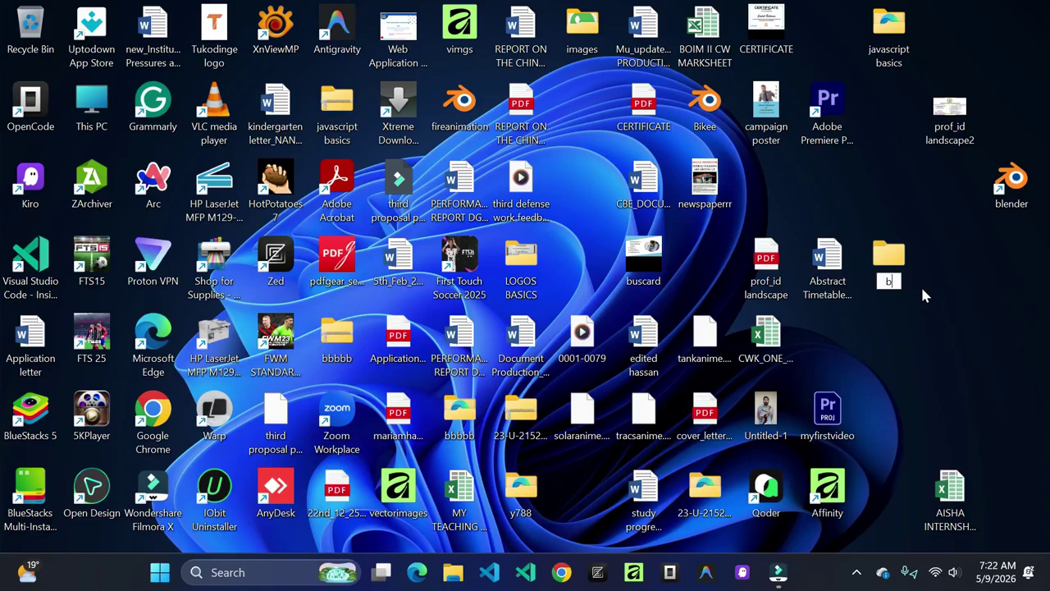
Step: Name the new desktop folder bbb_24 and deselect it
type("_24")
key("Return")
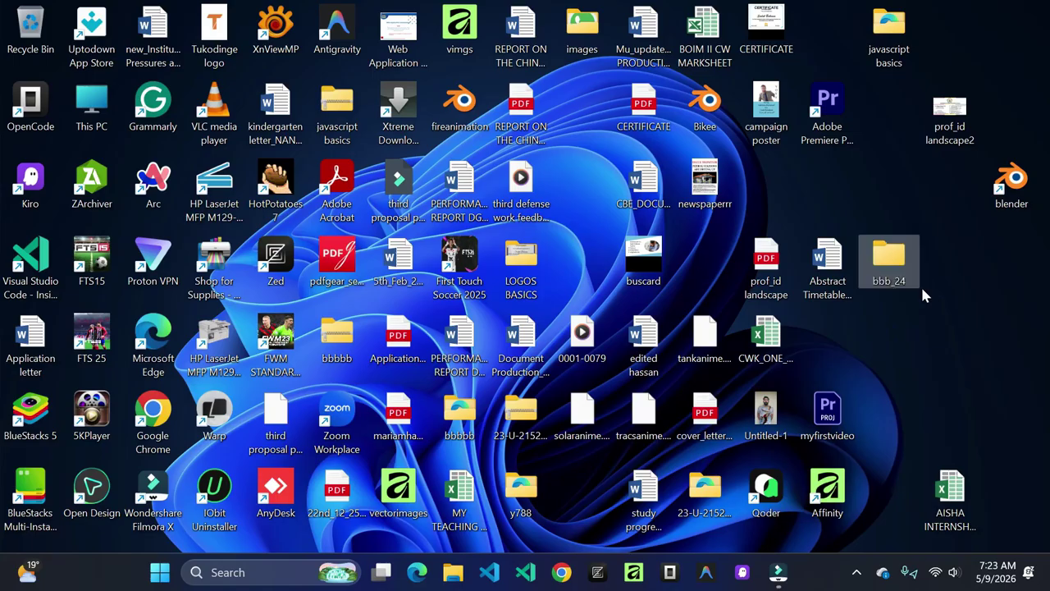
left_click(816, 194)
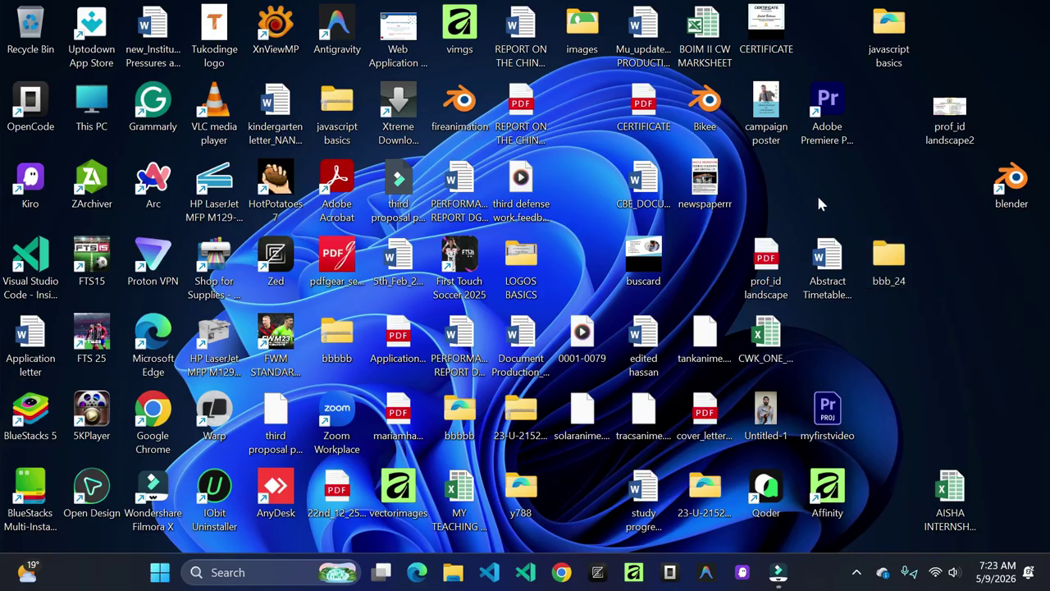
Step: Launch Adobe Premiere Pro 2020 from Windows search and dismiss the resolution warning
left_click(222, 575)
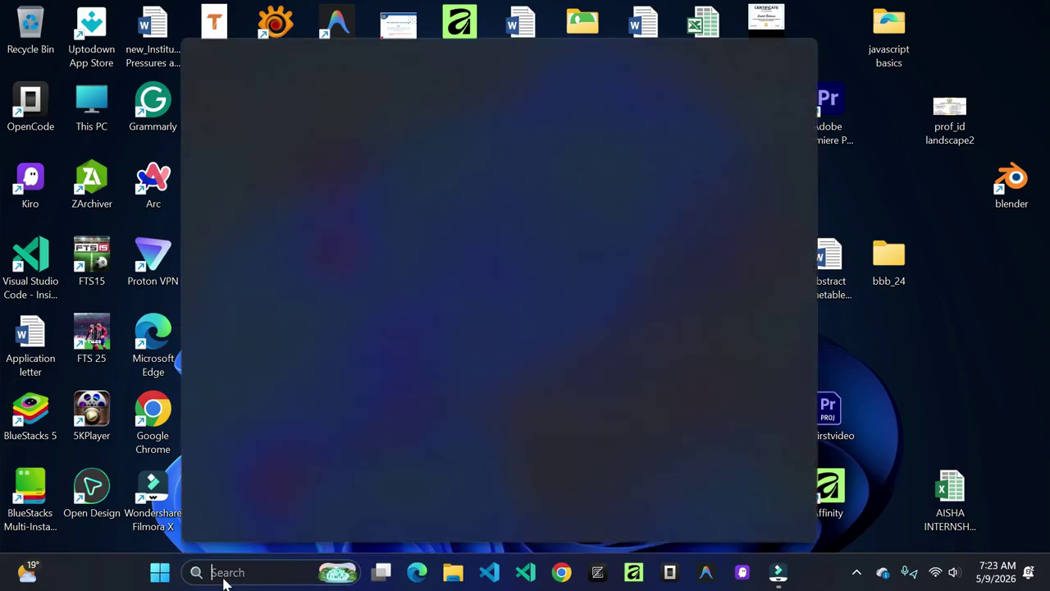
type("prem")
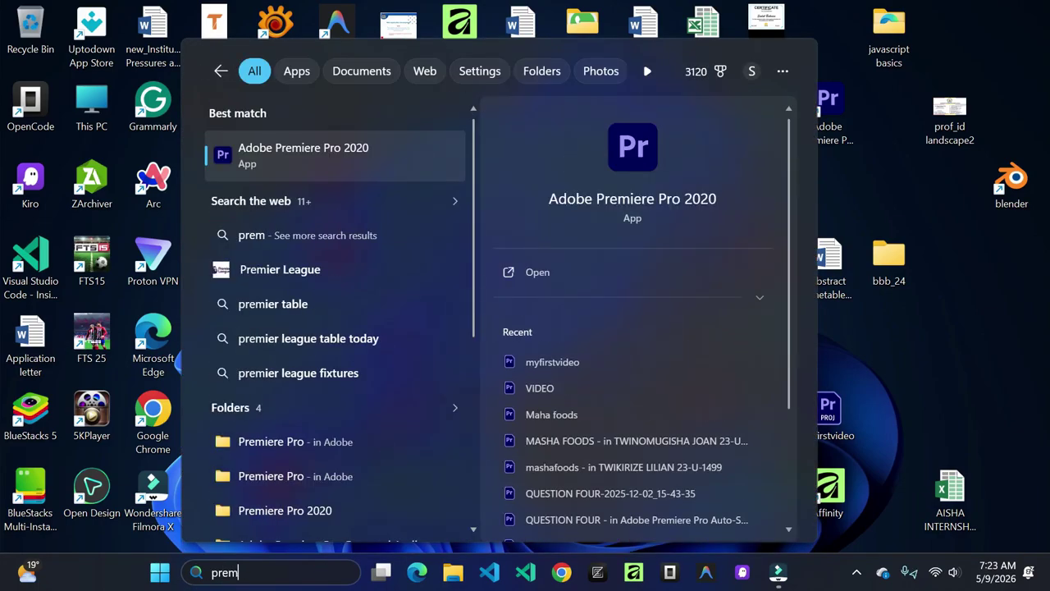
left_click(537, 271)
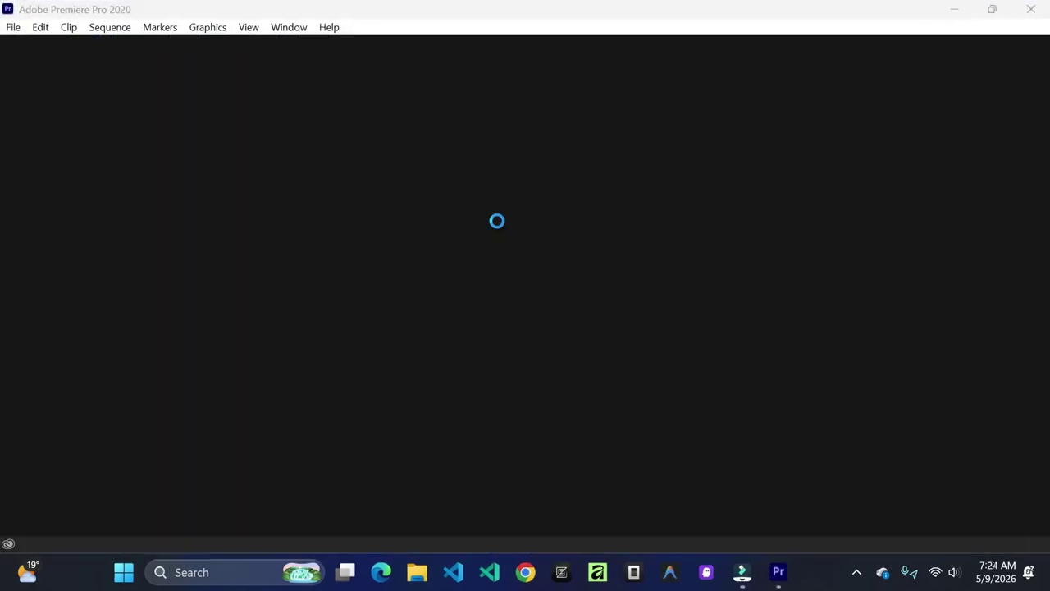
left_click(684, 324)
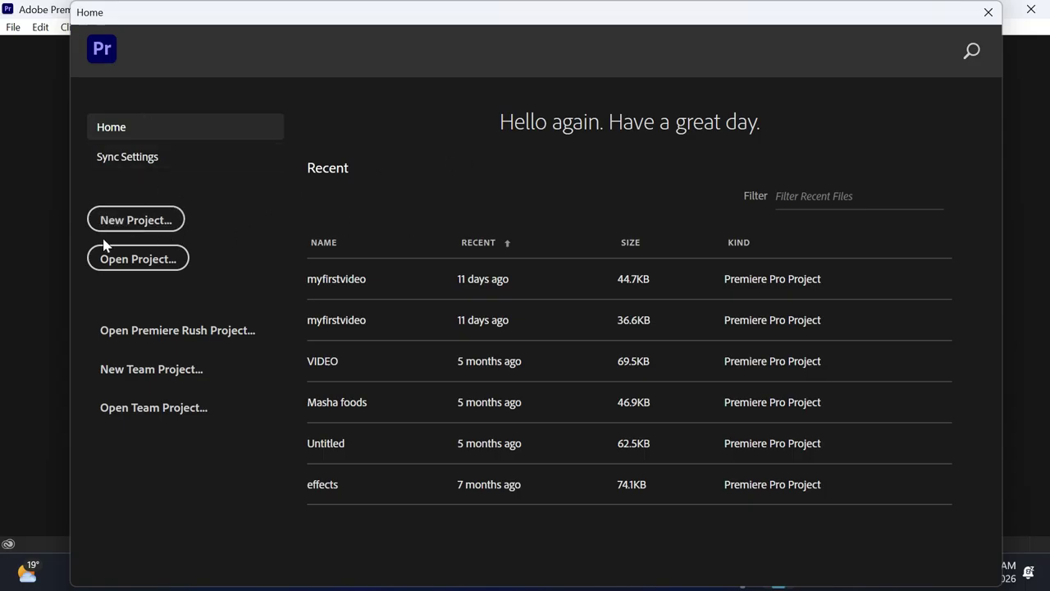
Step: Start a new Premiere project named adventure
left_click(131, 222)
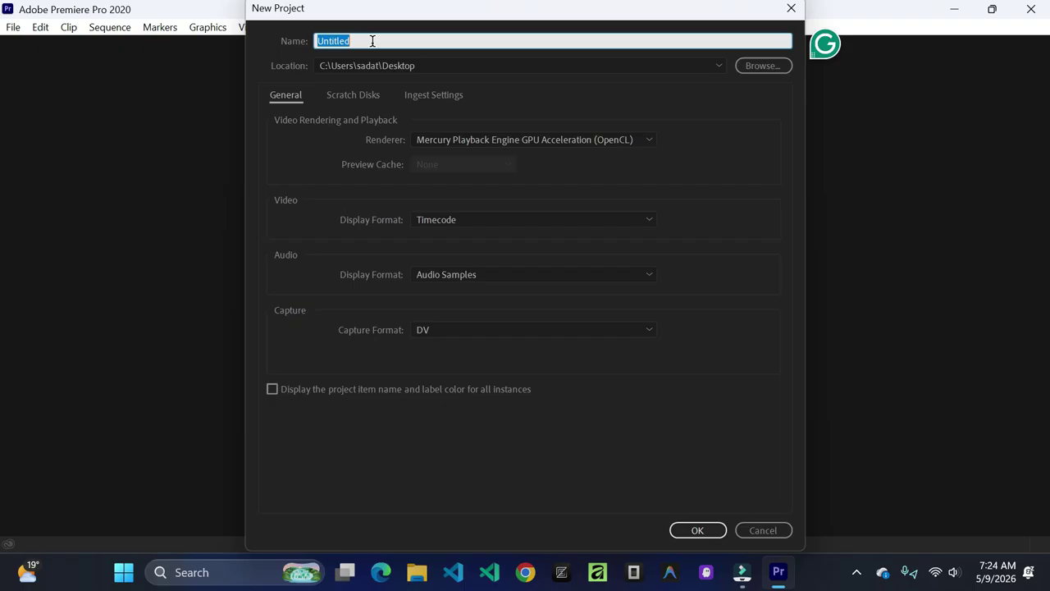
type("ad")
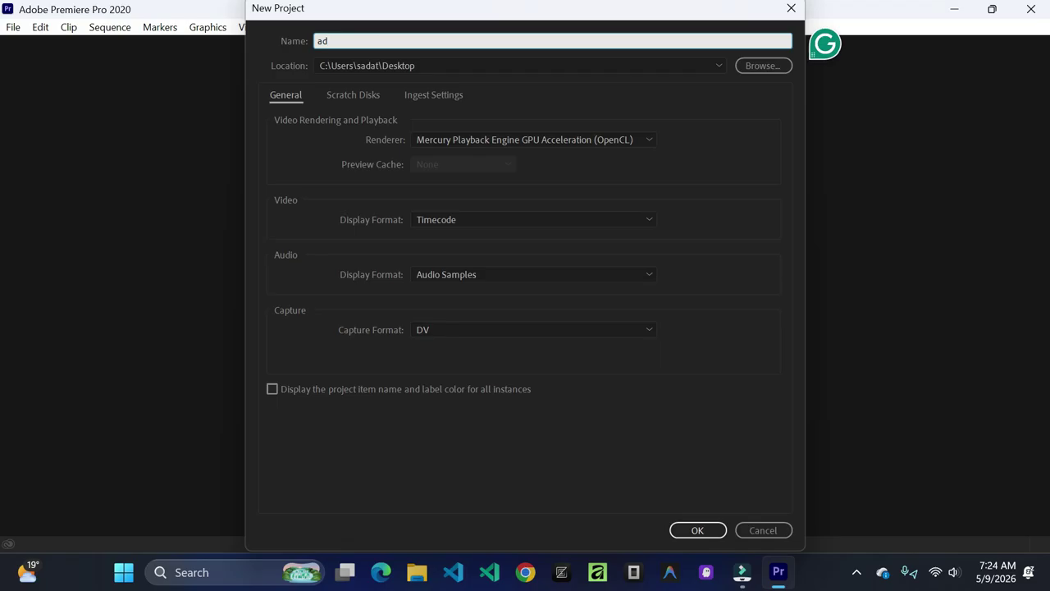
type("venture")
Step: Set the new project's location to the bbb_24 folder on the Desktop
left_click(761, 67)
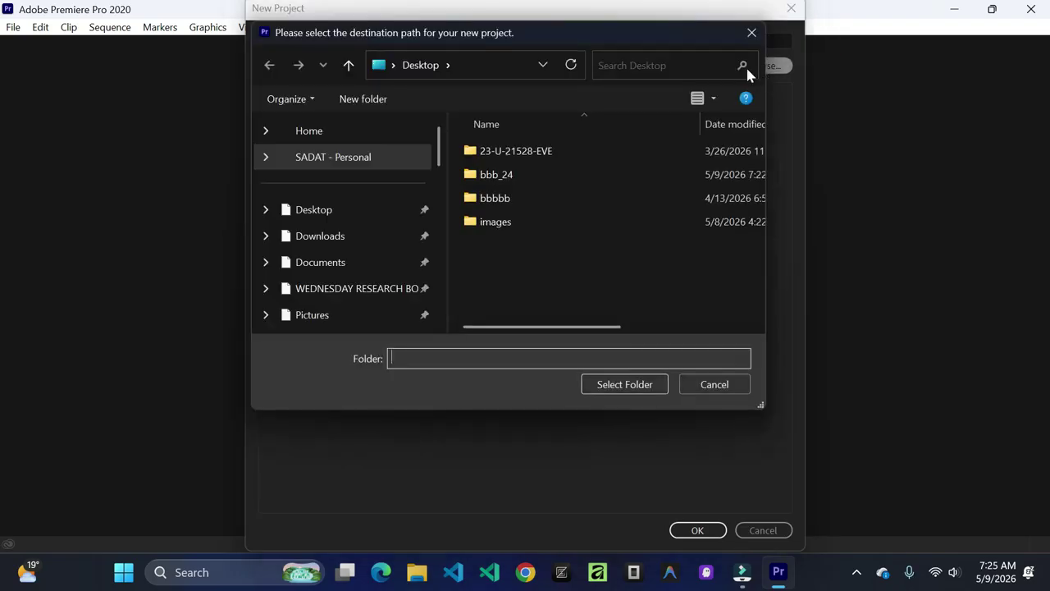
left_click(329, 180)
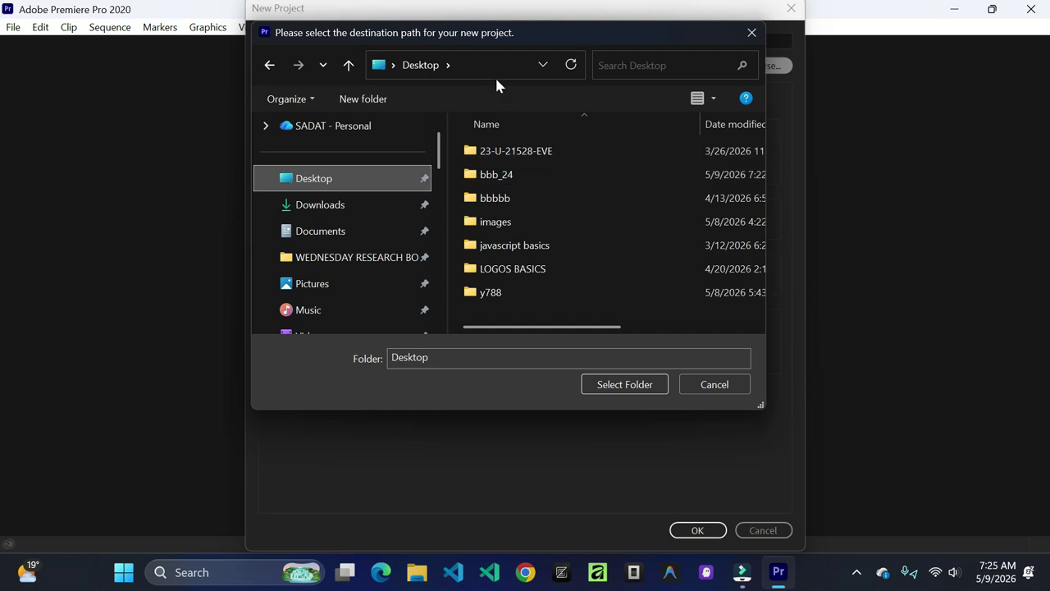
left_click(535, 179)
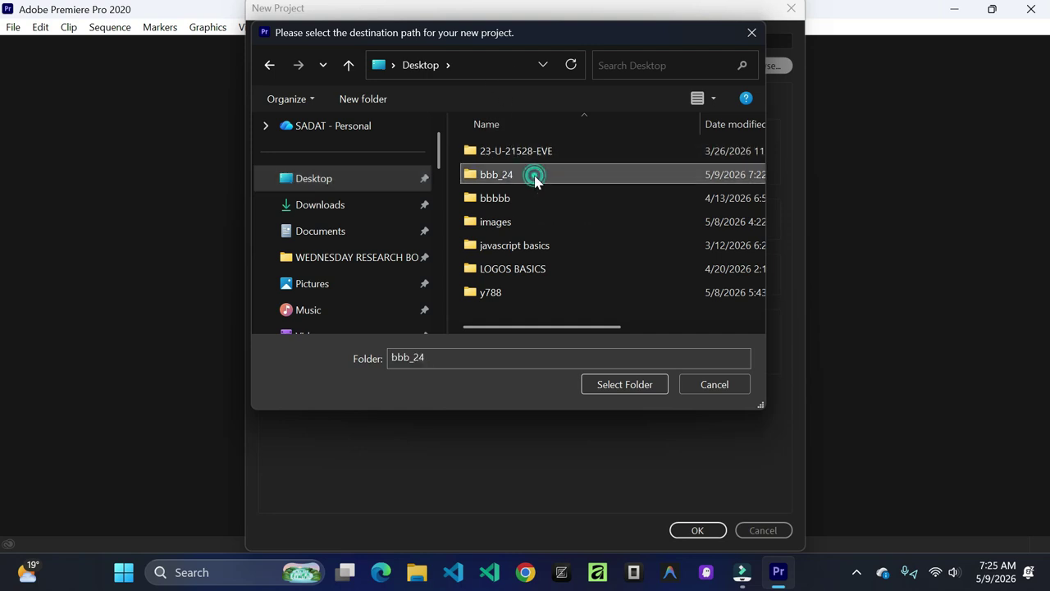
left_click(623, 388)
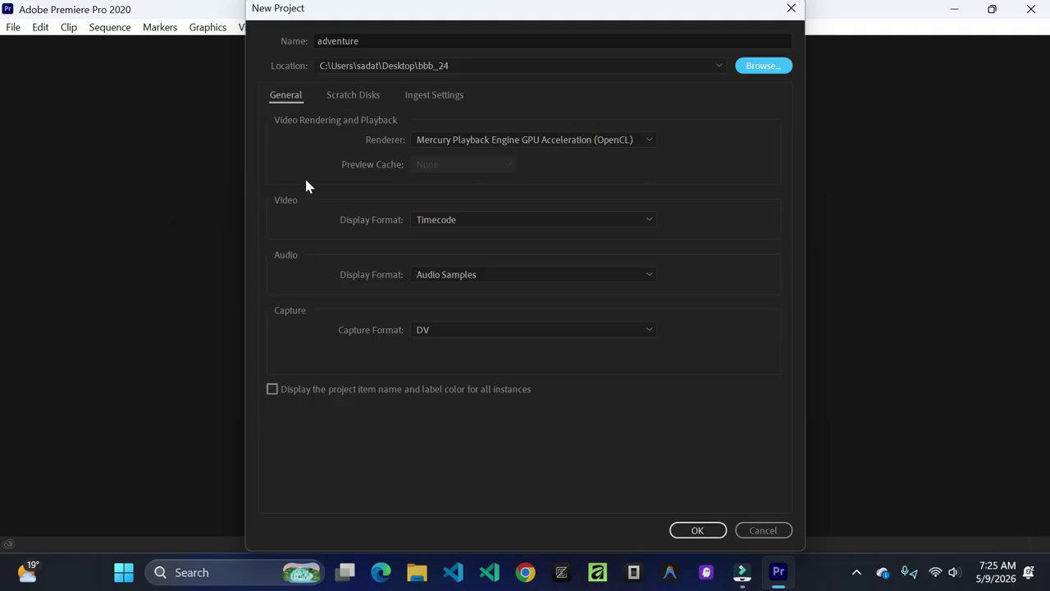
Step: Create the adventure project, switch to the Learning workspace and widen the Project panel
left_click(700, 531)
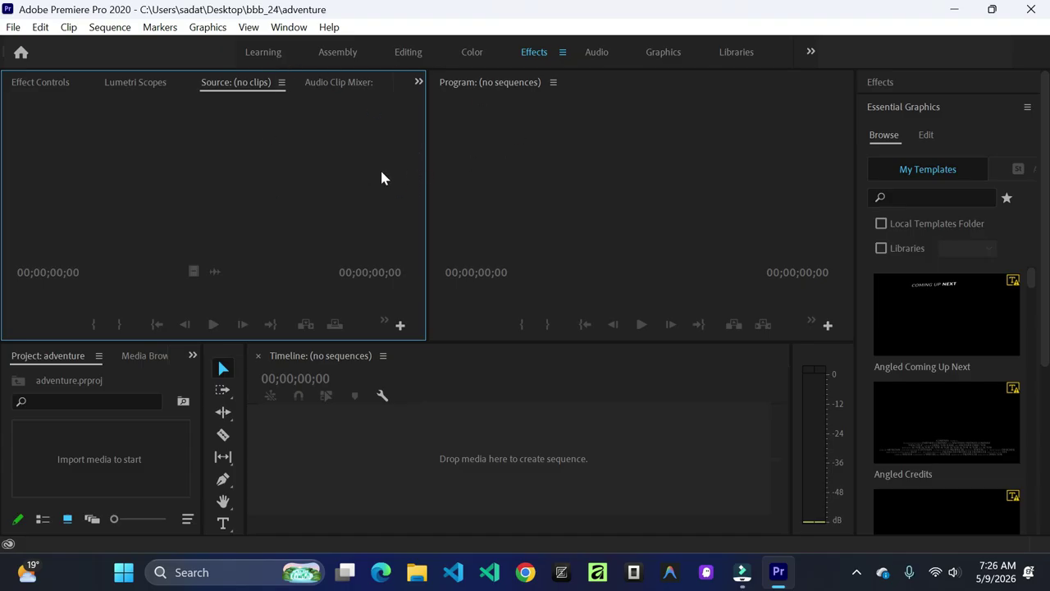
left_click(263, 51)
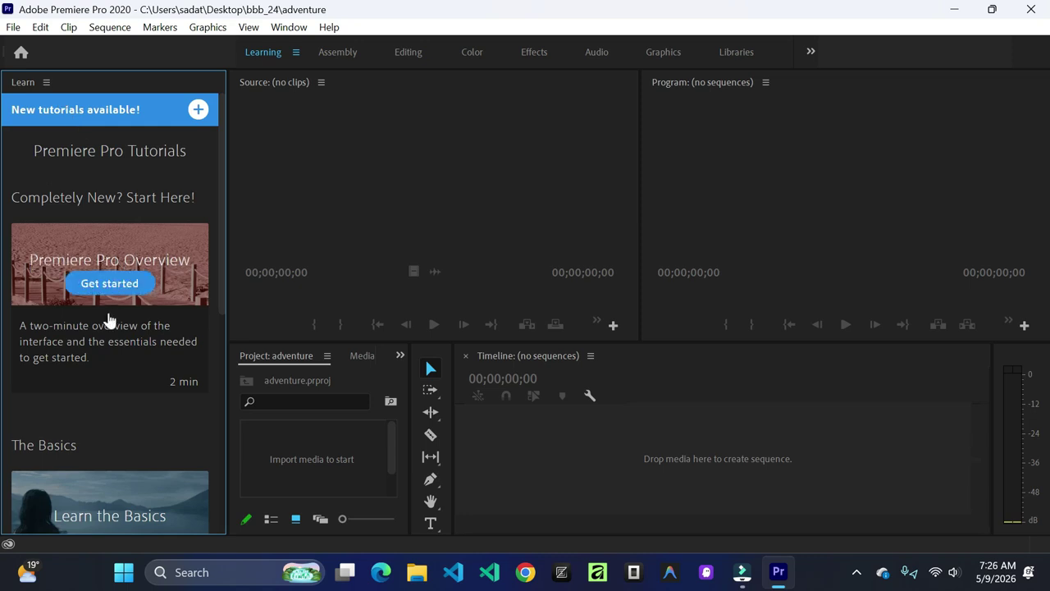
scroll(140, 386, "down", 5)
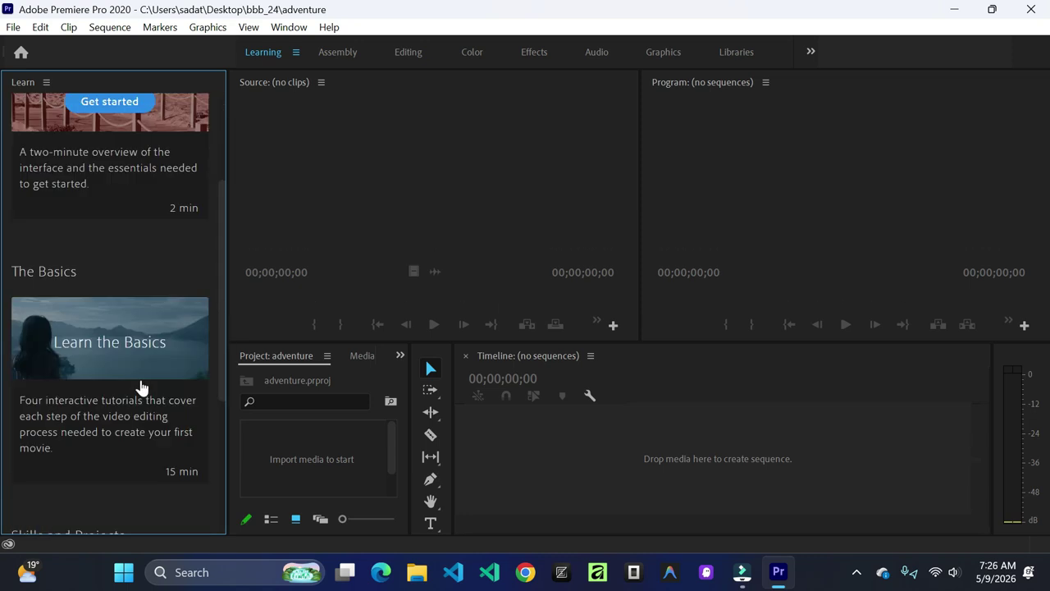
scroll(141, 387, "up", 4)
scroll(142, 387, "up", 3)
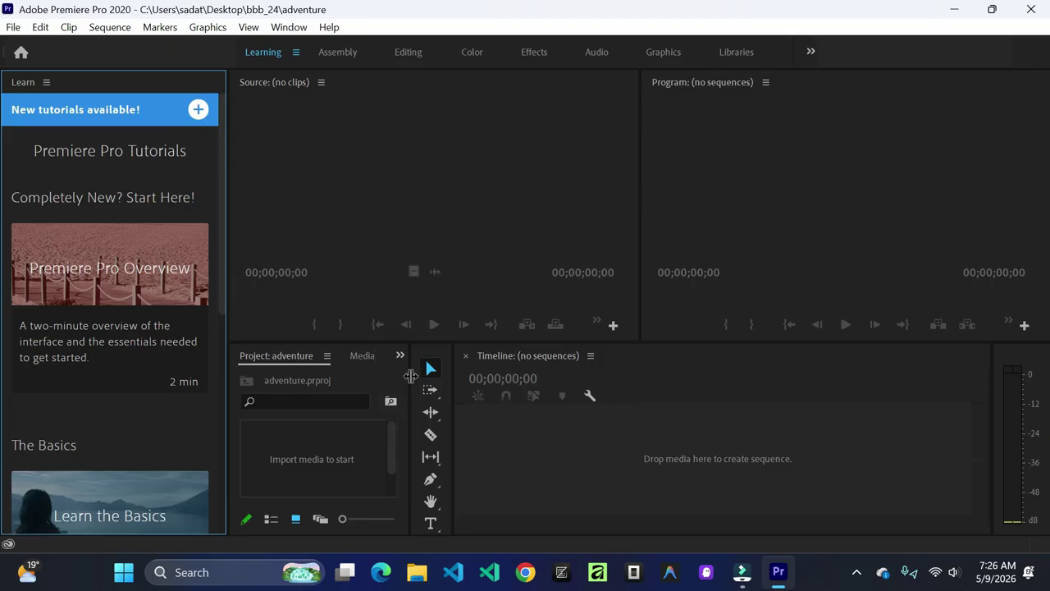
left_click_drag(409, 370, 486, 371)
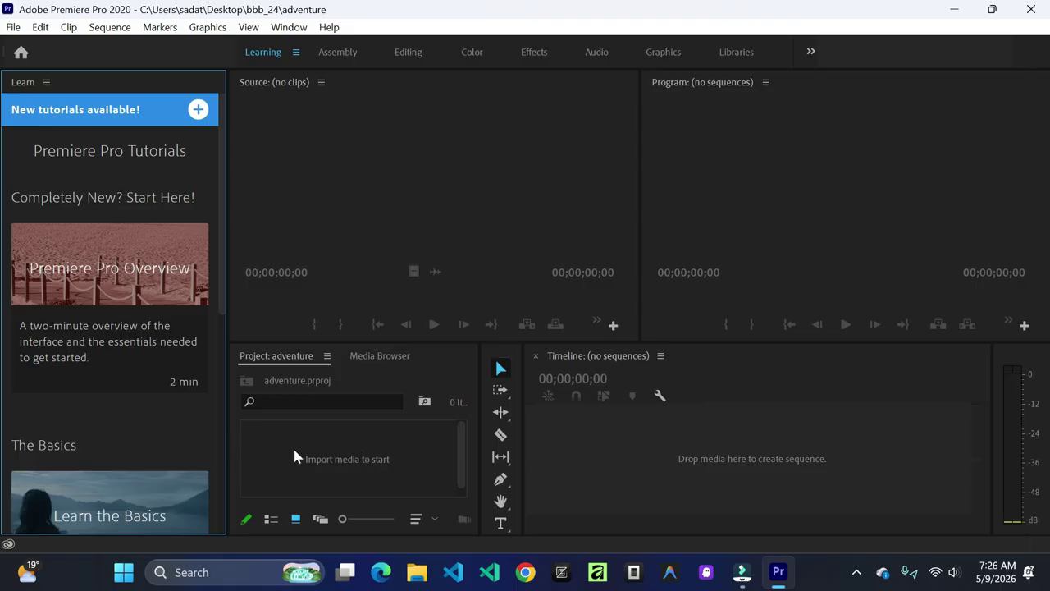
Step: Import the Claude Code + Ollama video from Downloads into the adventure project
left_click(345, 456)
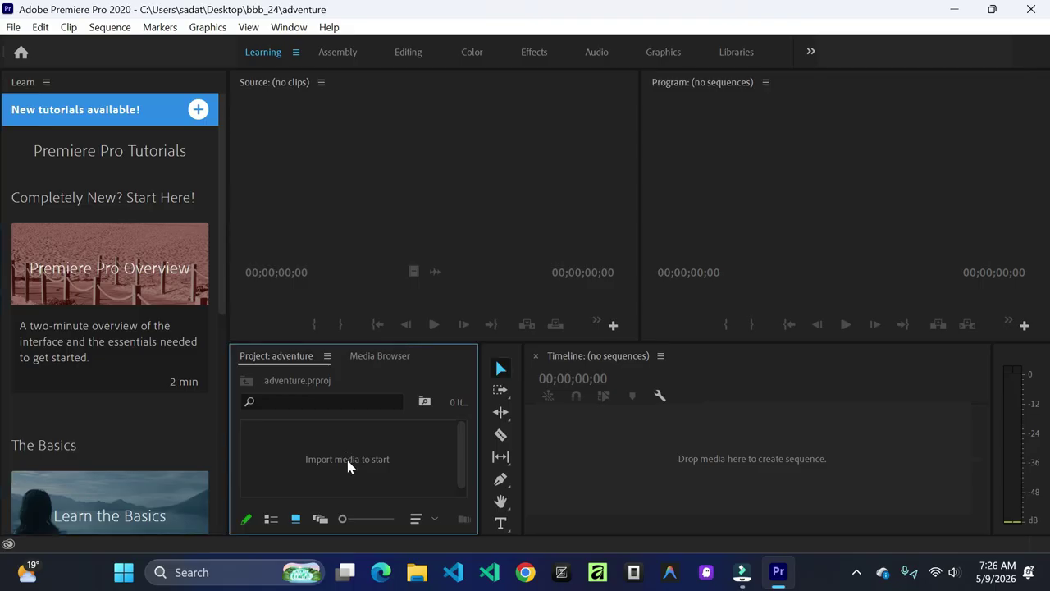
double_click(348, 462)
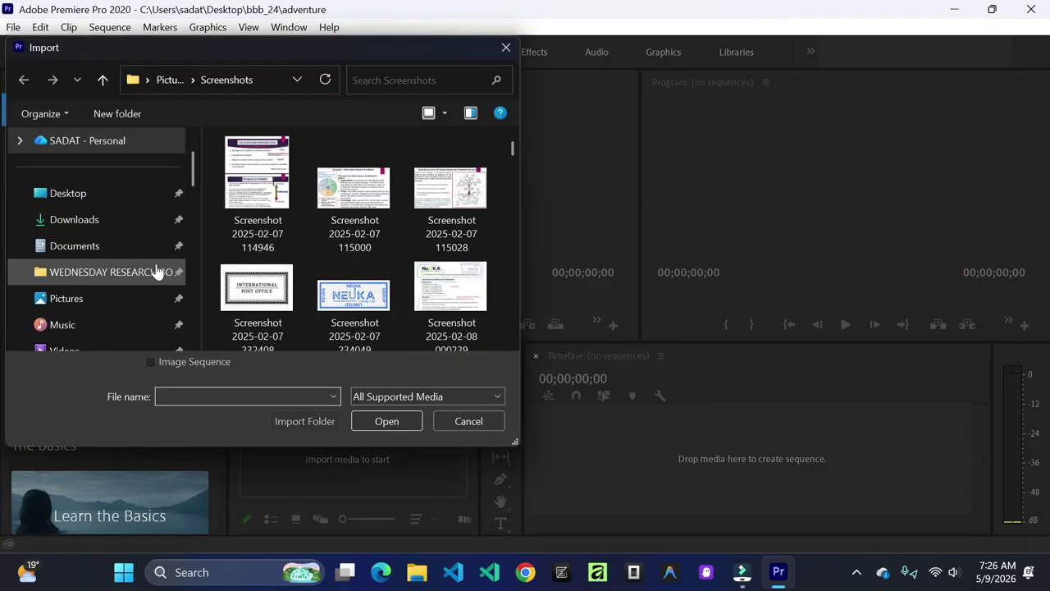
left_click(115, 234)
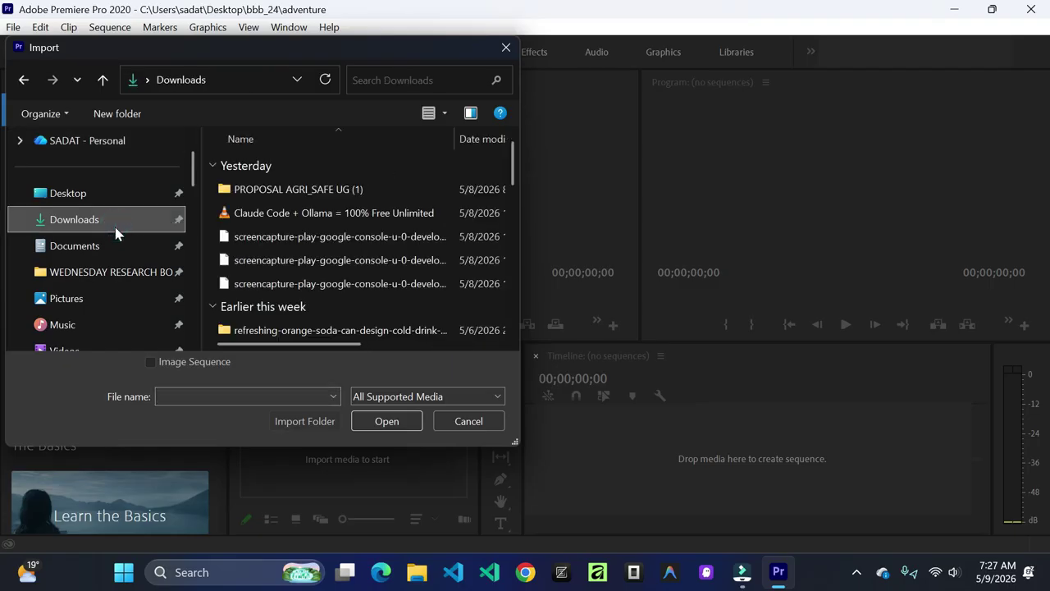
left_click(355, 217)
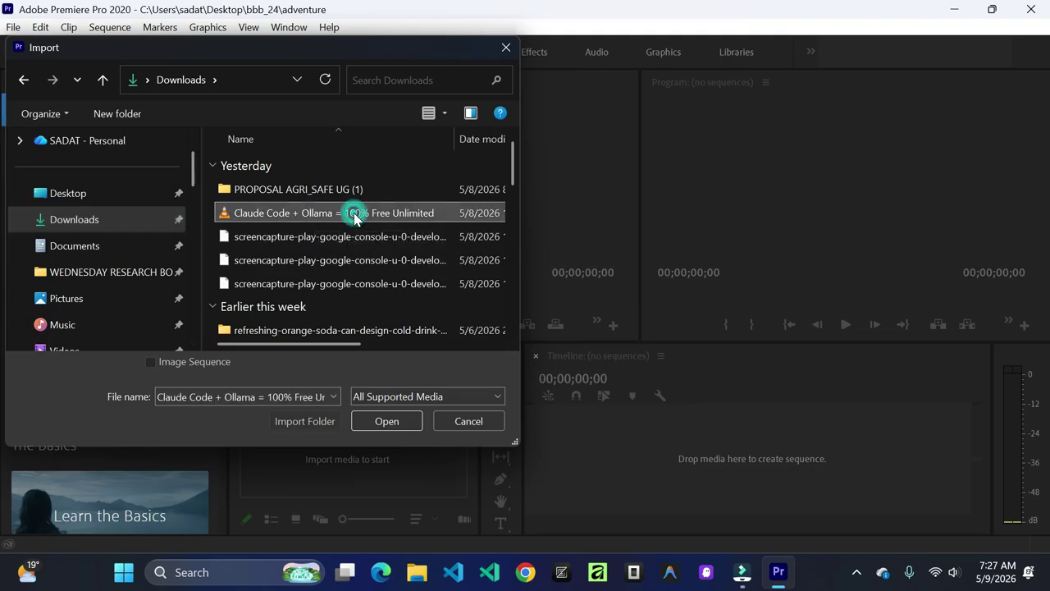
left_click(387, 421)
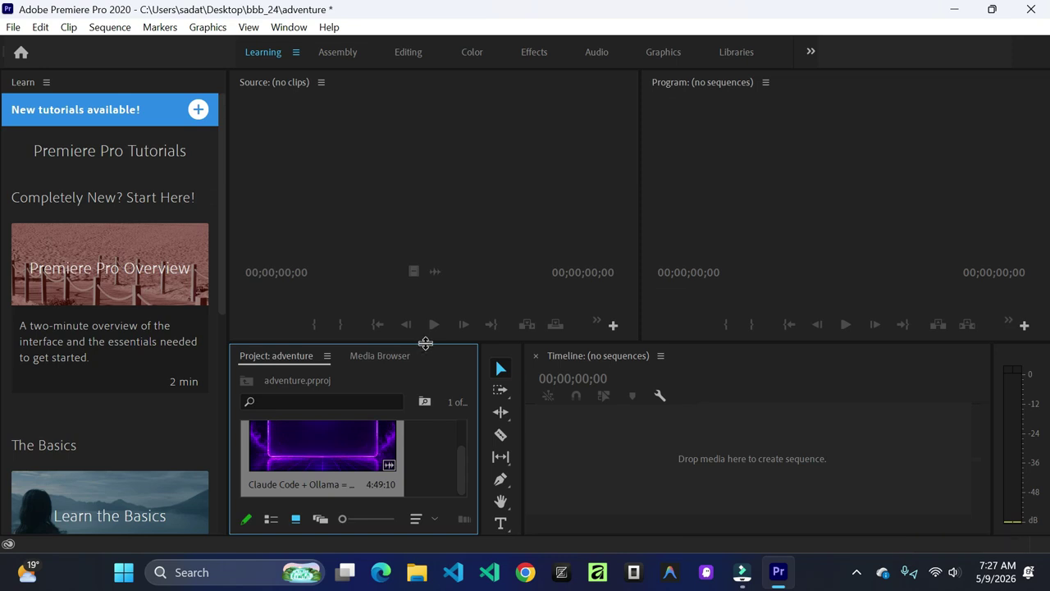
Step: Resize the Project panel and drag the clip onto the Timeline to create its sequence
left_click(425, 343)
scroll(424, 460, "up", 2)
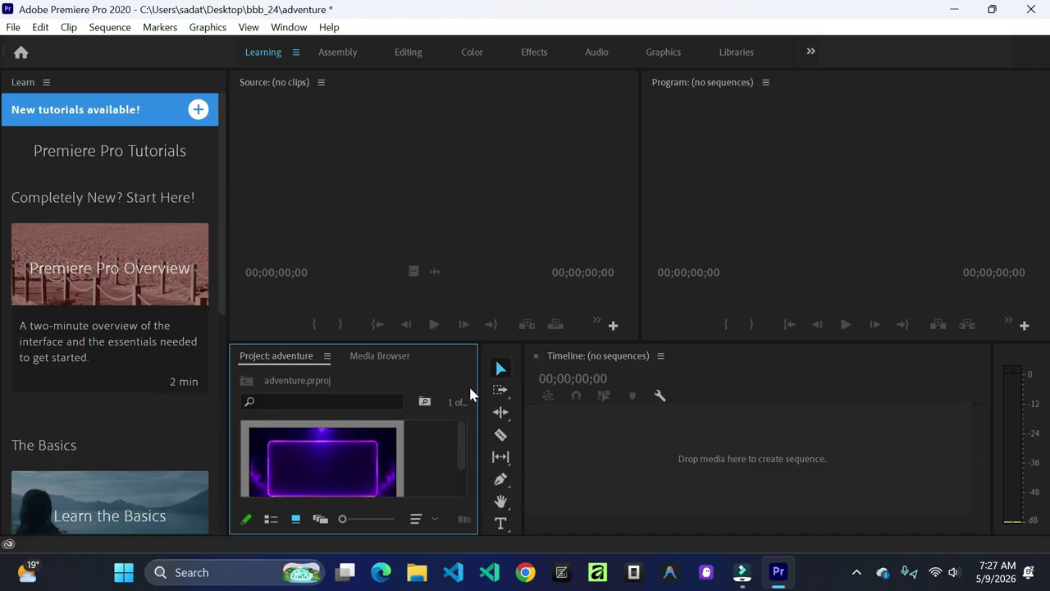
left_click_drag(480, 387, 548, 397)
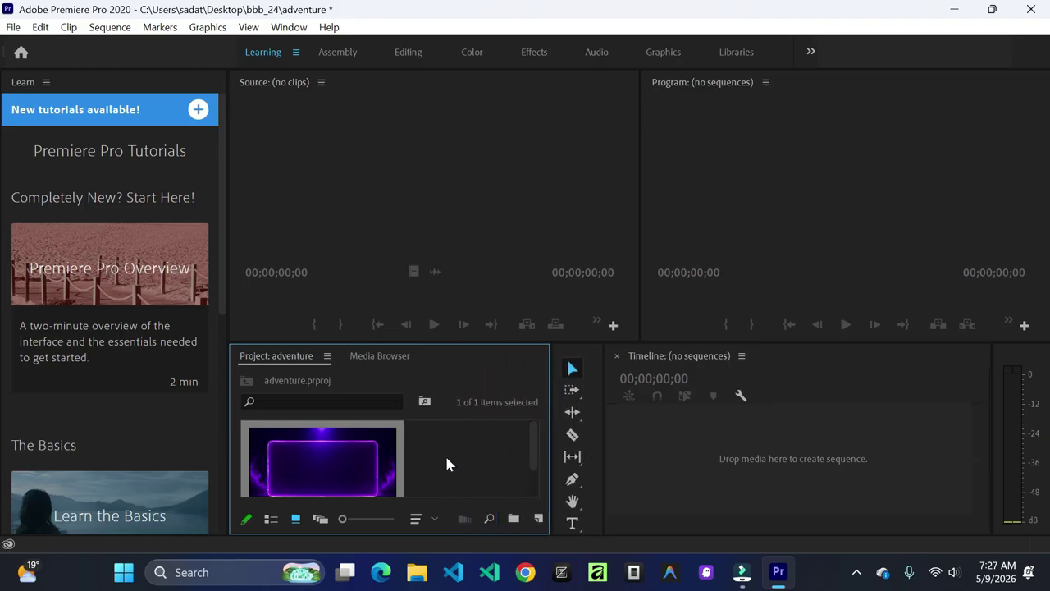
scroll(477, 452, "down", 2)
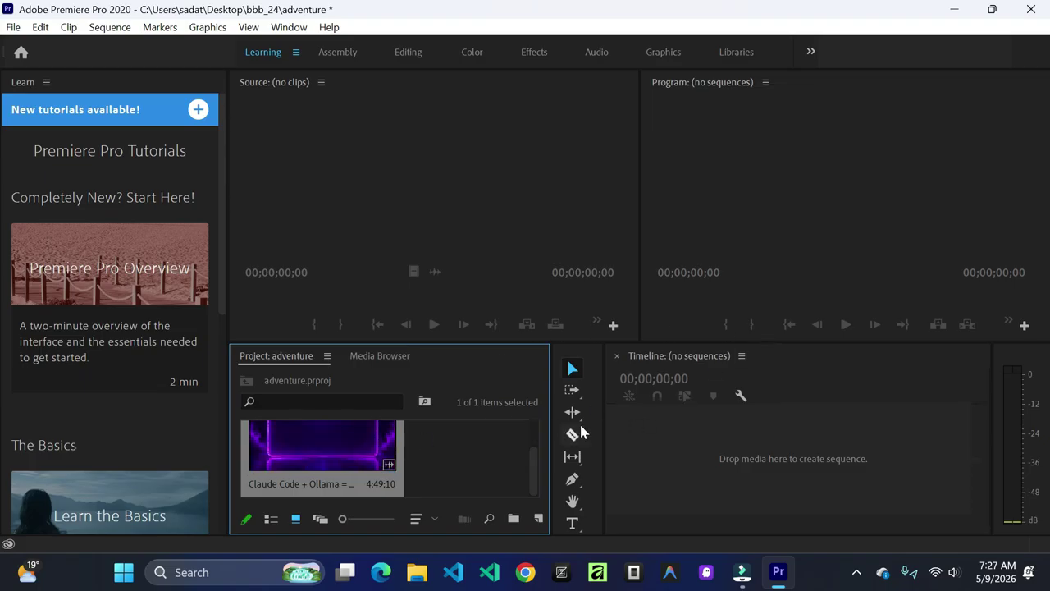
left_click_drag(604, 392, 502, 391)
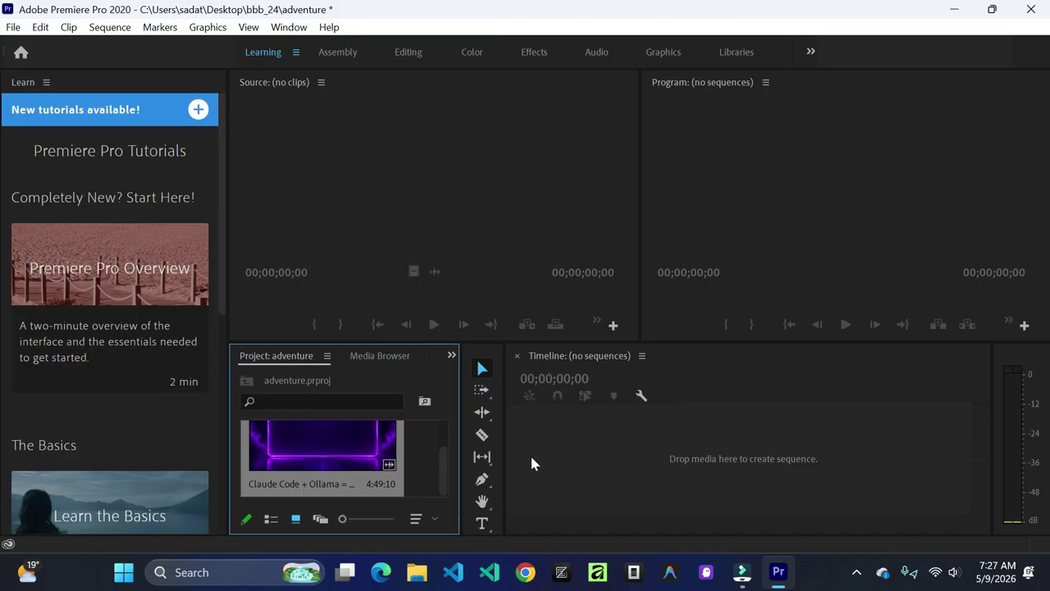
left_click_drag(320, 441, 699, 445)
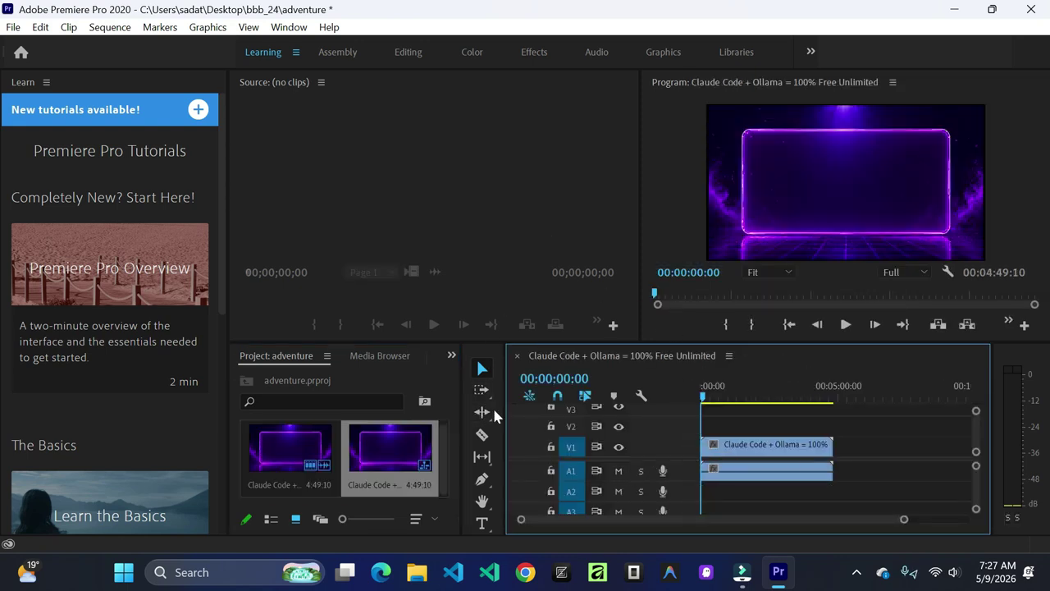
left_click_drag(495, 403, 399, 404)
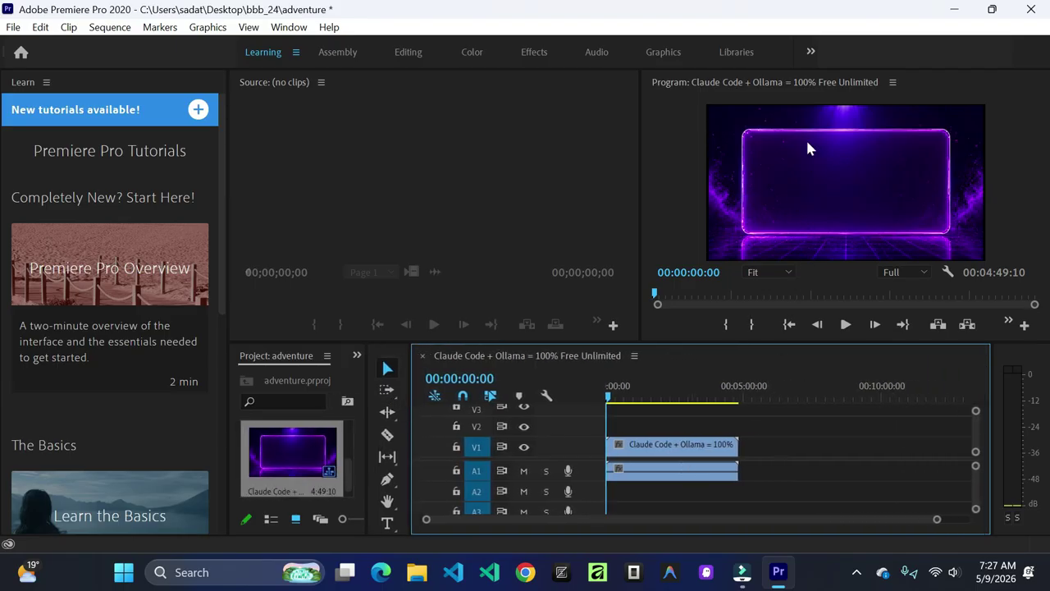
left_click_drag(640, 208, 571, 207)
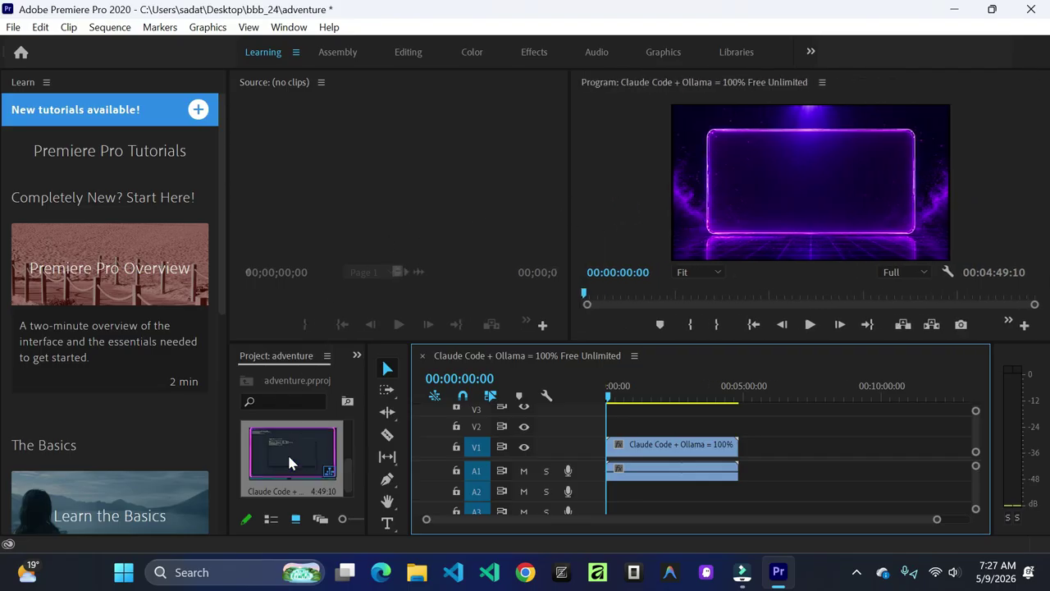
left_click_drag(288, 458, 354, 169)
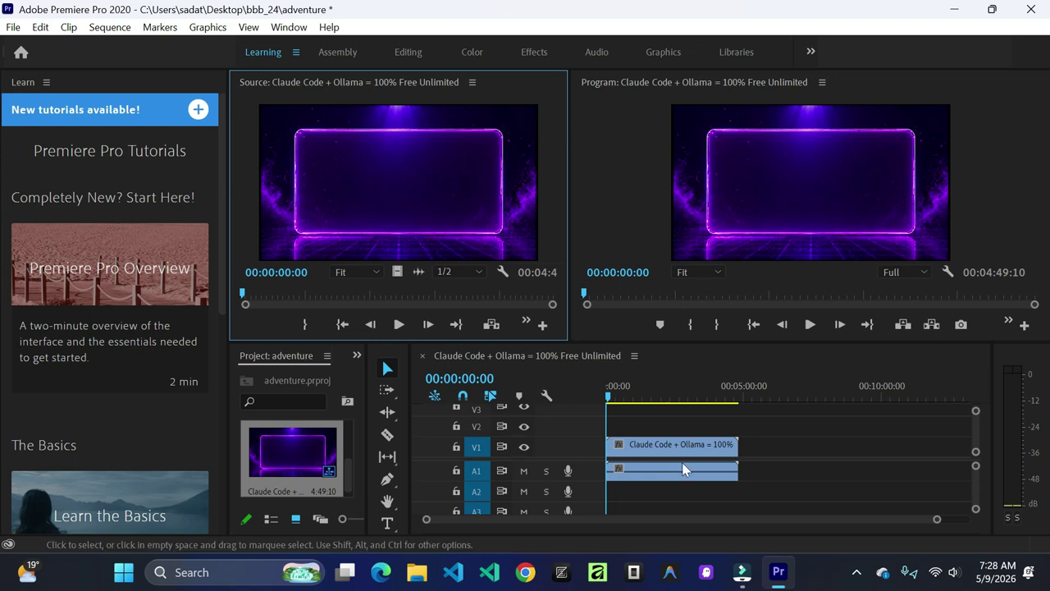
Step: Preview the sequence with A1 left unmuted, then shift the clip to start at 00:00:03:07
left_click(524, 471)
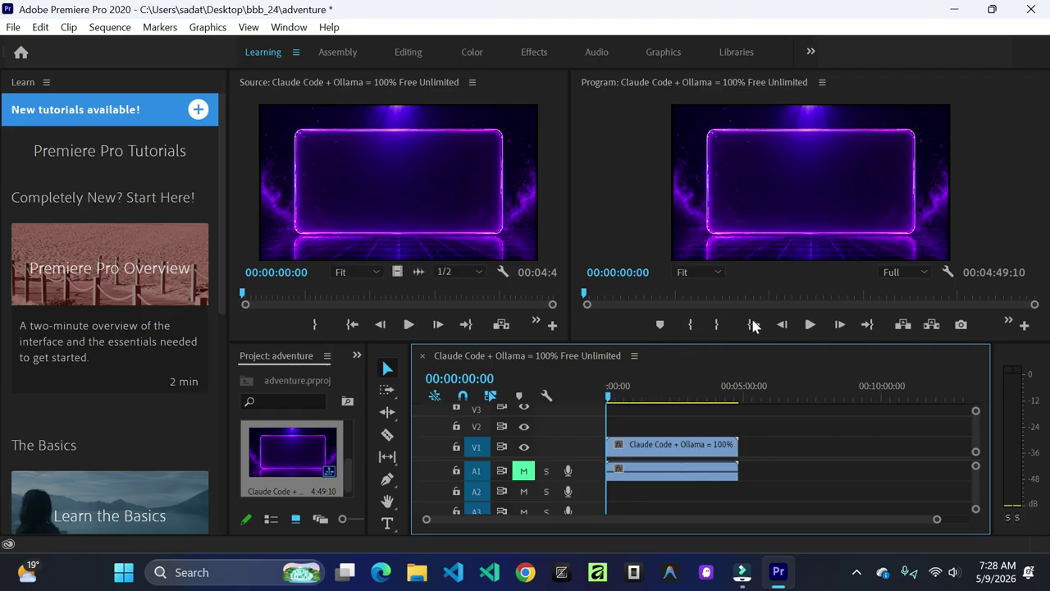
left_click(809, 325)
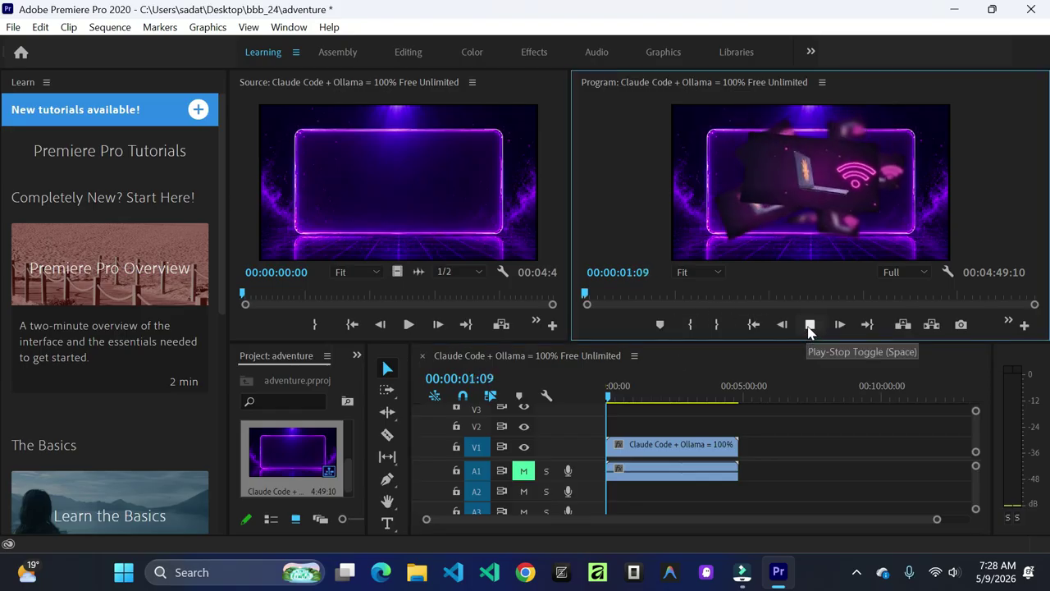
left_click(809, 325)
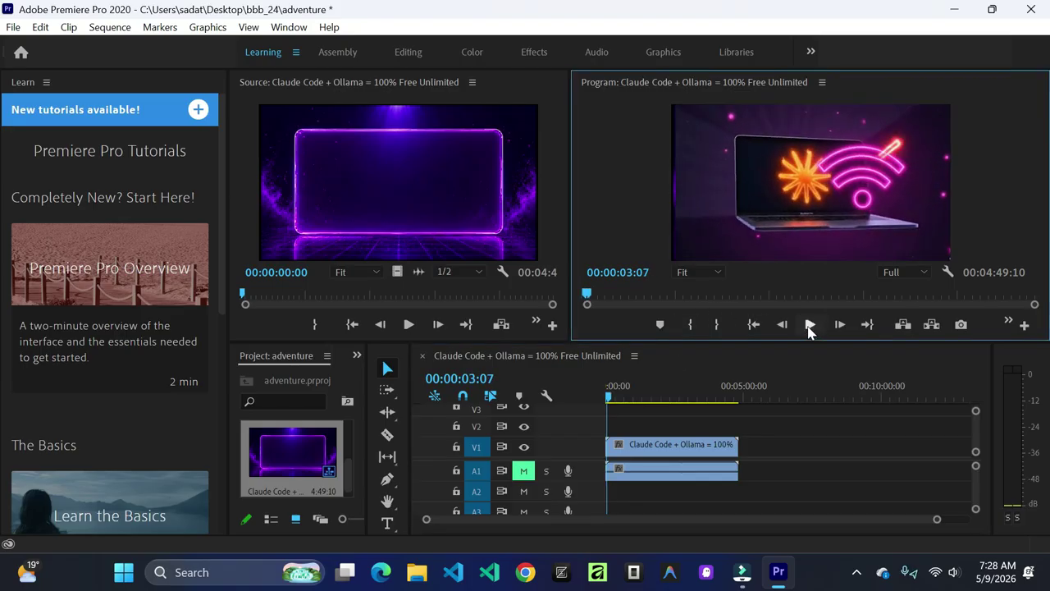
left_click(524, 470)
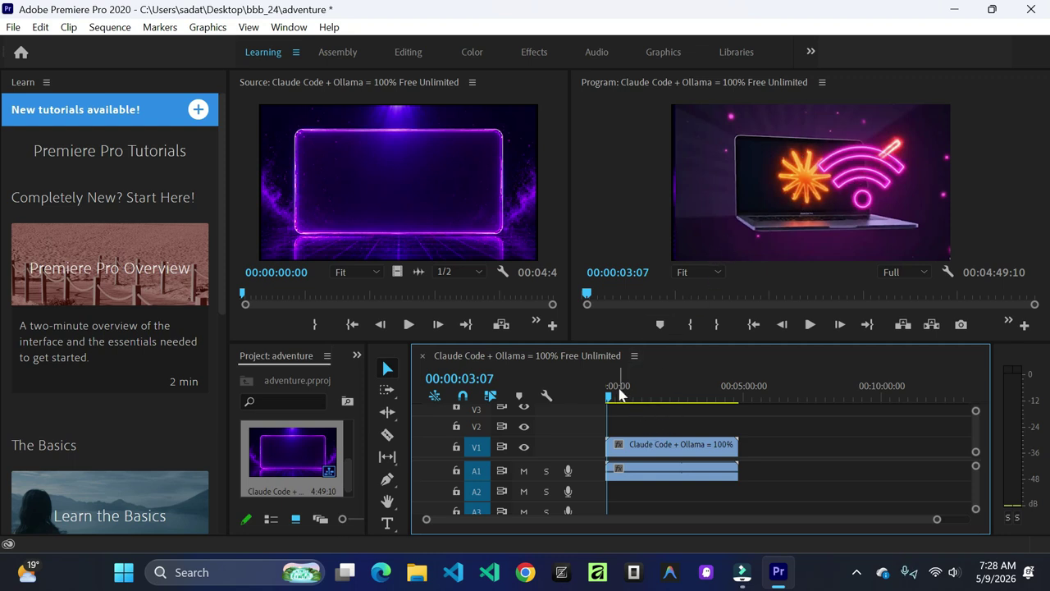
left_click(525, 472)
left_click(524, 473)
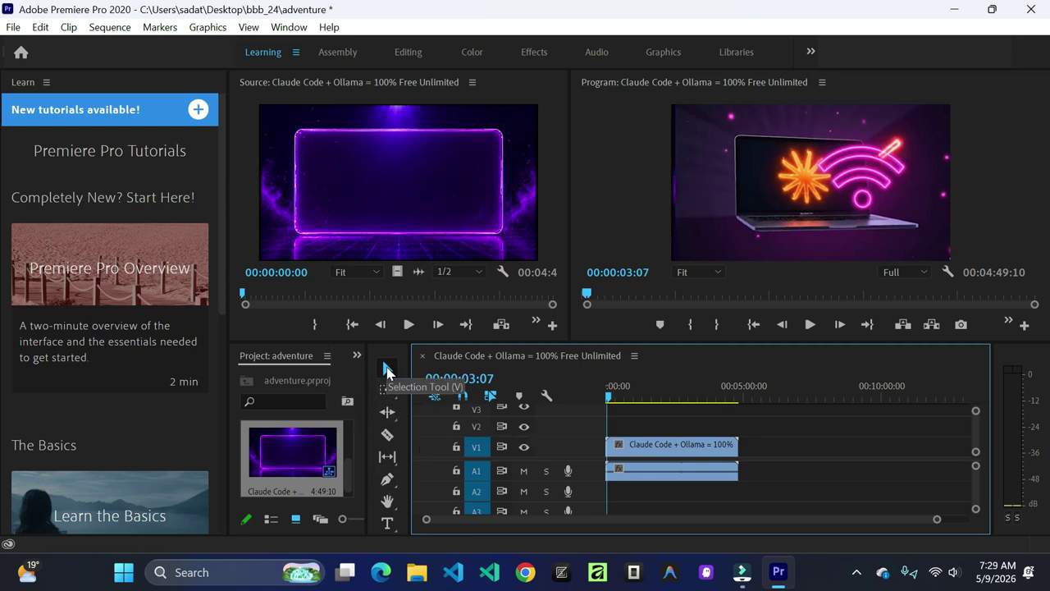
left_click_drag(663, 446, 692, 453)
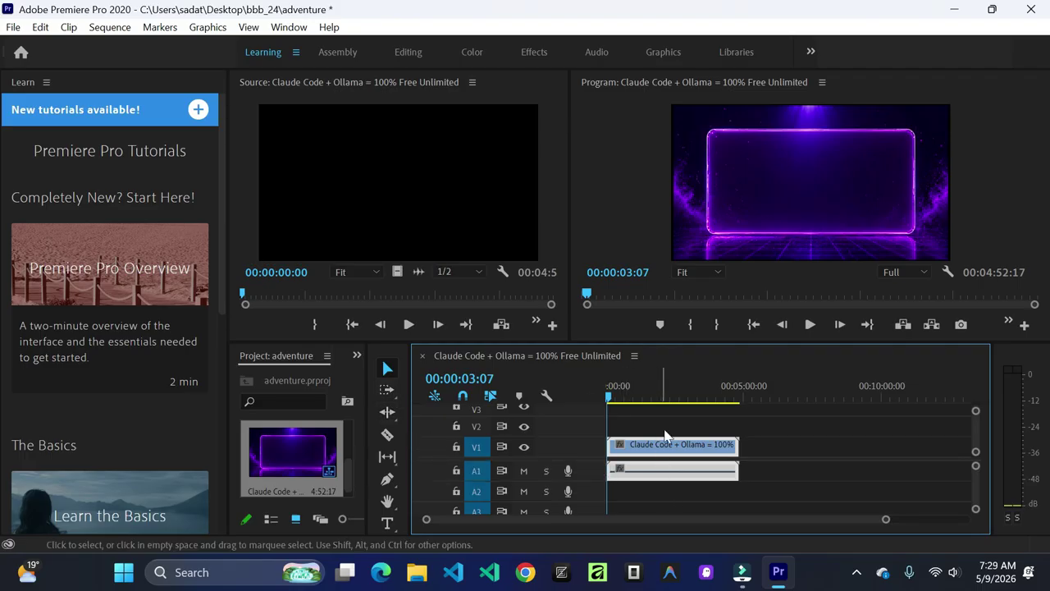
Step: Razor the clip at two points and move the middle piece right to about 00:09:00
left_click(388, 437)
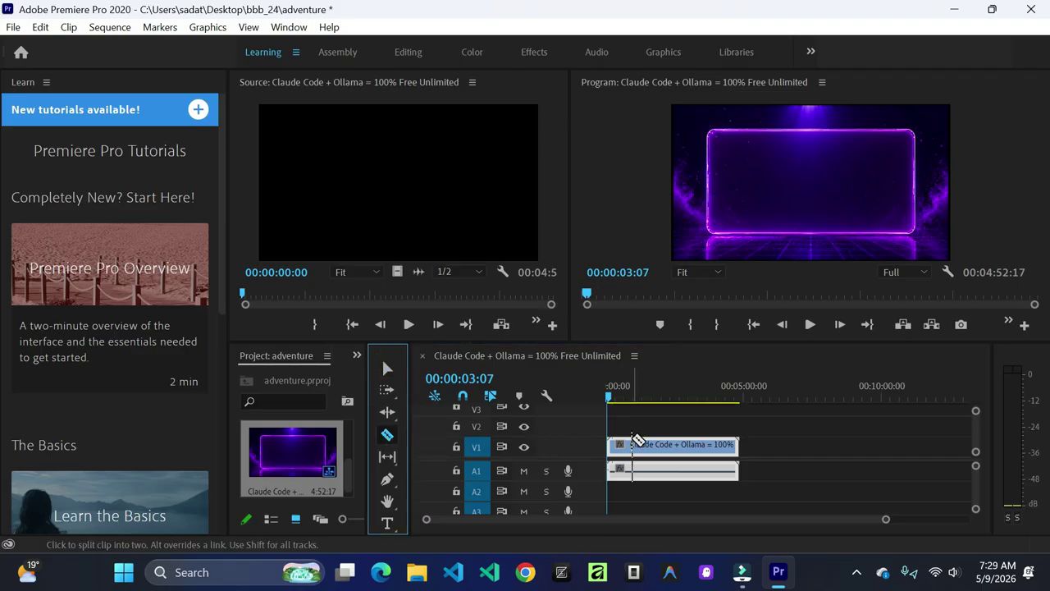
left_click(632, 444)
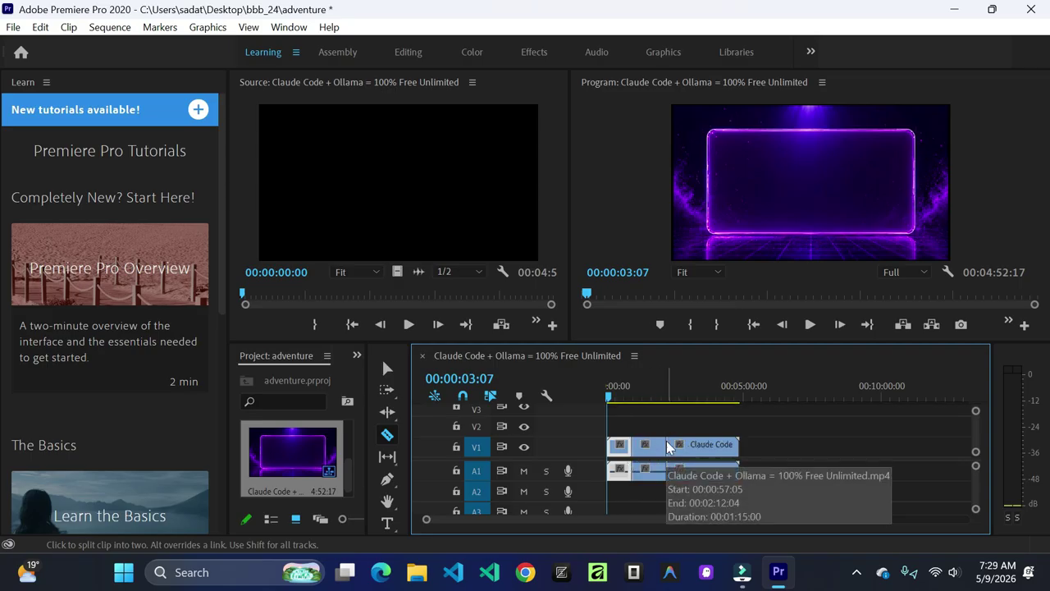
left_click(667, 444)
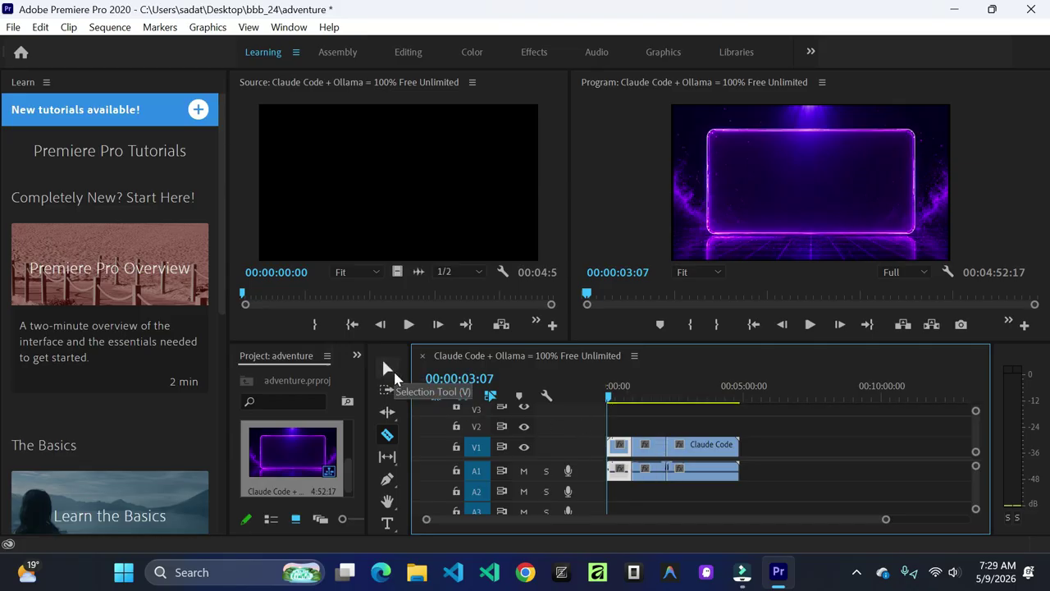
left_click(388, 368)
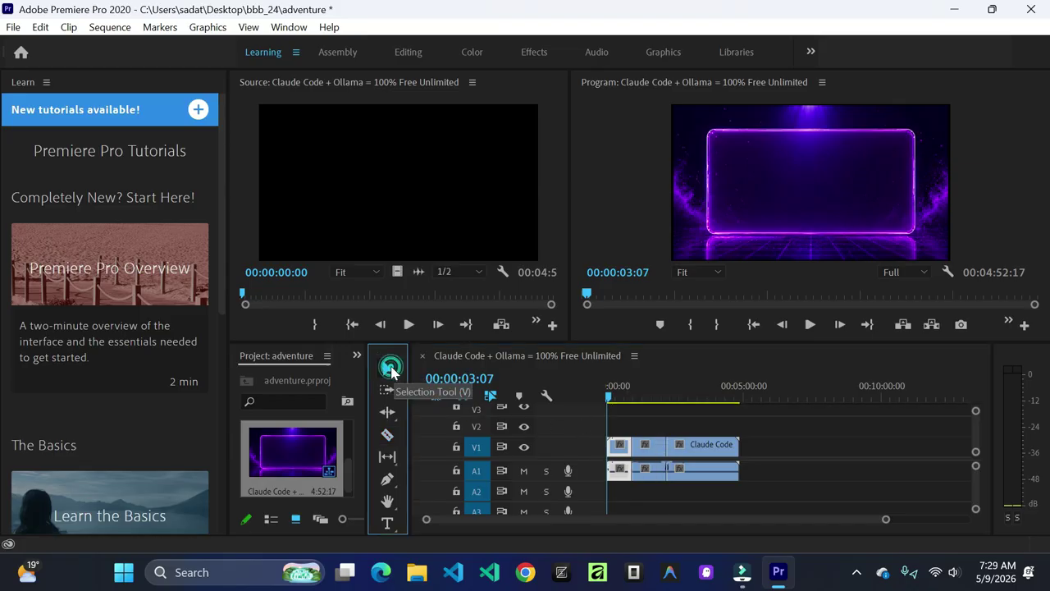
left_click(657, 451)
left_click_drag(653, 444, 831, 448)
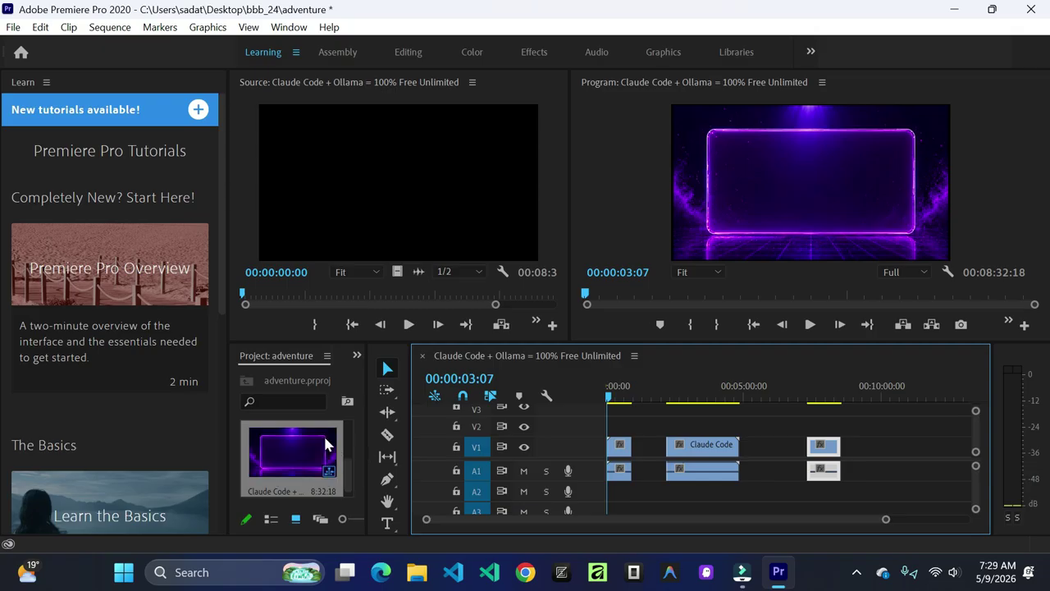
Step: Widen the Project panel to show the 4:49:10 clip and 8:32:18 sequence side by side
scroll(345, 472, "down", 3)
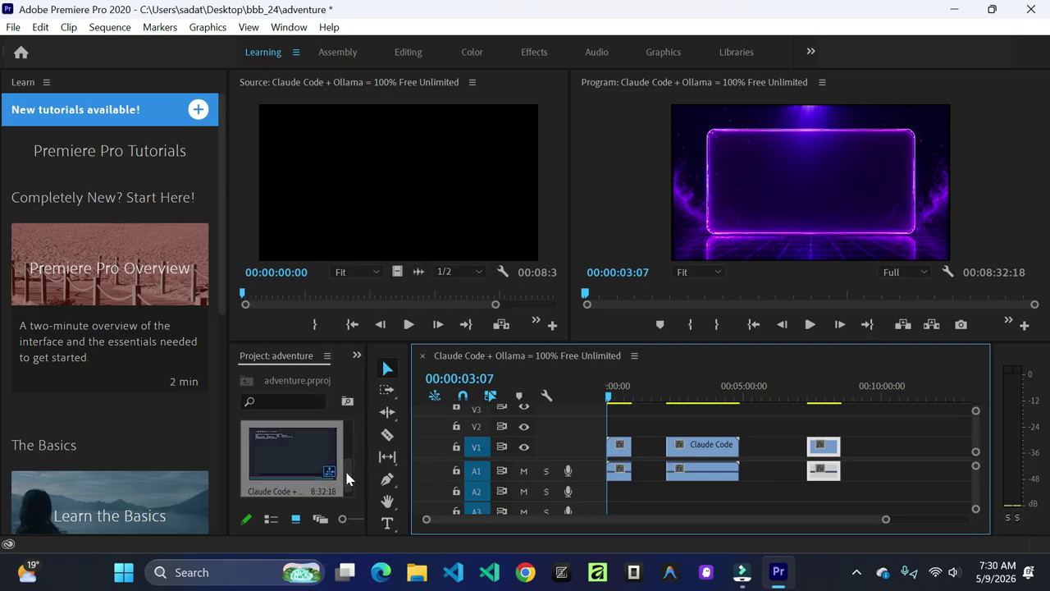
scroll(346, 471, "down", 3)
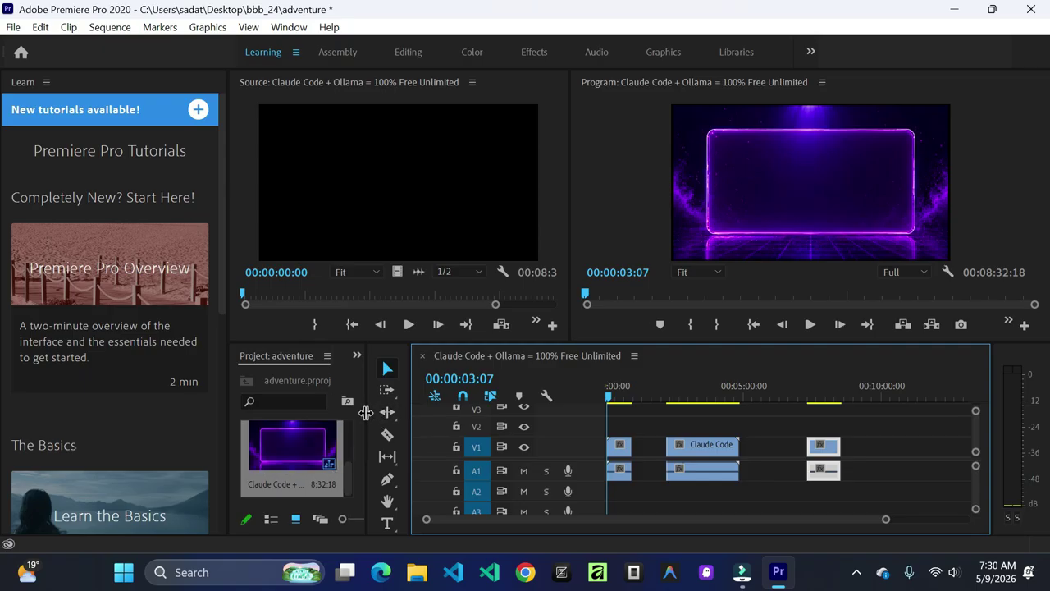
left_click_drag(366, 412, 458, 412)
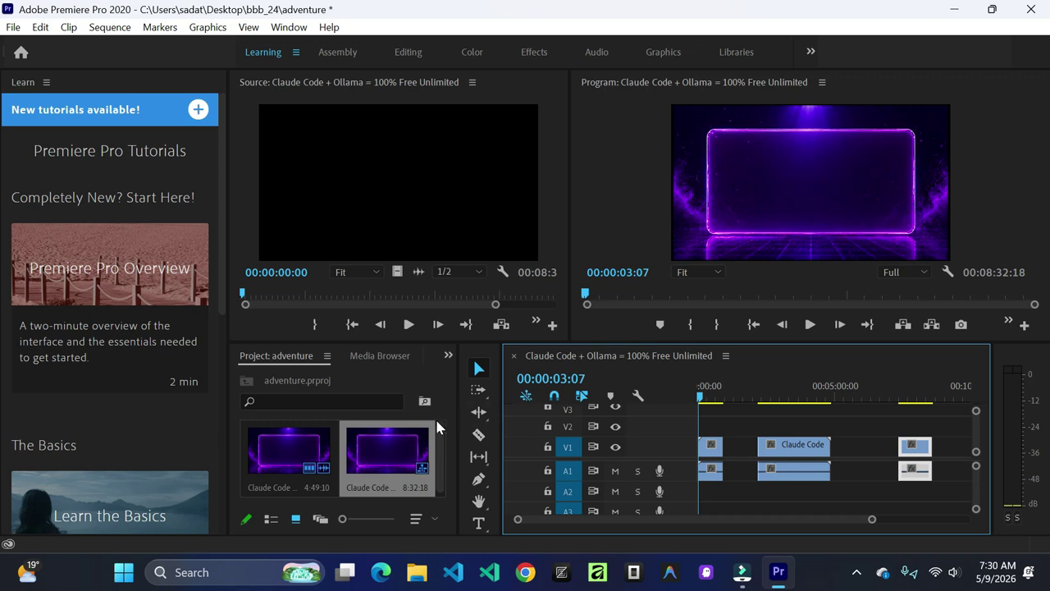
left_click_drag(458, 418, 680, 432)
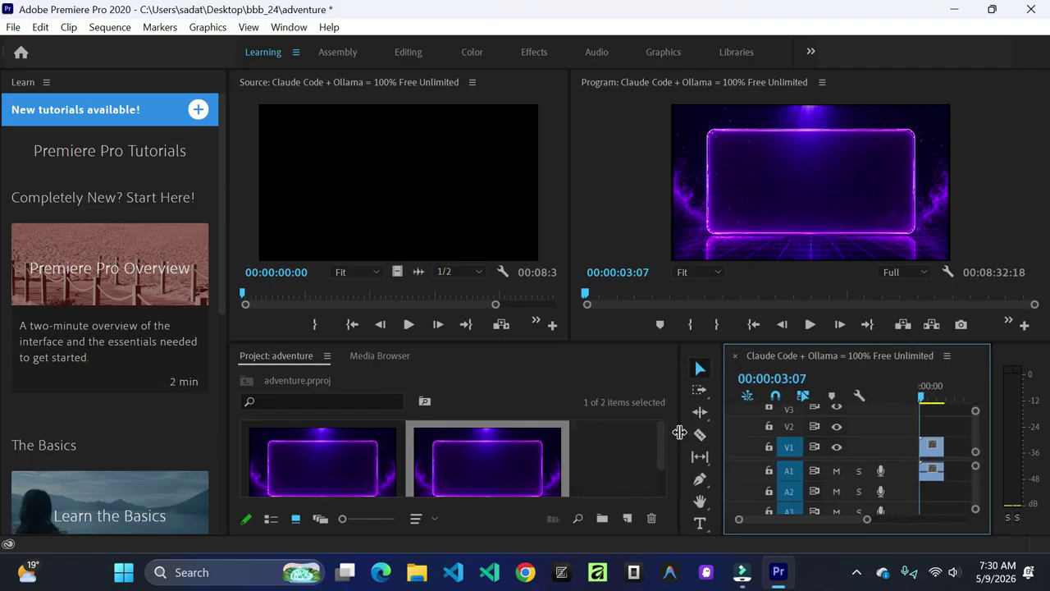
Step: Import the Flutter Build APK video (1:16:02) from Local Disk (D:) into the project
double_click(609, 448)
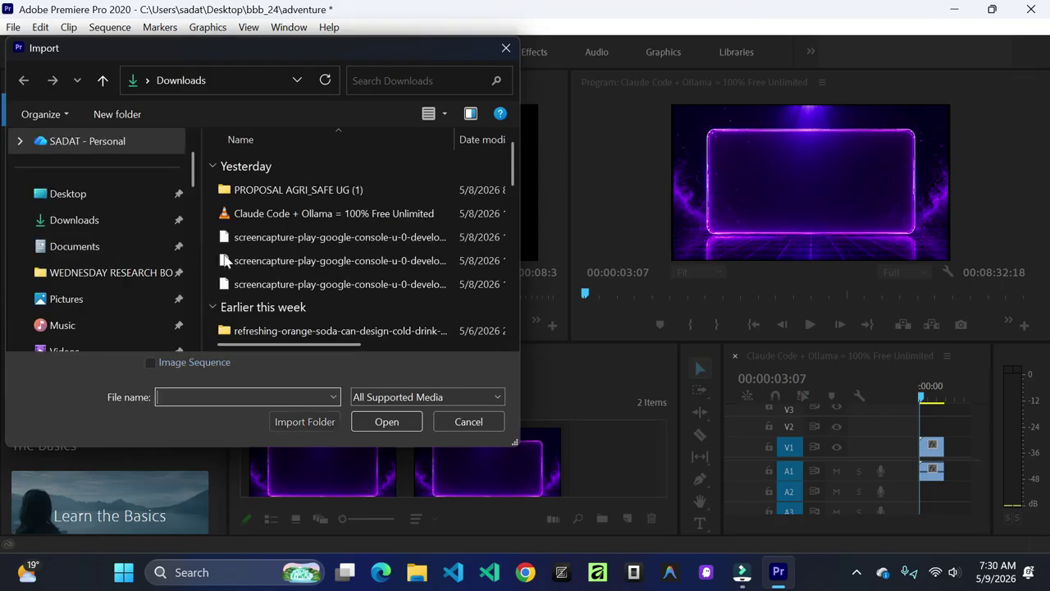
scroll(375, 275, "down", 3)
scroll(316, 283, "down", 5)
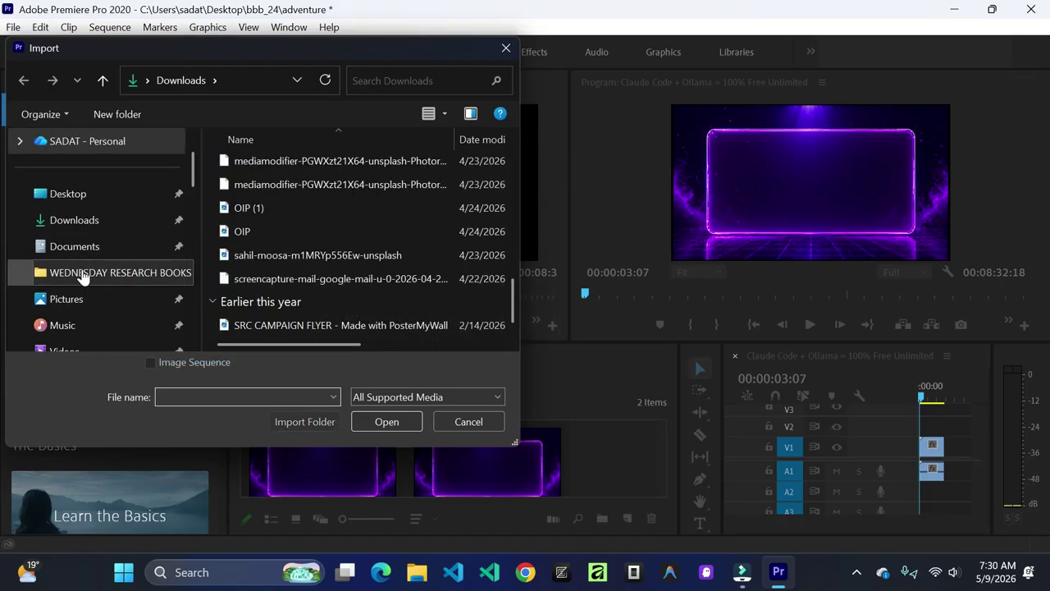
scroll(93, 218, "down", 10)
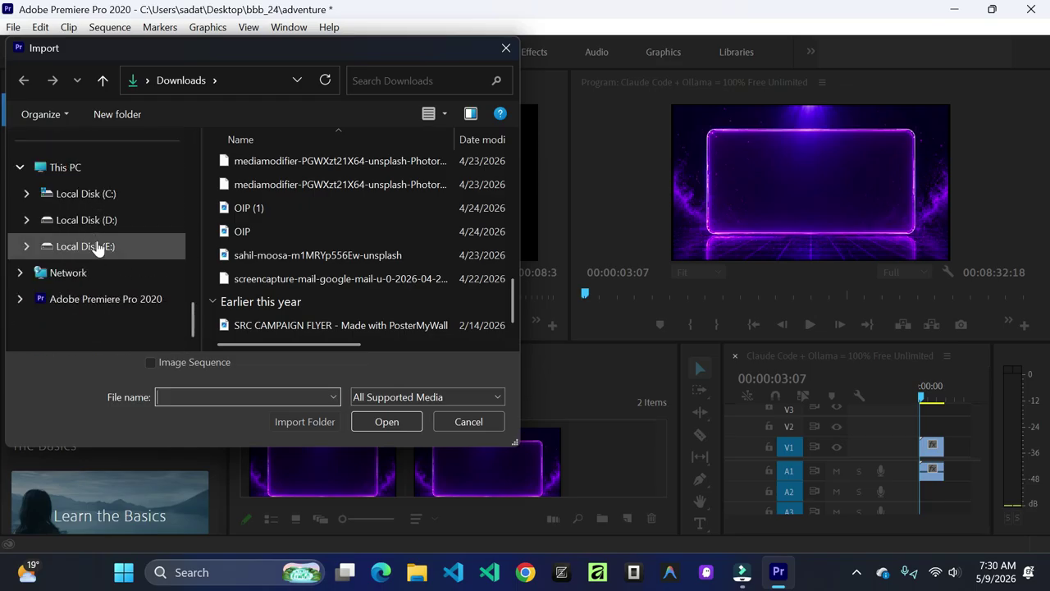
left_click(108, 219)
scroll(329, 234, "down", 1)
scroll(365, 227, "down", 15)
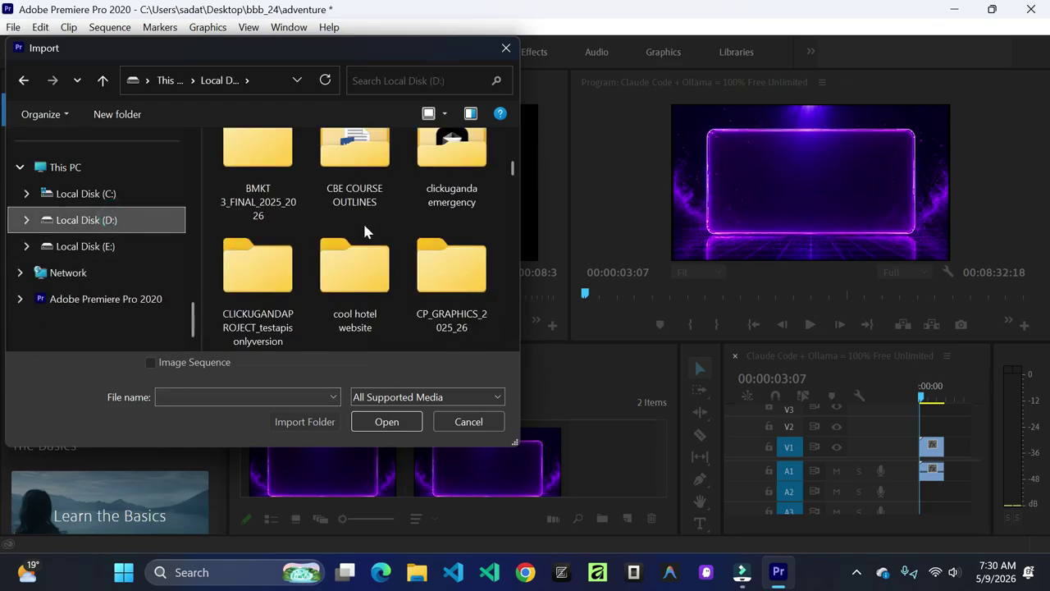
scroll(365, 232, "down", 15)
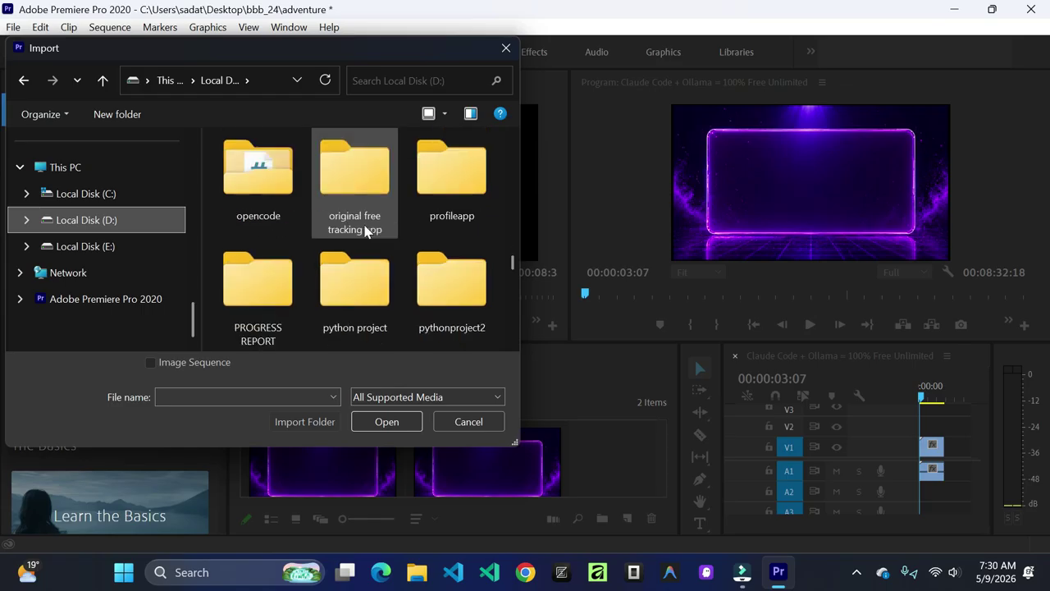
scroll(361, 229, "up", 2)
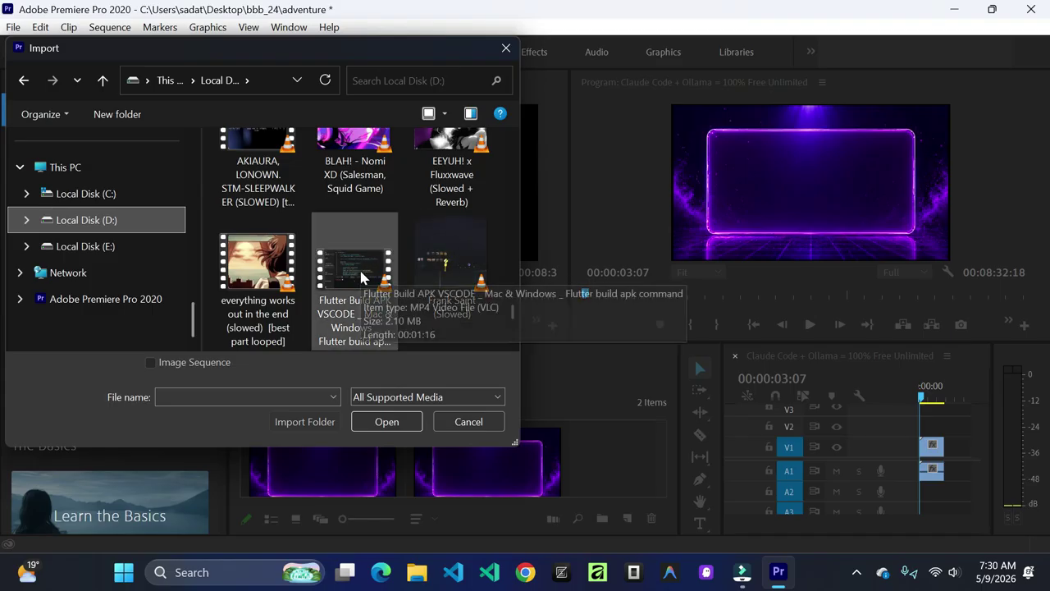
left_click(358, 267)
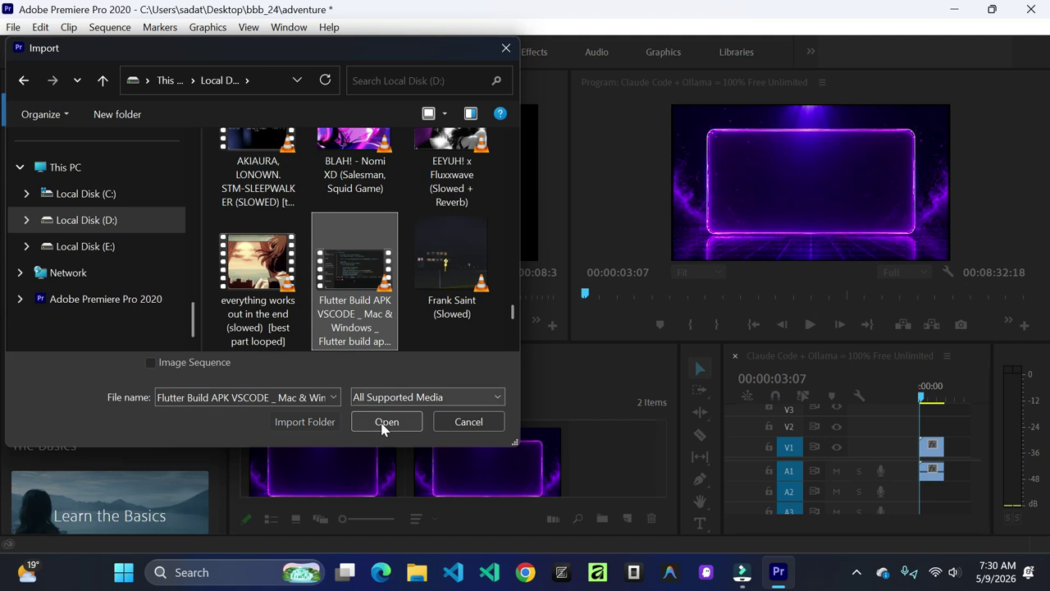
left_click(381, 420)
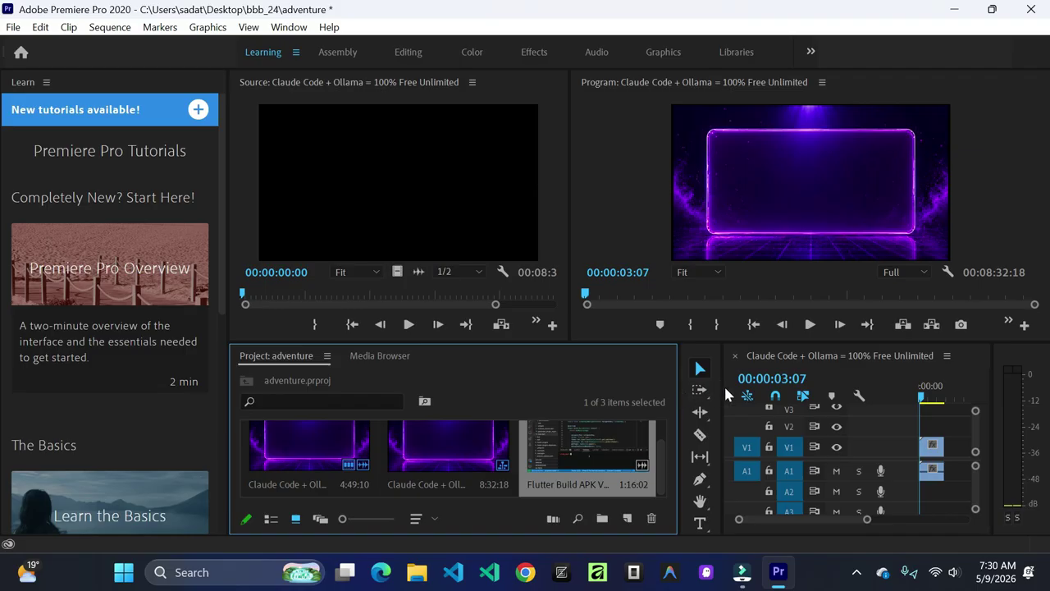
Step: Narrow the Project panel to widen the timeline and move the Claude Code clip later on V1
left_click_drag(720, 385, 337, 389)
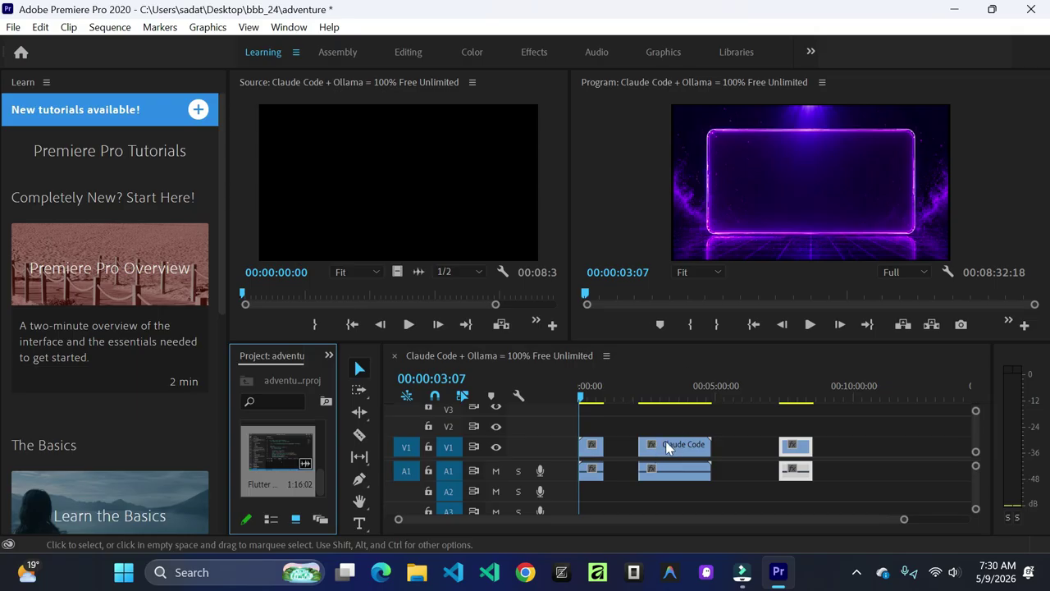
left_click(667, 447)
left_click_drag(666, 449, 704, 451)
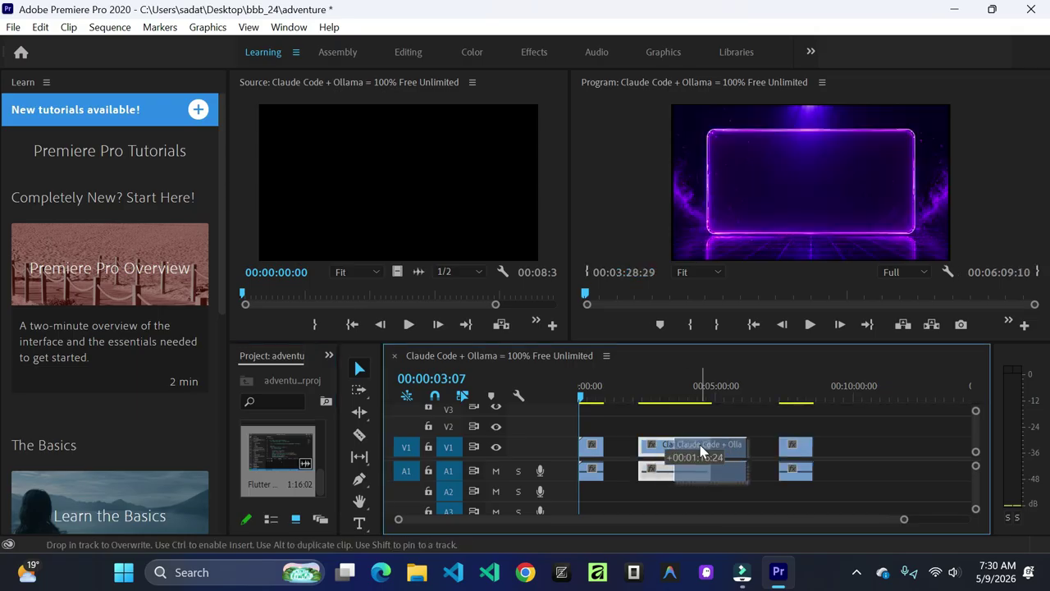
left_click(806, 451)
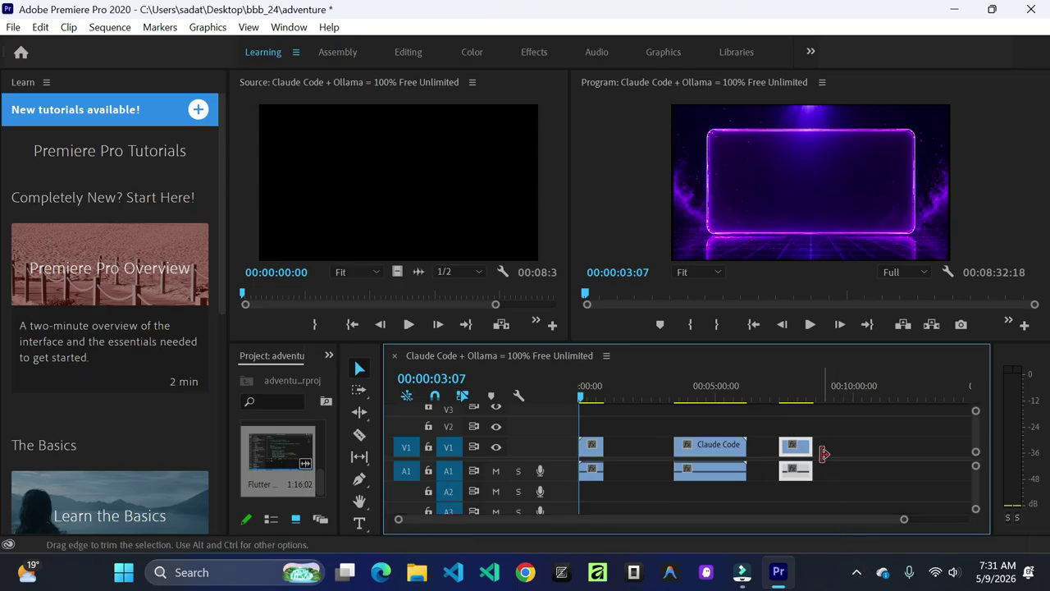
Step: Check the hidden system tray icons, then open and dismiss the last clip's effect options menu
left_click(850, 575)
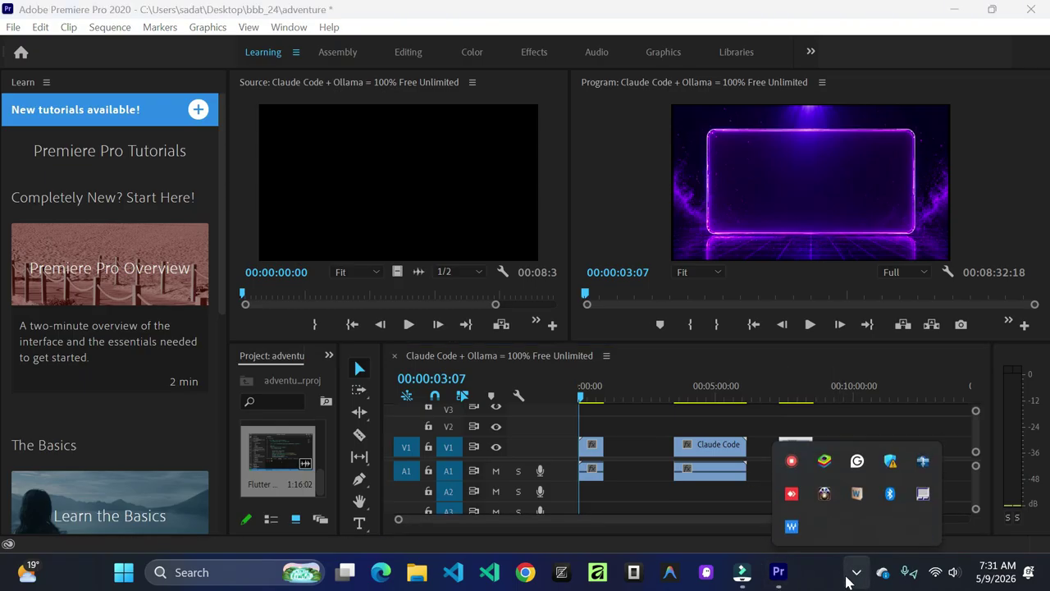
left_click(851, 578)
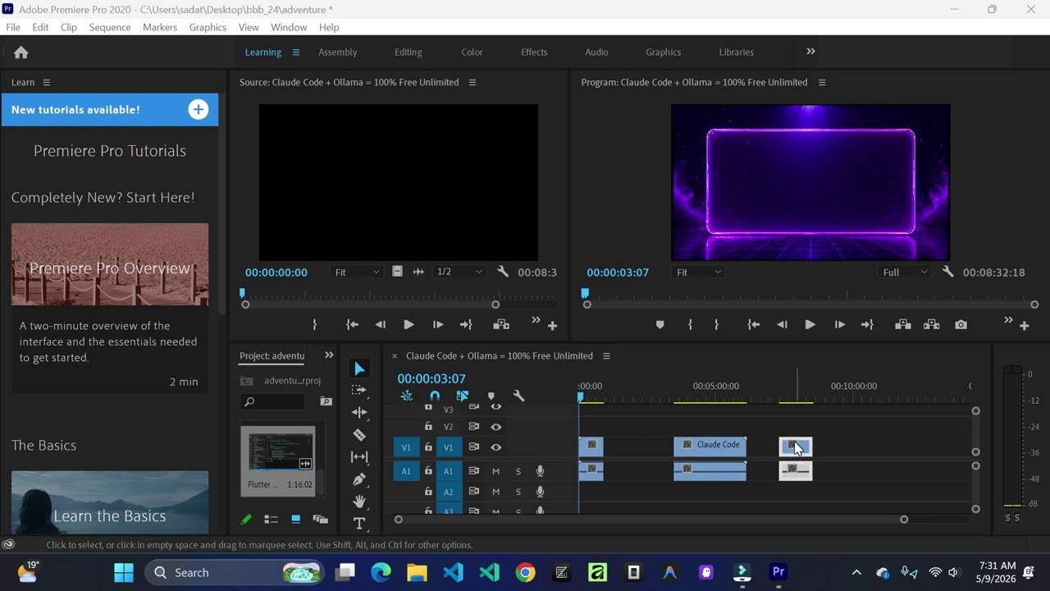
right_click(793, 446)
right_click(794, 447)
right_click(791, 446)
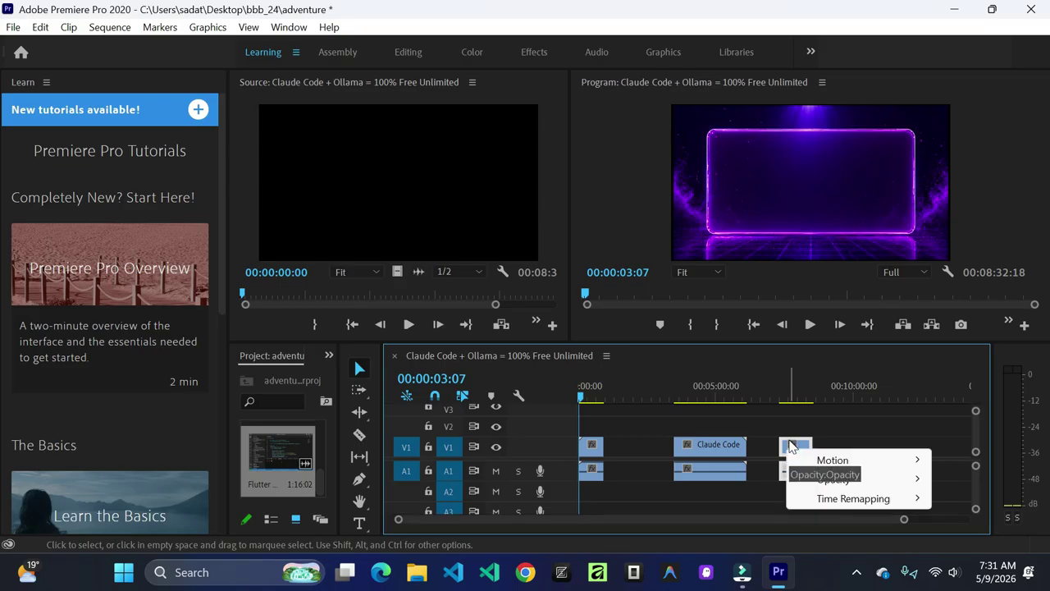
left_click(792, 446)
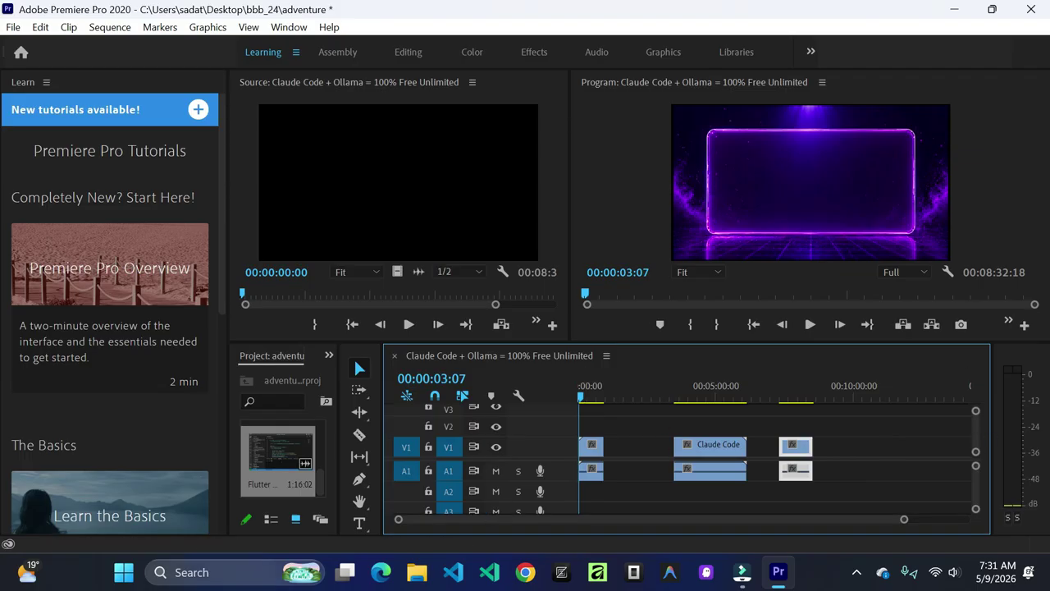
Step: Launch and close the On-Screen Keyboard, then delete the short last clip, leaving a 06:09:11 sequence
left_click(213, 581)
type("on")
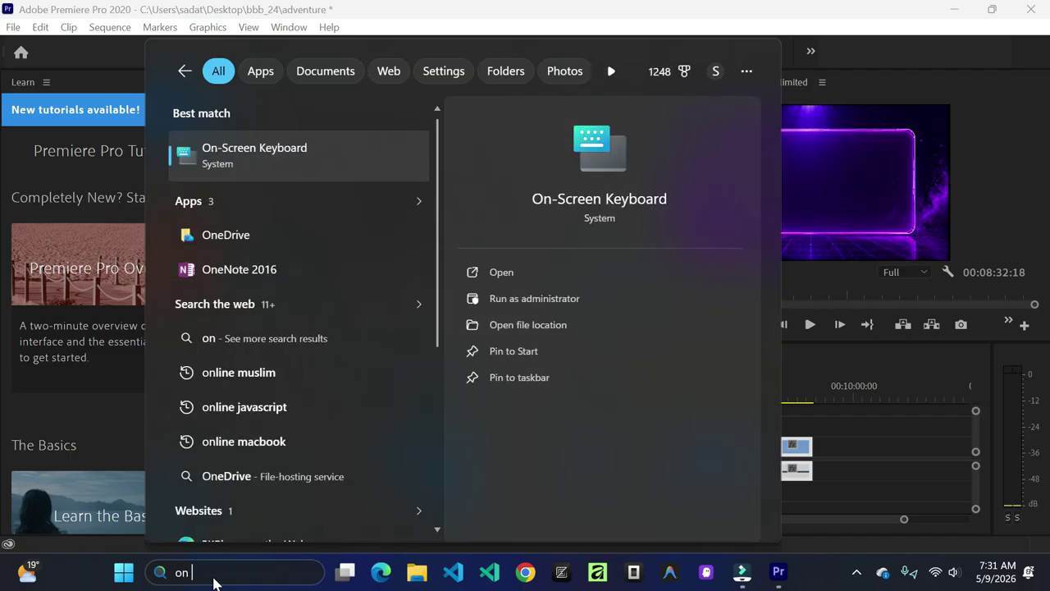
left_click(502, 272)
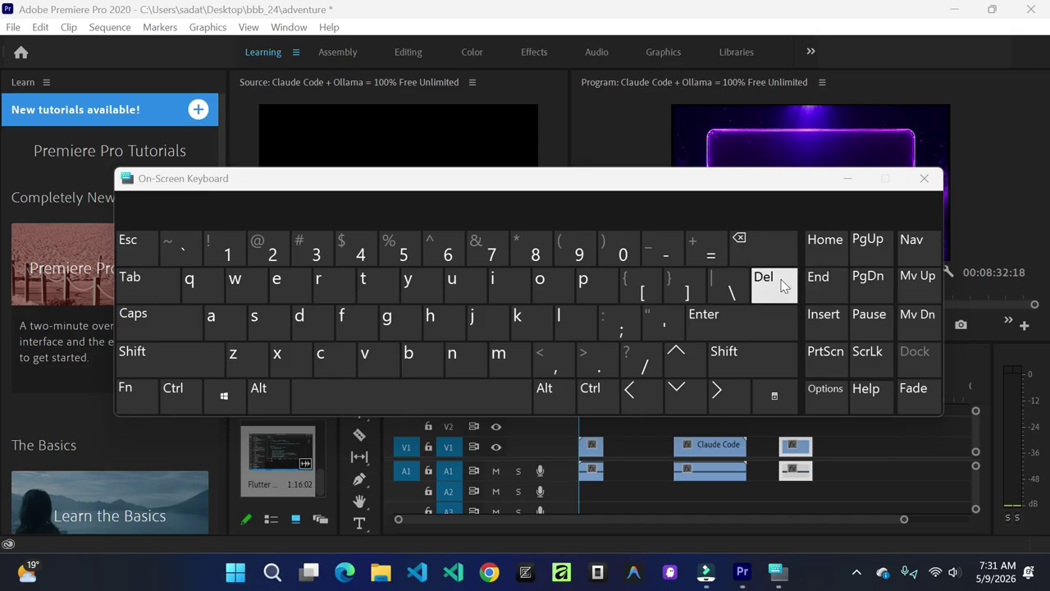
left_click(924, 180)
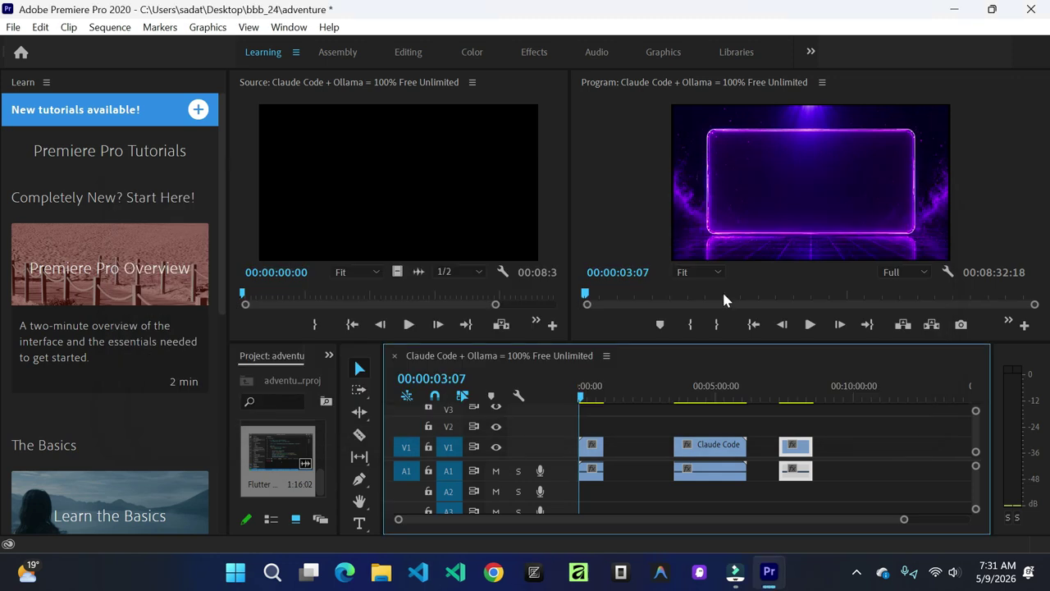
mouse_move(800, 457)
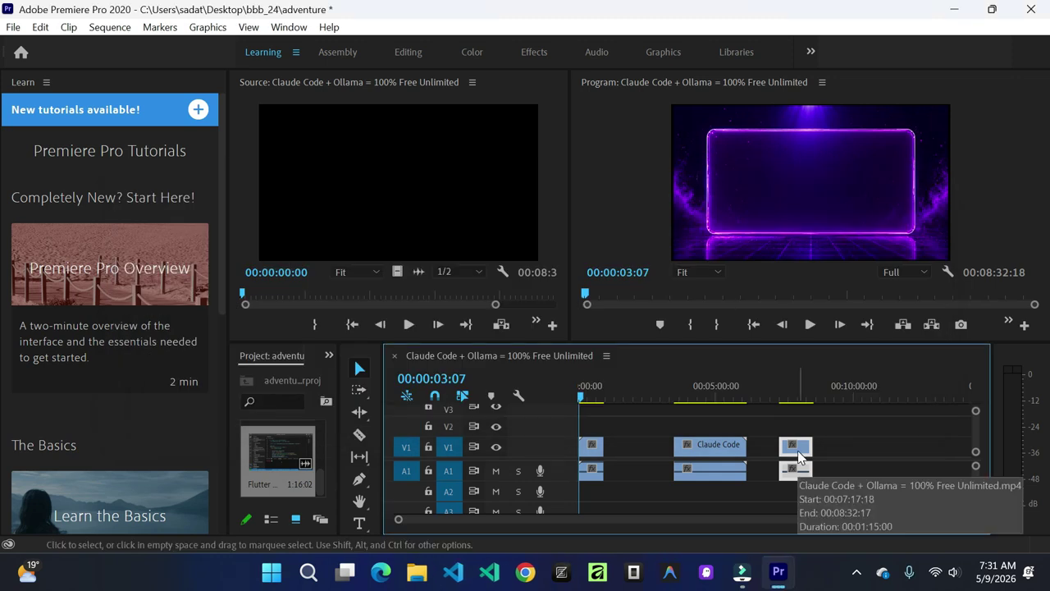
key("Delete")
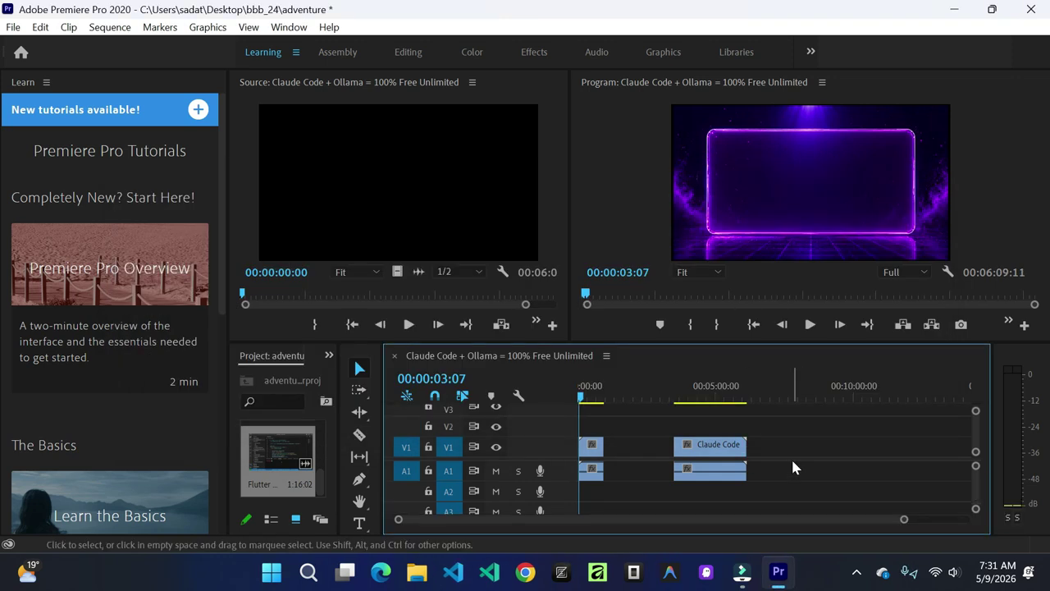
Step: Place the Flutter clip into the sequence at the playhead and shift the Claude Code clip earlier
left_click(301, 433)
left_click_drag(301, 434, 612, 458)
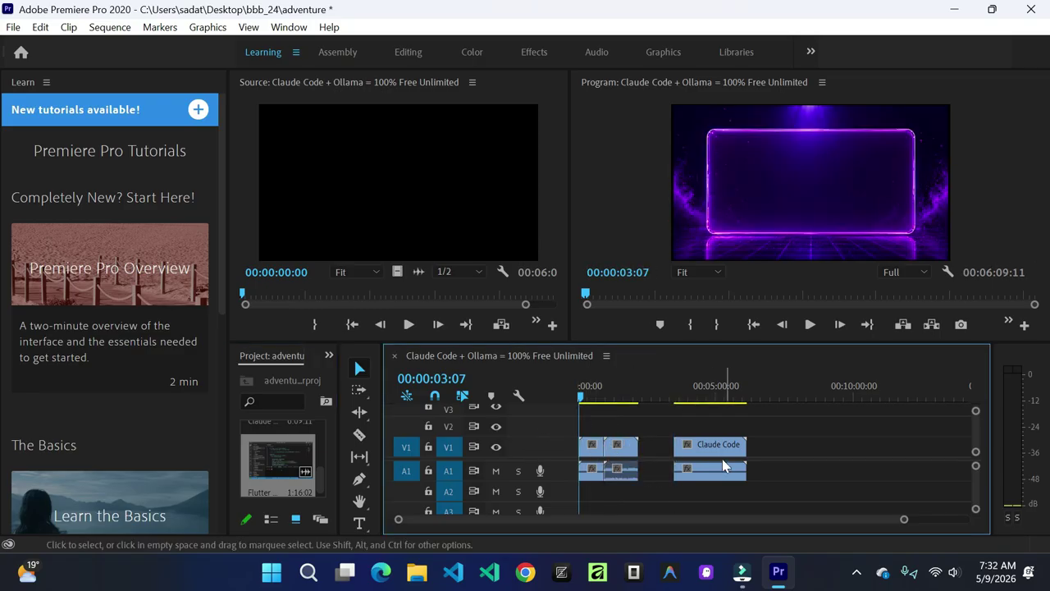
left_click_drag(712, 454, 679, 451)
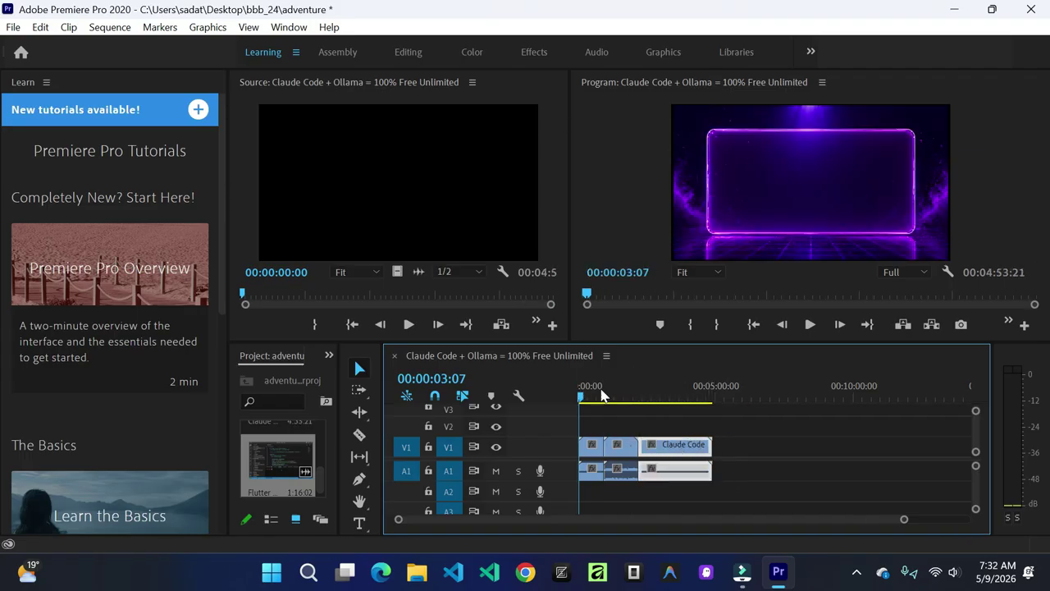
Step: Mute system sound, then play and scrub the sequence around 00:00:17:26 to preview frames
key("XF86AudioMute")
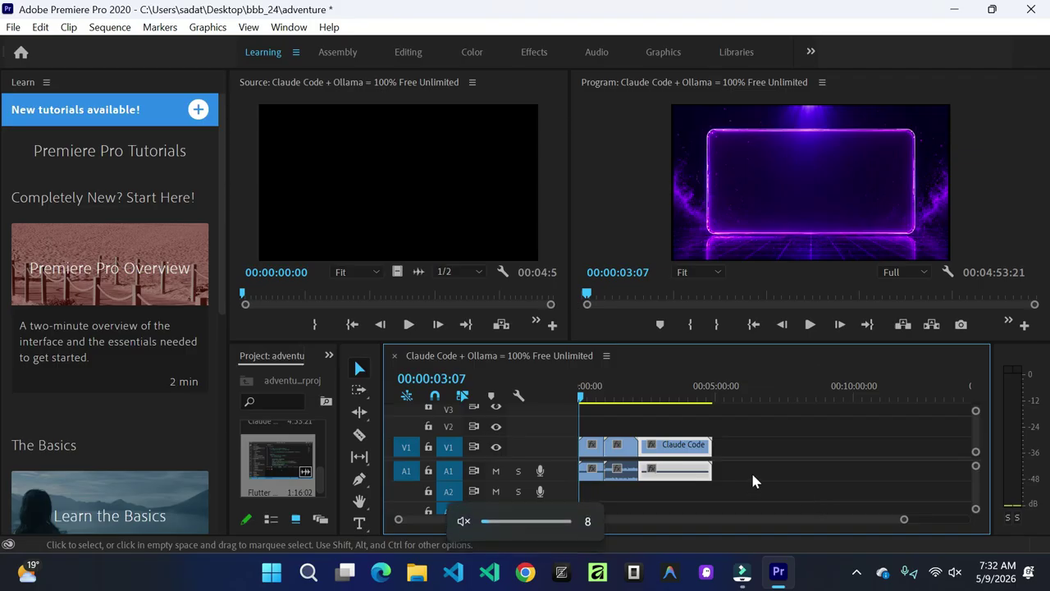
left_click(810, 325)
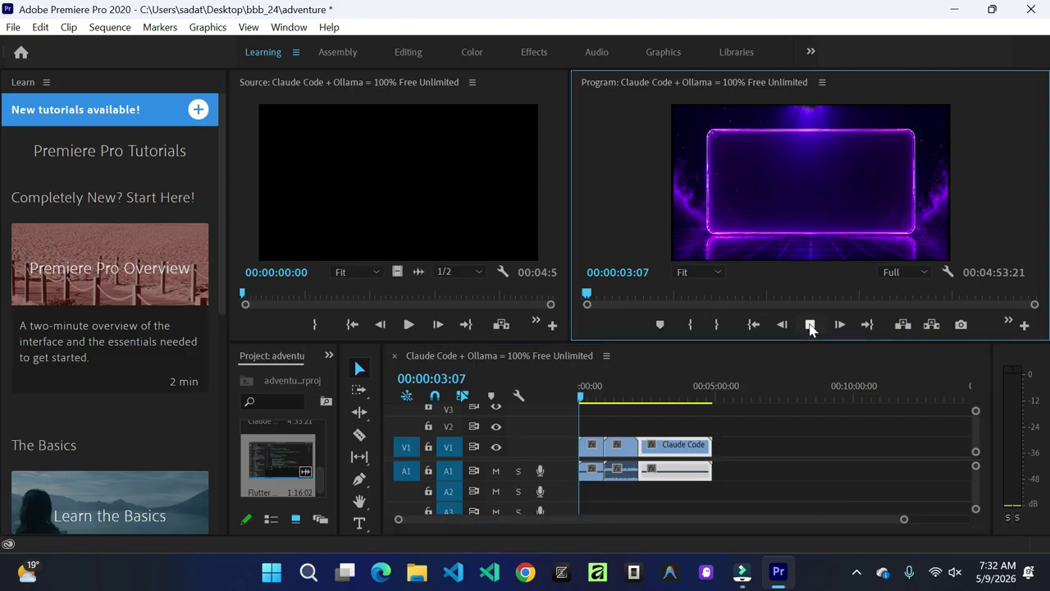
left_click(586, 398)
mouse_move(586, 398)
left_mouse_down()
mouse_move(618, 412)
mouse_move(579, 414)
left_mouse_up()
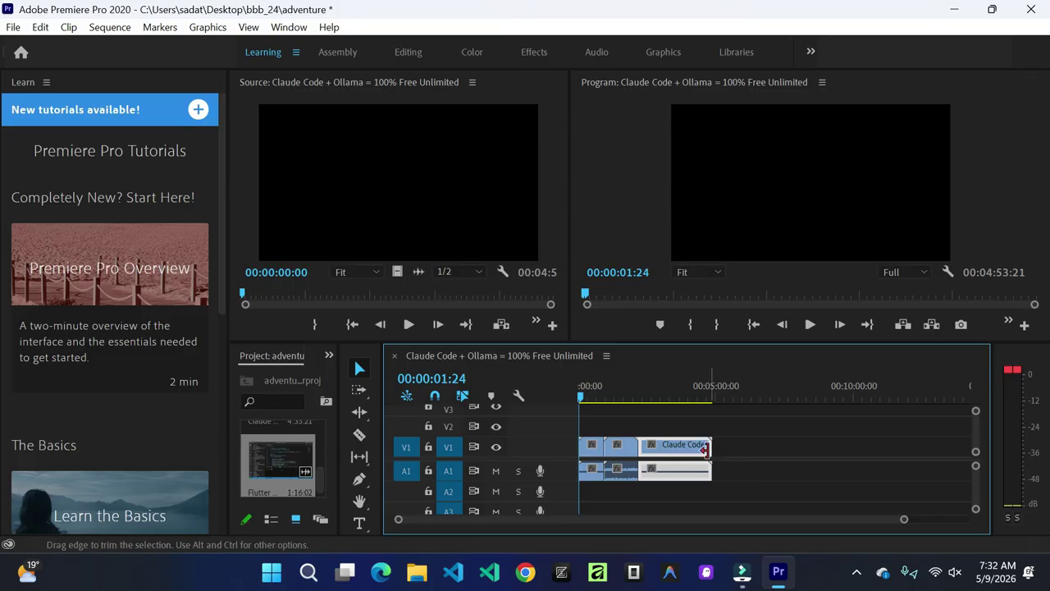
Step: Move the Claude Code clip and the next short clip later, then widen the Project panel
left_click(756, 437)
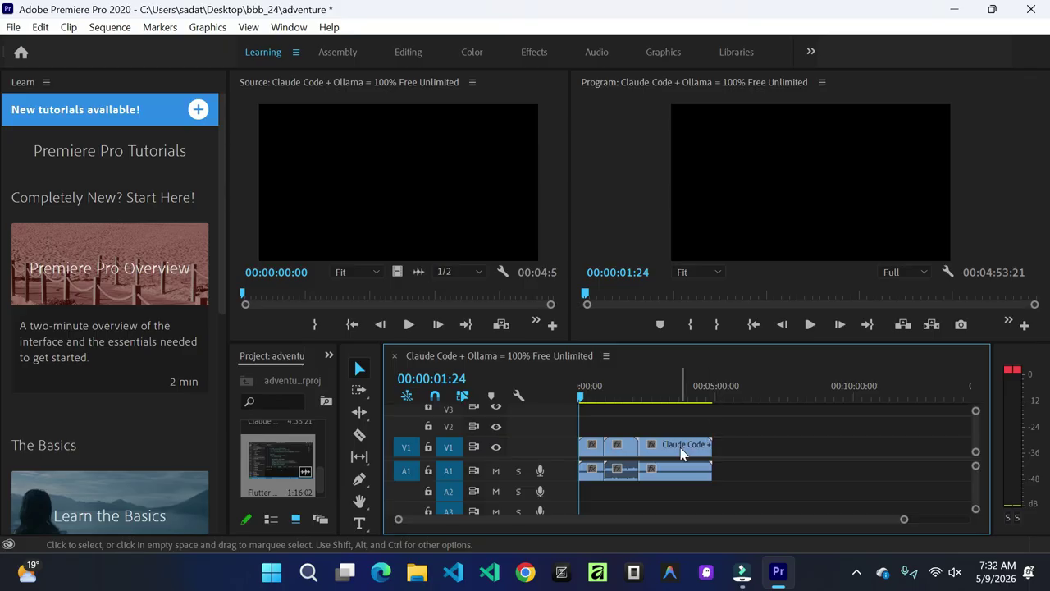
left_click_drag(669, 451, 780, 455)
left_click_drag(625, 450, 718, 450)
left_click_drag(338, 434, 578, 443)
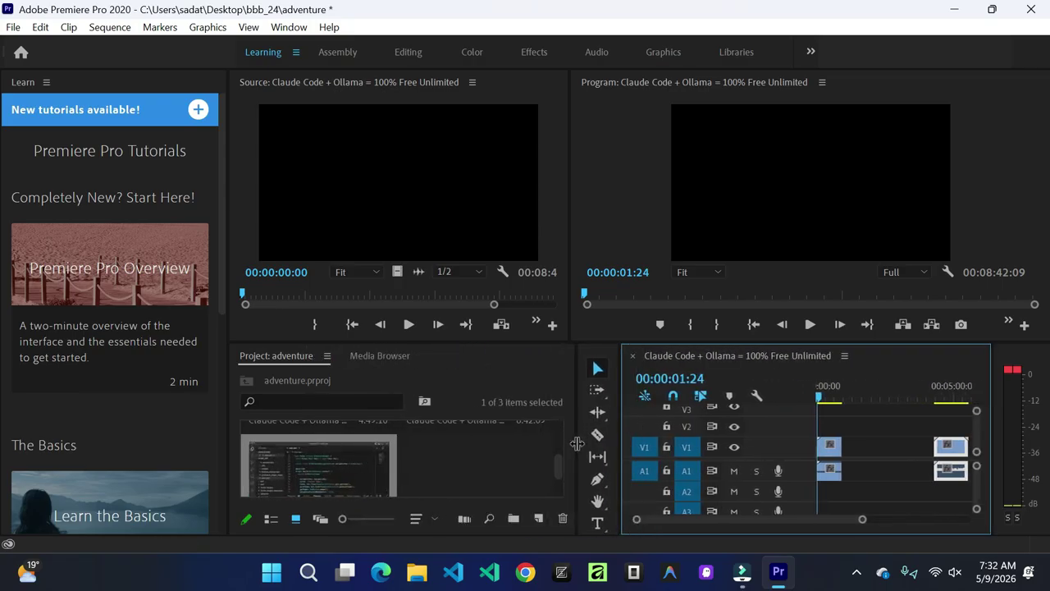
Step: Import images (1).jpg from the Downloads folder into the project
double_click(449, 452)
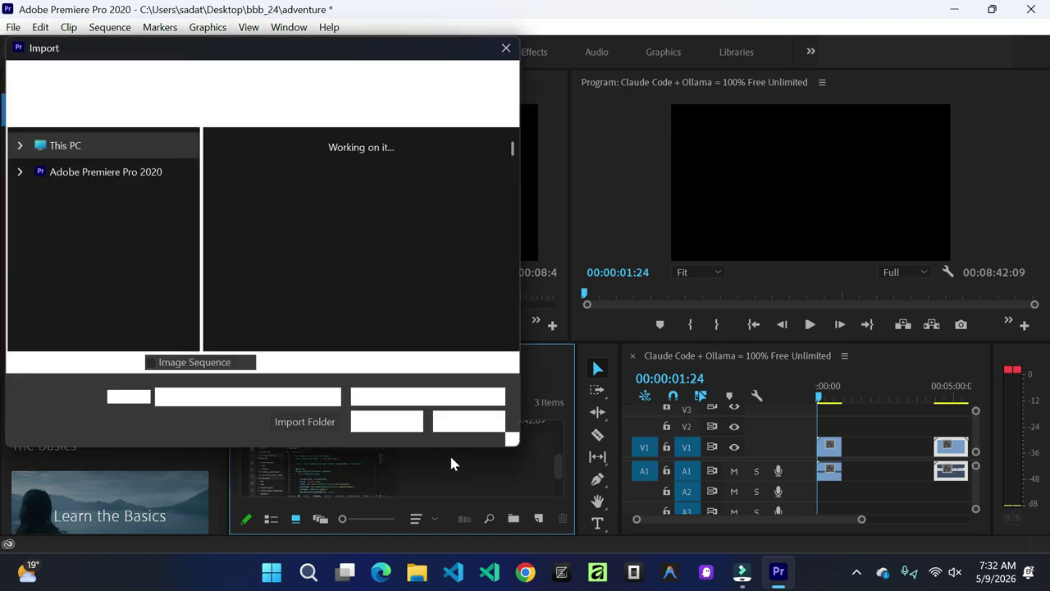
scroll(139, 231, "up", 10)
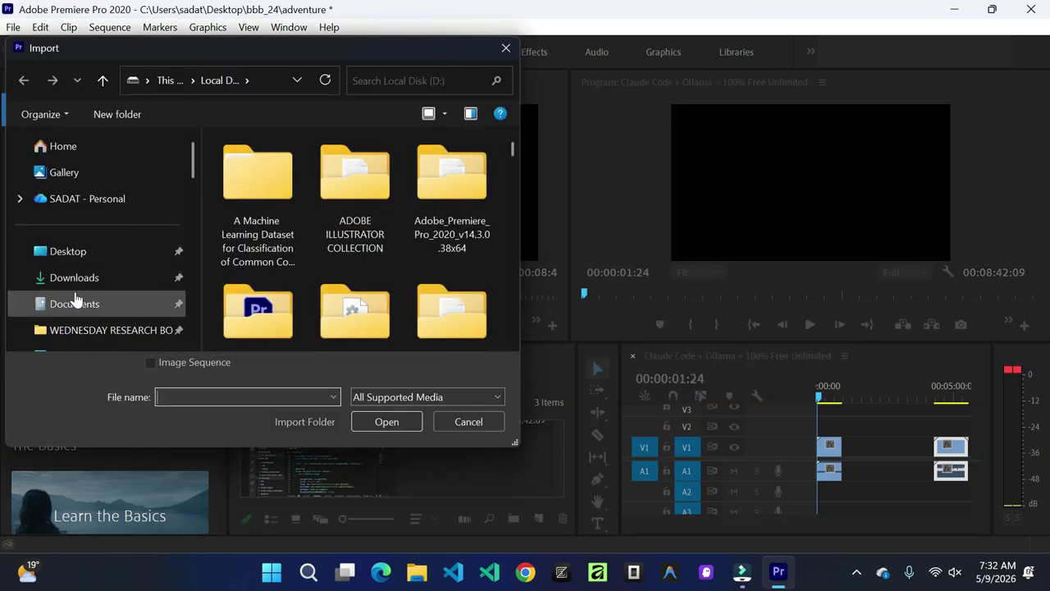
left_click(76, 281)
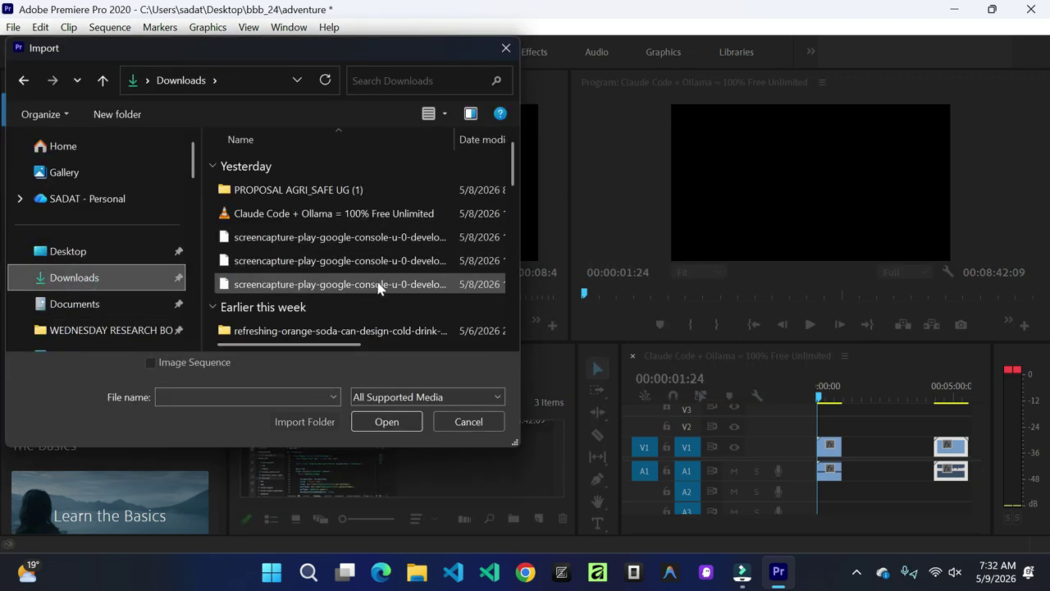
scroll(369, 287, "down", 3)
scroll(365, 287, "down", 1)
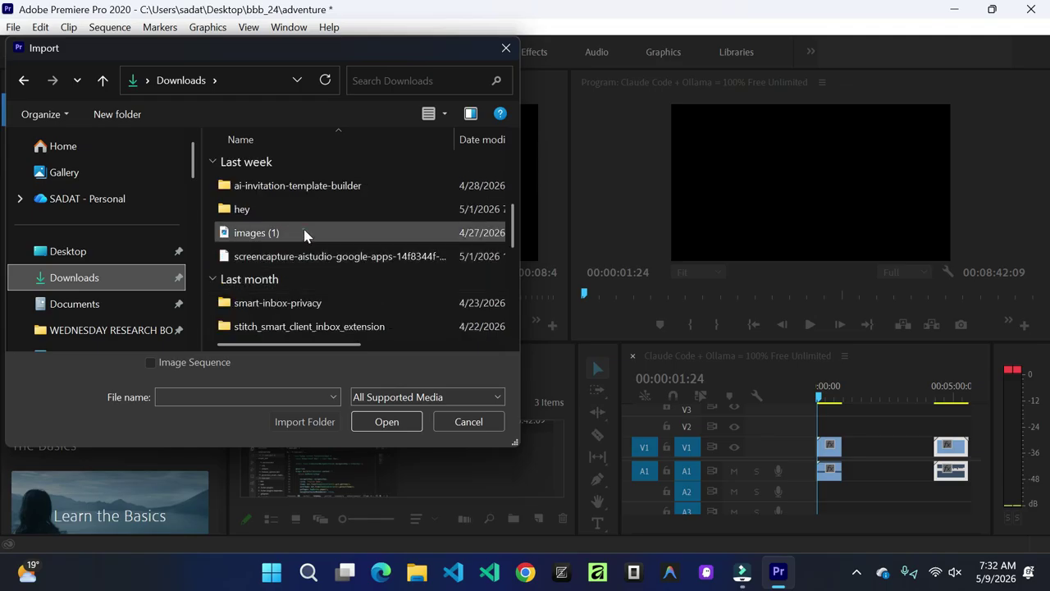
left_click(305, 234)
left_click(387, 422)
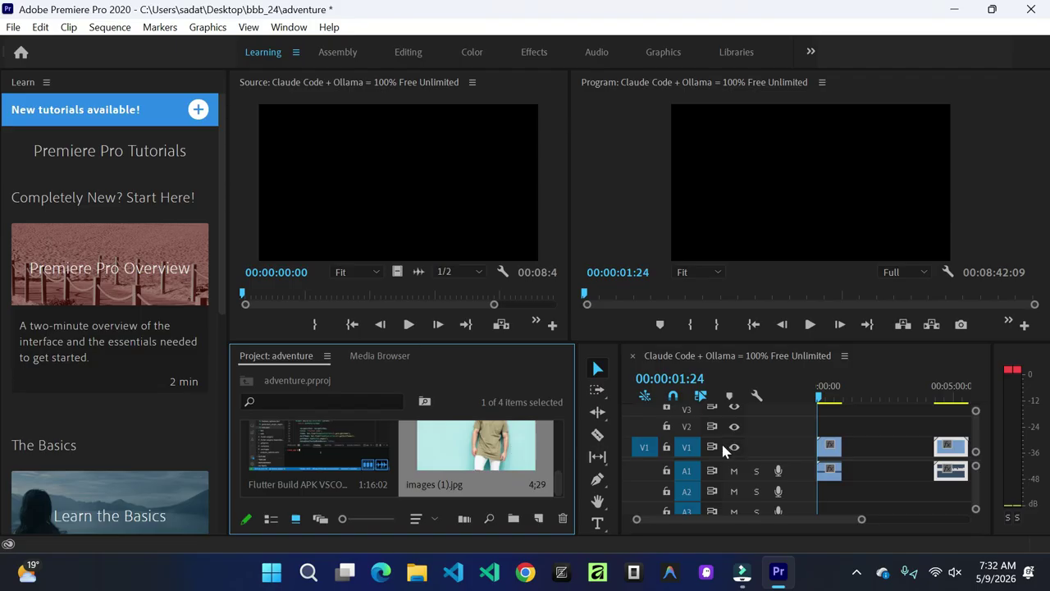
Step: Place images (1).jpg on V1 after the opening clip and scrub to about 00:01:04:09
left_click_drag(485, 451, 854, 445)
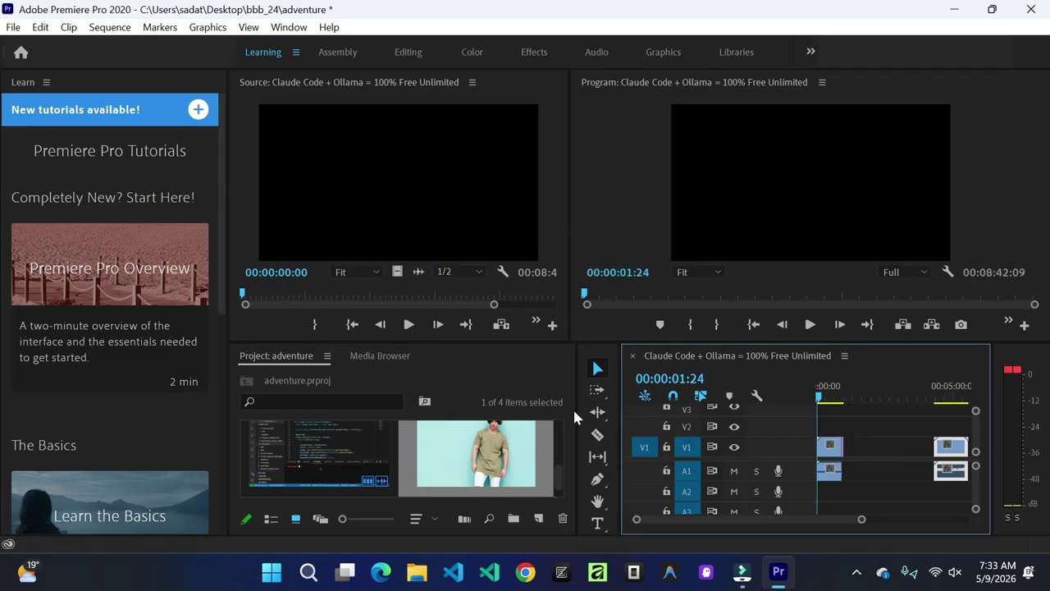
left_click_drag(570, 408, 324, 408)
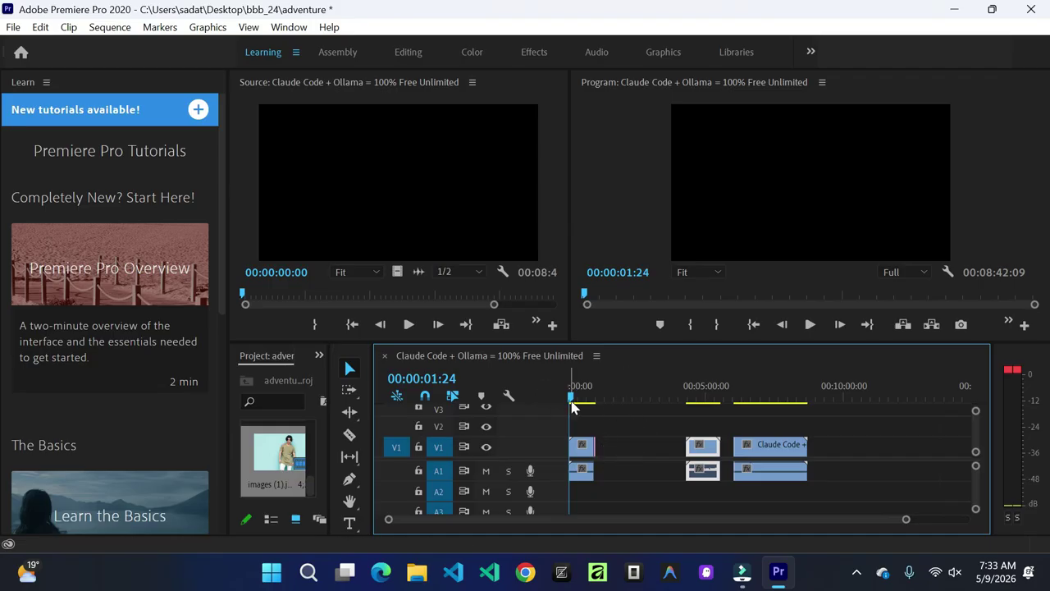
mouse_move(573, 404)
left_mouse_down()
mouse_move(600, 407)
mouse_move(579, 406)
left_mouse_up()
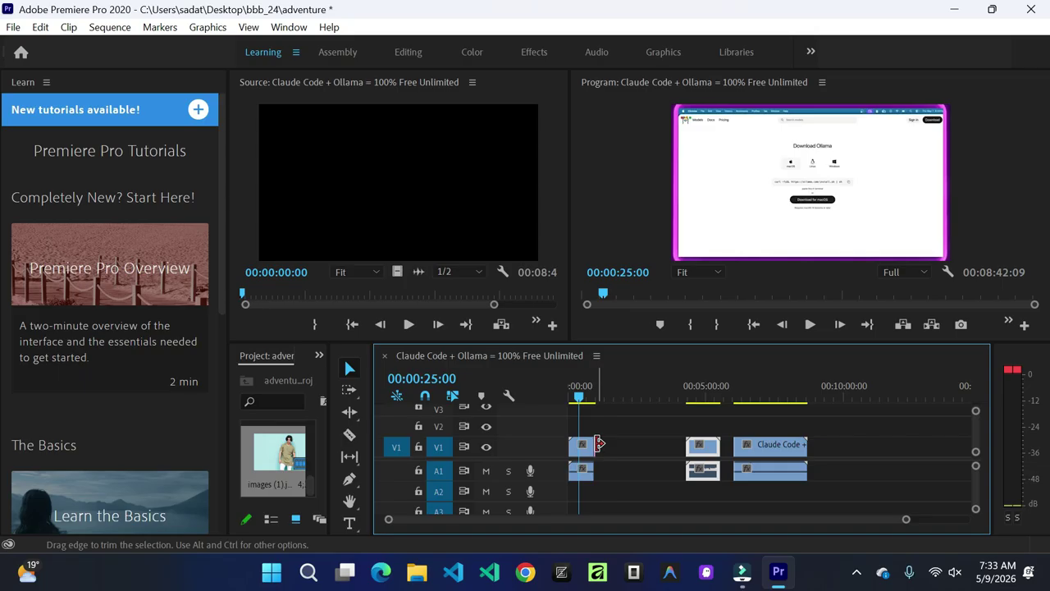
Step: Stretch the image clip's end longer and scrub forward to check the man image
left_click_drag(600, 444, 643, 446)
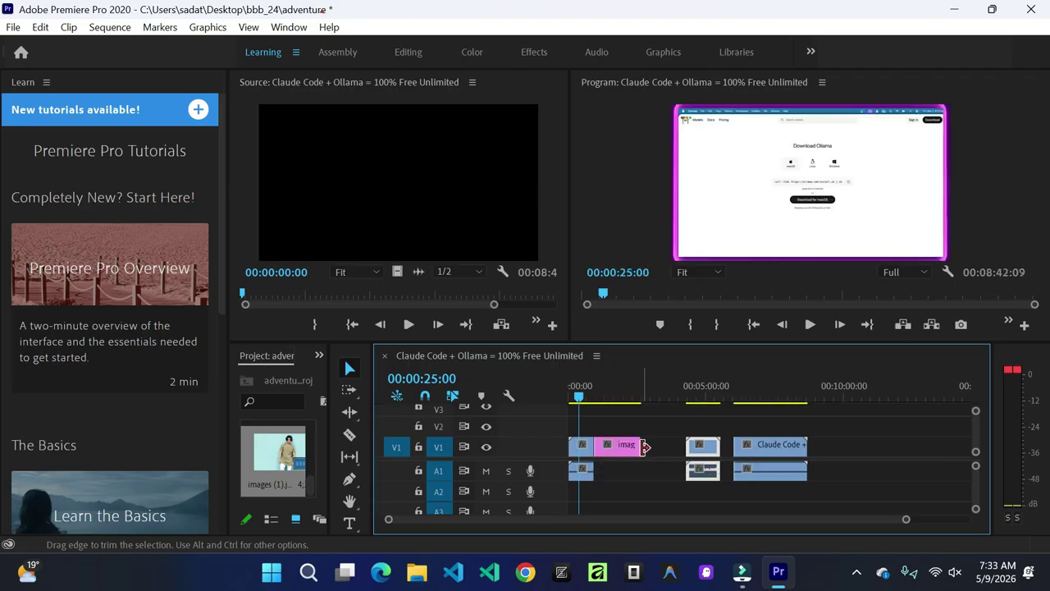
left_click_drag(645, 446, 659, 445)
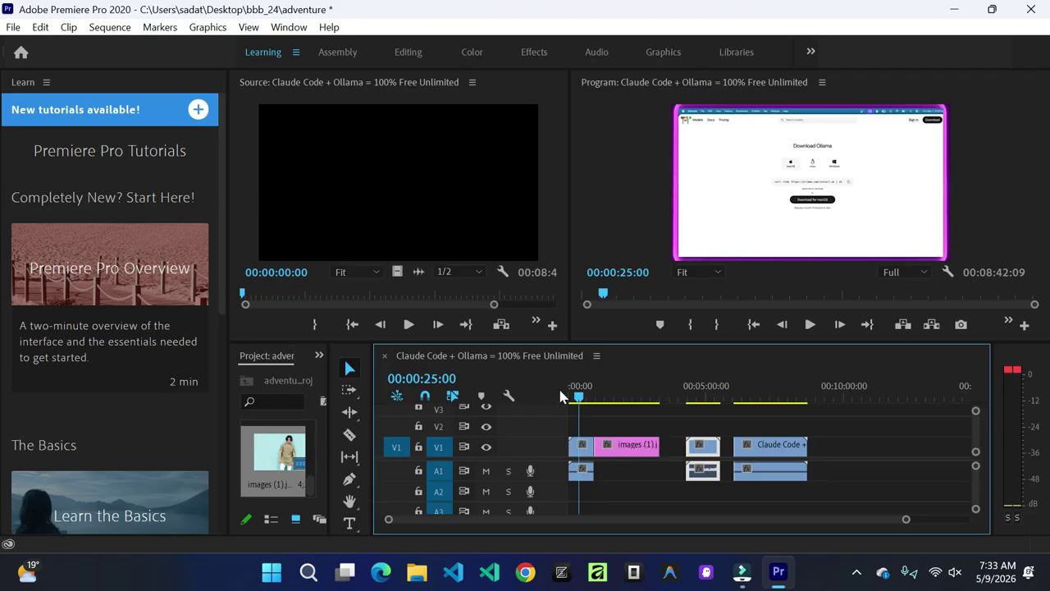
mouse_move(582, 399)
left_mouse_down()
mouse_move(657, 404)
mouse_move(608, 403)
mouse_move(656, 408)
mouse_move(594, 413)
left_mouse_up()
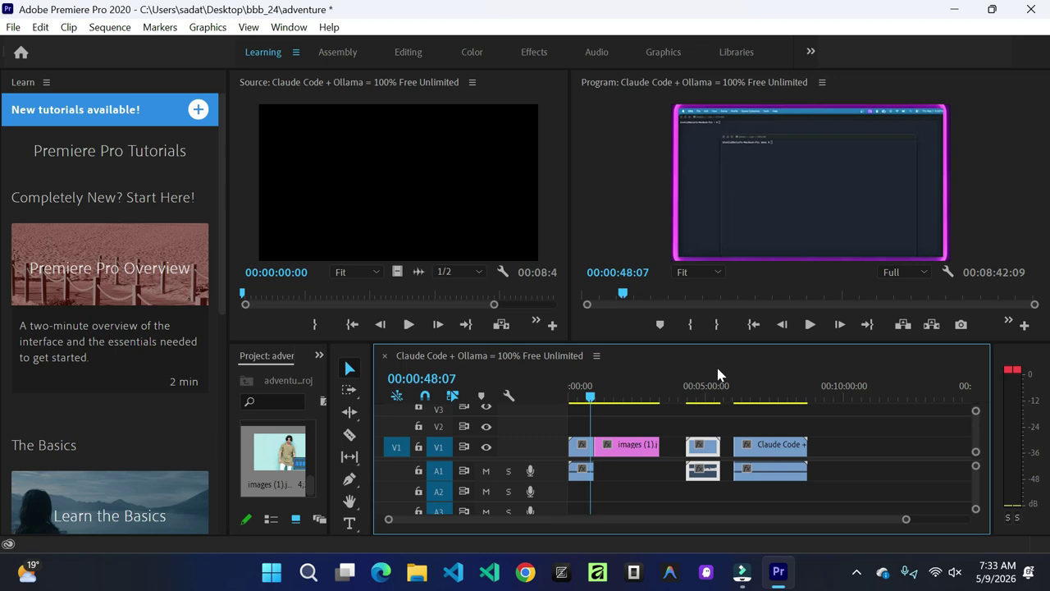
left_click(810, 325)
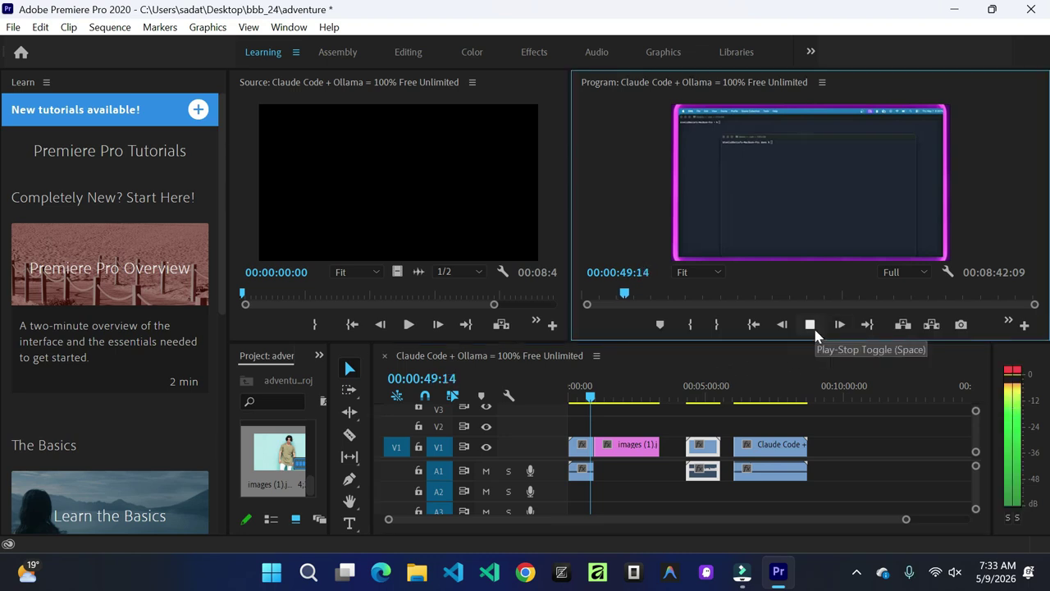
left_click(810, 326)
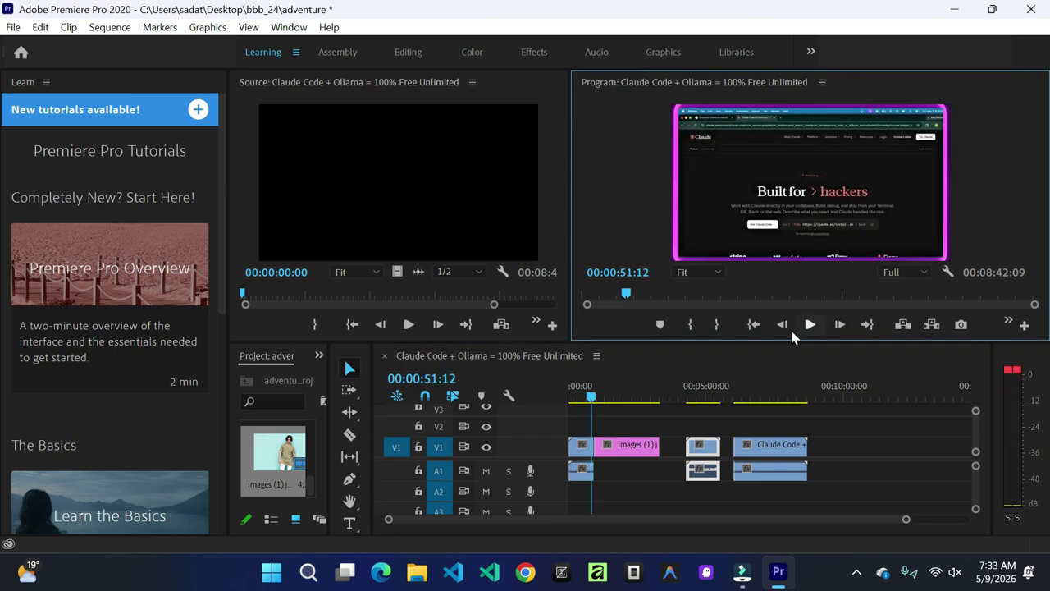
left_click(610, 397)
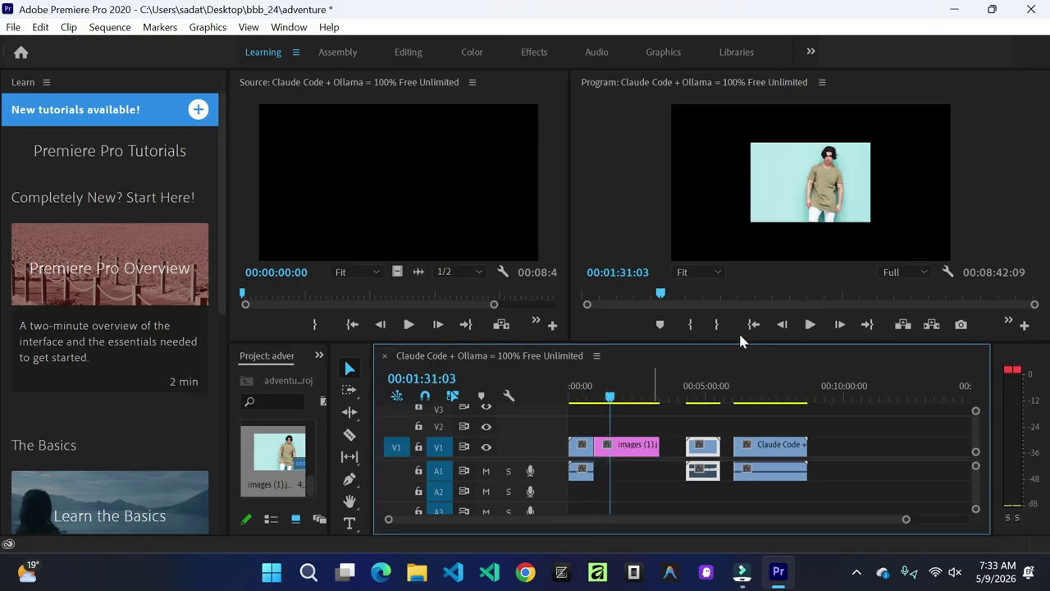
left_click(808, 325)
left_click(808, 325)
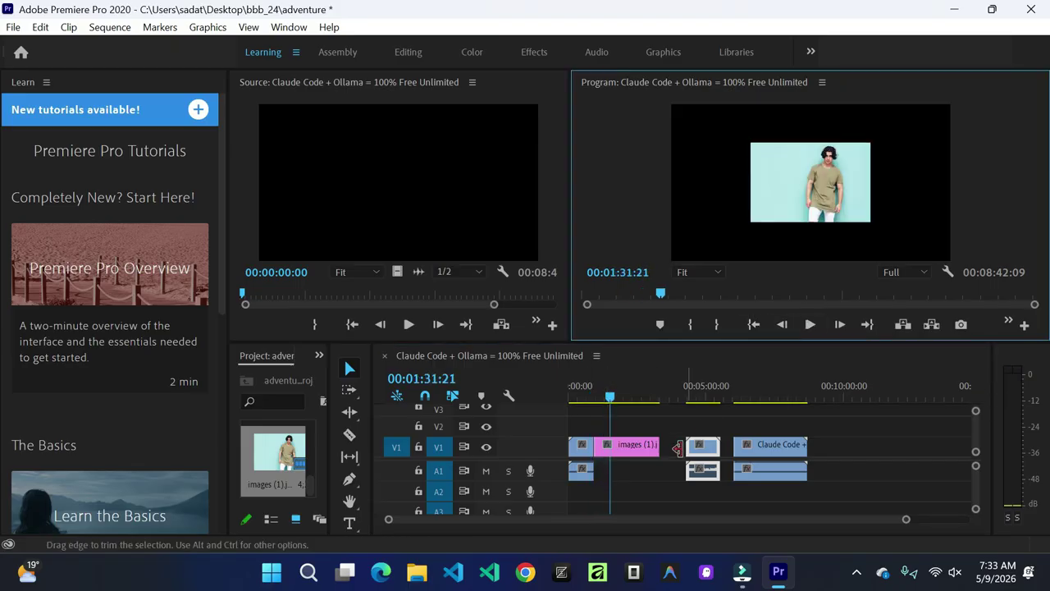
left_click_drag(712, 447, 685, 447)
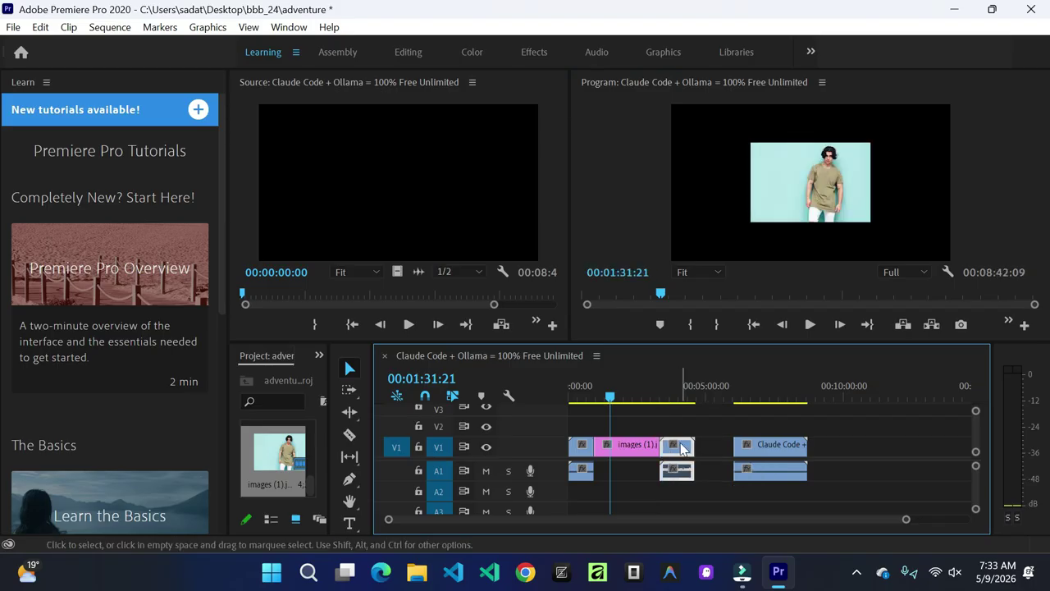
left_click_drag(762, 450, 725, 450)
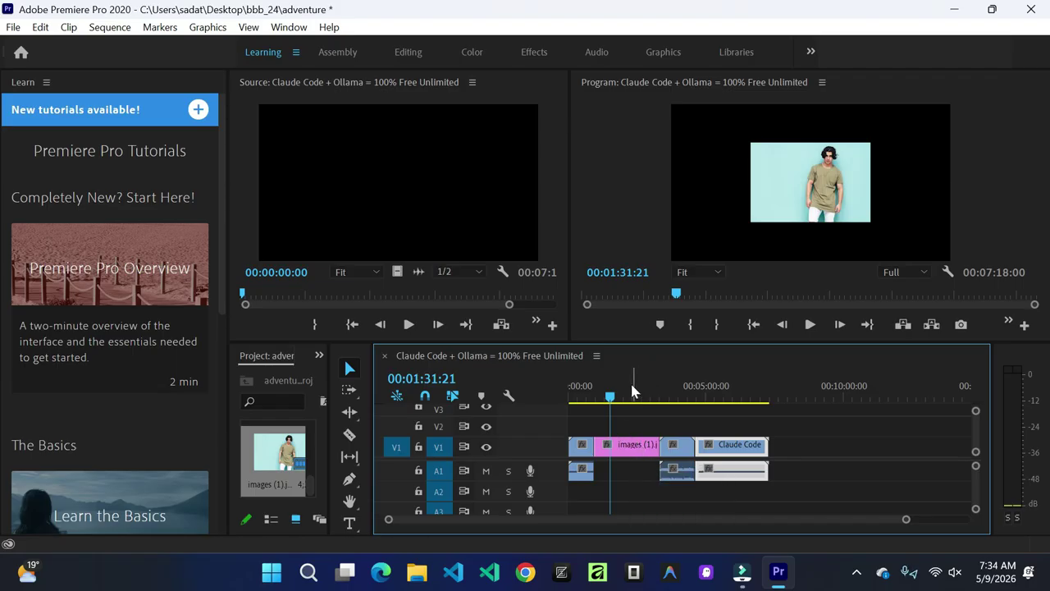
left_click_drag(611, 400, 565, 405)
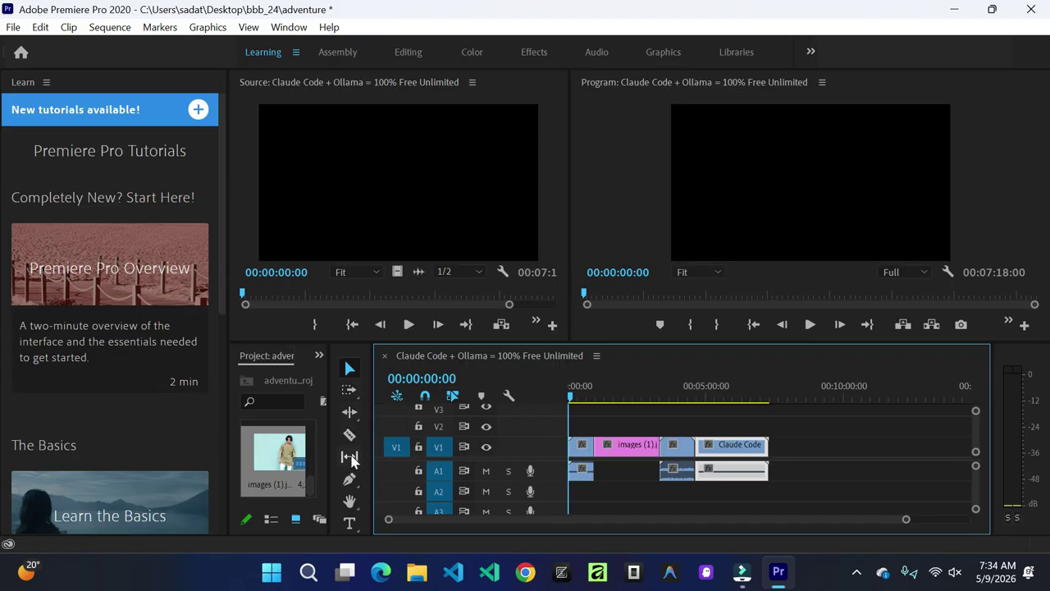
Step: Draw a text box near the frame centre, type HELLO, and widen the box so it shows fully
left_click(350, 525)
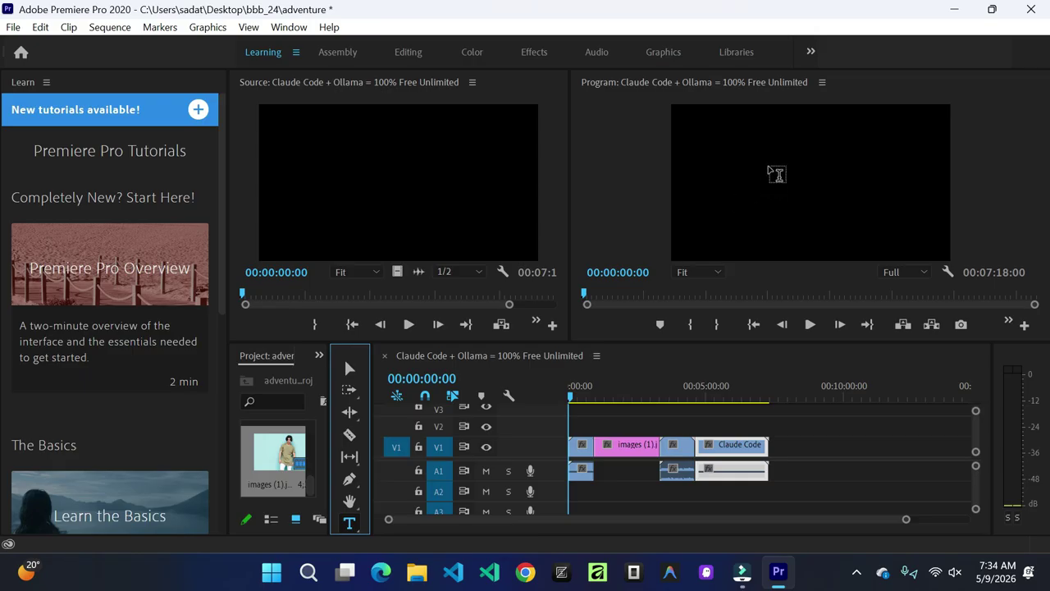
left_click_drag(768, 171, 873, 228)
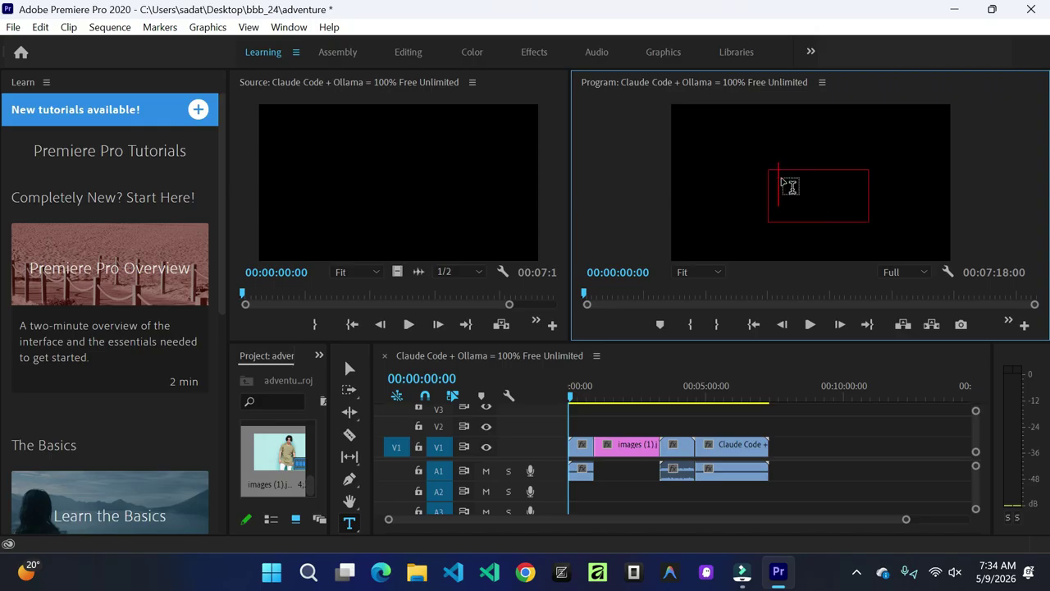
type("ghgg")
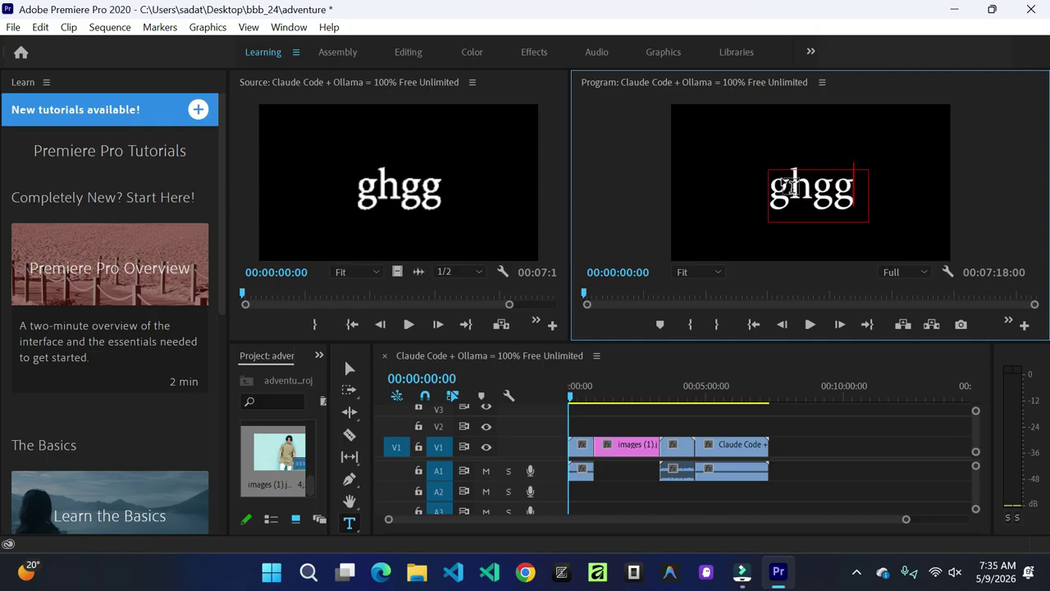
key("BackSpace")
key("BackSpace")
key("BackSpace")
key("BackSpace")
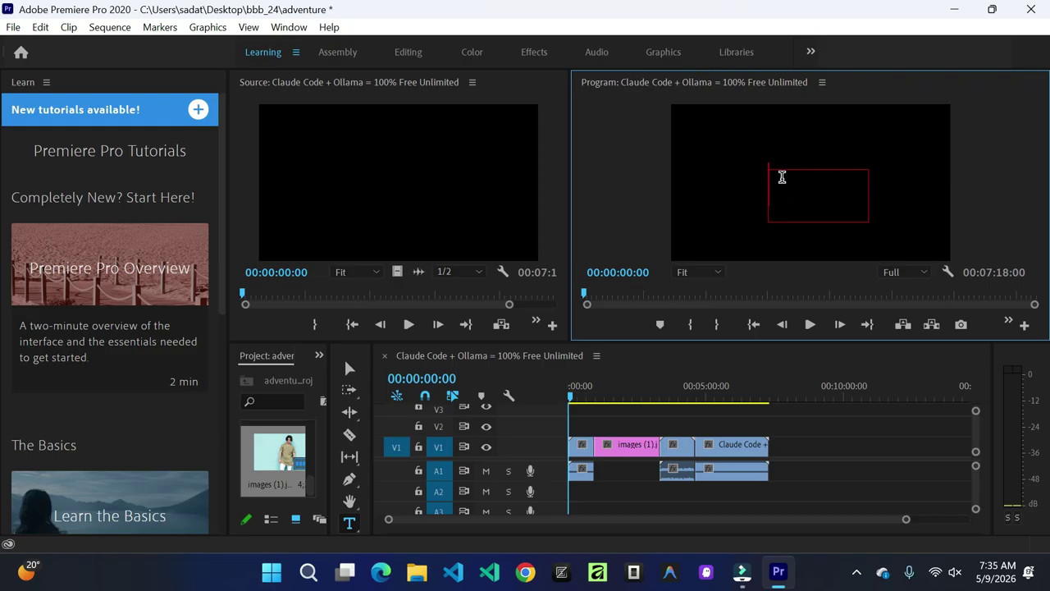
type("HEL")
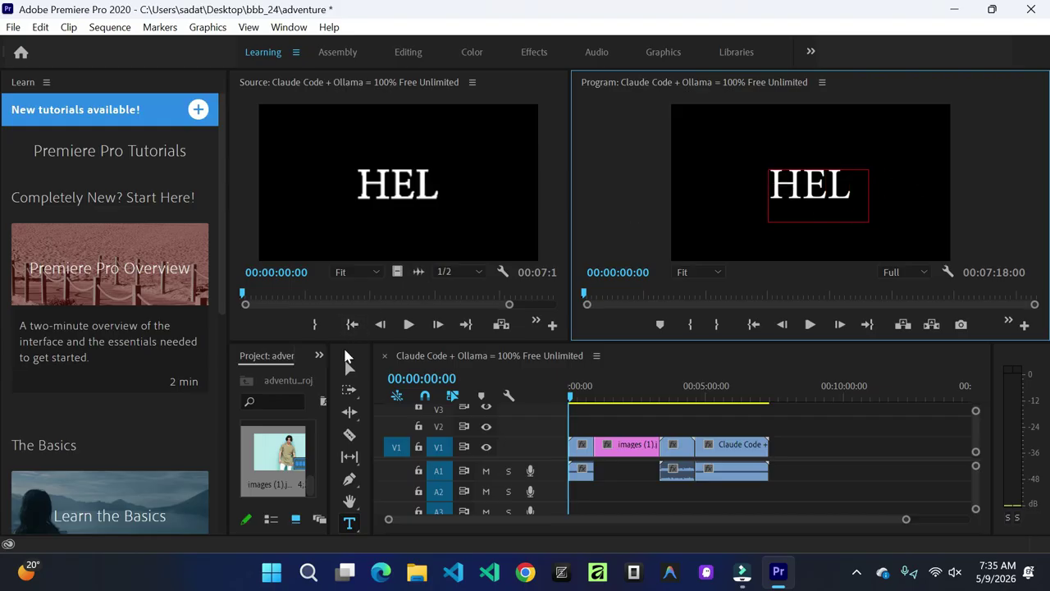
left_click(349, 368)
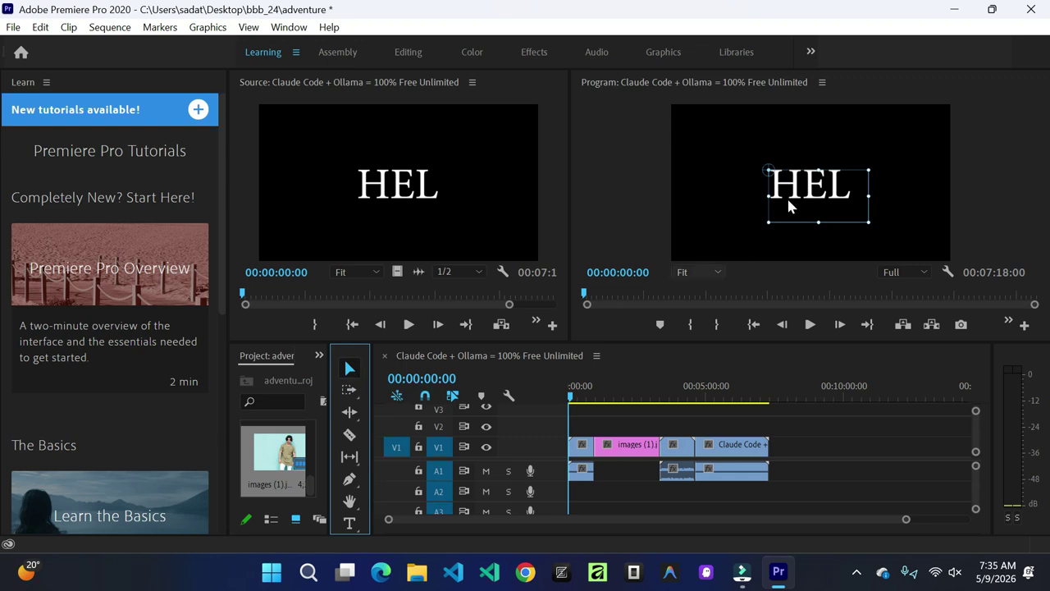
left_click_drag(766, 195, 691, 195)
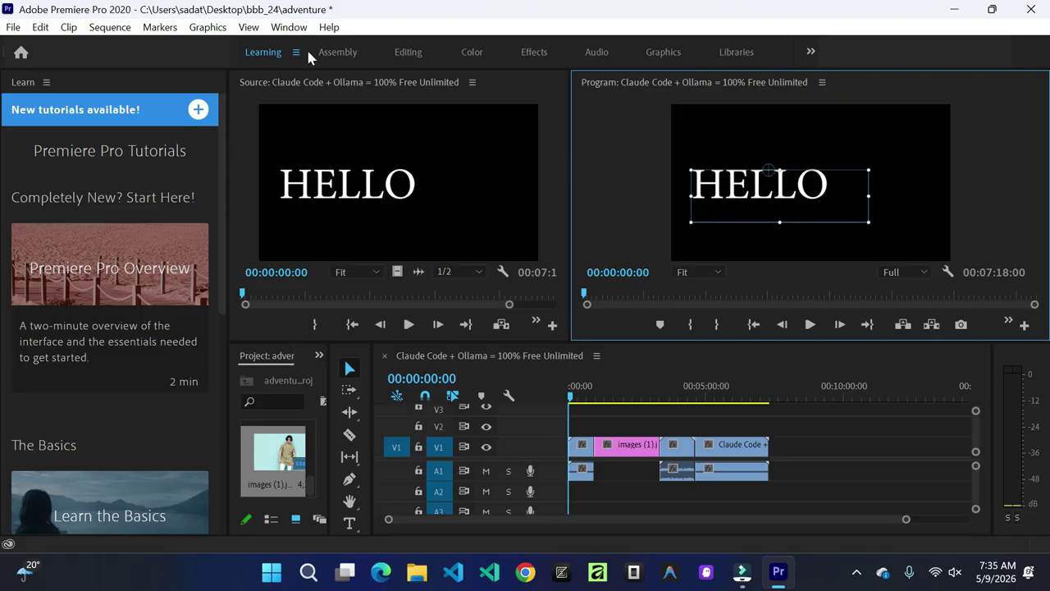
Step: Switch to the Effects workspace and open the HELLO title's text settings in Essential Graphics
left_click(533, 52)
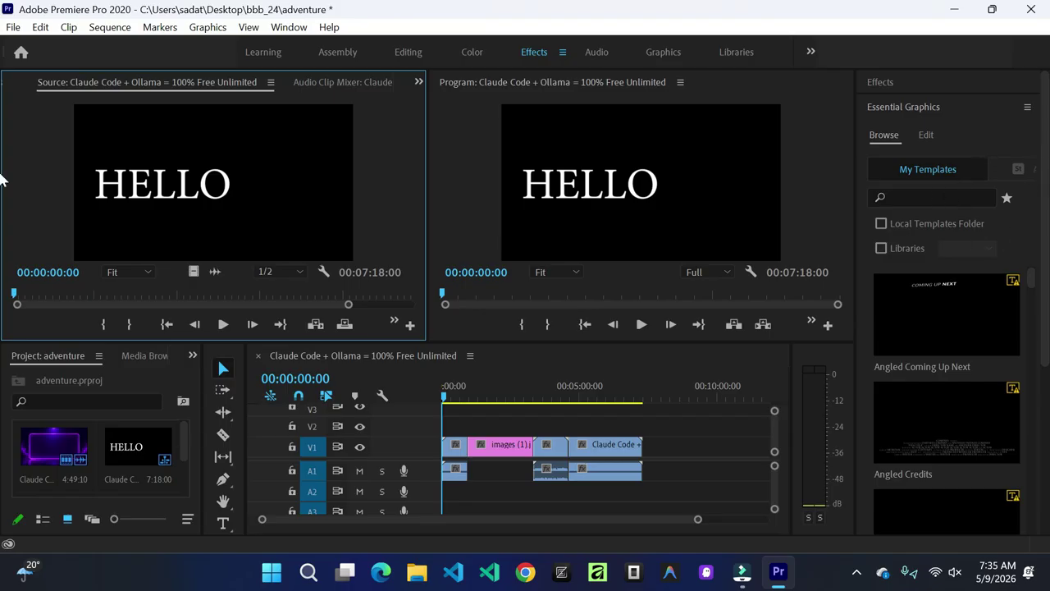
left_click_drag(1044, 185, 1043, 164)
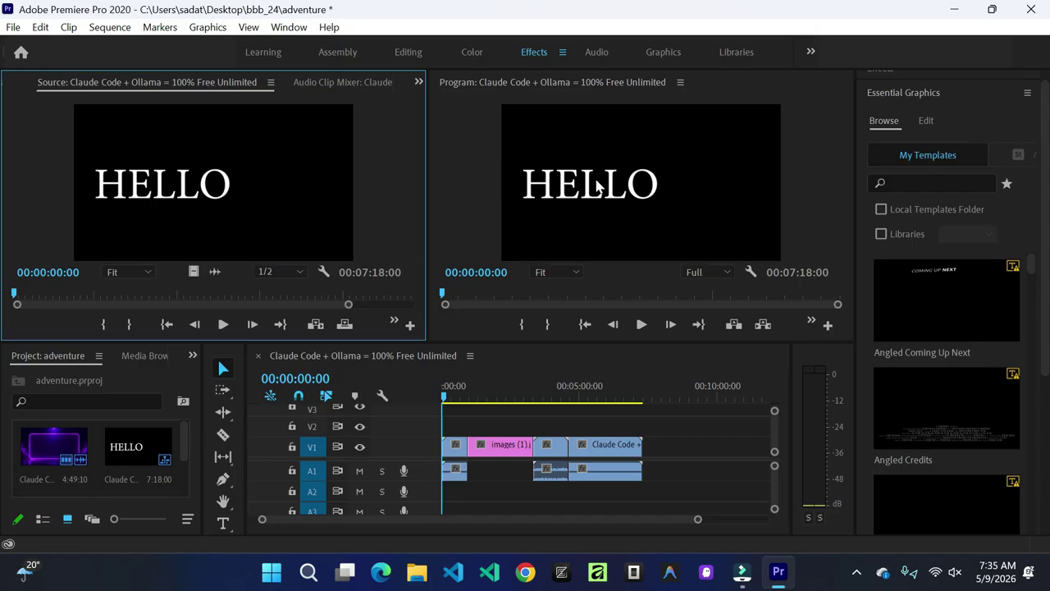
double_click(587, 188)
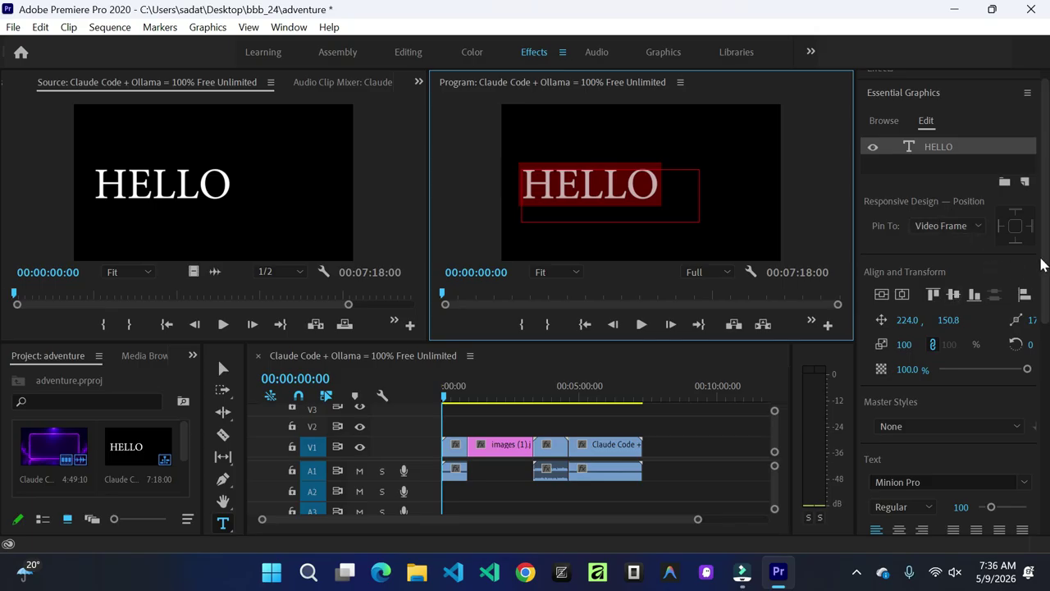
Step: Set HELLO to Times New Roman Regular, centre-aligned, with Faux Italic
left_click_drag(1044, 251, 1047, 376)
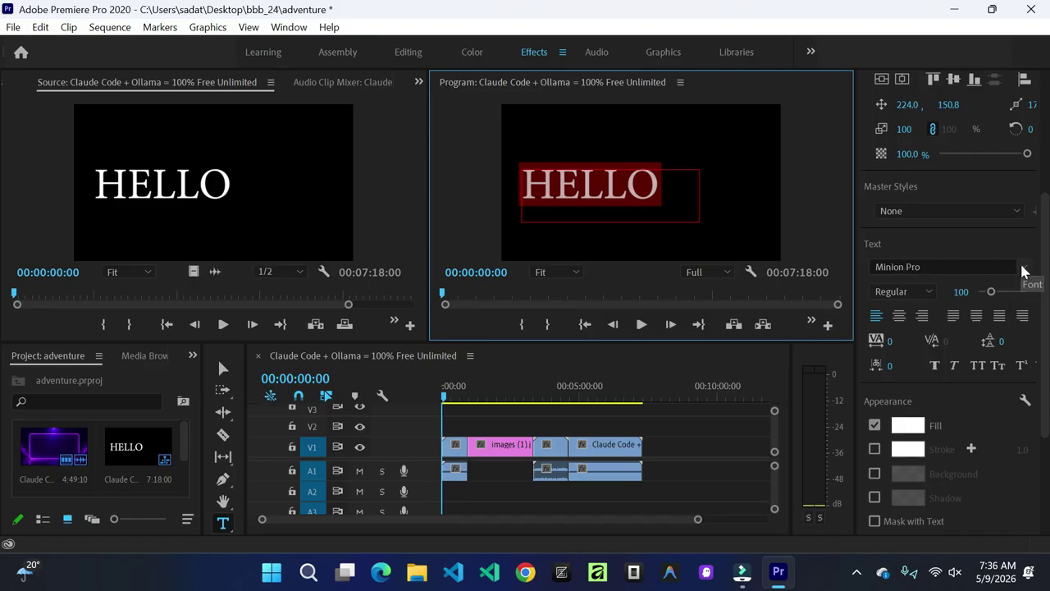
left_click(1026, 269)
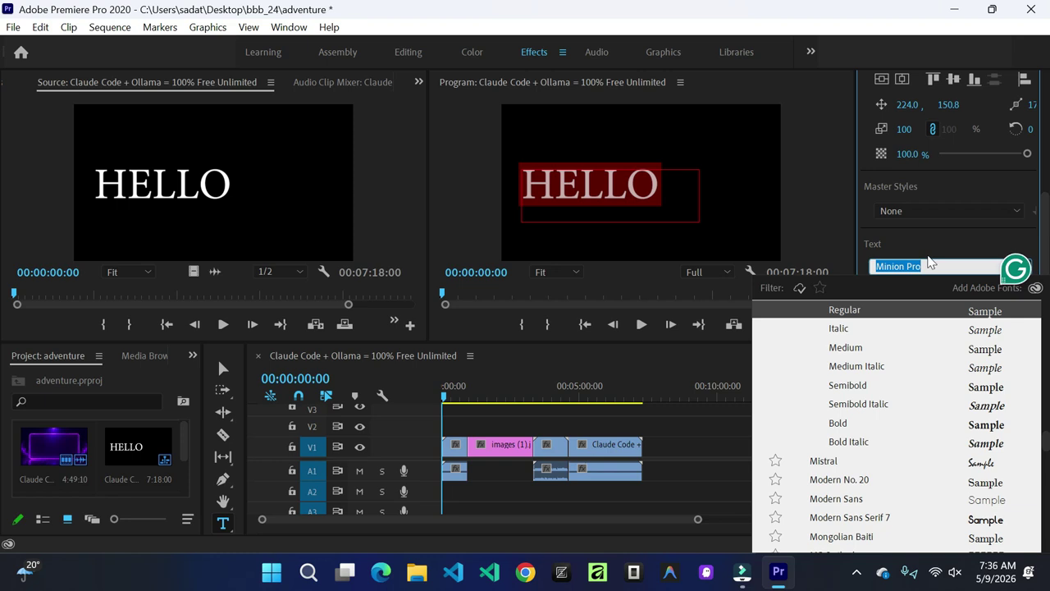
type("TiM")
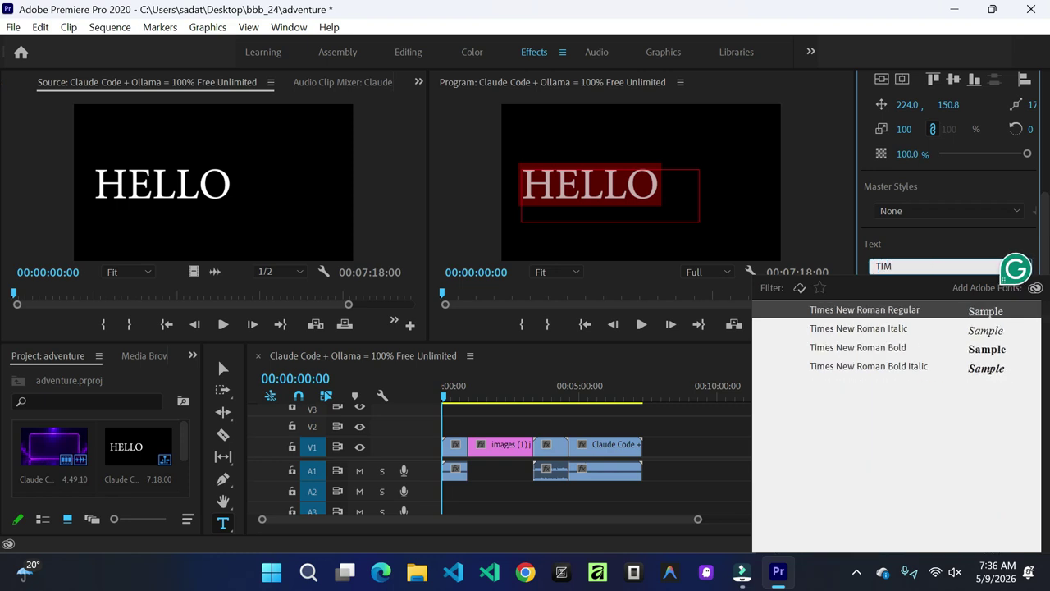
left_click(841, 309)
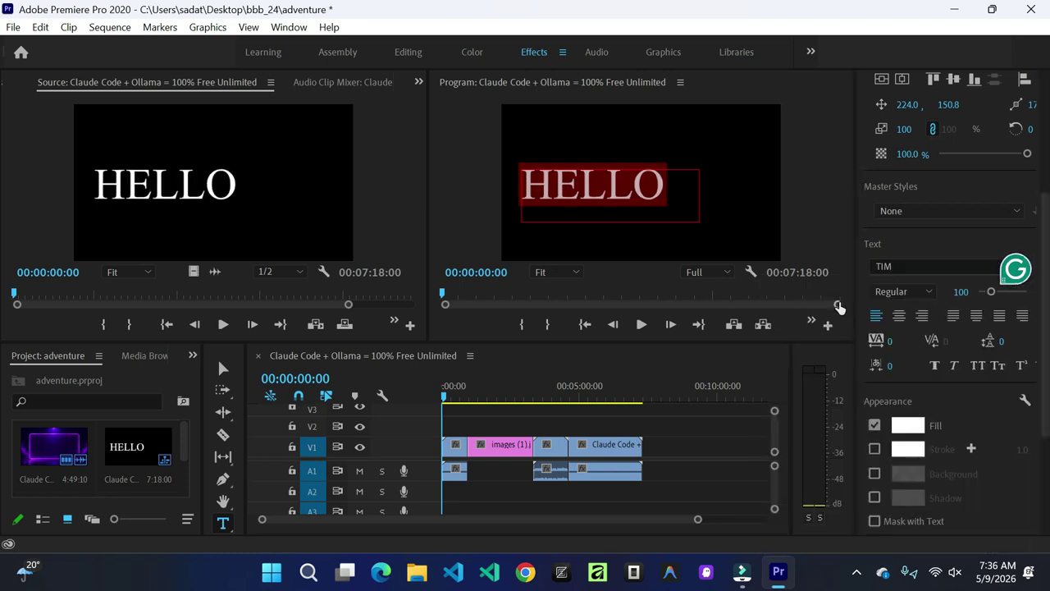
left_click(901, 318)
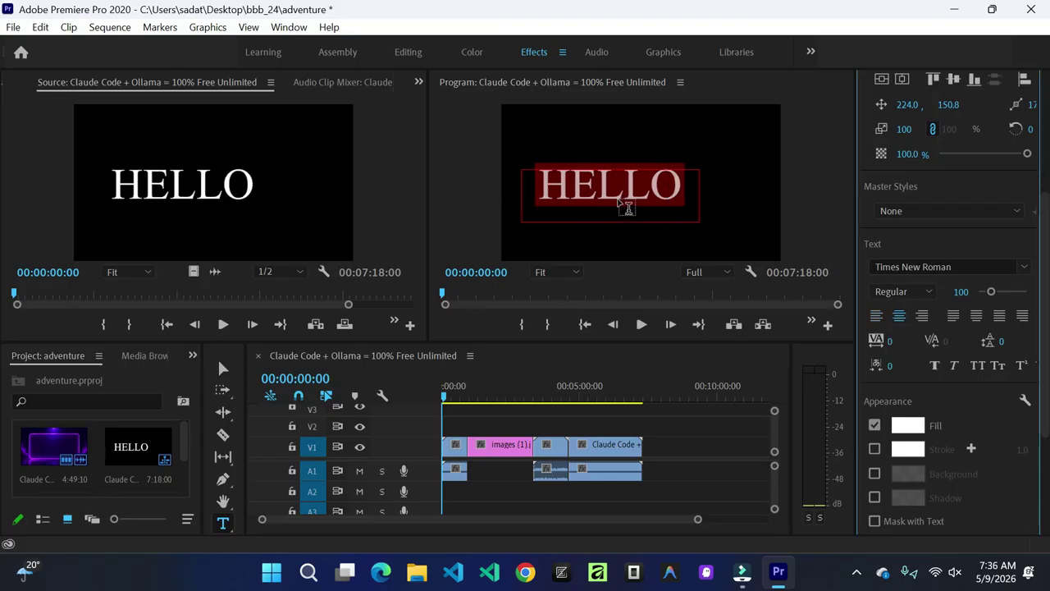
left_click(953, 367)
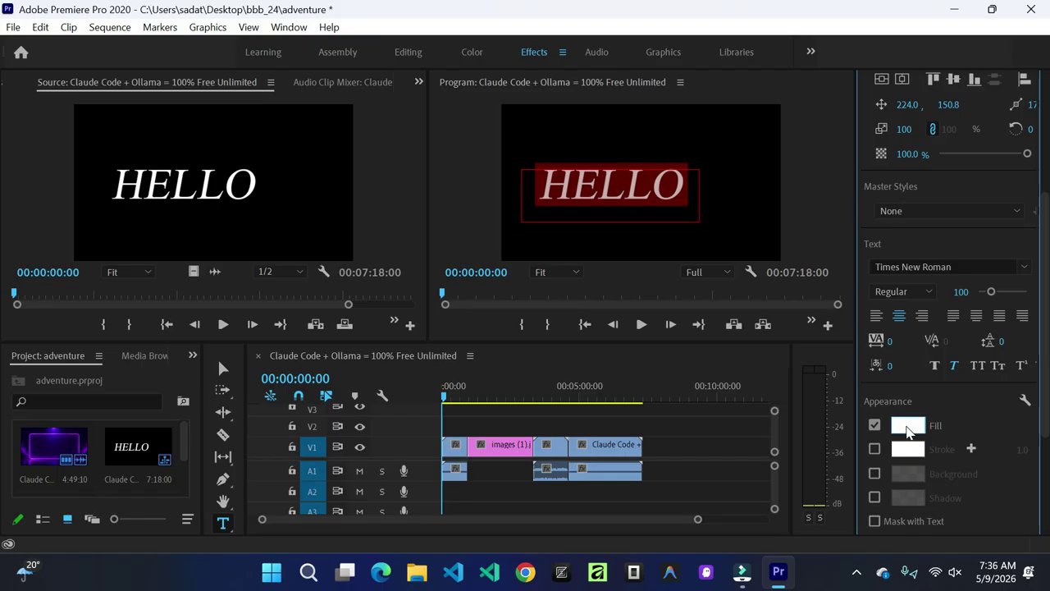
Step: Fill the HELLO text with yellow FAED1C, then select all of the HELLO text
left_click(907, 425)
left_click(555, 219)
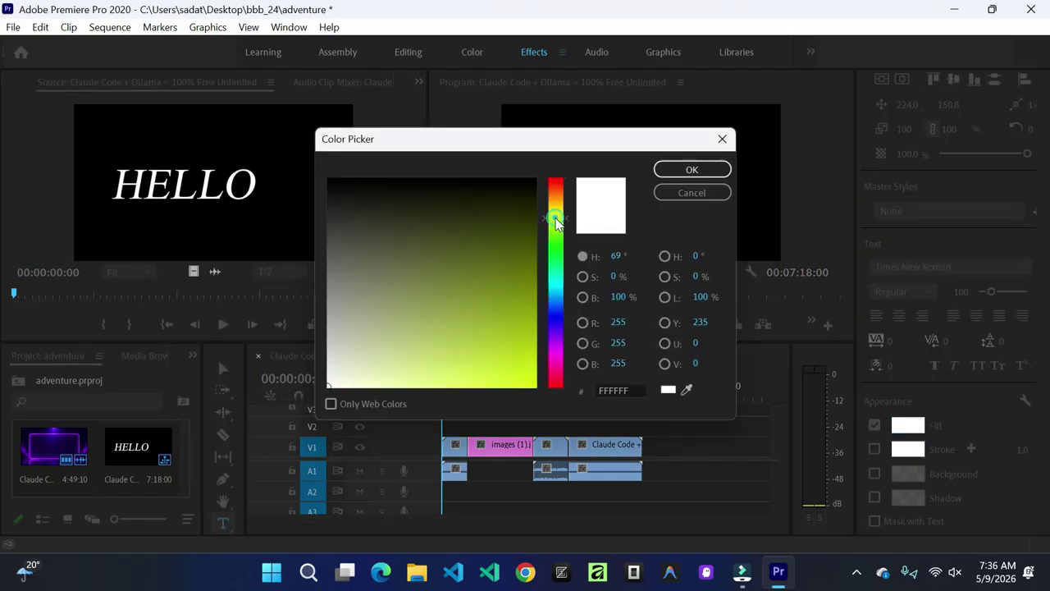
left_click_drag(556, 216, 555, 210)
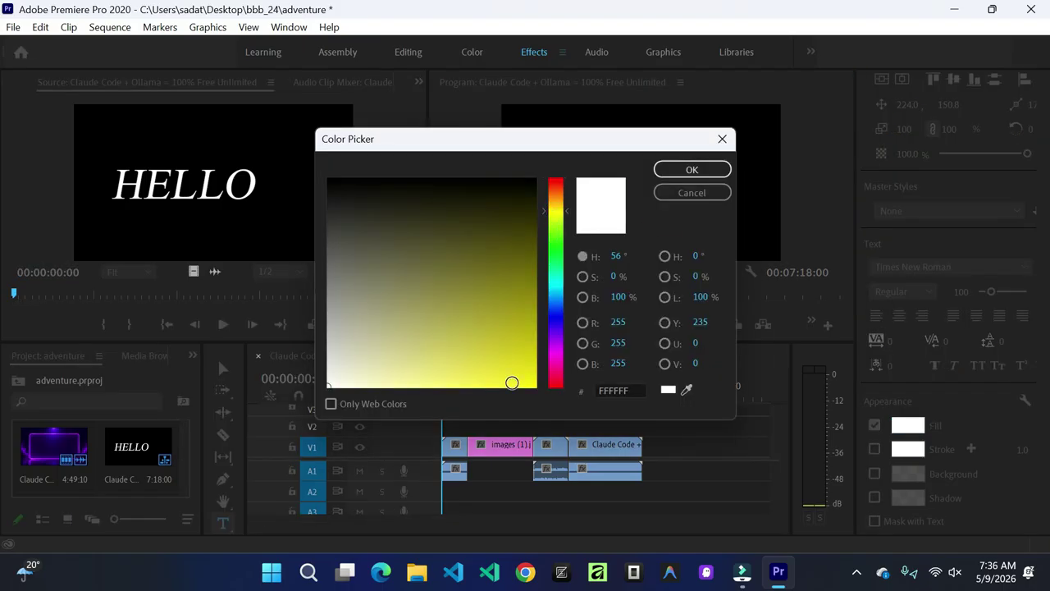
left_click(512, 382)
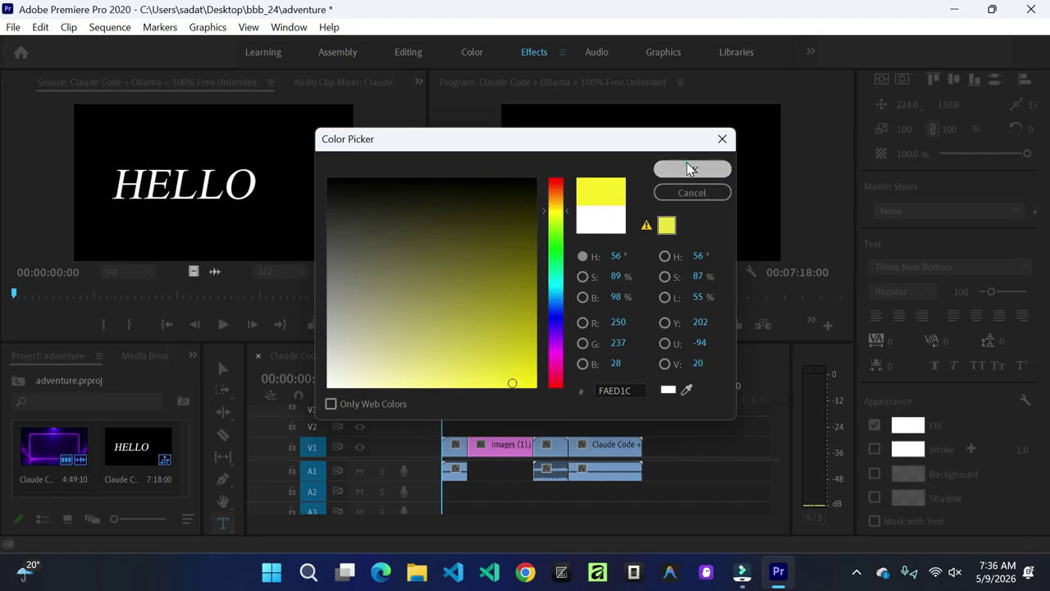
left_click(665, 169)
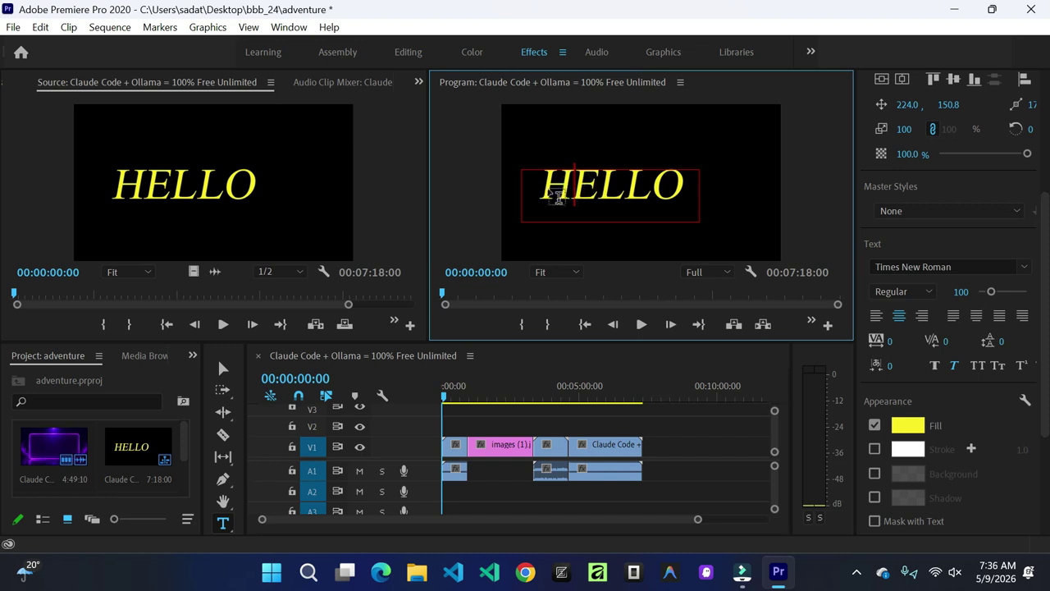
left_click(543, 177)
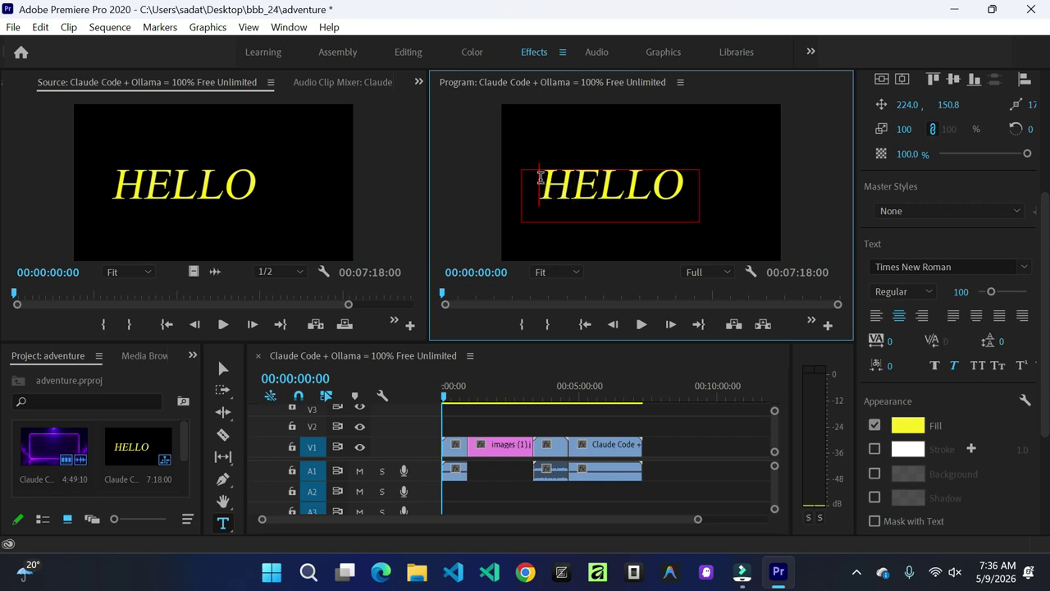
left_click_drag(541, 178, 692, 186)
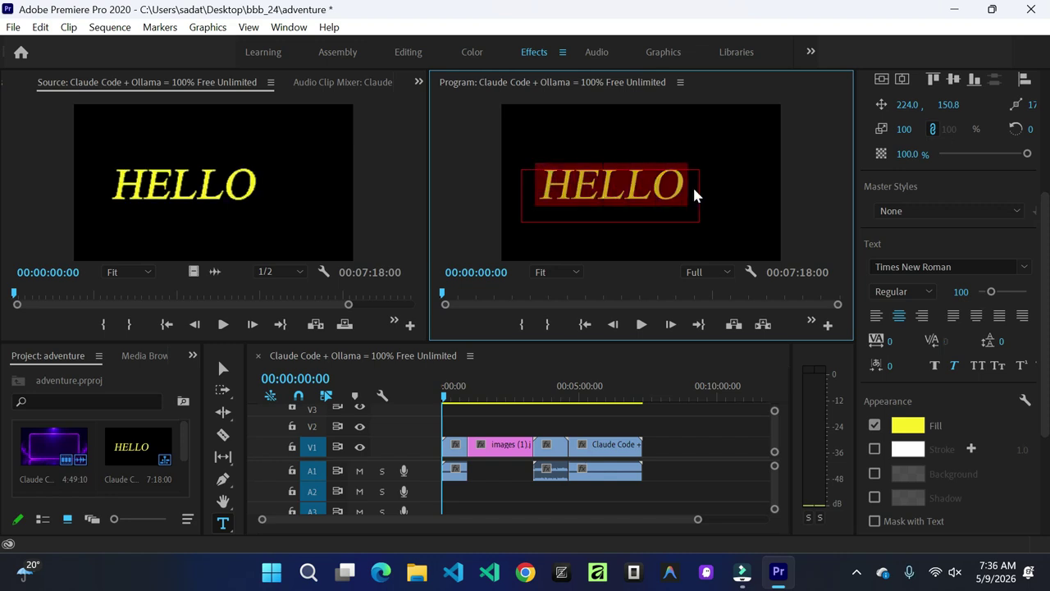
Step: Turn on Stroke for the yellow HELLO text and set its width to 4.0
left_click(876, 450)
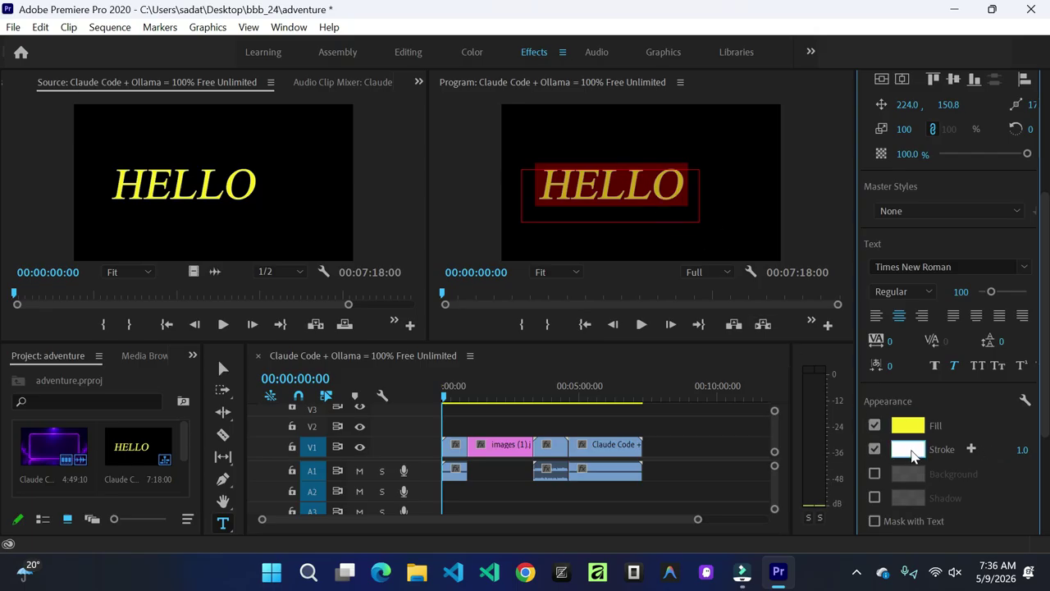
scroll(985, 345, "down", 3)
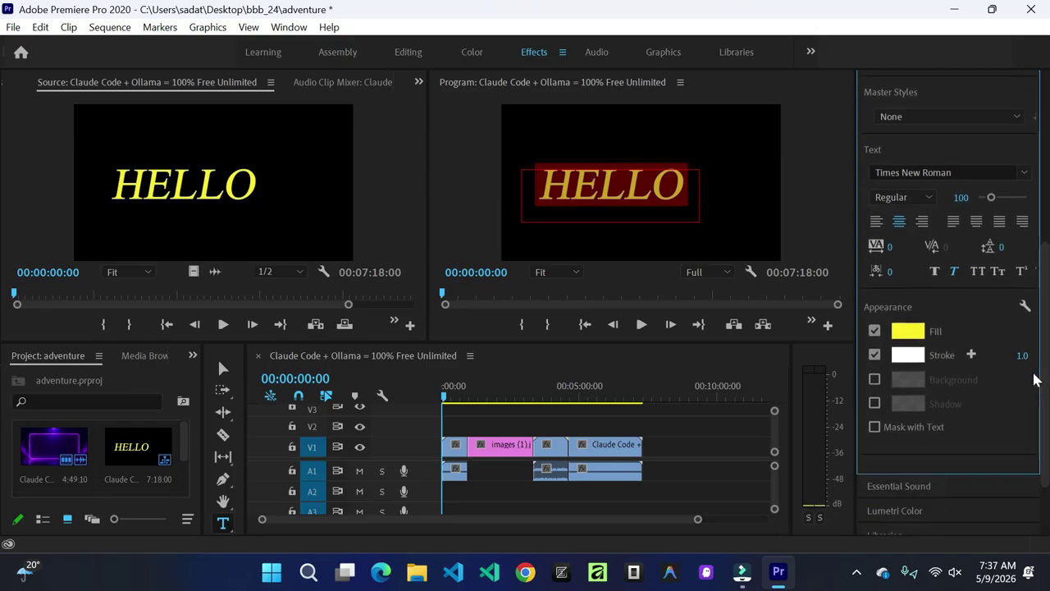
left_click(1019, 356)
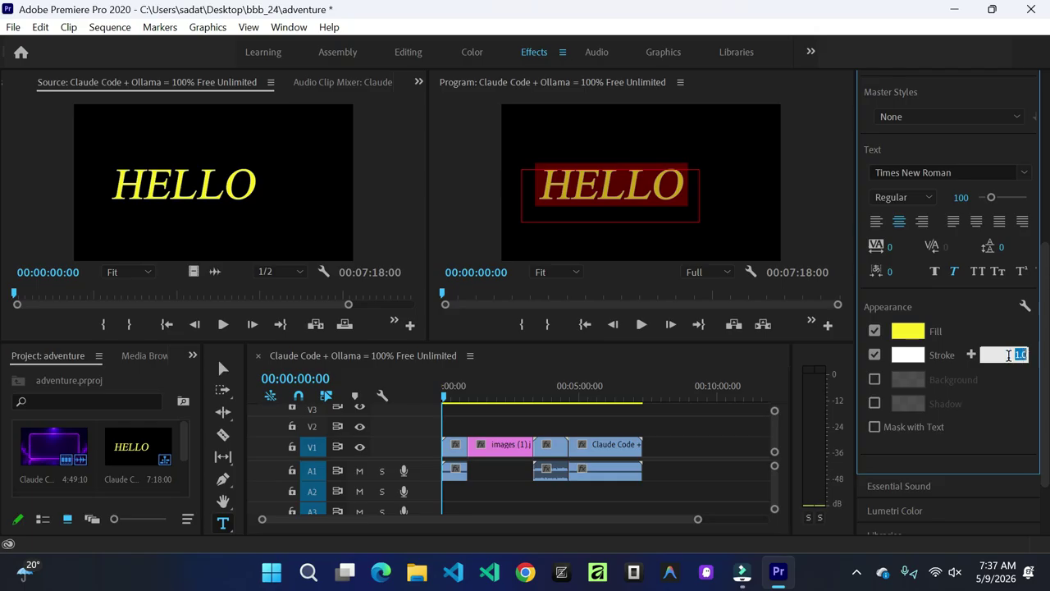
type("4")
key("Return")
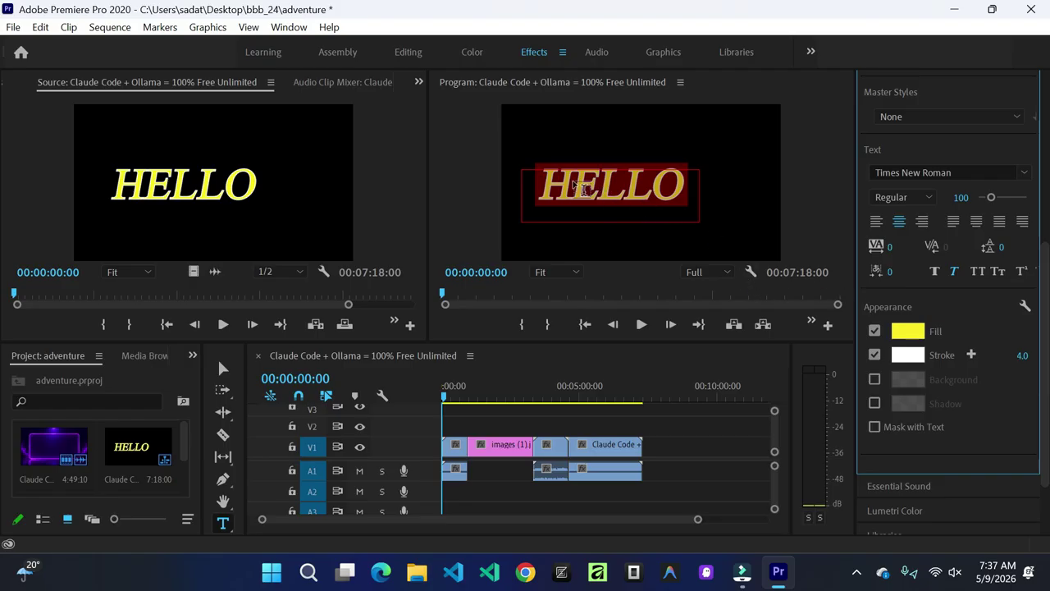
left_click(678, 212)
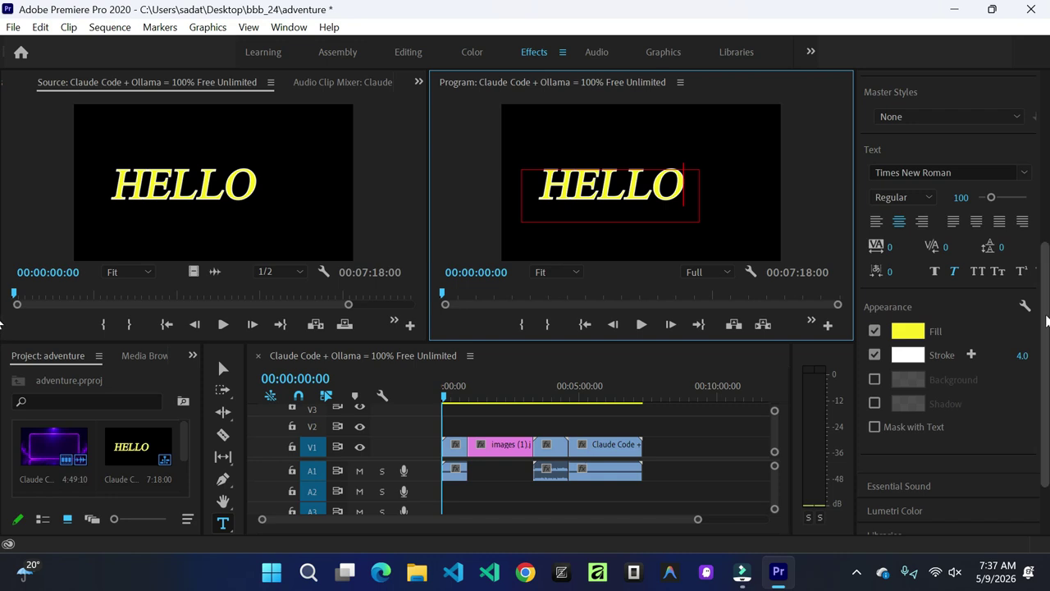
Step: Expand the Effects panel and select the HELLO text for editing
scroll(945, 413, "down", 3)
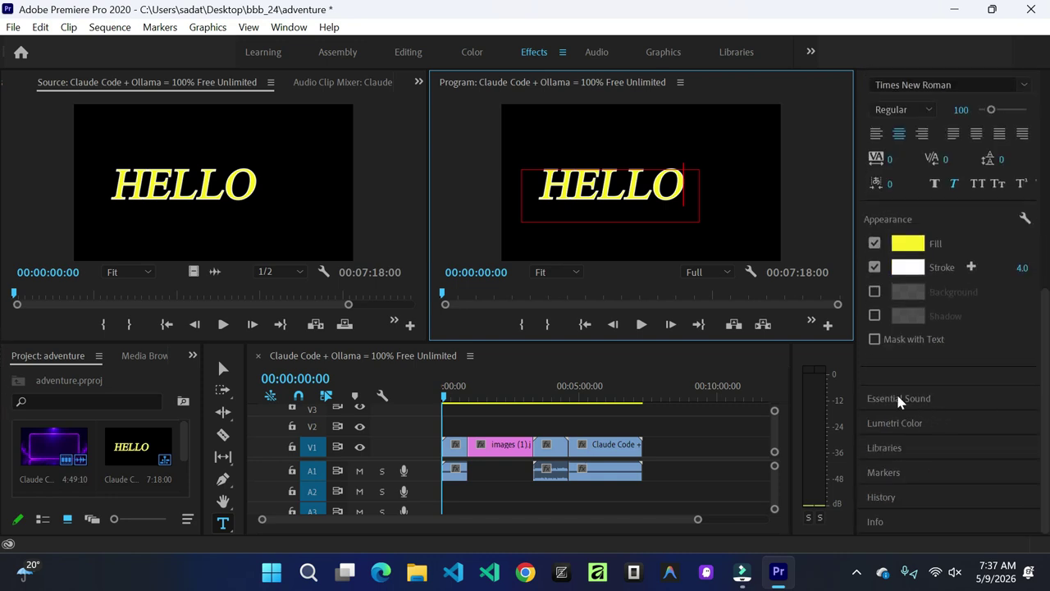
left_click(897, 397)
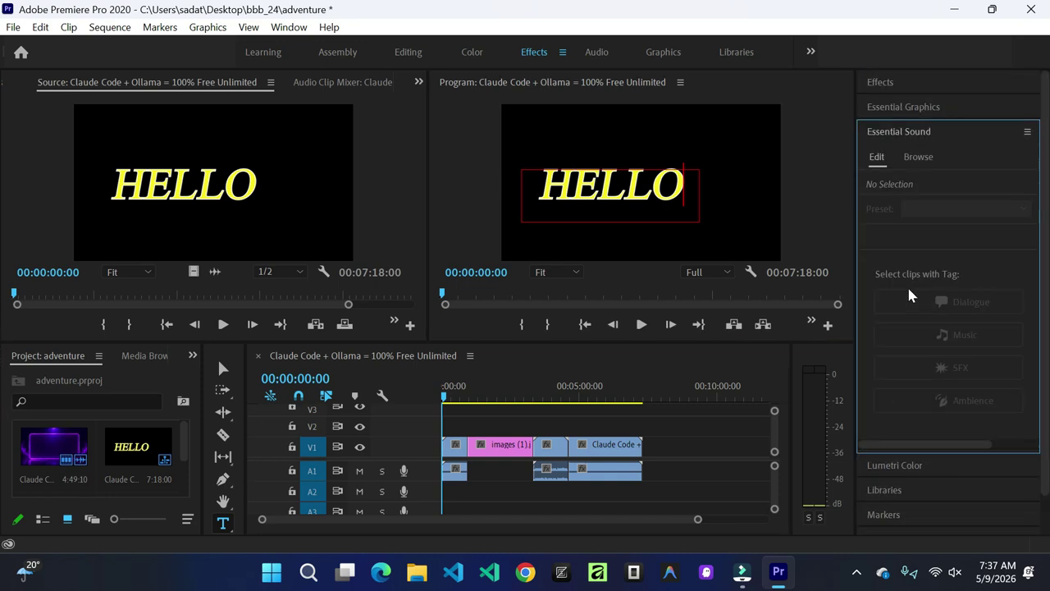
left_click(915, 137)
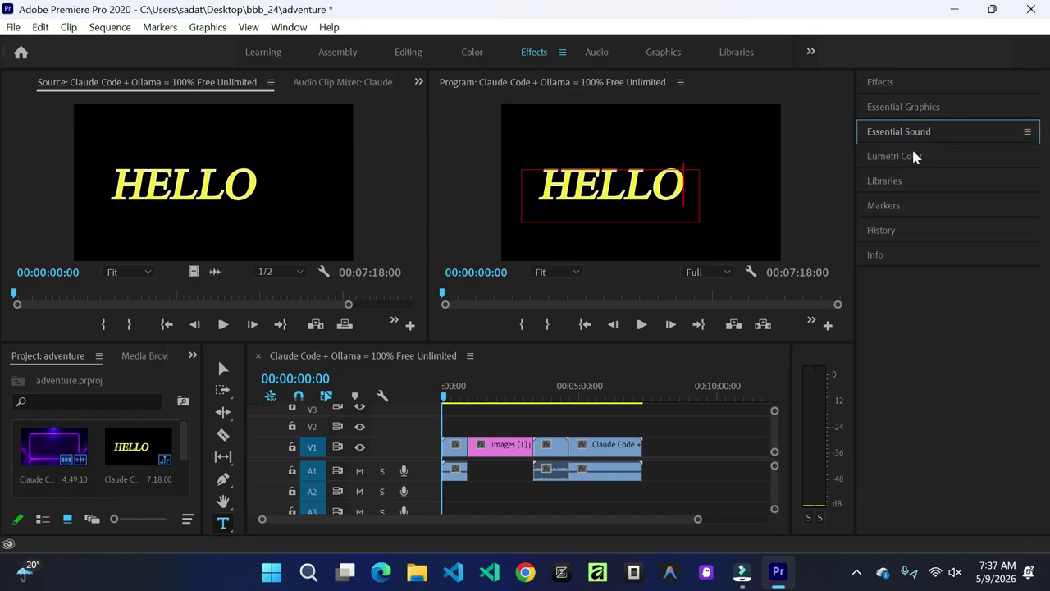
left_click(884, 85)
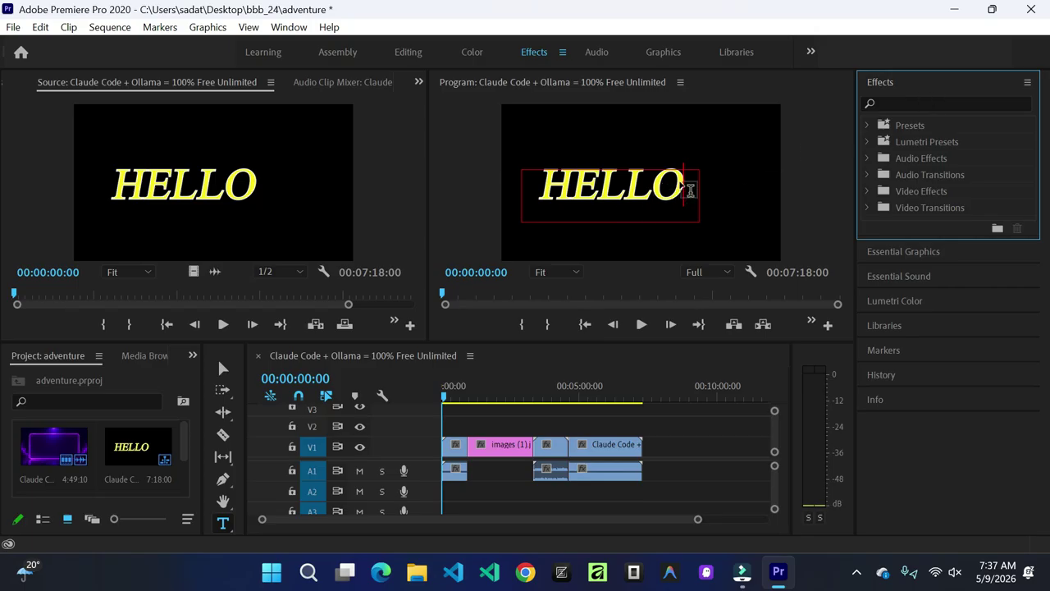
double_click(681, 184)
Step: Maximise the Effects list, close it, then restore the Essential Graphics panel group size
left_click(881, 81)
left_click(881, 81)
key("grave")
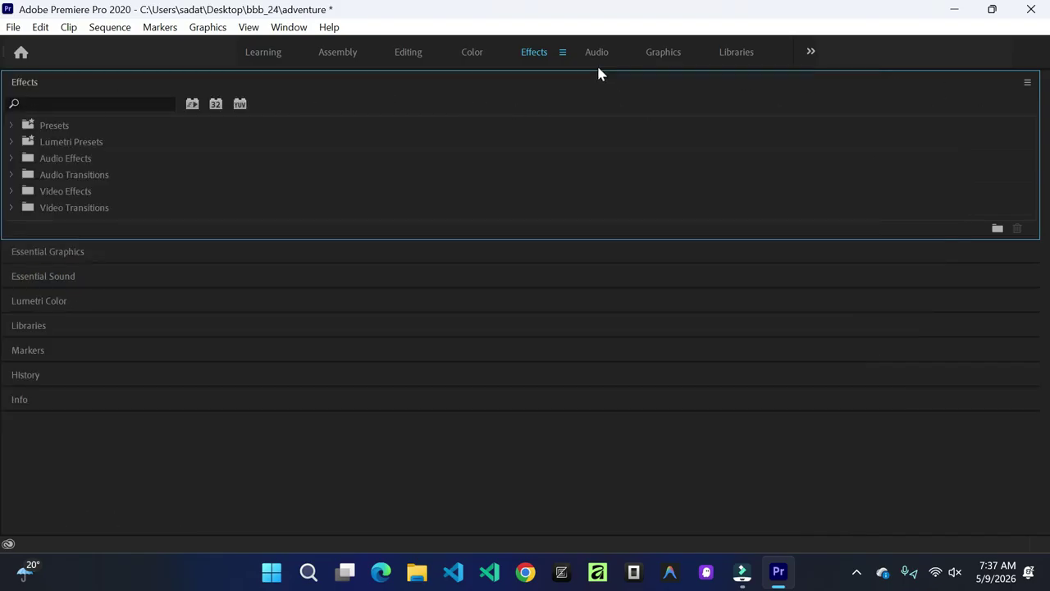
left_click(1031, 85)
left_click(845, 96)
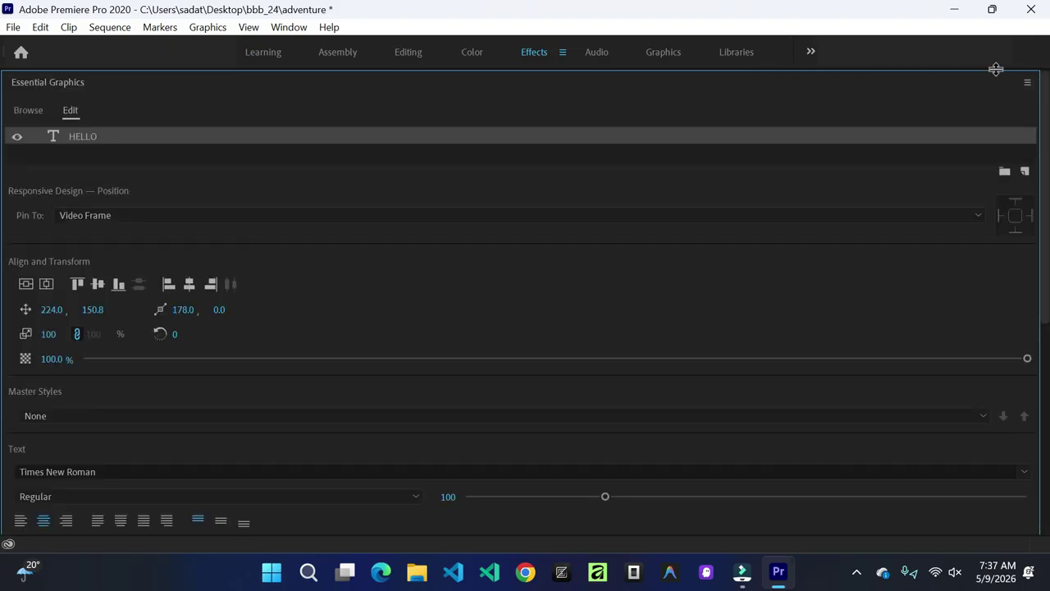
left_click(1027, 84)
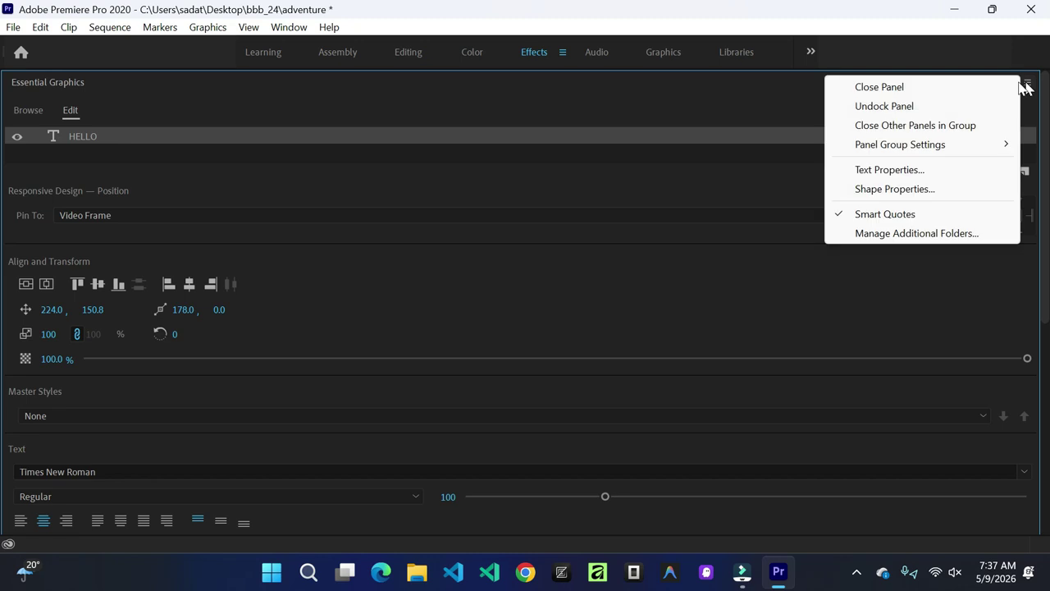
mouse_move(888, 149)
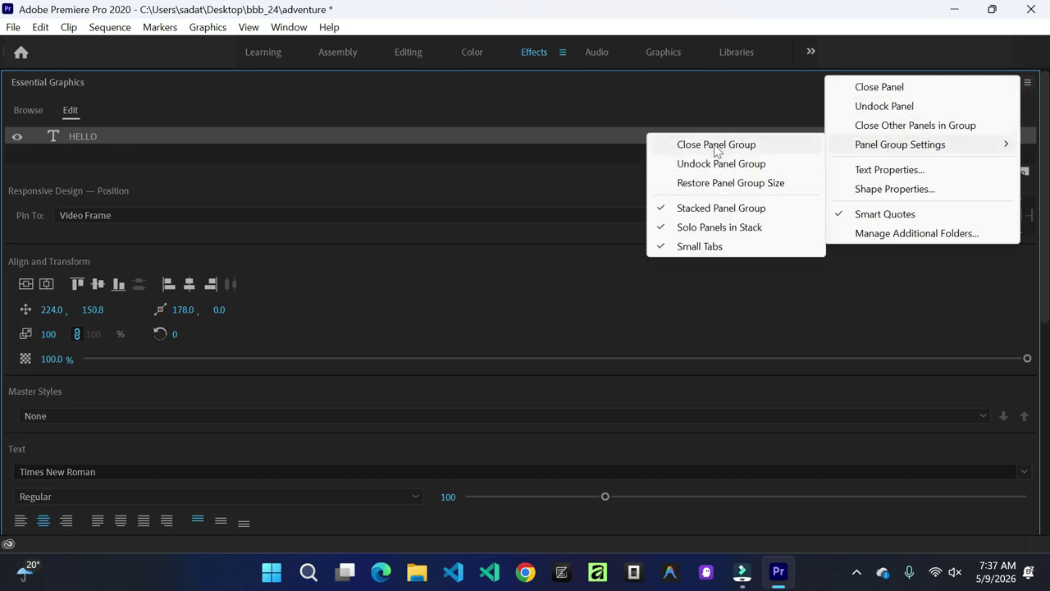
left_click(714, 182)
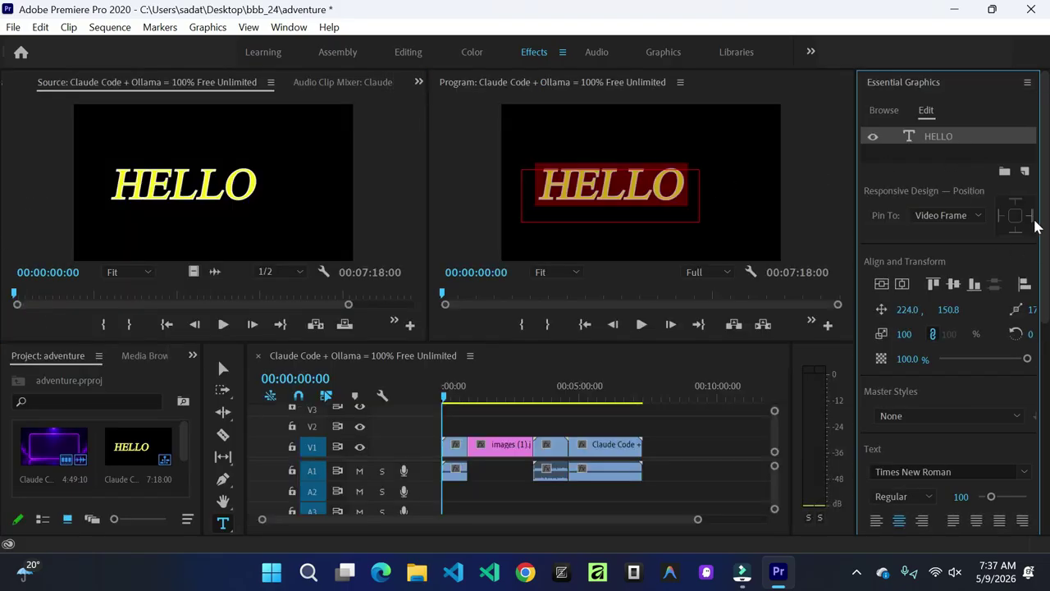
Step: Review the Appearance settings, then select all of the HELLO text in the Program monitor
scroll(1045, 258, "down", 3)
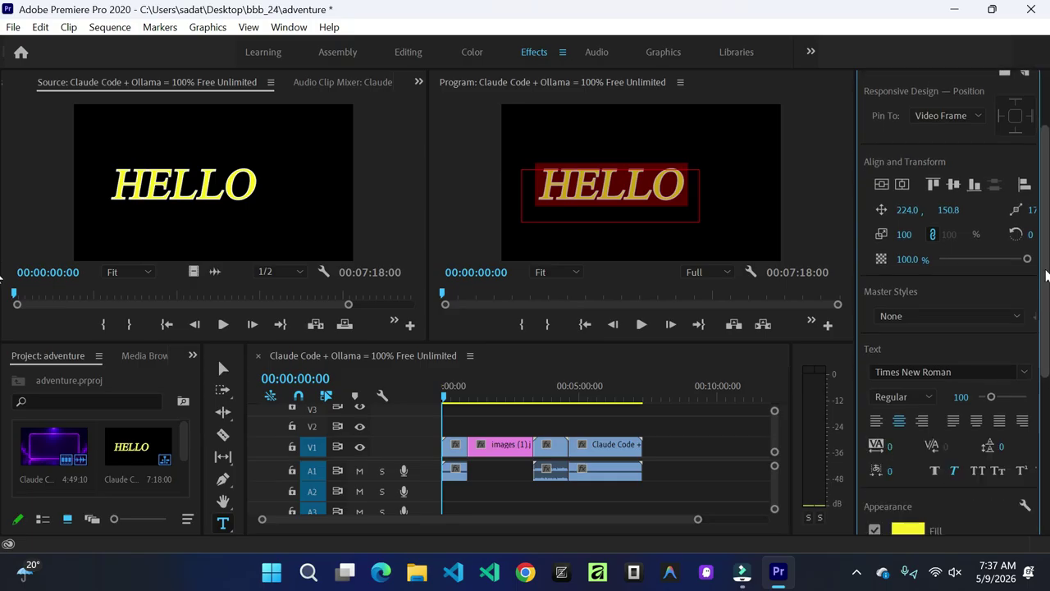
left_click_drag(1045, 259, 1041, 353)
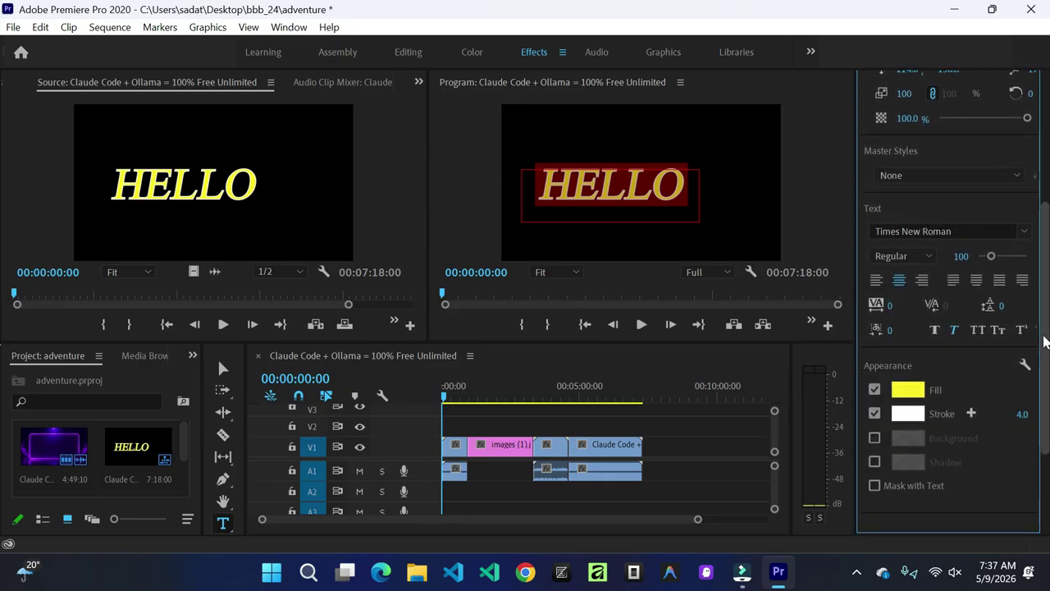
left_click_drag(1045, 335, 1045, 195)
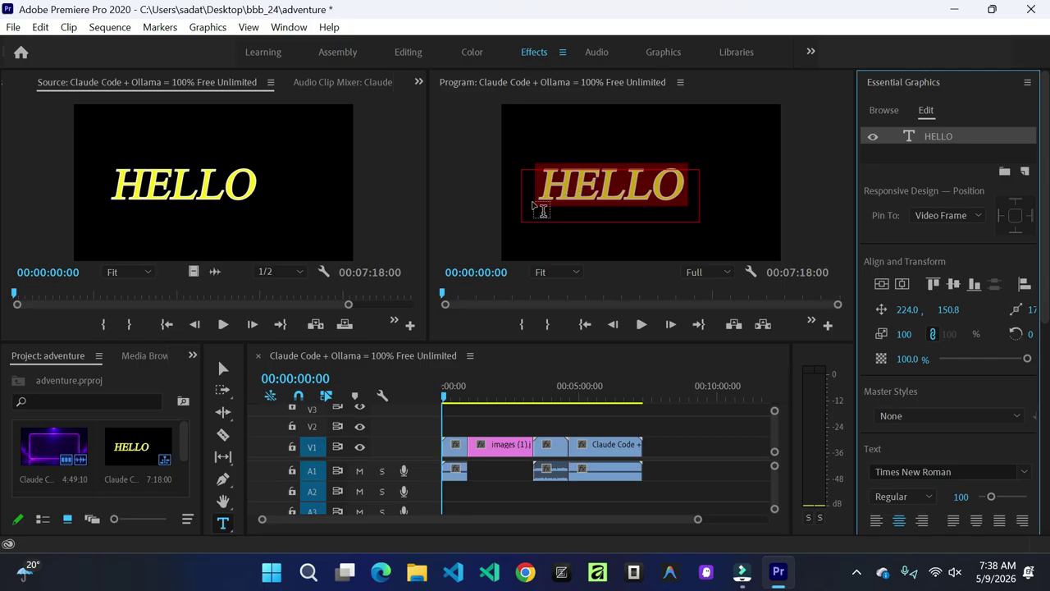
left_click(685, 184)
left_click_drag(694, 189, 538, 189)
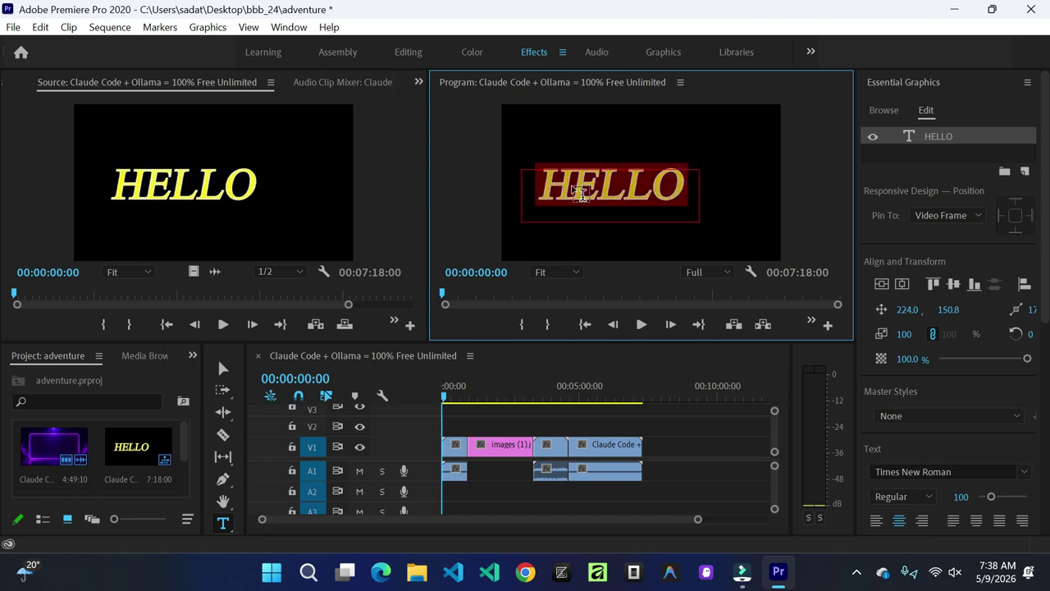
Step: Delete the HELLO text and drag the Angled Coming Up Next template toward the monitor
key("BackSpace")
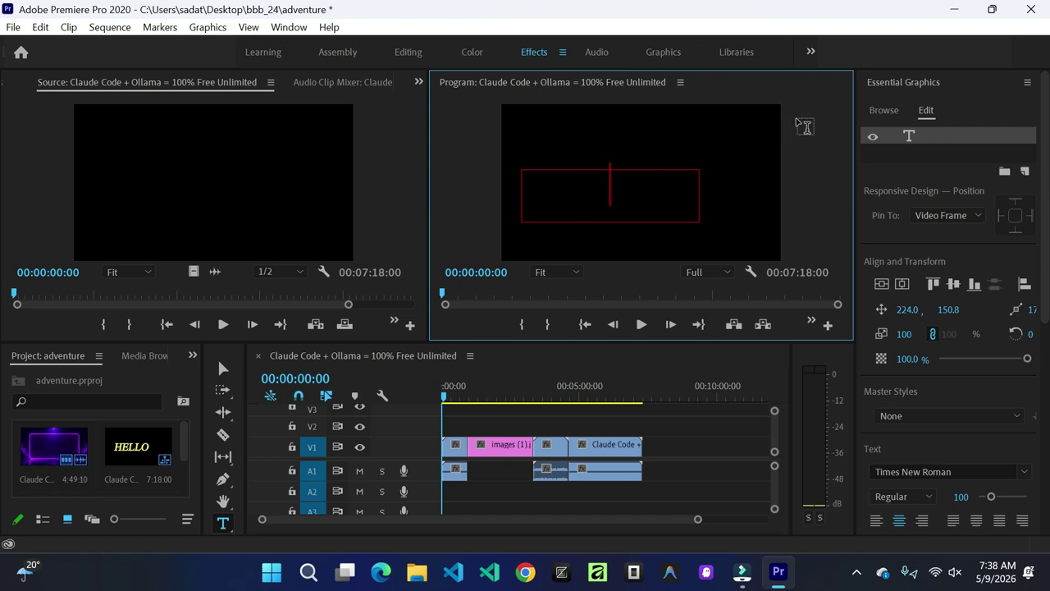
left_click(880, 111)
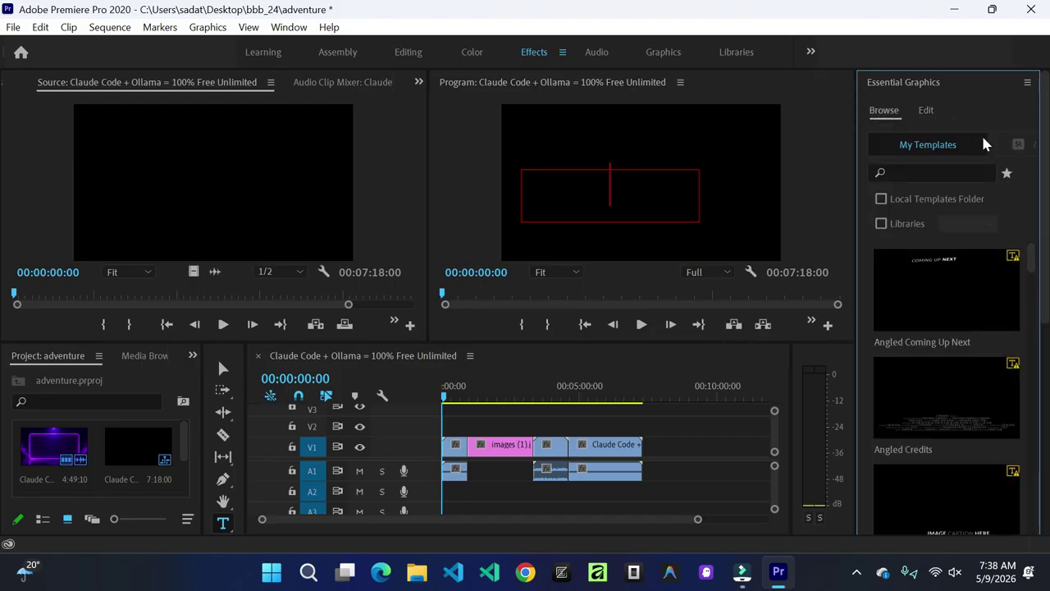
scroll(1011, 213, "down", 2)
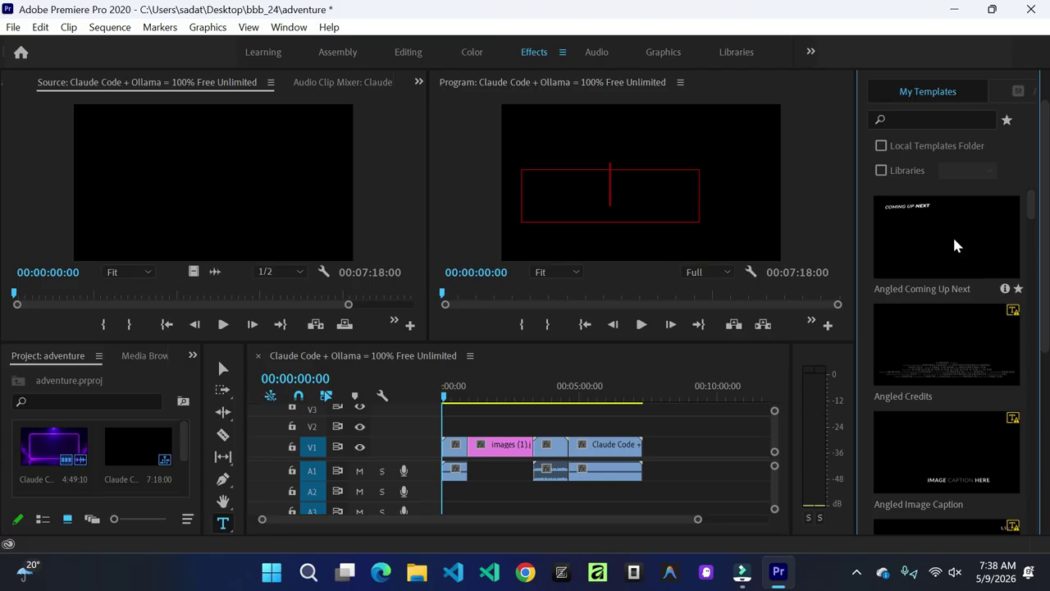
left_click_drag(952, 232, 563, 192)
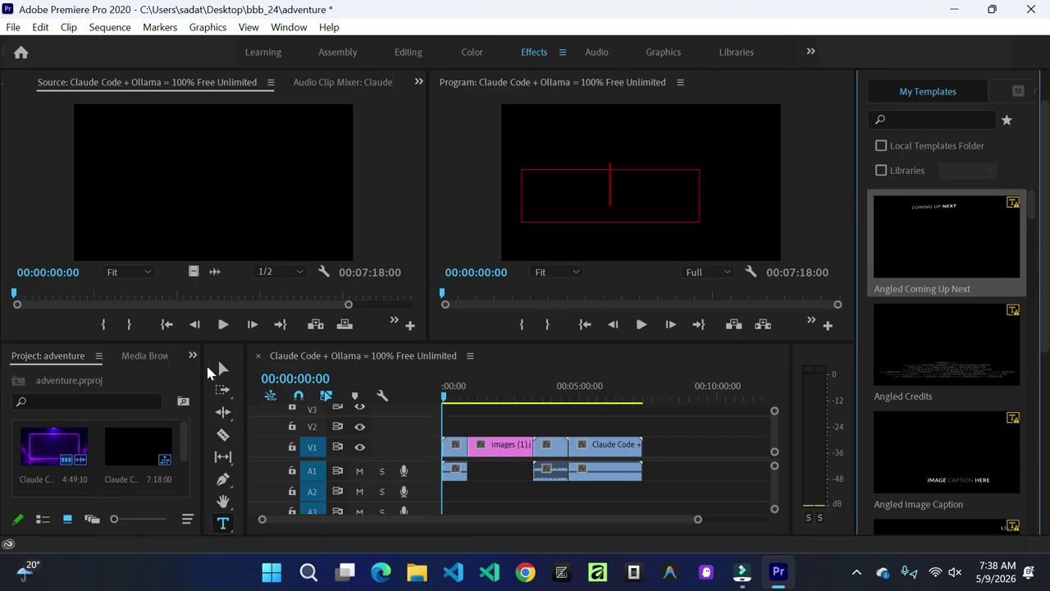
left_click(224, 370)
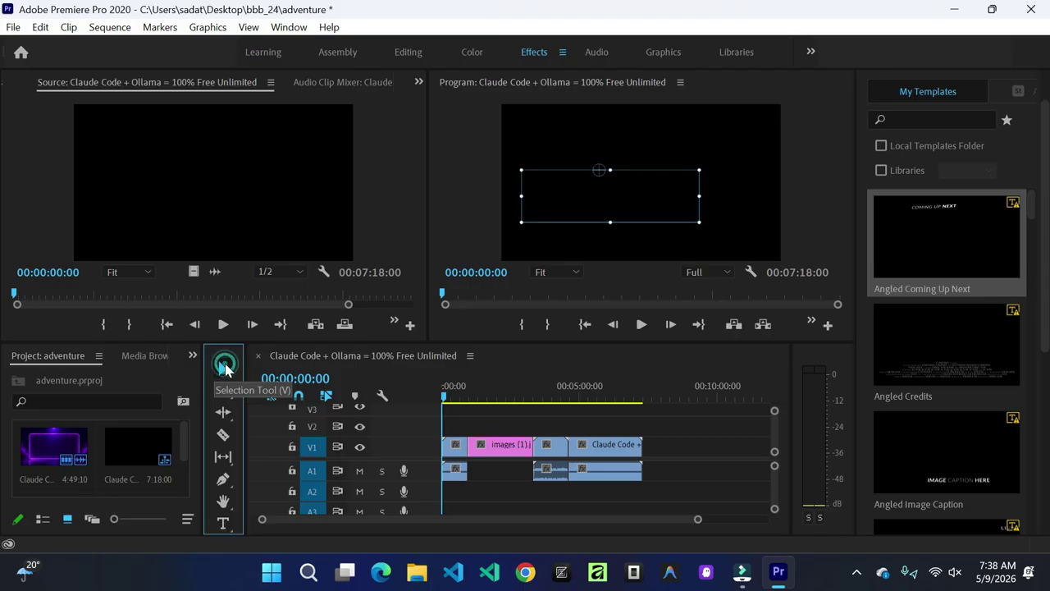
Step: Shift all timeline clips later, leaving an empty gap at the start (sequence now 09:42:09)
left_click_drag(452, 454, 523, 453)
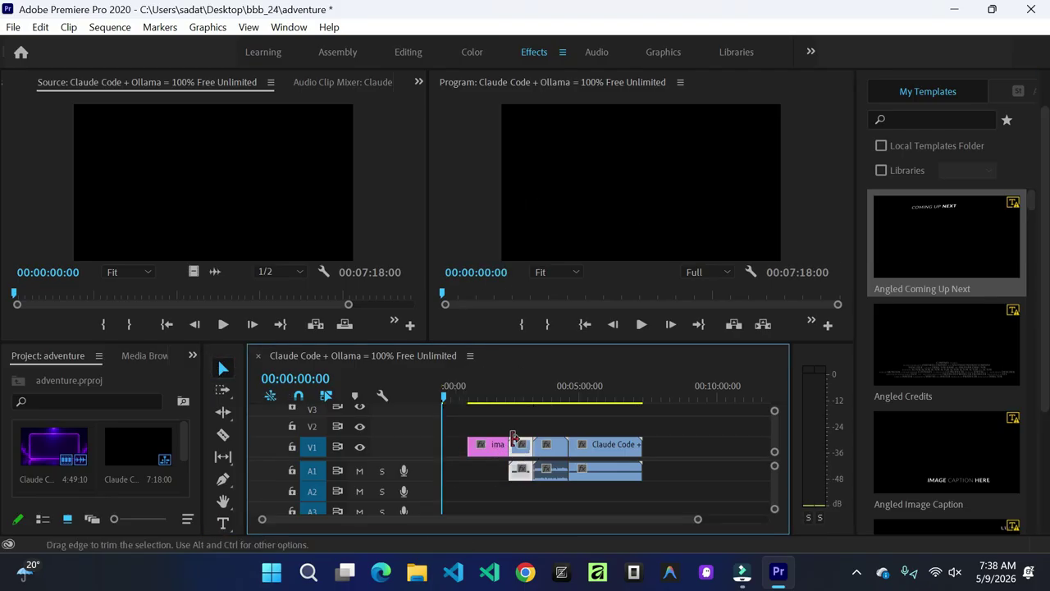
key("ctrl+z")
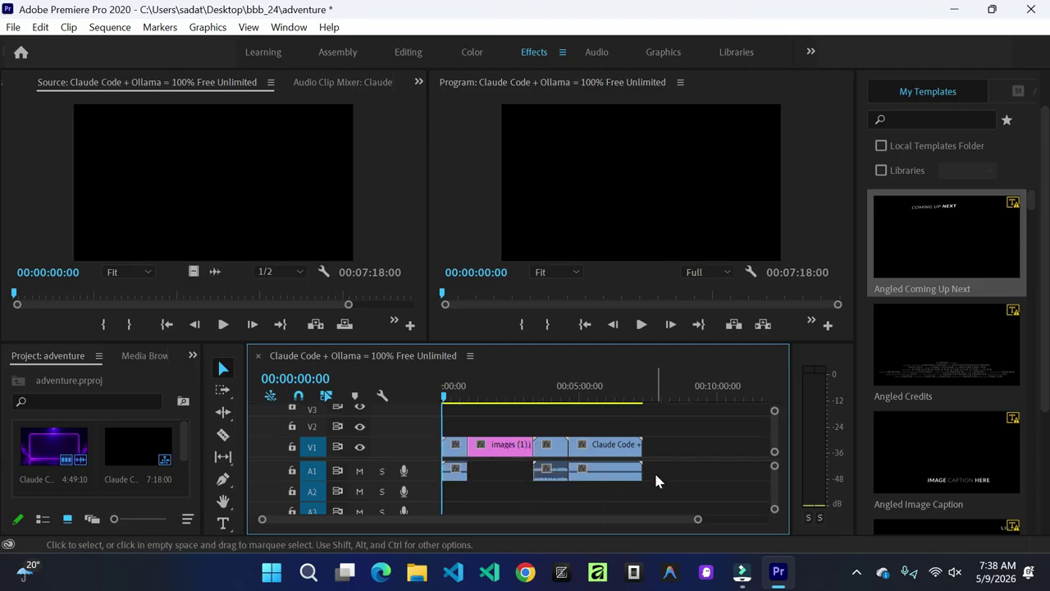
left_click_drag(672, 475, 526, 449)
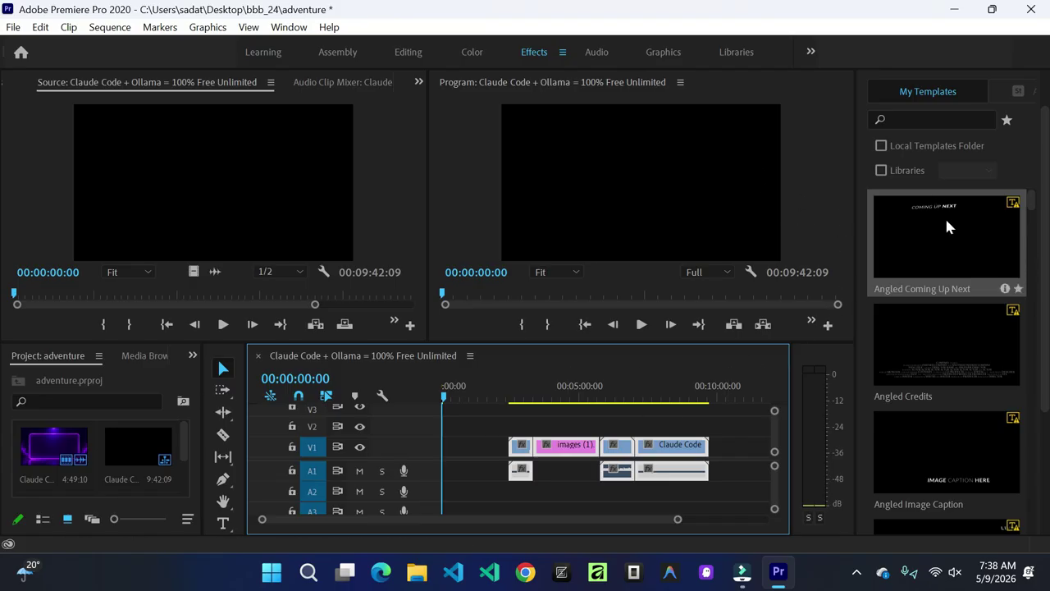
left_click_drag(1049, 236, 1049, 355)
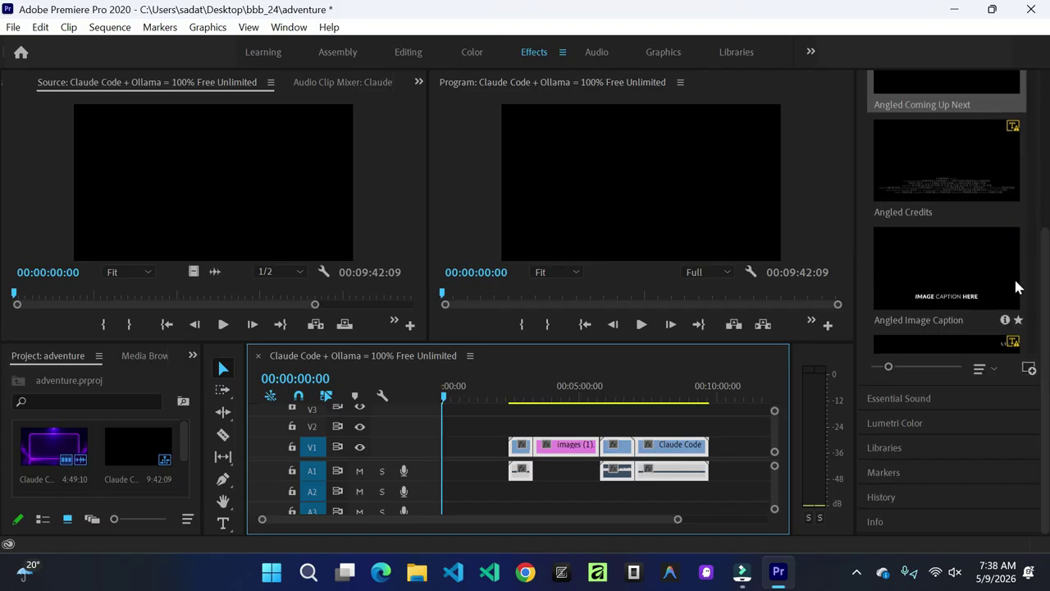
Step: Find Basic Title in the Browse templates list and drag it toward the timeline
scroll(1026, 250, "down", 3)
scroll(1026, 255, "down", 5)
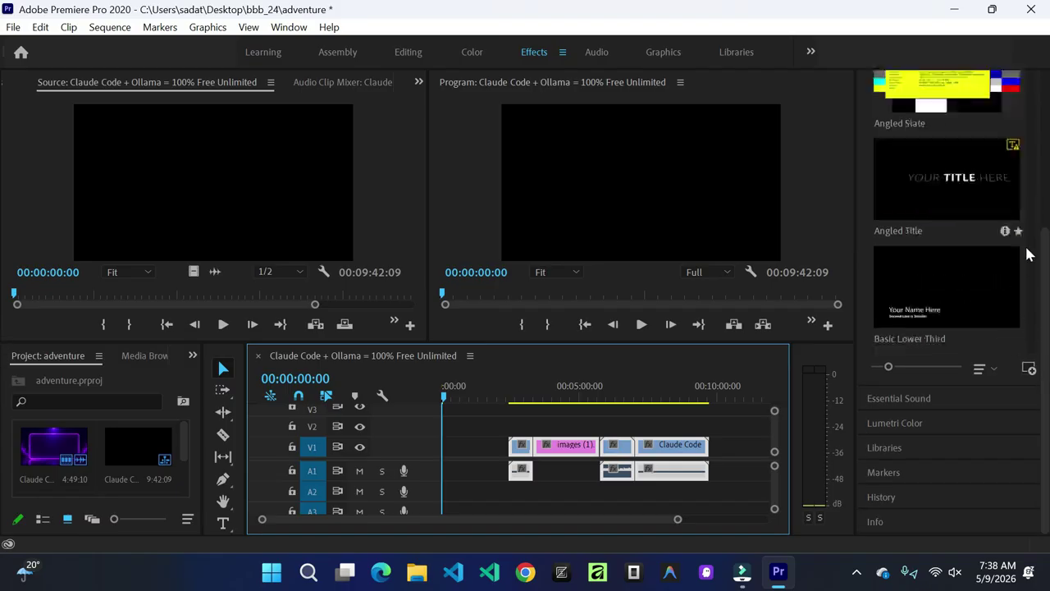
scroll(1025, 254, "down", 1)
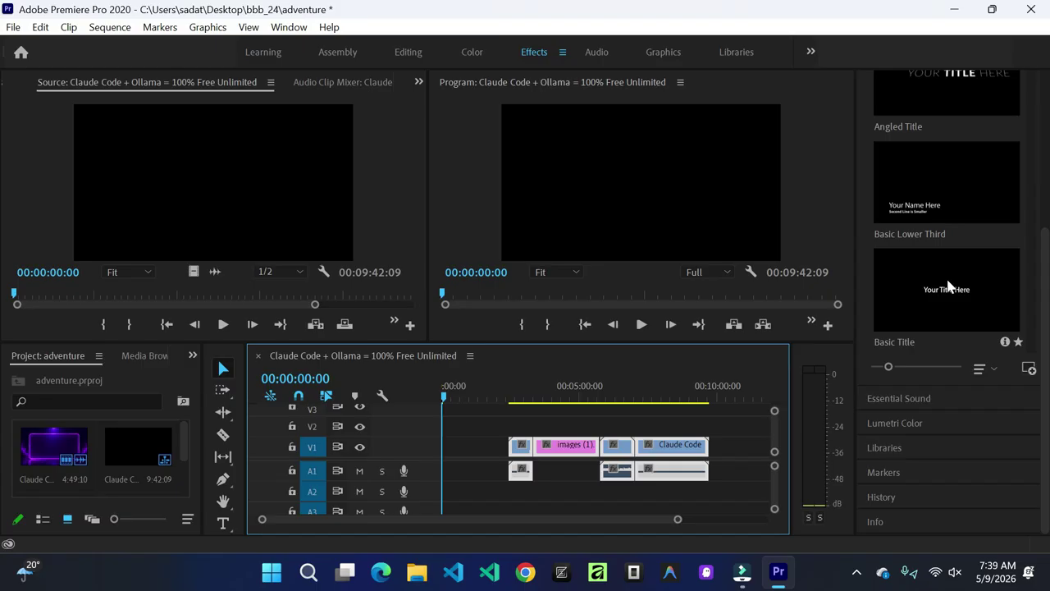
scroll(947, 279, "down", 2)
scroll(953, 251, "up", 4)
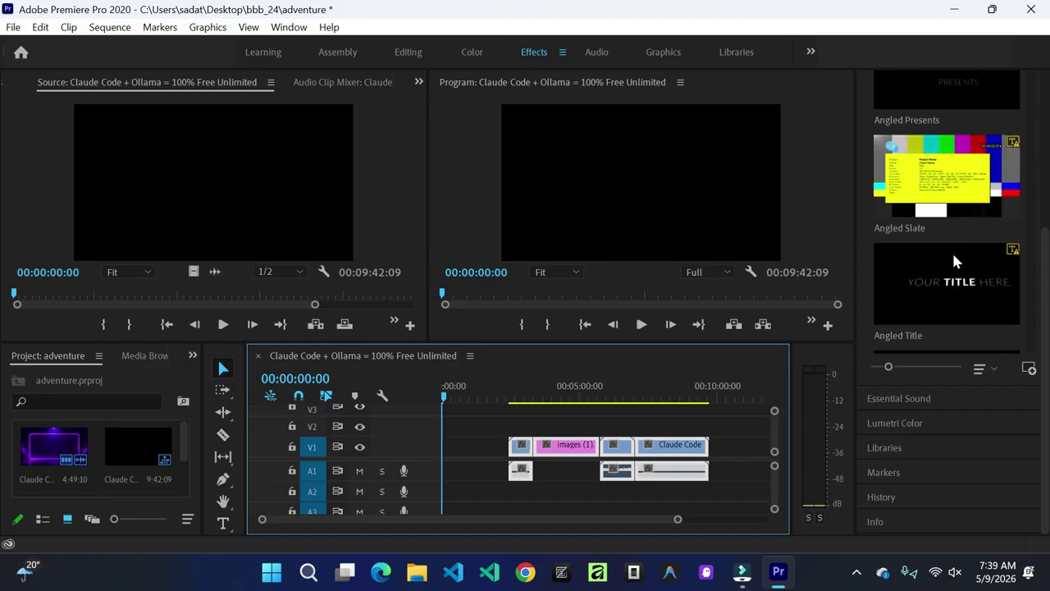
scroll(952, 257, "up", 3)
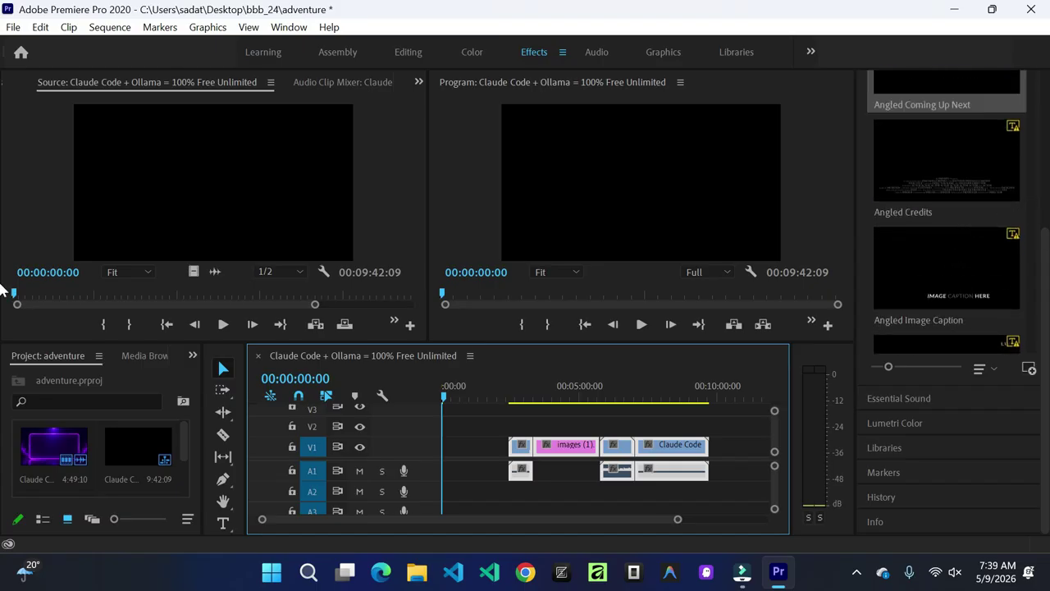
scroll(1041, 276, "up", 1)
scroll(1041, 276, "up", 3)
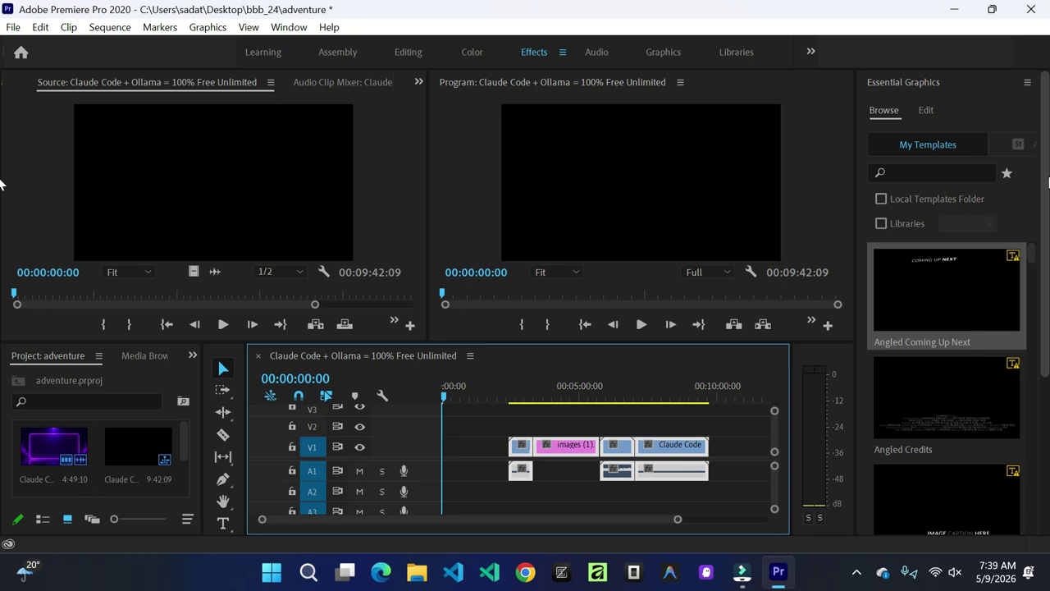
scroll(1044, 285, "down", 5)
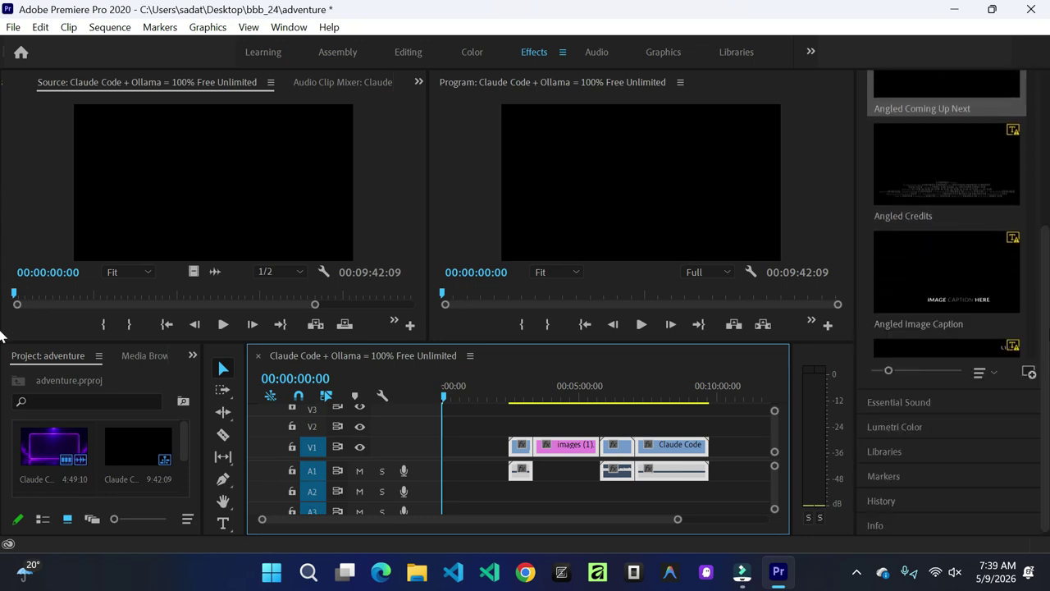
scroll(1032, 204, "down", 3)
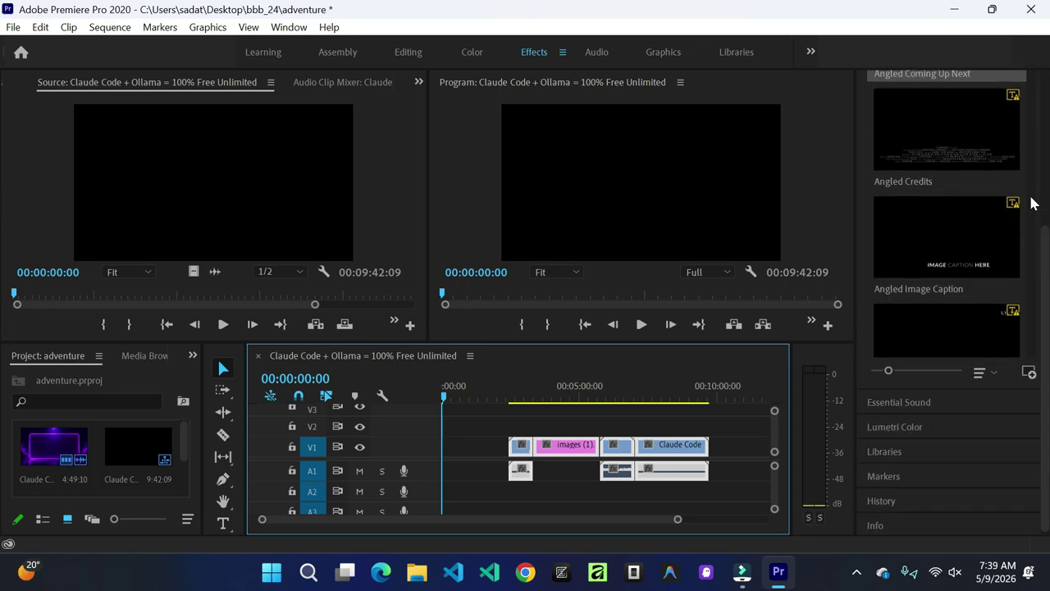
scroll(1032, 204, "down", 5)
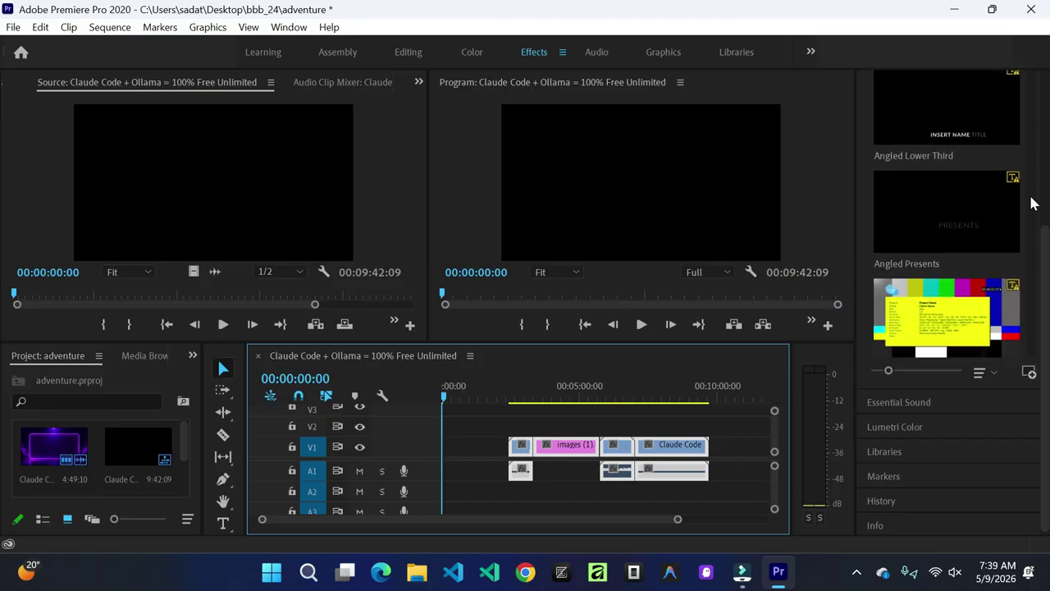
scroll(1032, 203, "down", 8)
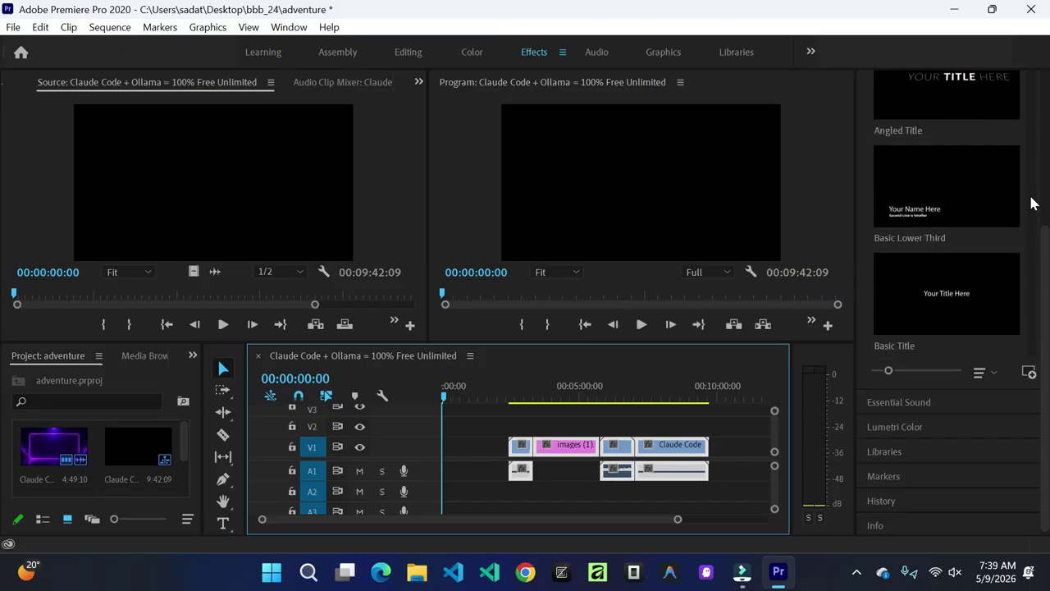
scroll(1032, 203, "down", 2)
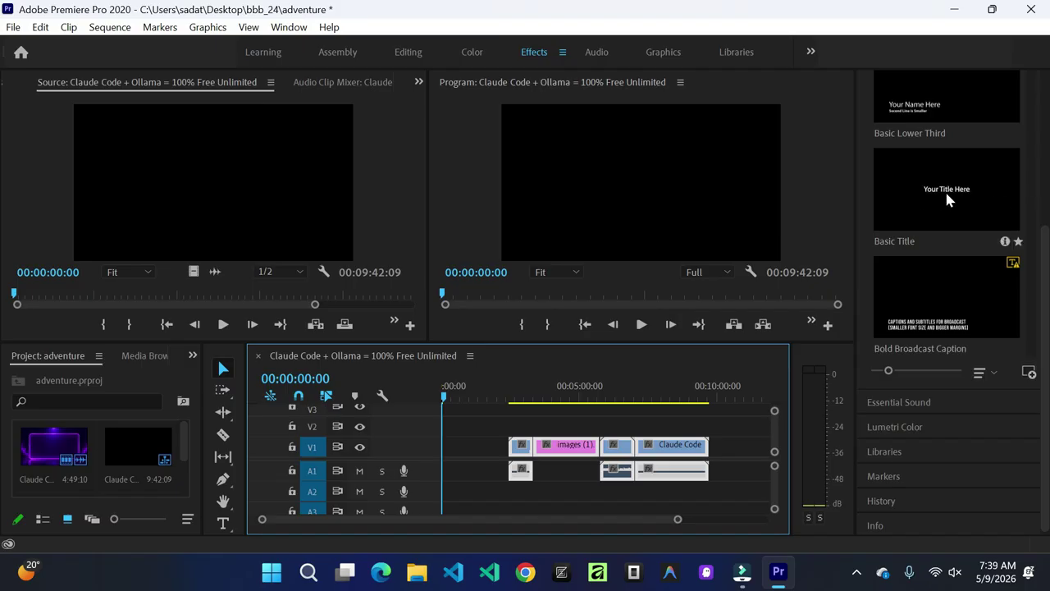
left_click_drag(937, 194, 792, 271)
Step: Place Basic Title at the start of V1, lengthen it, and move the playhead to 00:00:32:04
left_click_drag(542, 395, 444, 458)
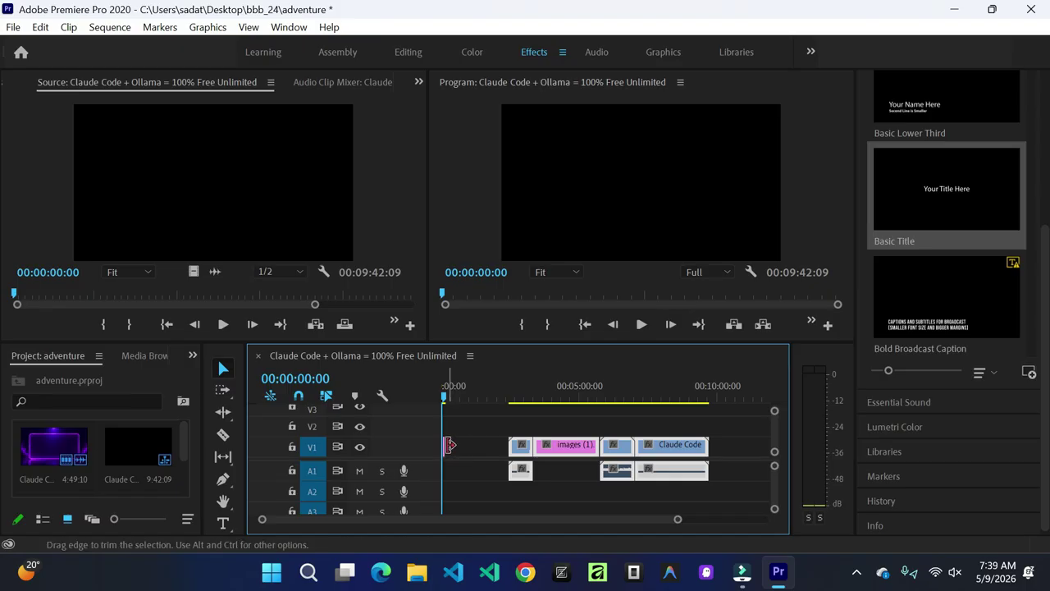
left_click_drag(448, 445, 492, 445)
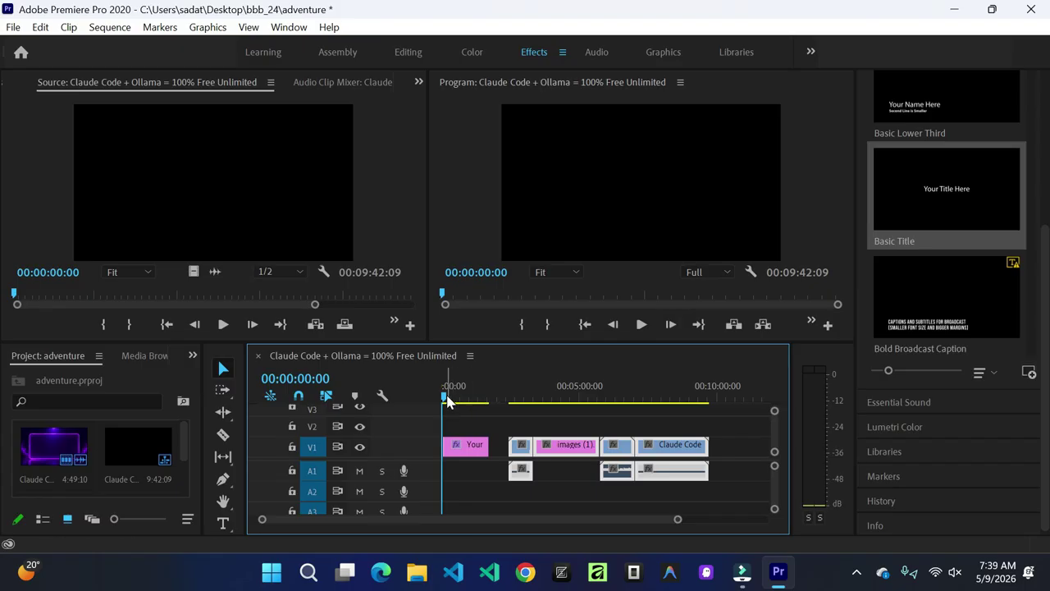
left_click_drag(446, 400, 457, 399)
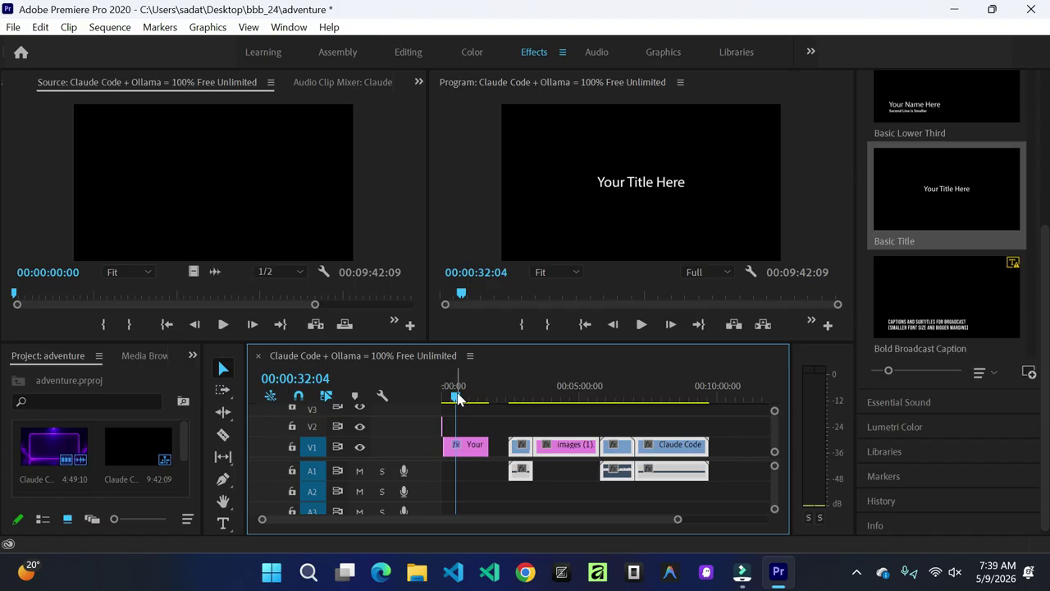
Step: Replace 'Your Title Here' with the person's name typed in capital letters
double_click(640, 189)
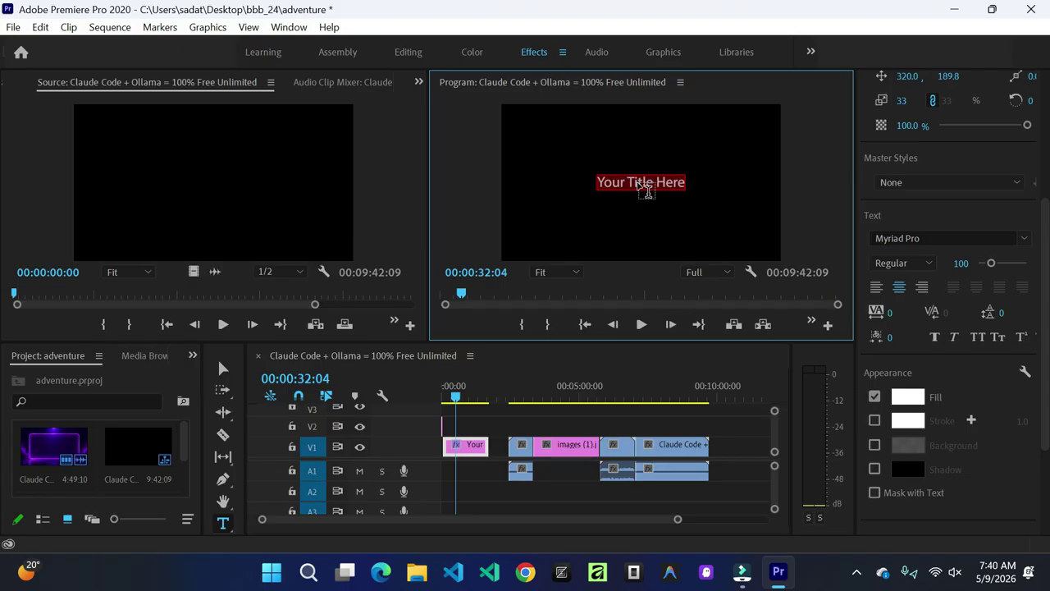
scroll(1046, 164, "up", 3)
scroll(1047, 164, "up", 2)
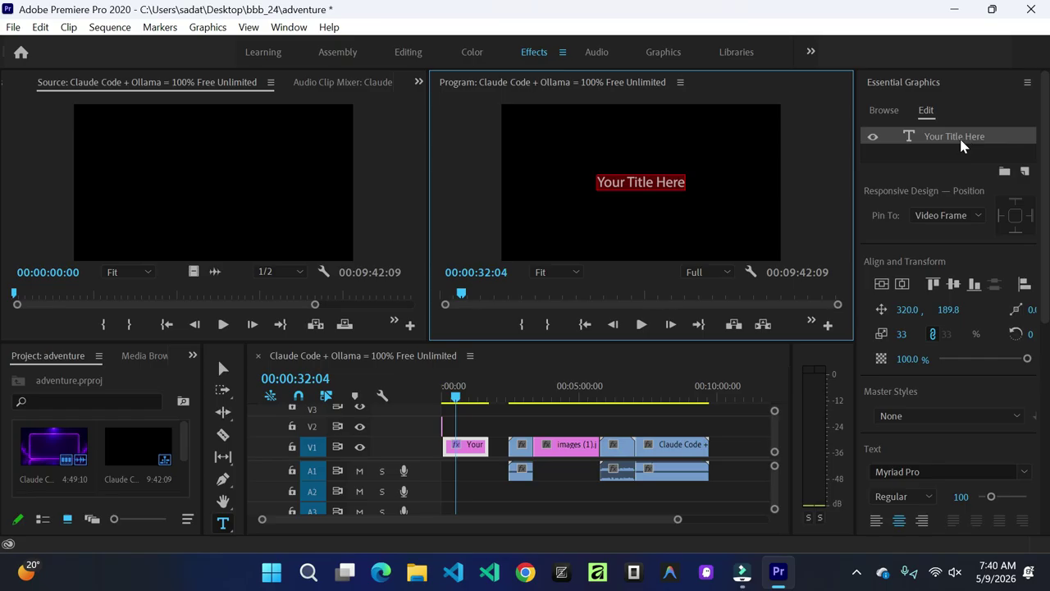
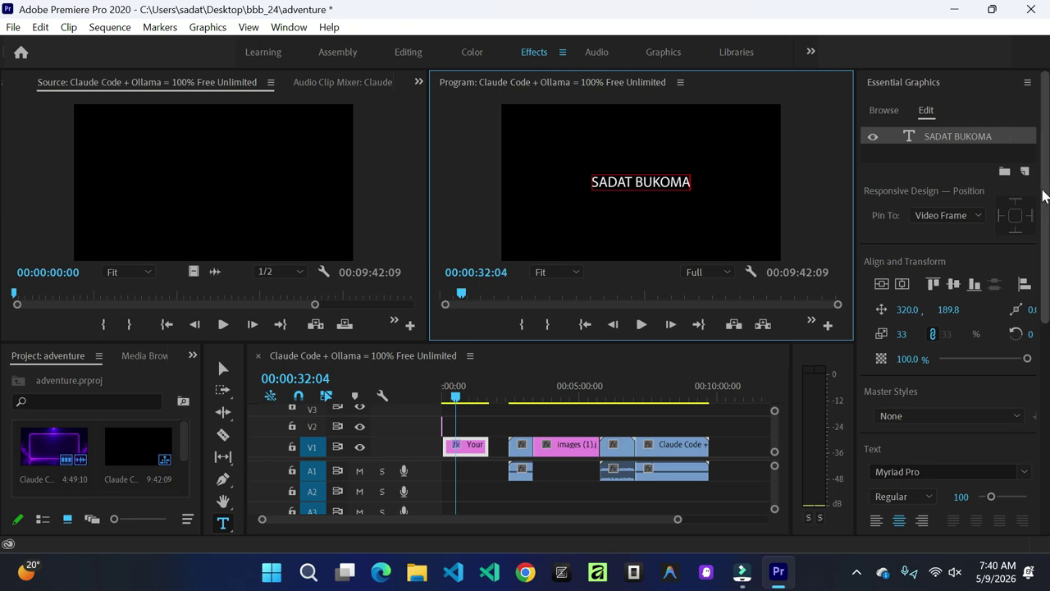
left_click_drag(1044, 195, 1045, 305)
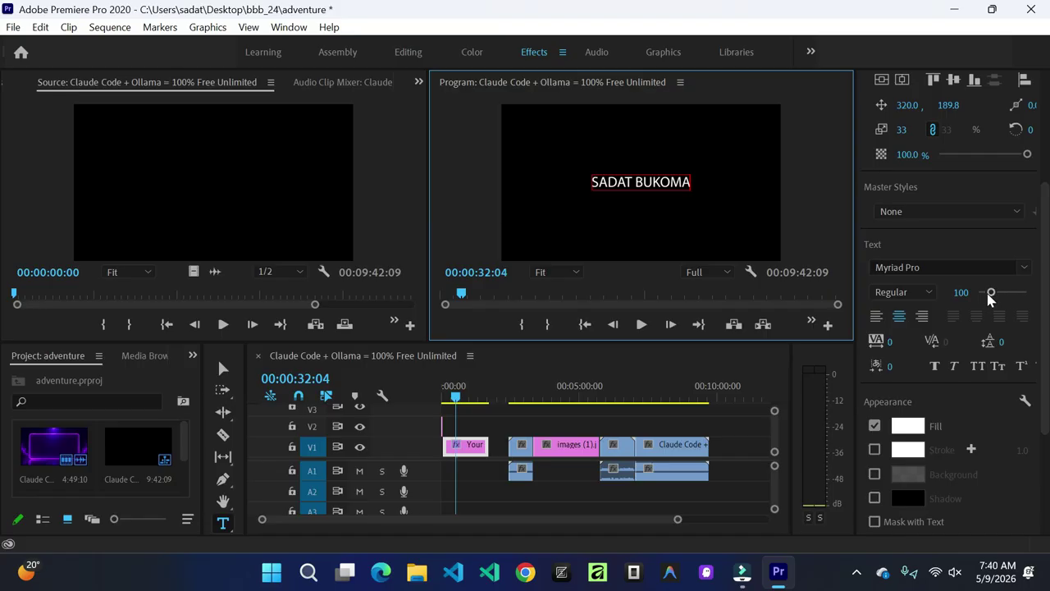
Step: Select the whole name text and enlarge its font size to 240
mouse_move(993, 297)
left_mouse_down()
mouse_move(1014, 294)
mouse_move(985, 294)
mouse_move(1006, 292)
left_mouse_up()
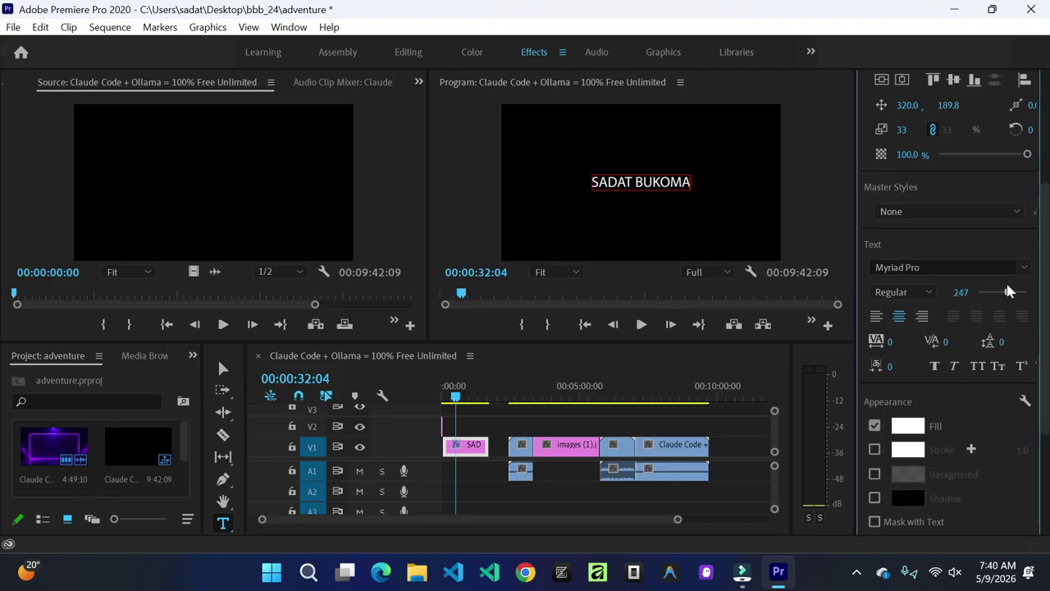
double_click(667, 185)
left_click(653, 179)
left_click_drag(596, 181, 700, 191)
left_click(604, 186)
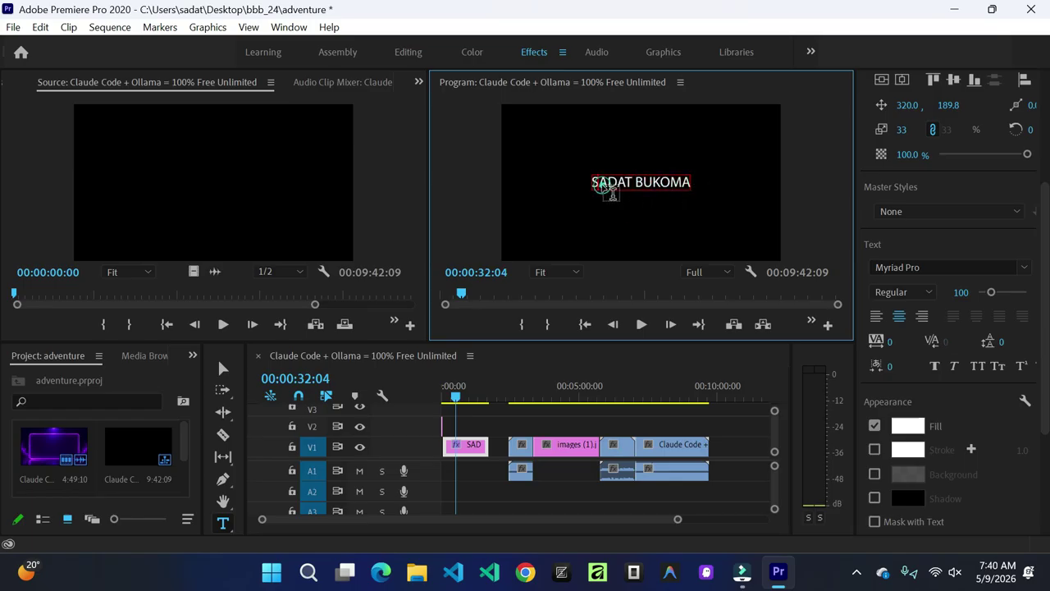
left_click_drag(698, 190, 583, 182)
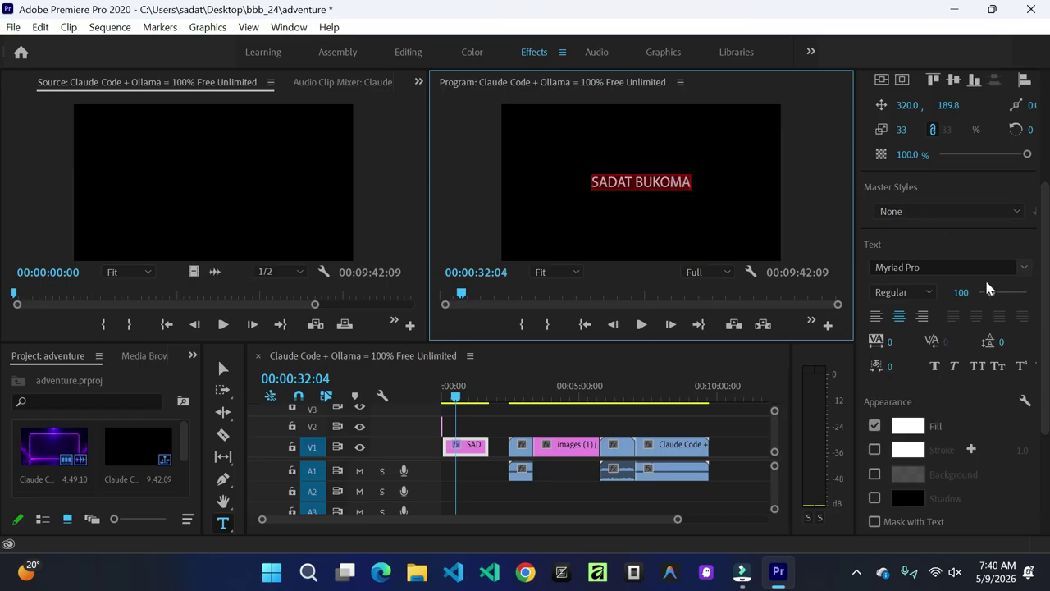
left_click_drag(992, 297, 1005, 297)
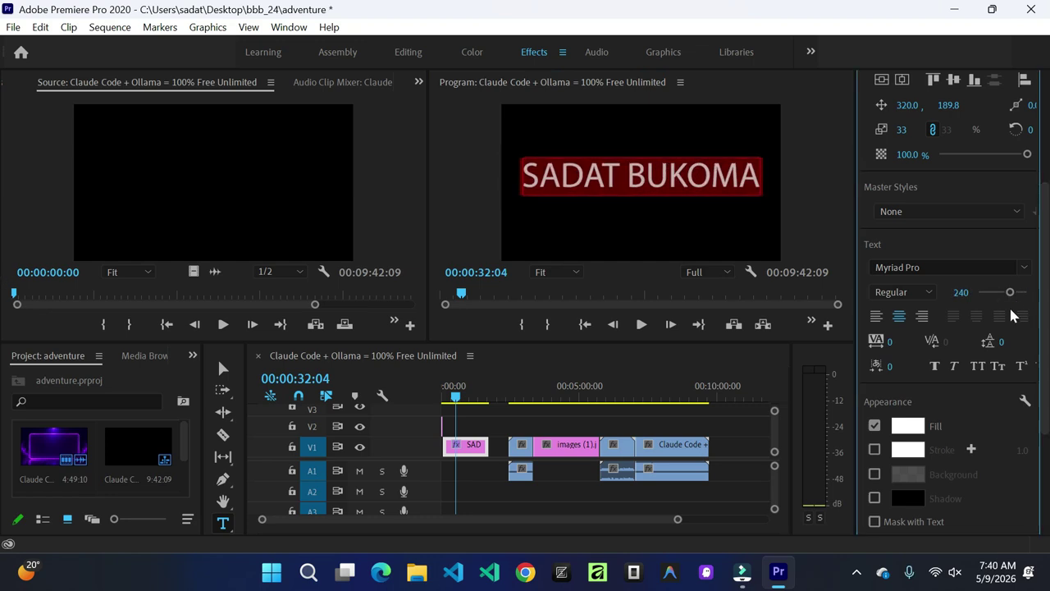
Step: Make the name Faux Italic with a green fill, then scrub to preview the title
left_click(954, 366)
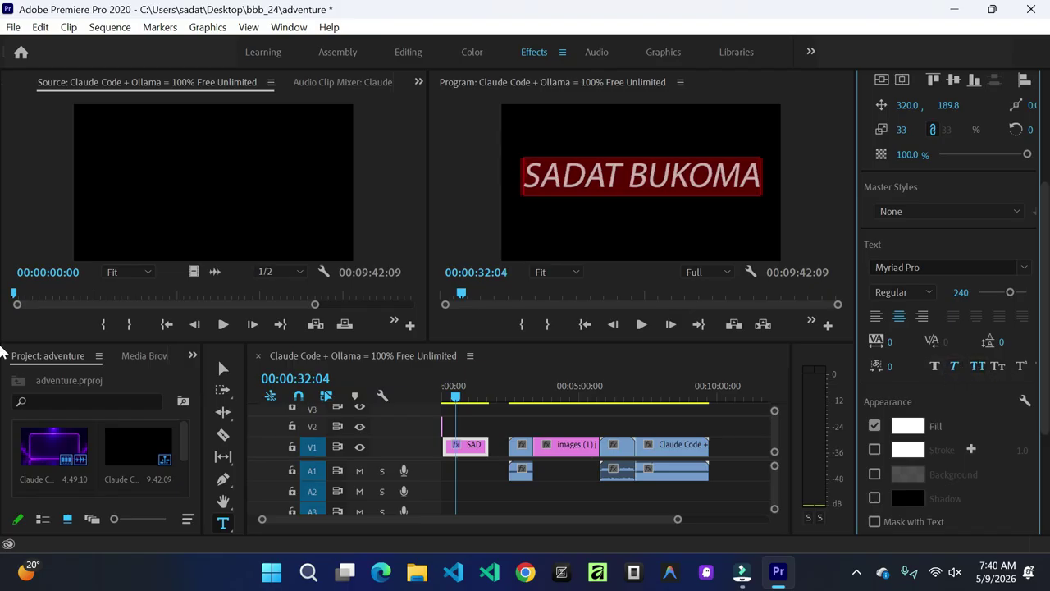
scroll(1041, 353, "down", 3)
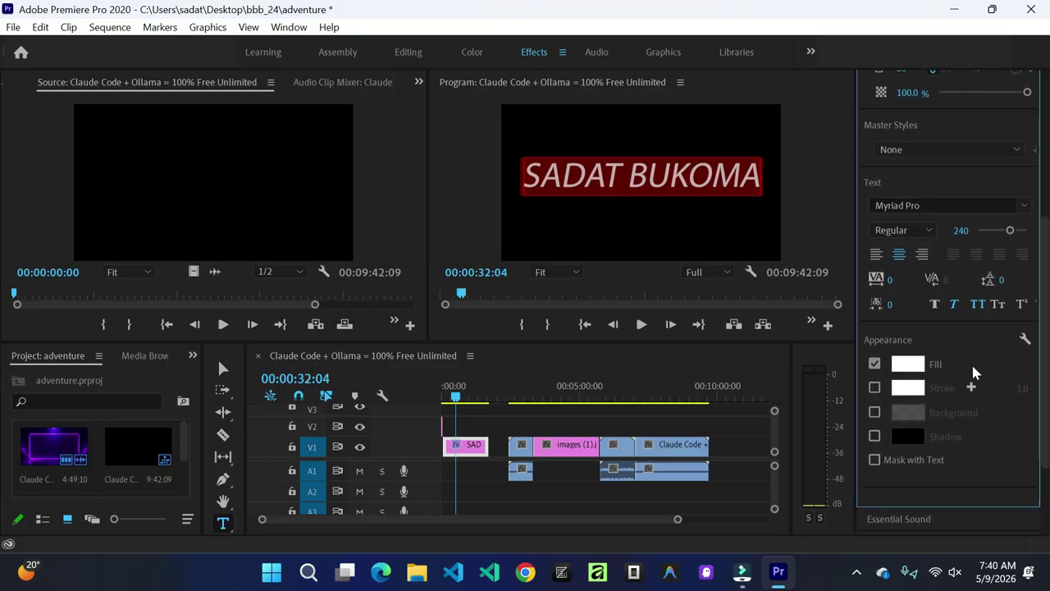
left_click(911, 369)
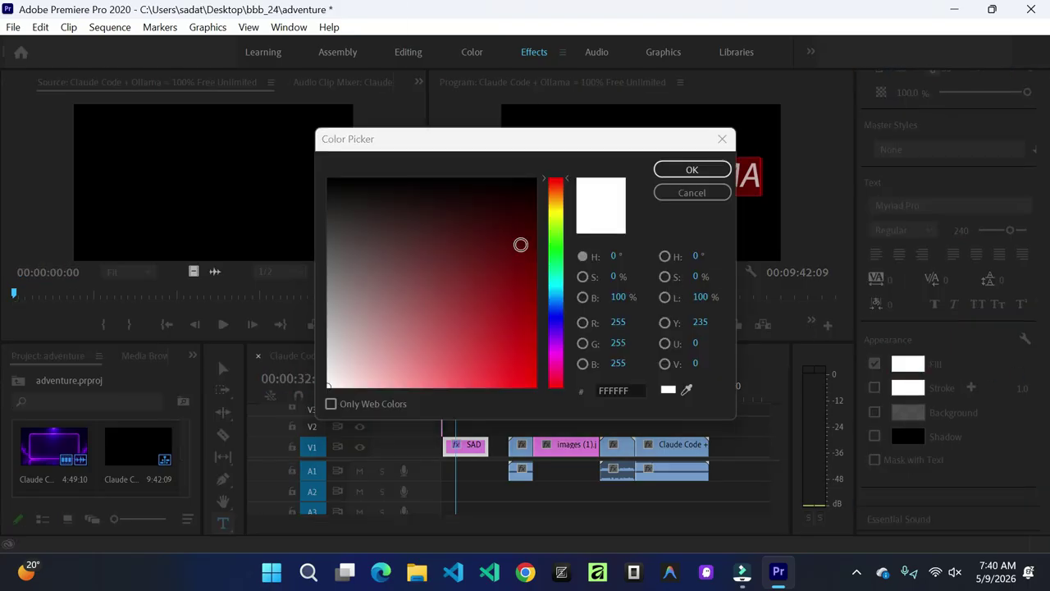
left_click(548, 262)
left_click(509, 346)
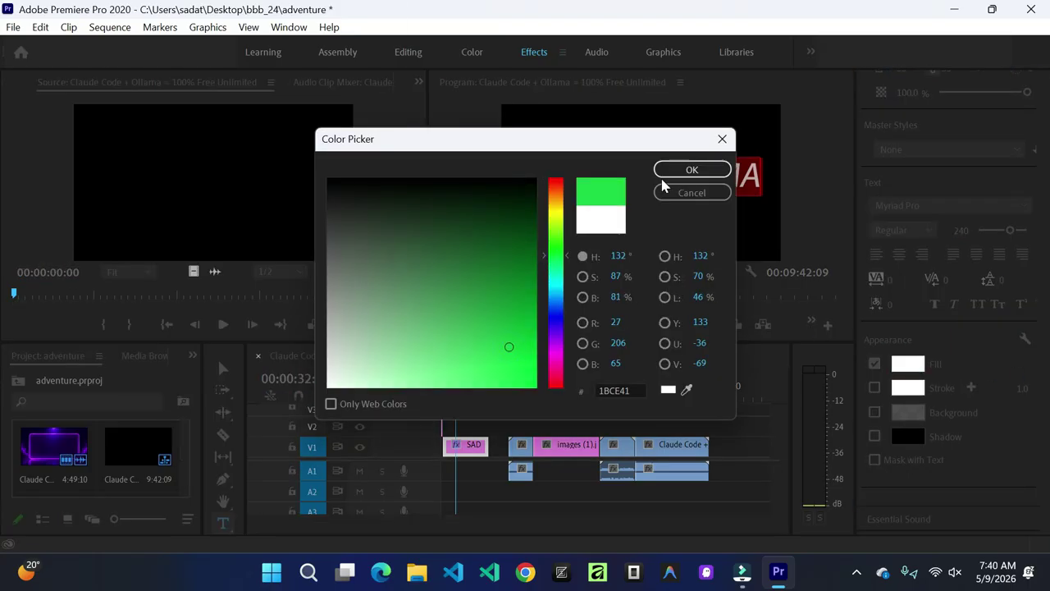
left_click(687, 170)
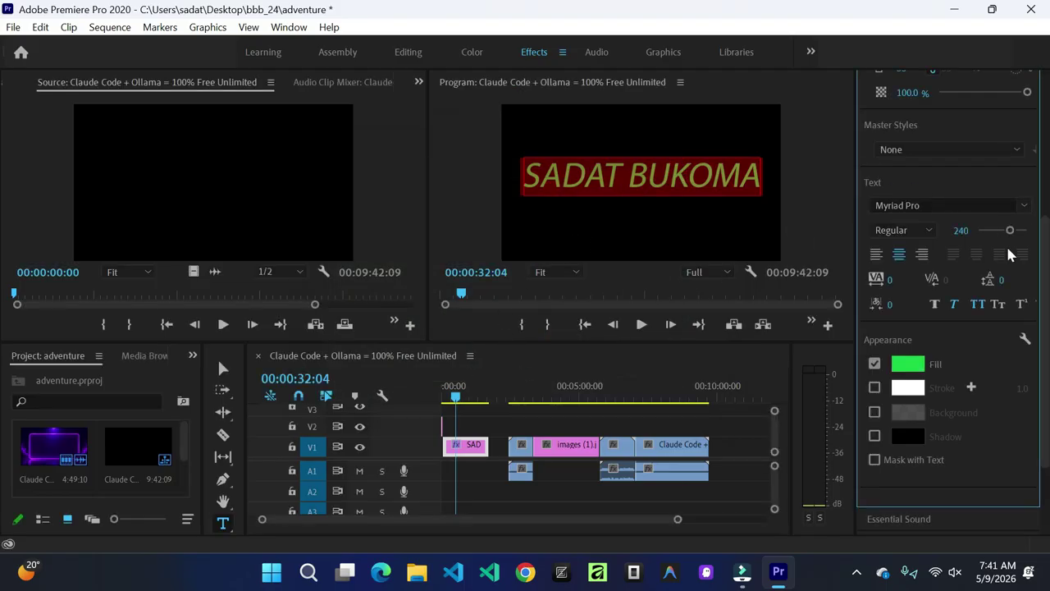
scroll(1044, 277, "up", 5)
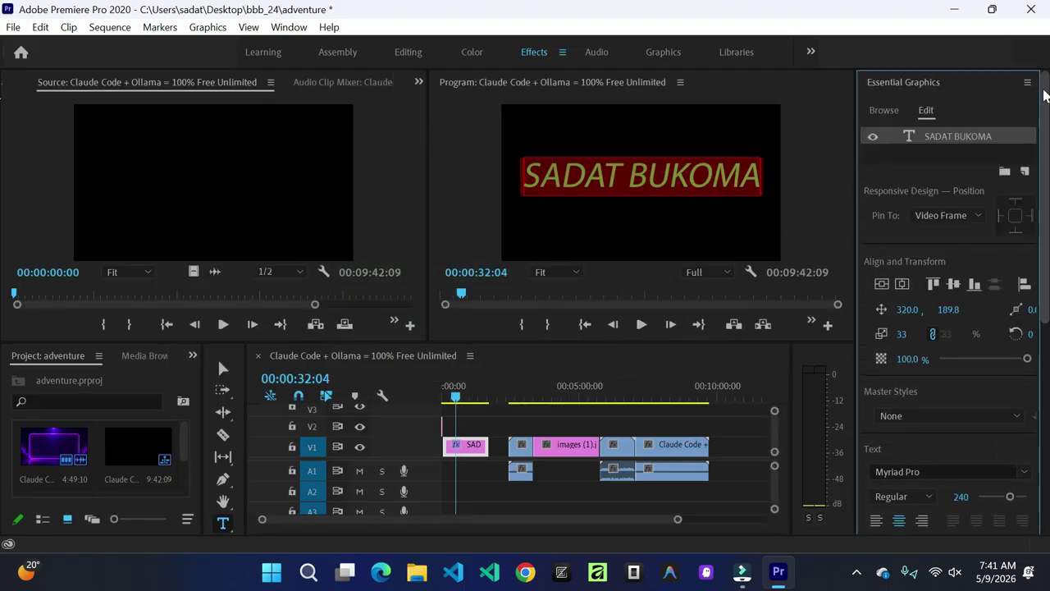
left_click(456, 396)
left_click_drag(457, 398, 434, 394)
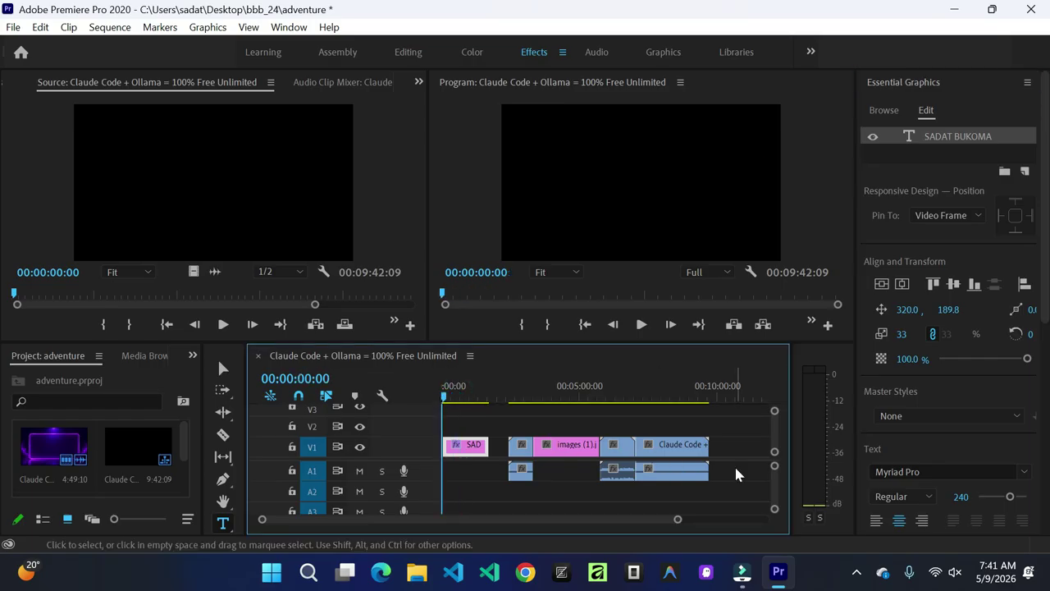
Step: Move the later clips left against the name title (sequence 08:48:11), play it back, and save
left_click(223, 368)
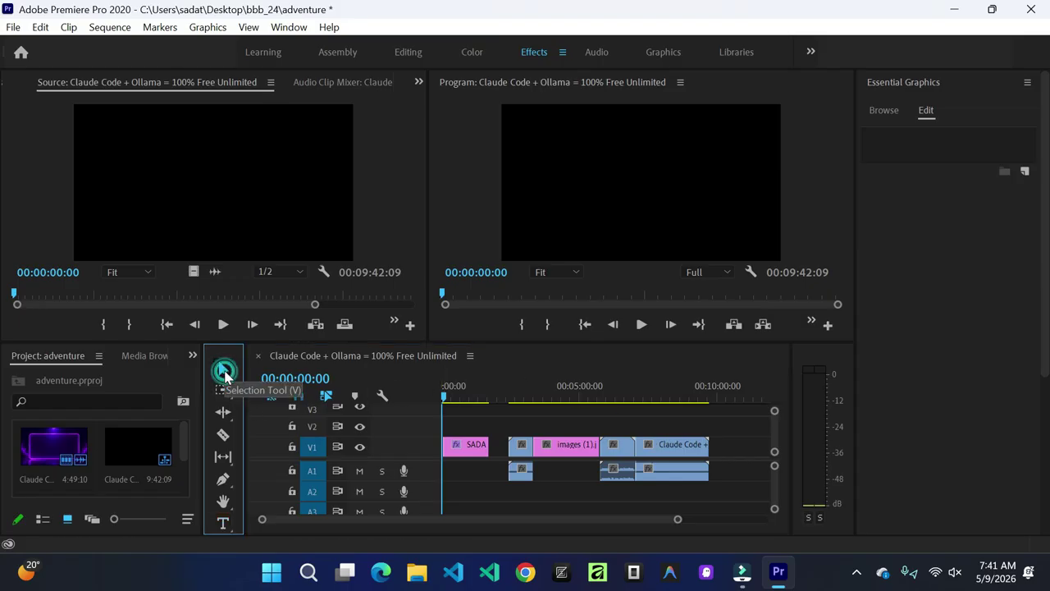
left_click_drag(725, 482, 510, 447)
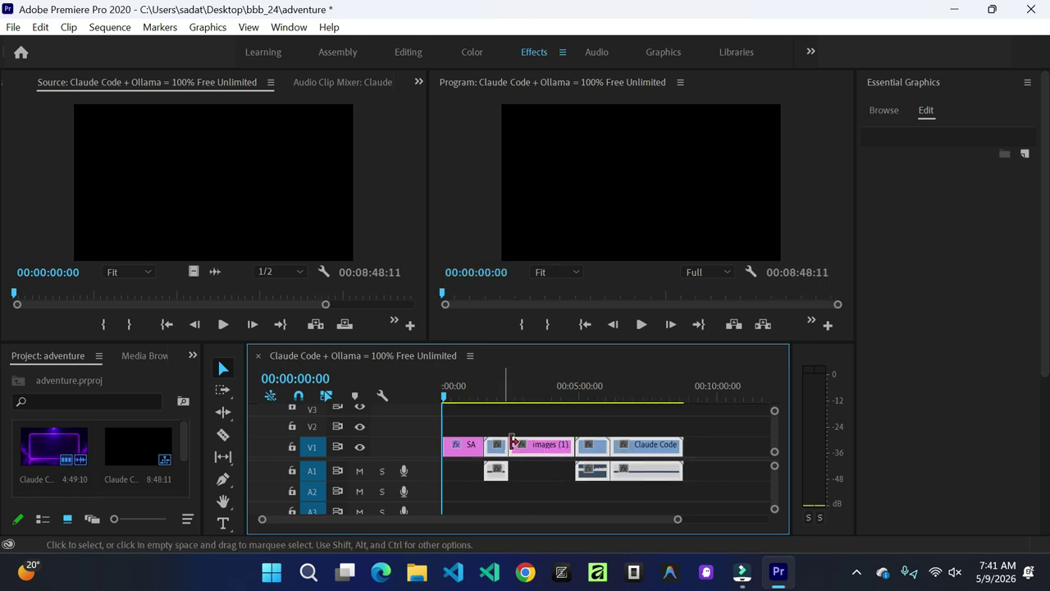
left_click(444, 392)
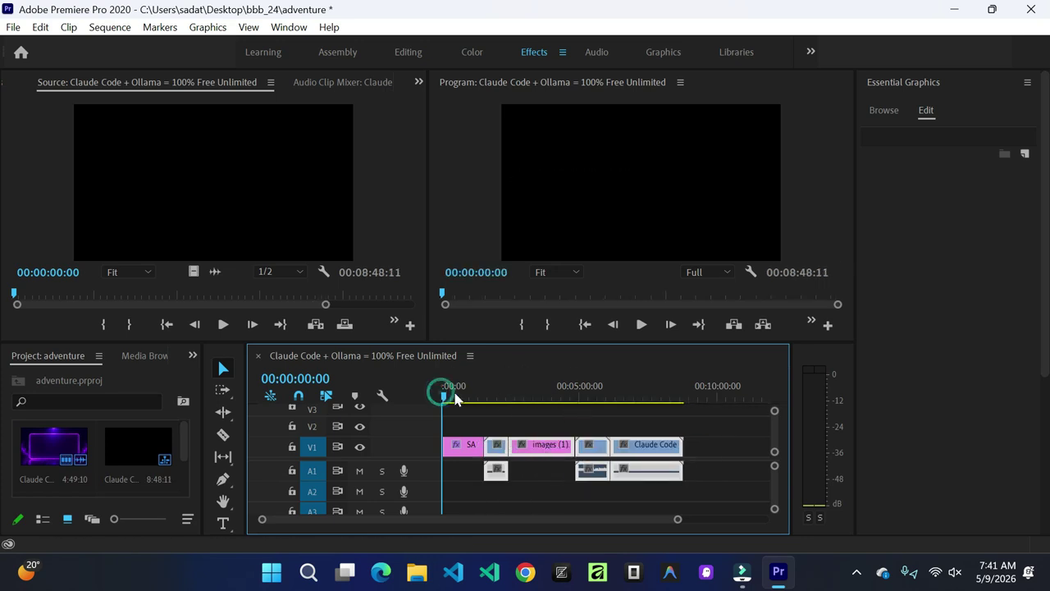
mouse_move(443, 403)
left_mouse_down()
mouse_move(454, 401)
mouse_move(441, 400)
left_mouse_up()
left_click(640, 327)
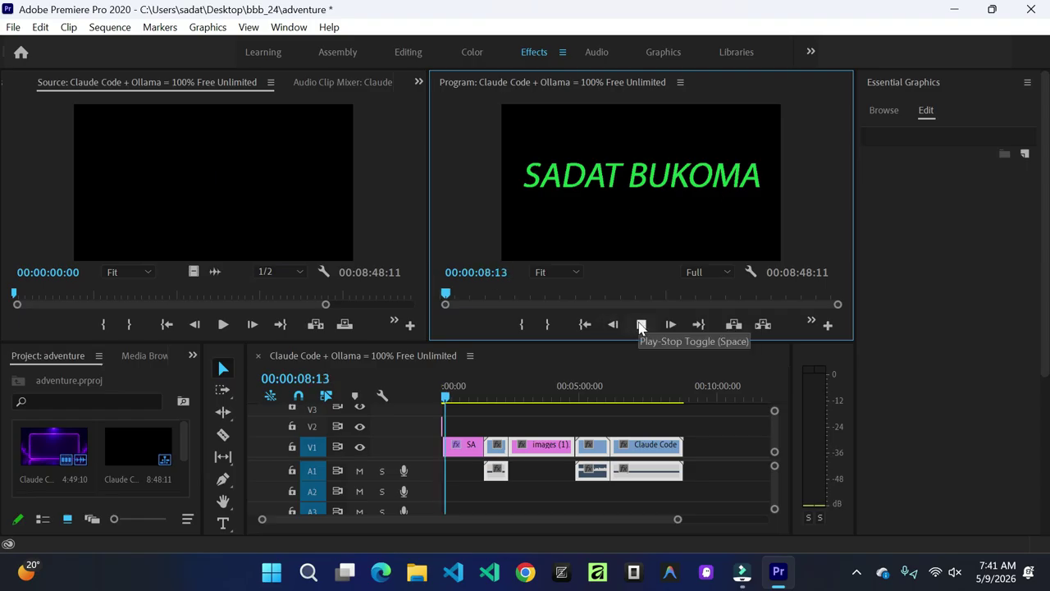
left_click(641, 326)
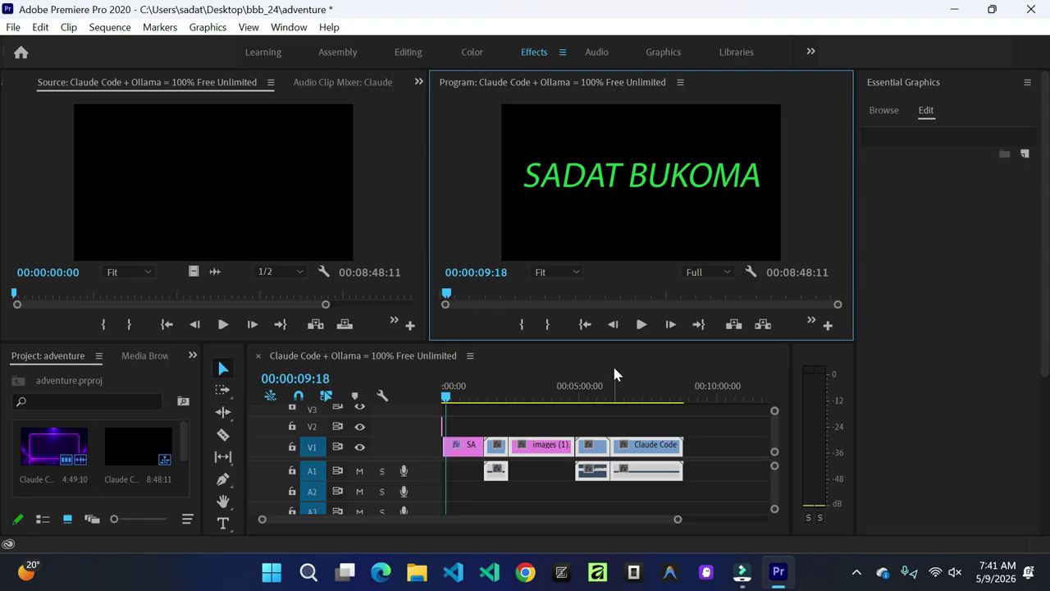
key("ctrl+s")
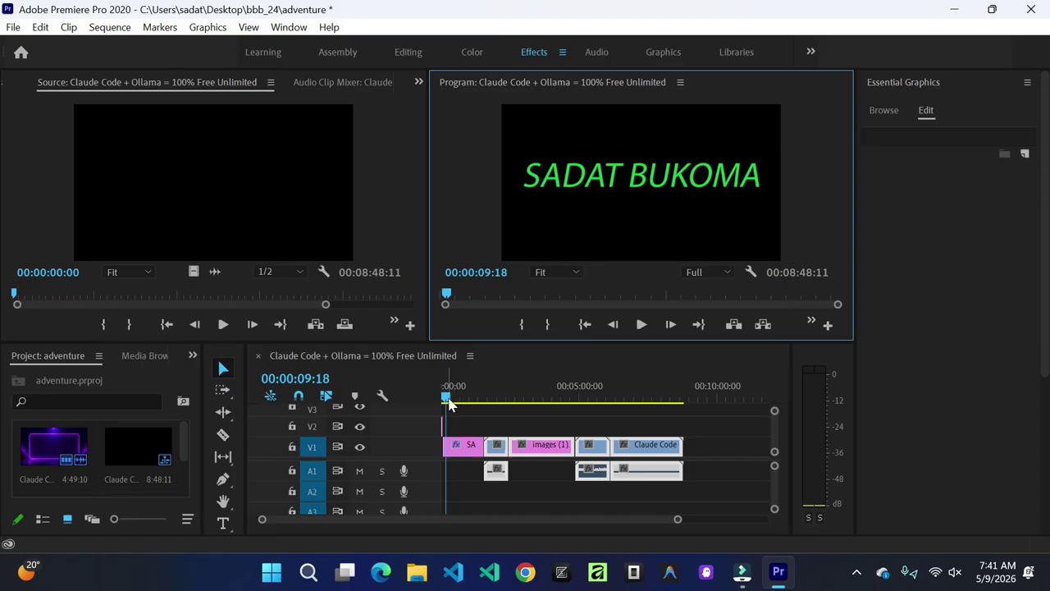
Step: Scrub through the opening title, then shorten the green name title clip from its end
mouse_move(447, 404)
left_mouse_down()
mouse_move(436, 403)
mouse_move(452, 402)
left_mouse_up()
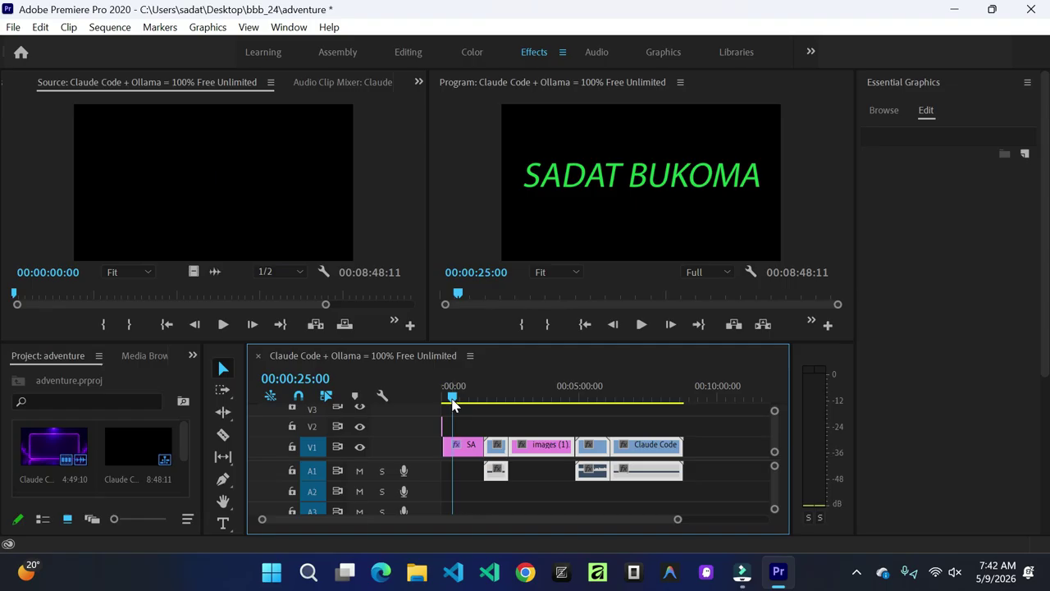
left_click_drag(452, 402, 444, 408)
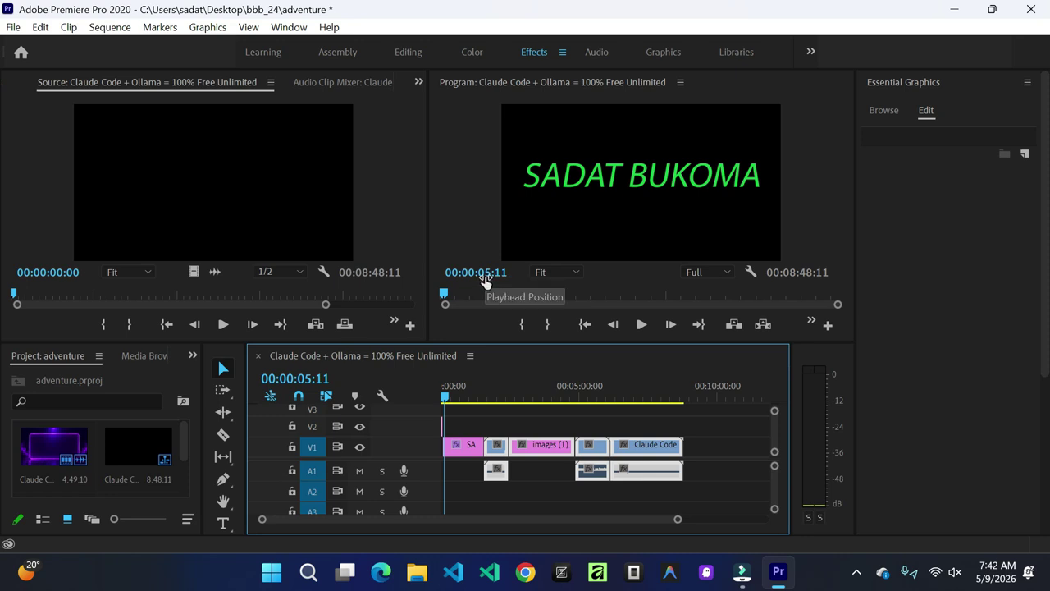
left_click(464, 455)
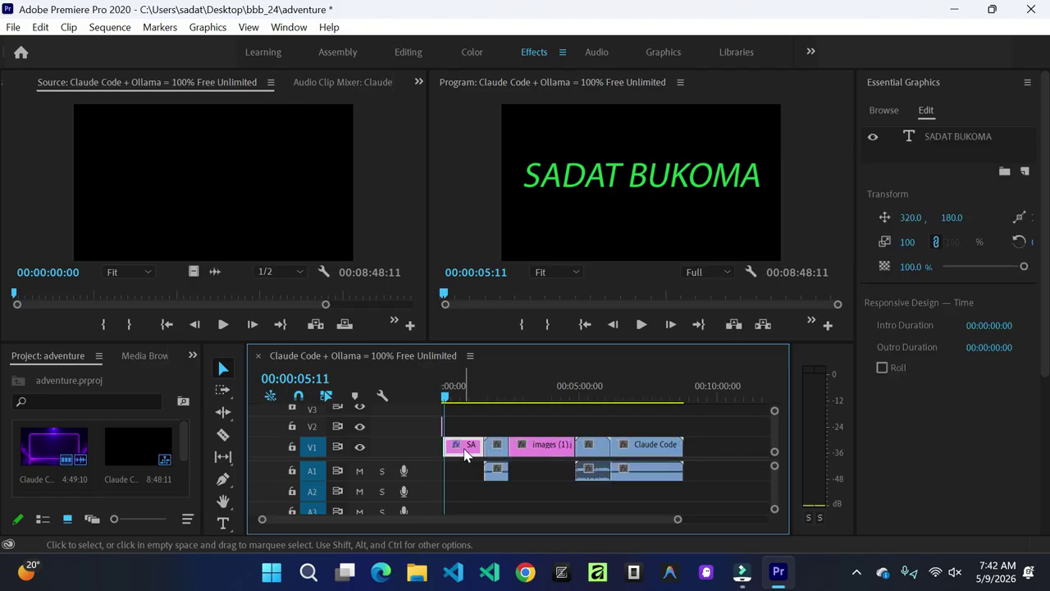
mouse_move(479, 446)
left_mouse_down()
mouse_move(489, 445)
mouse_move(478, 445)
left_mouse_up()
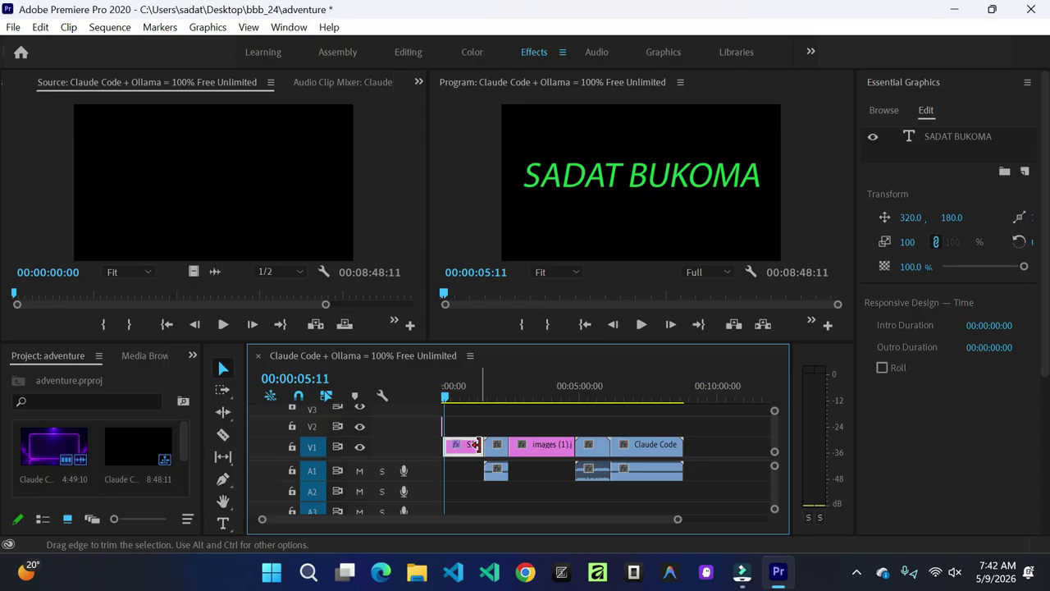
left_click_drag(479, 445, 449, 446)
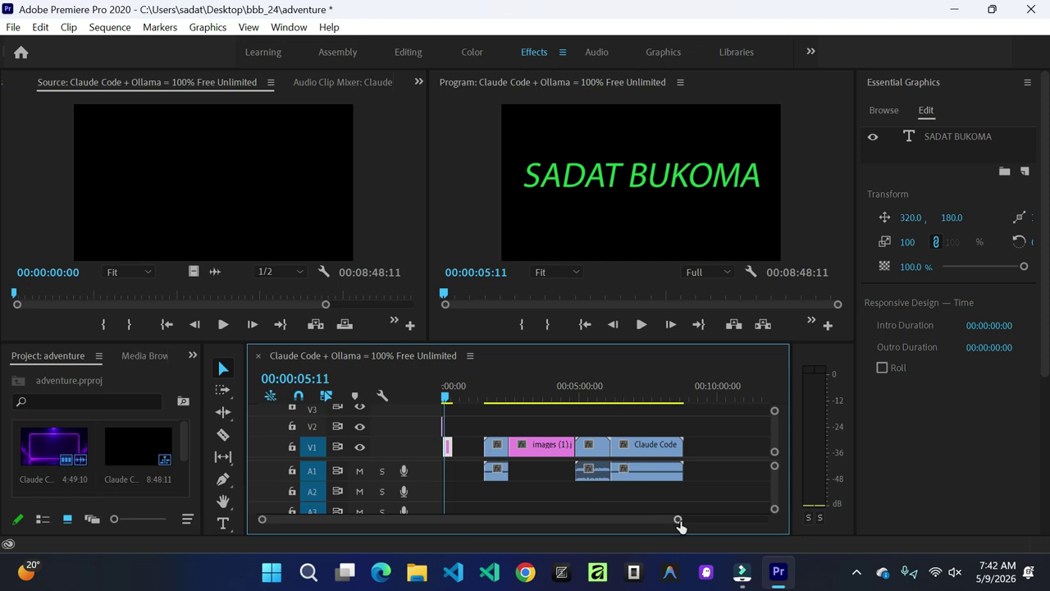
Step: Zoom the timeline out and marquee-select the V1/A1 clips, cutting the sequence to 07:40:15
left_click_drag(677, 526, 554, 529)
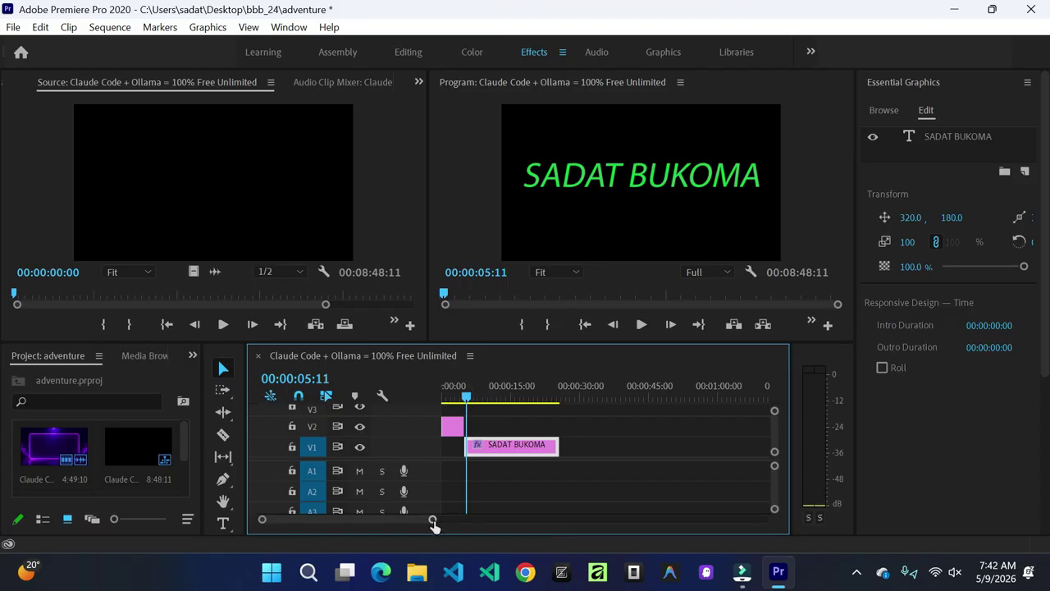
left_click_drag(433, 523, 668, 539)
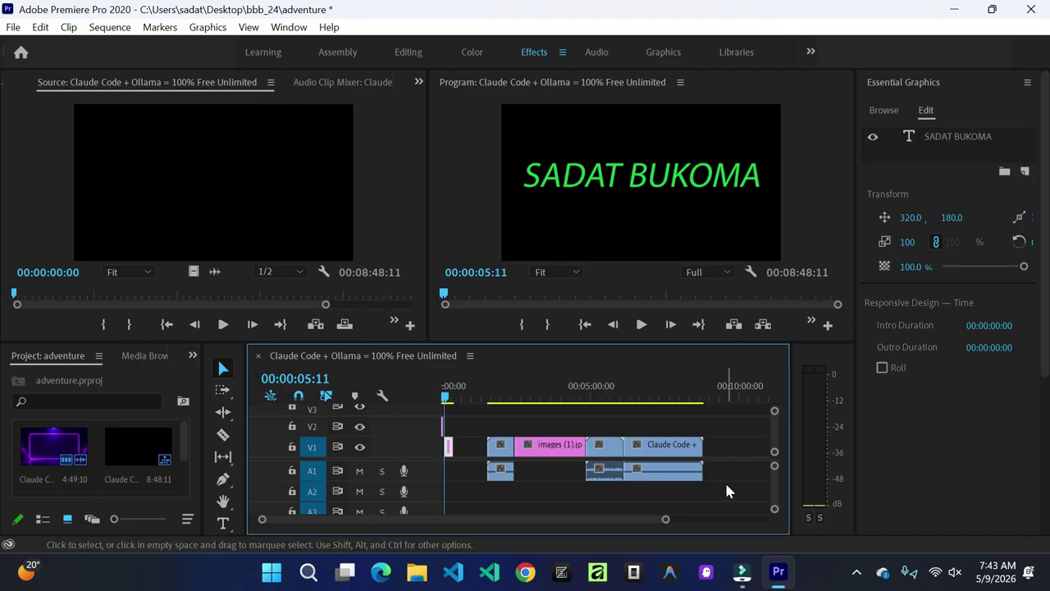
left_click_drag(726, 475, 470, 450)
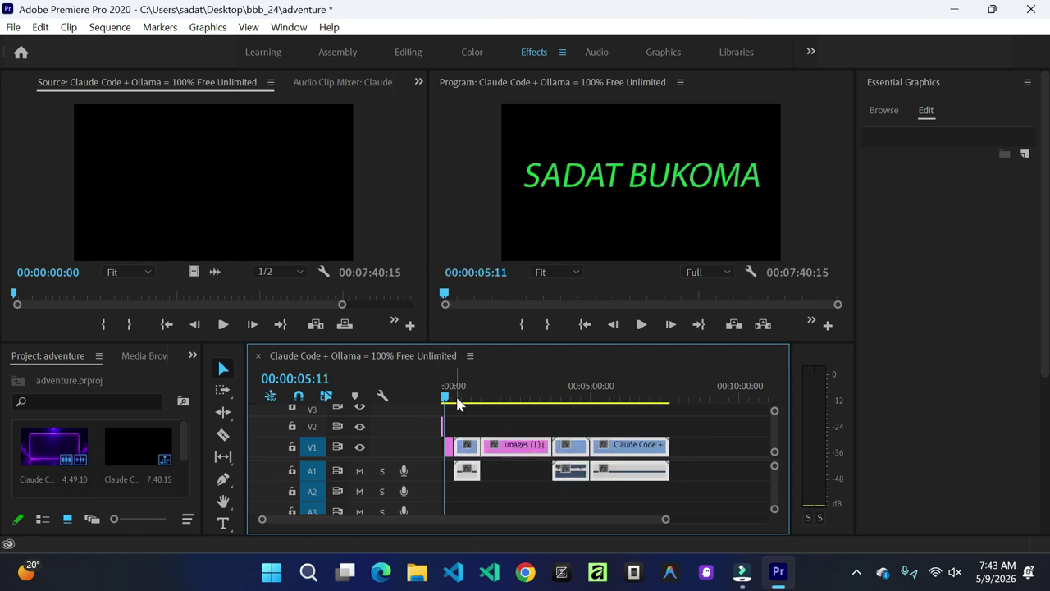
left_click_drag(445, 399, 464, 413)
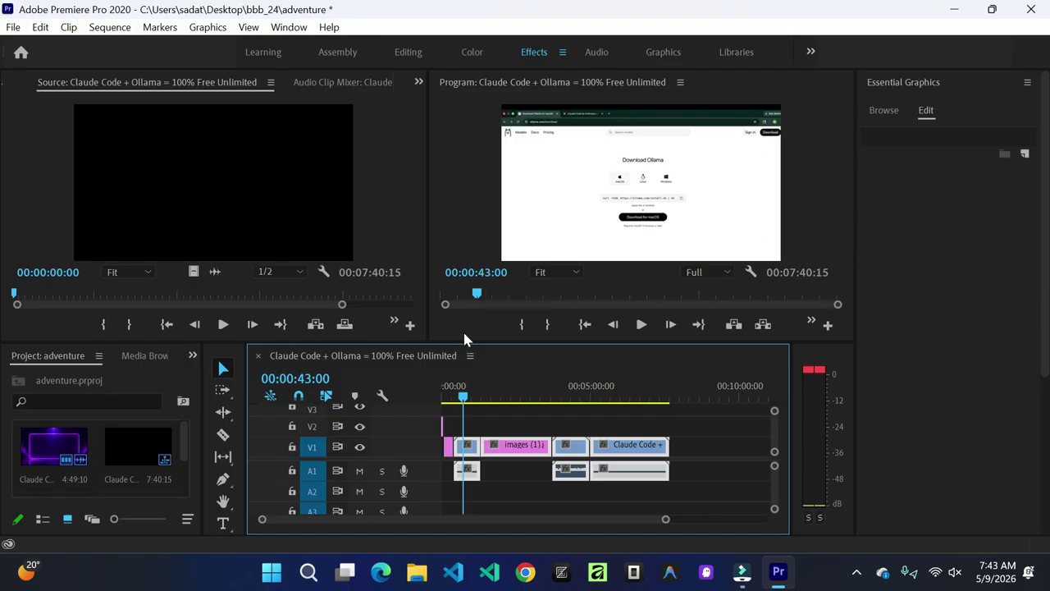
Step: Scrub past the NVIDIA vs Ollama slide to 00:07:34:23 on the terminal-screen clip
left_click_drag(464, 400, 666, 443)
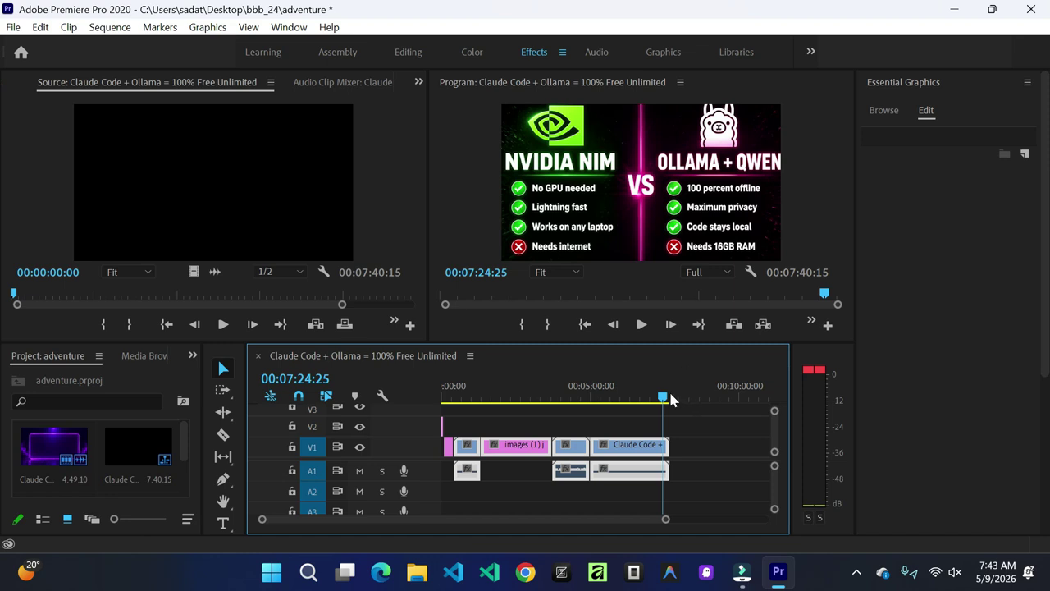
left_click_drag(670, 398, 667, 401)
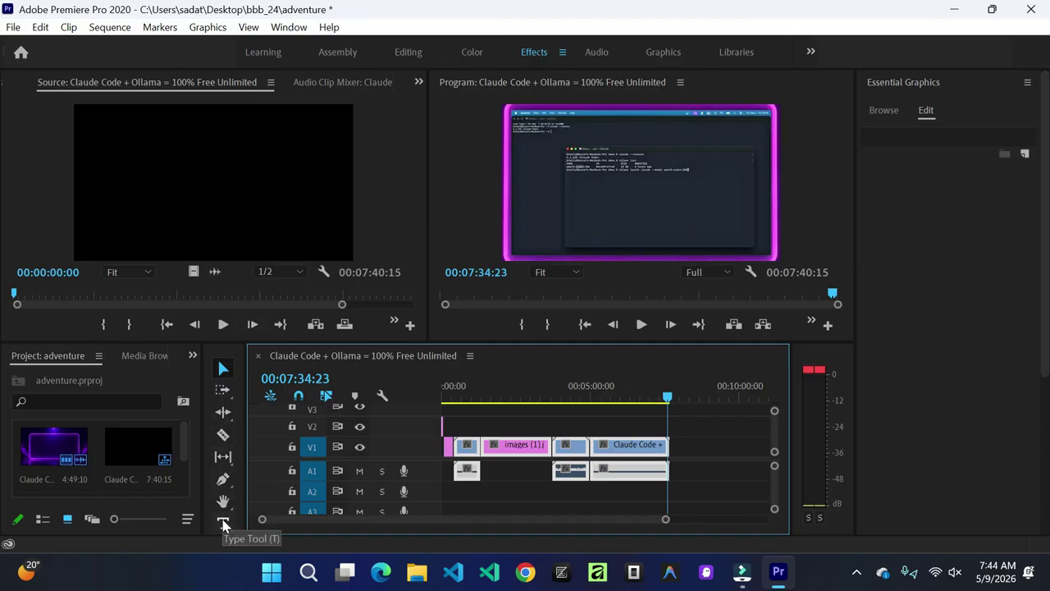
Step: Drag the Bold Credits template from Essential Graphics Browse onto the end of the sequence
left_click(884, 113)
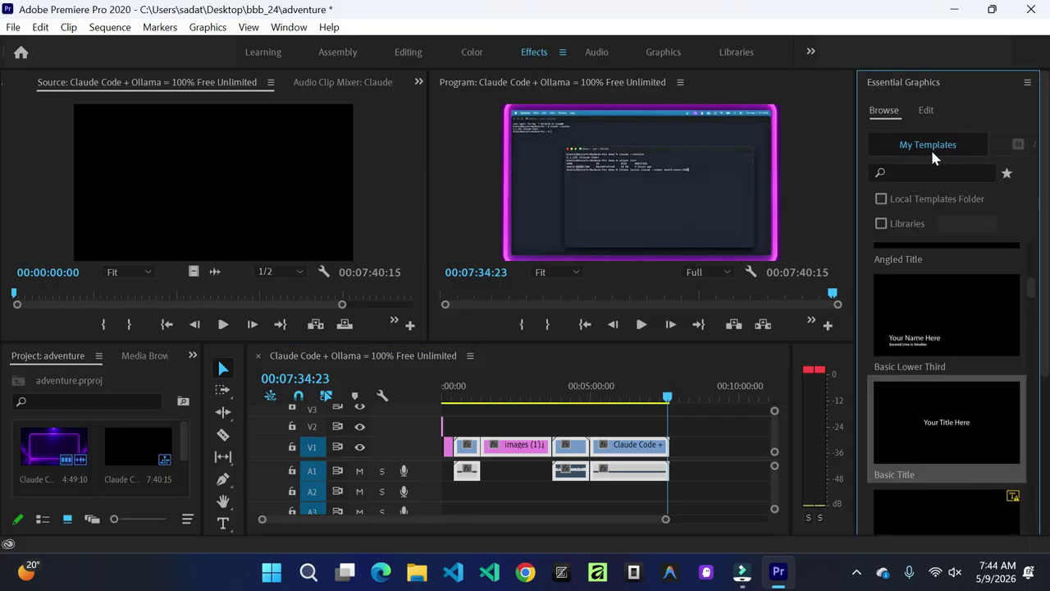
scroll(1045, 195, "down", 1)
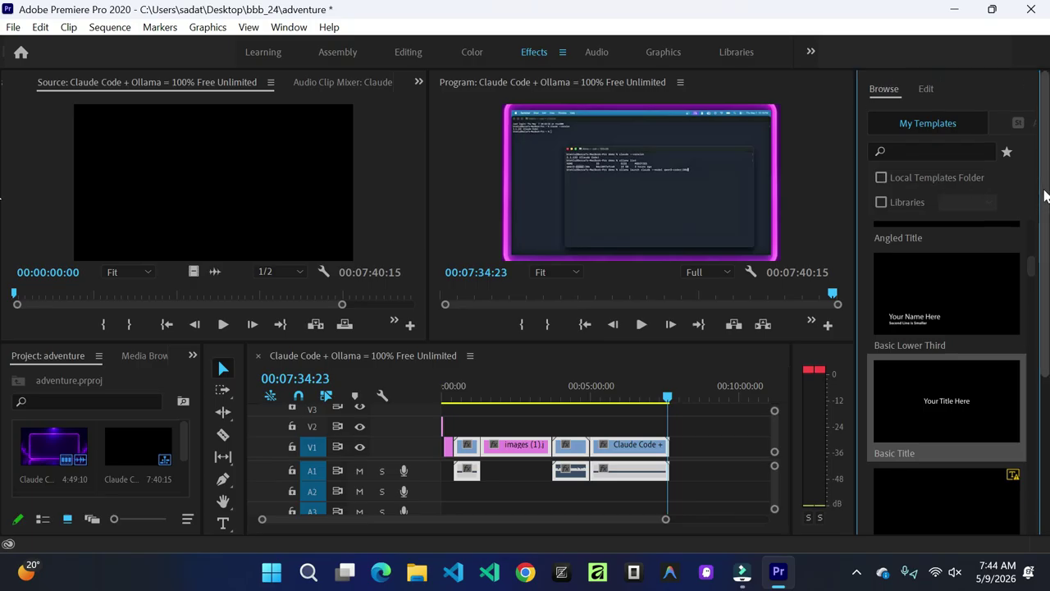
scroll(1045, 195, "down", 5)
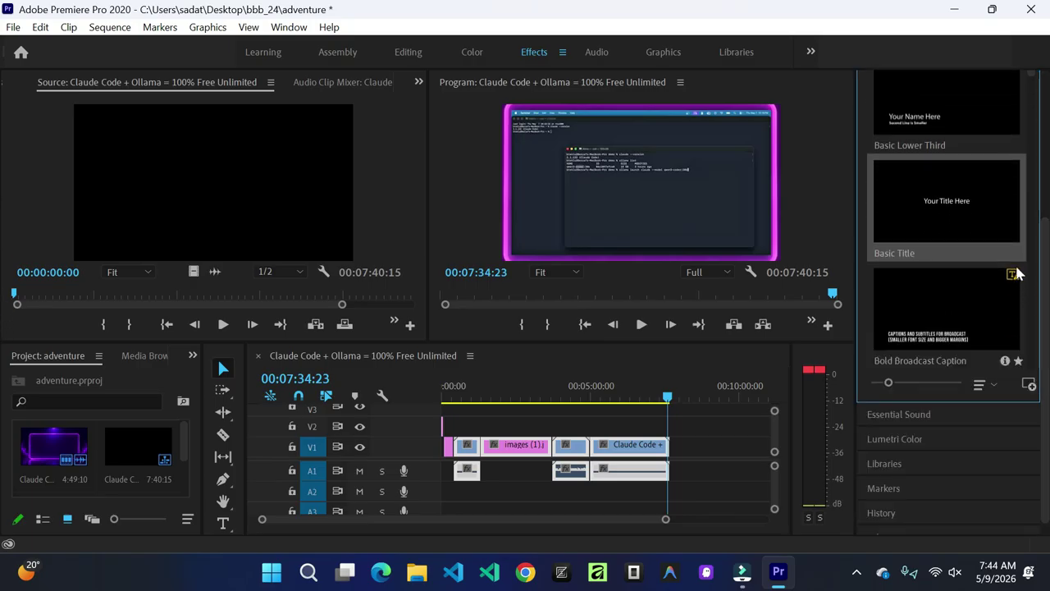
scroll(1029, 238, "down", 2)
scroll(1029, 237, "down", 6)
mouse_move(883, 275)
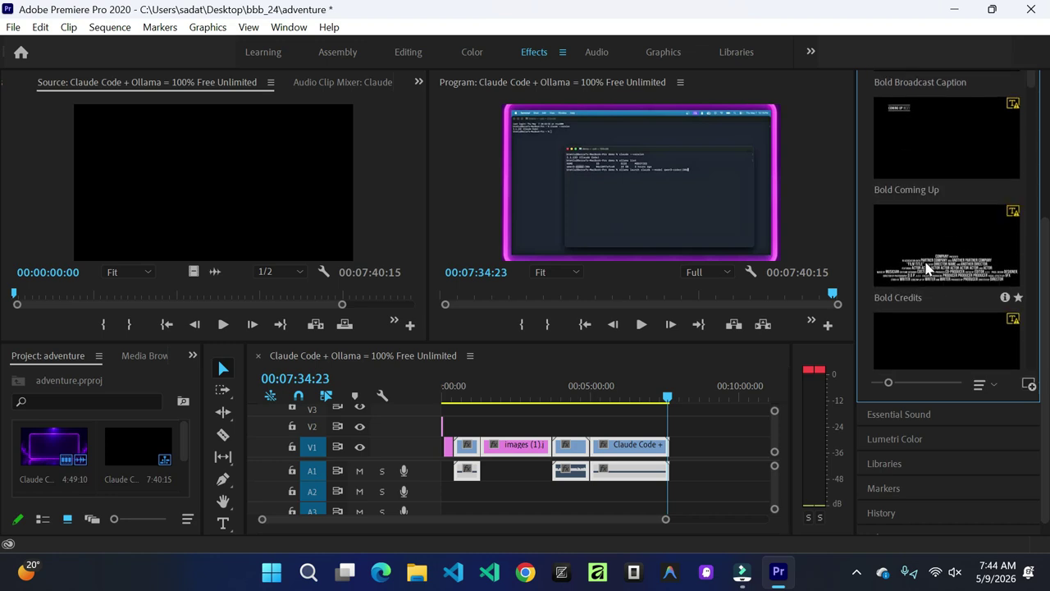
left_click_drag(950, 256, 680, 454)
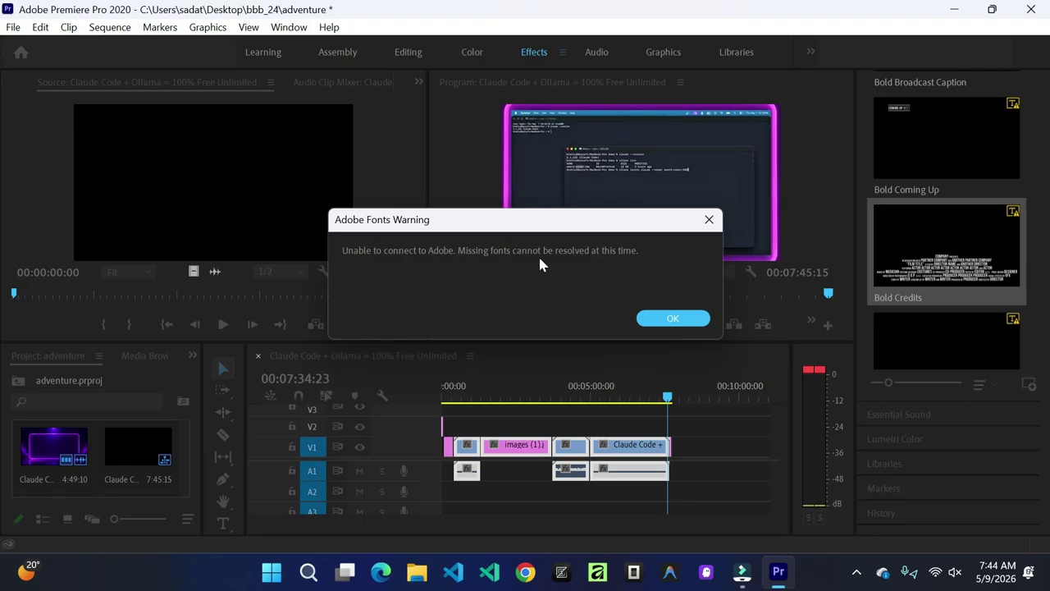
Step: Accept the default substitute for the missing BebasNeue-Regular font and play the sequence
left_click(694, 318)
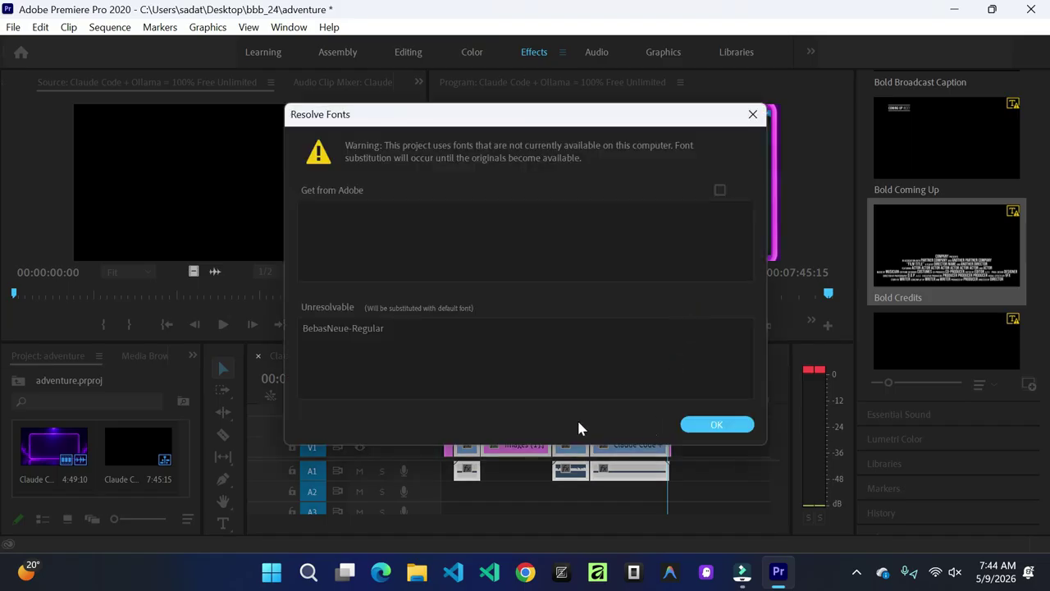
left_click(710, 425)
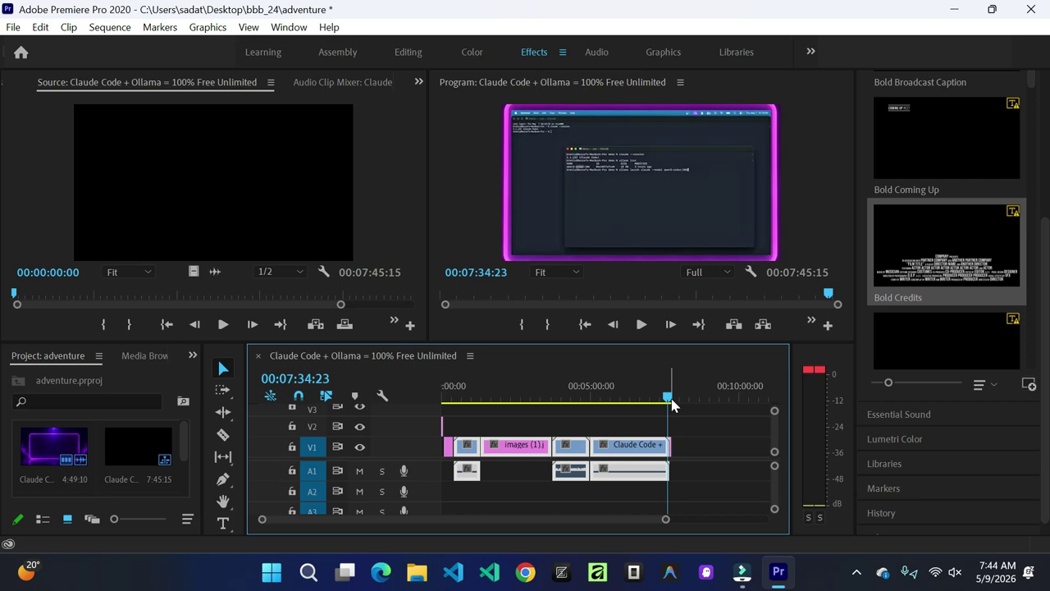
left_click(642, 325)
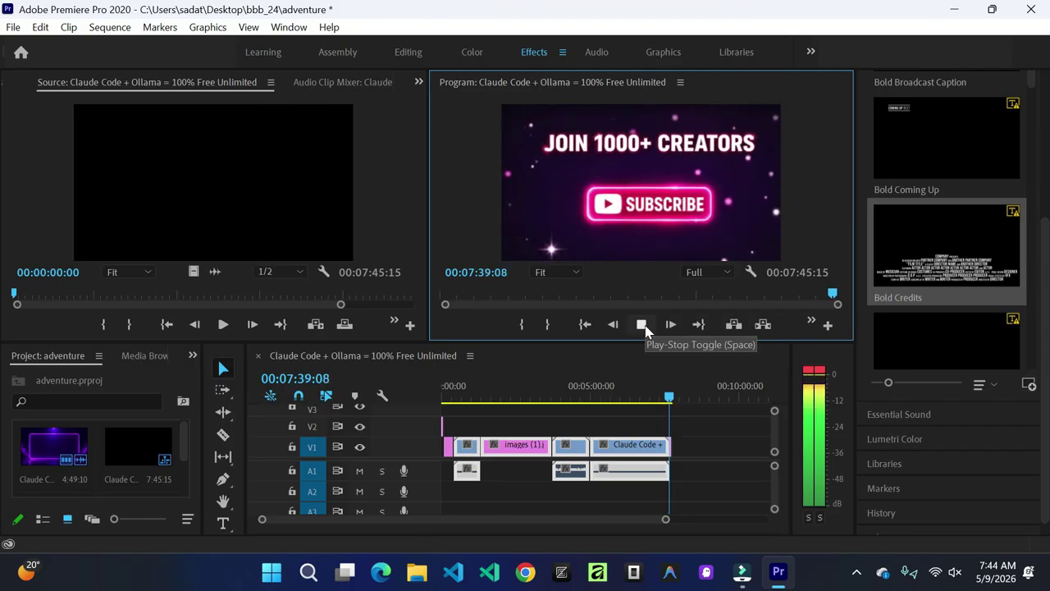
Step: Stop on the credits card and start editing its COMPANY PRESENTS line in Essential Graphics Edit
left_click(642, 325)
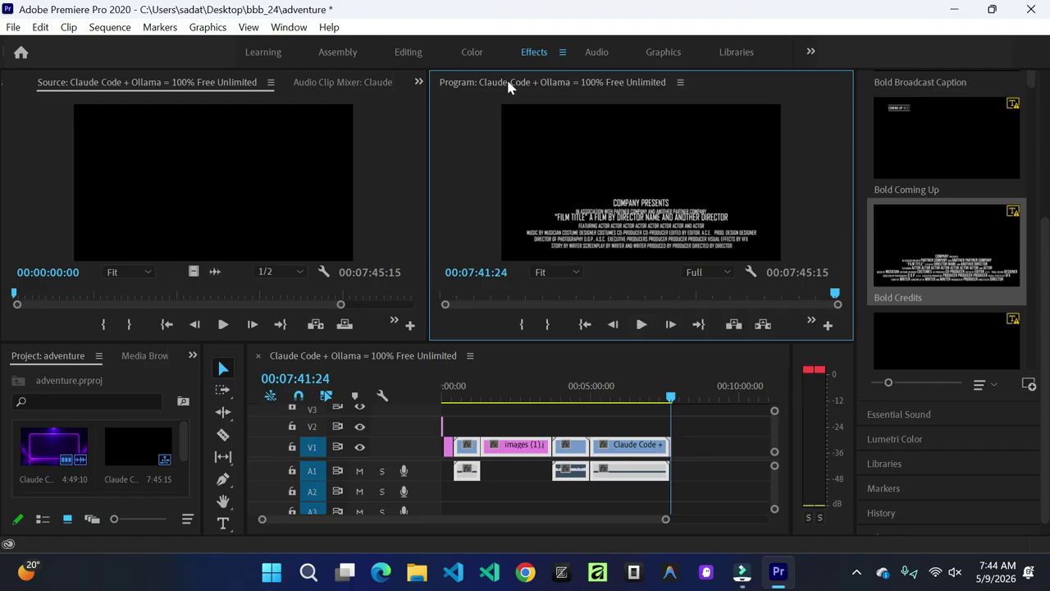
left_click_drag(1044, 283, 1030, 71)
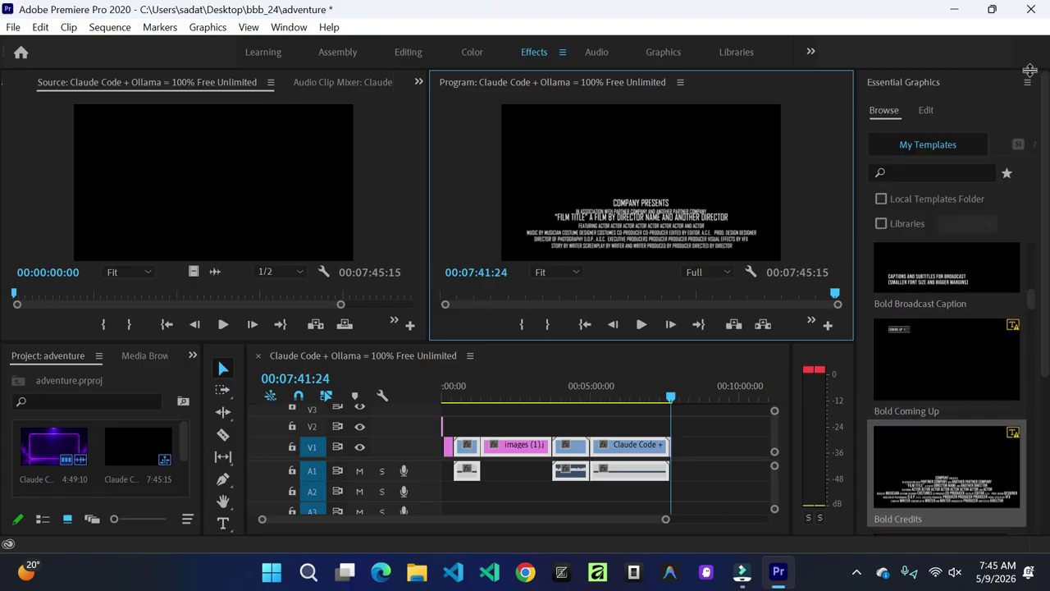
left_click(920, 107)
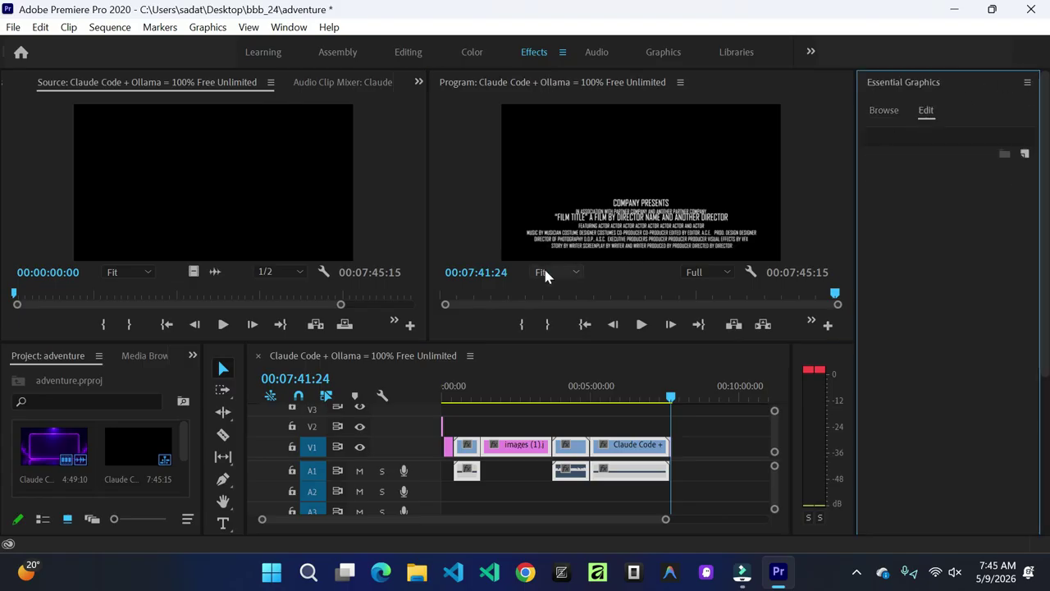
double_click(642, 226)
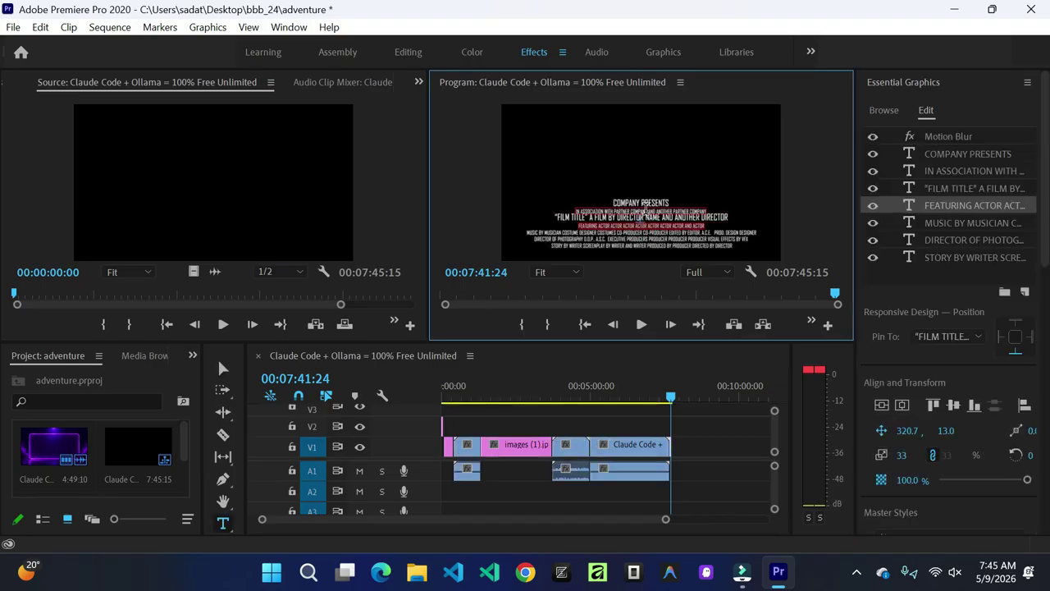
left_click(653, 203)
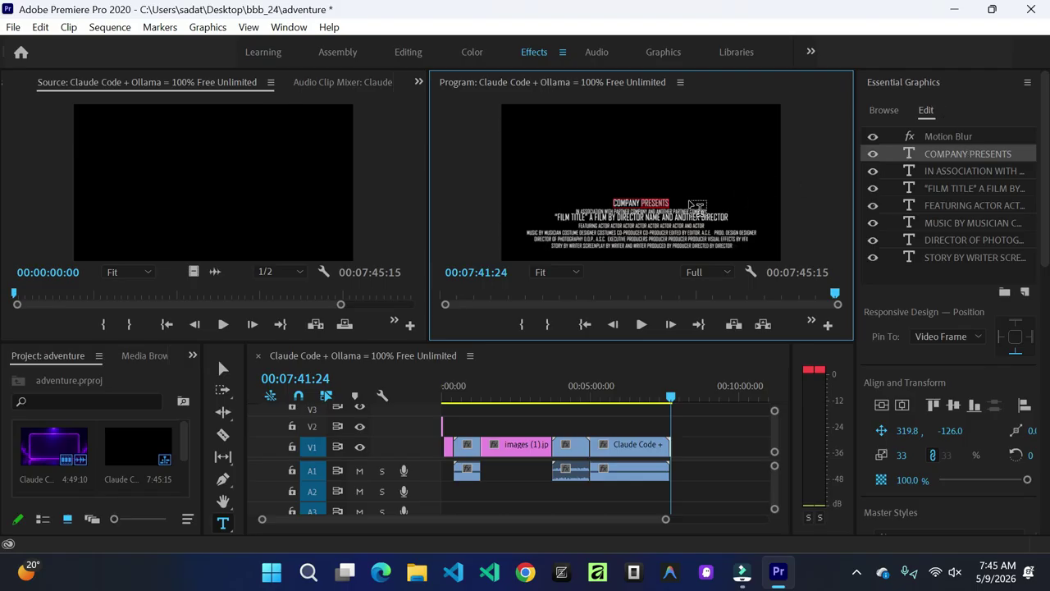
Step: Replace PRESENTS with 'SSAASASASSSASA' and go back to browsing My Templates
type("SSAASASASSSASA")
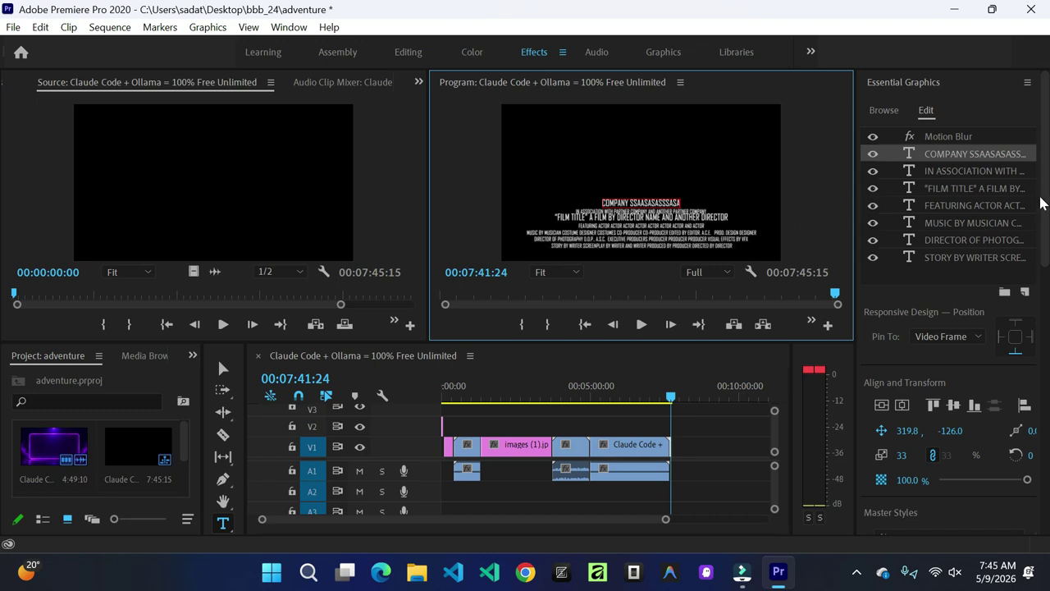
scroll(1047, 231, "down", 2)
left_click_drag(1047, 232, 1048, 336)
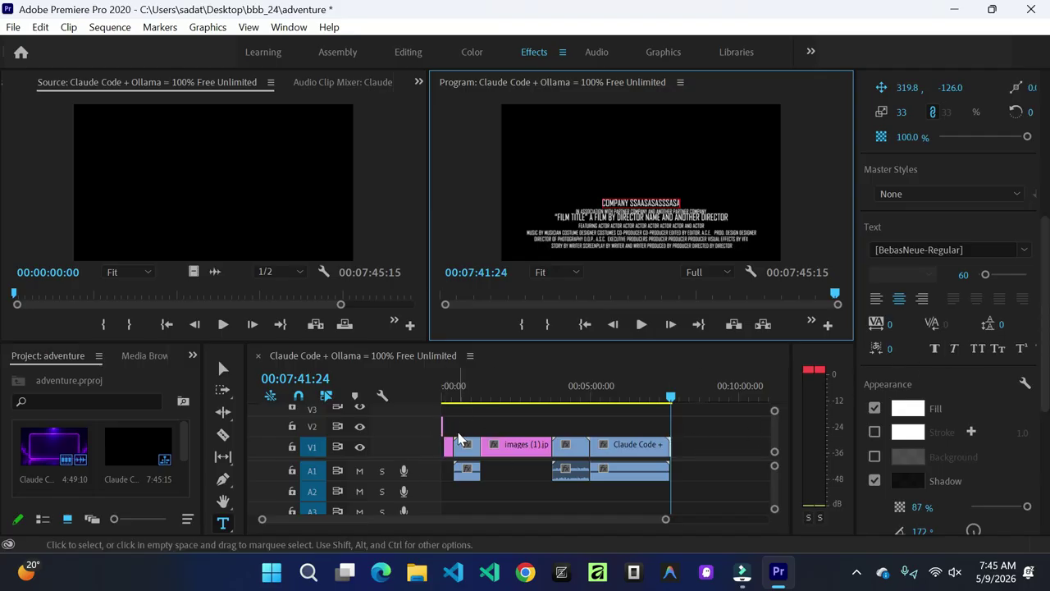
left_click_drag(1049, 306, 1040, 117)
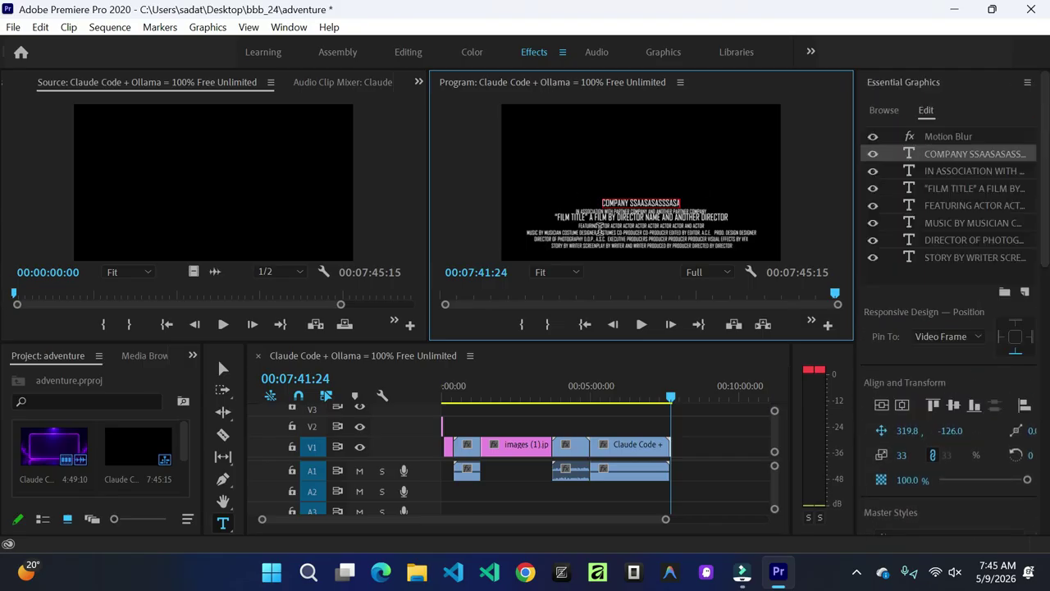
left_click(885, 114)
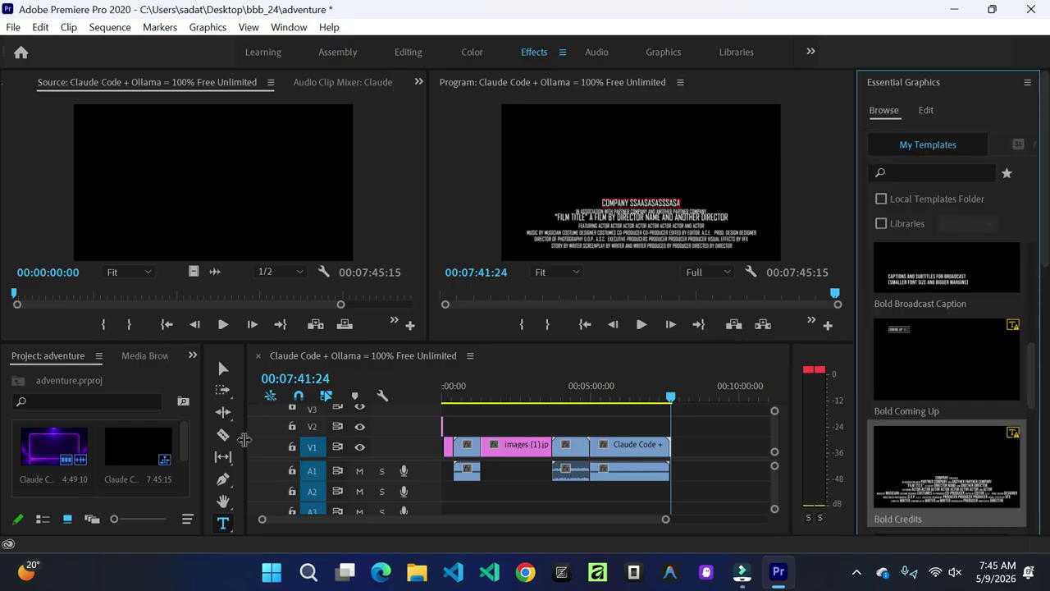
Step: Select the Pen tool and show its flyout with the Rectangle and Ellipse tools
left_click(227, 483)
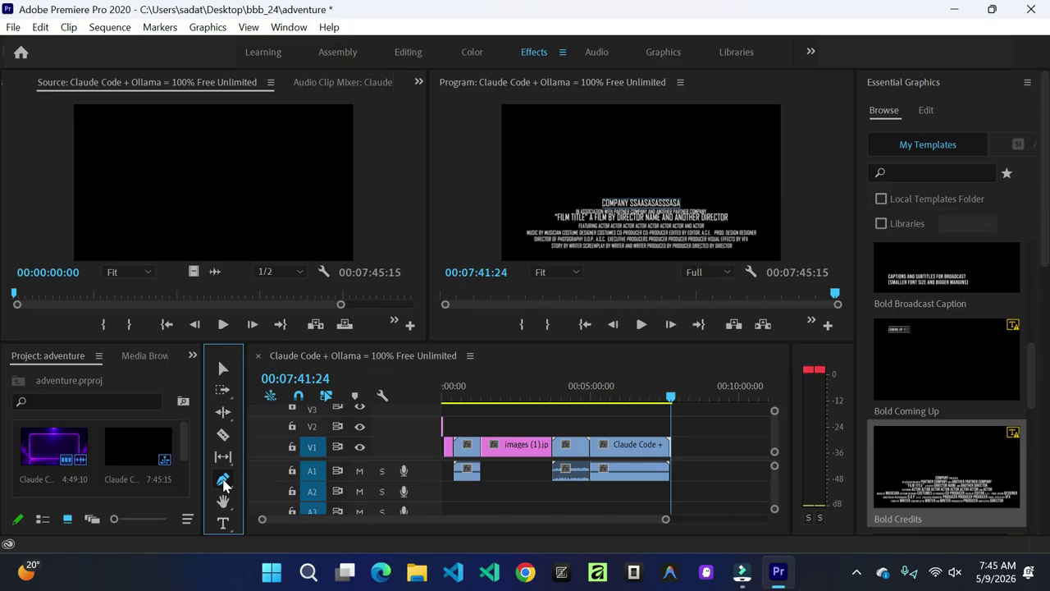
left_click(223, 482)
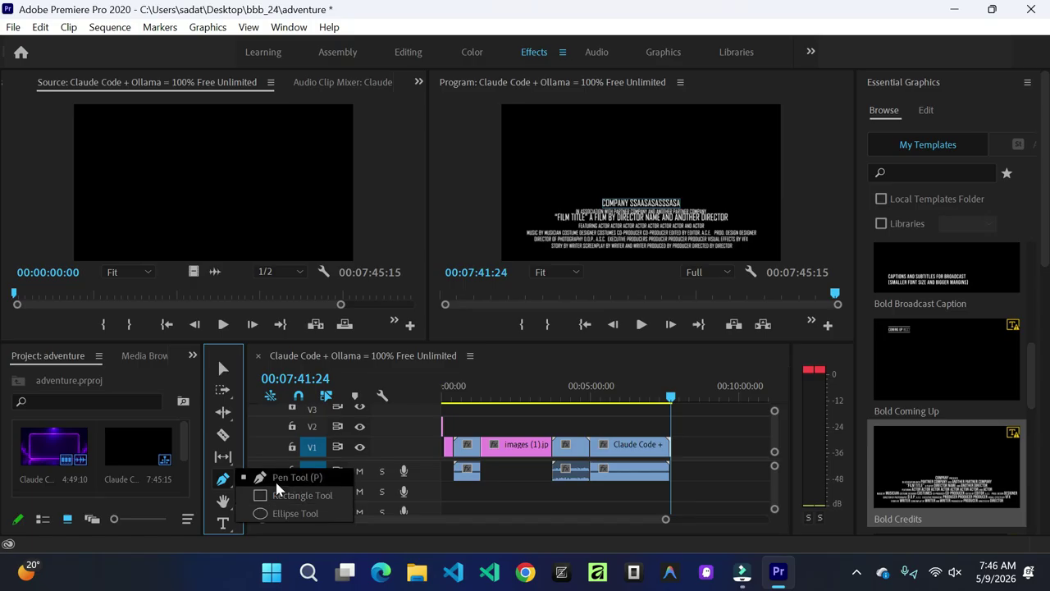
left_click(230, 485)
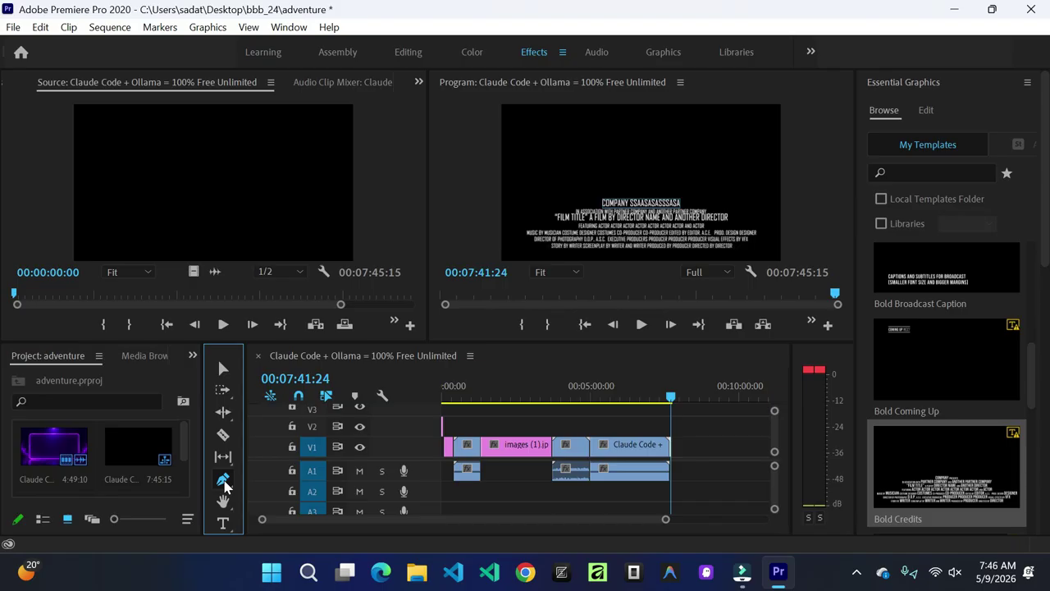
left_click(223, 482)
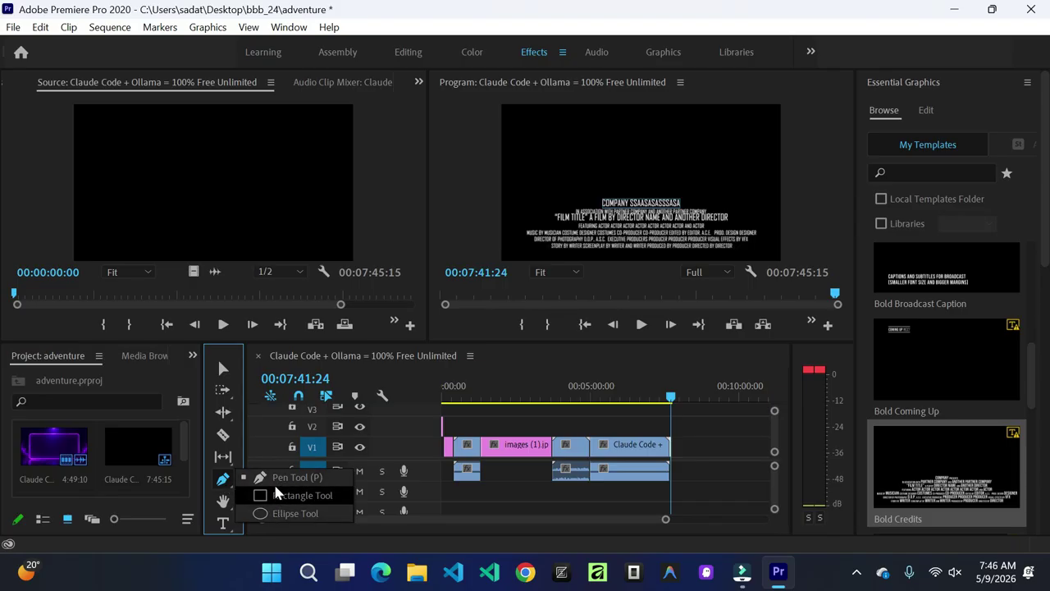
Step: Draw a rectangle above the credits text in the Program monitor
left_click(328, 495)
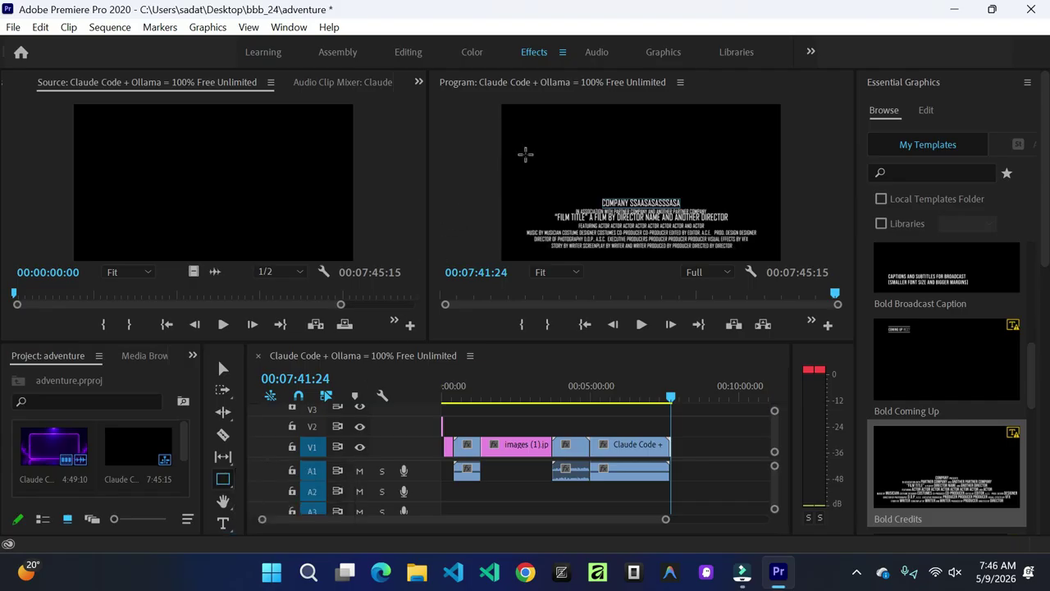
mouse_move(551, 129)
left_mouse_down()
mouse_move(588, 158)
mouse_move(725, 168)
left_mouse_up()
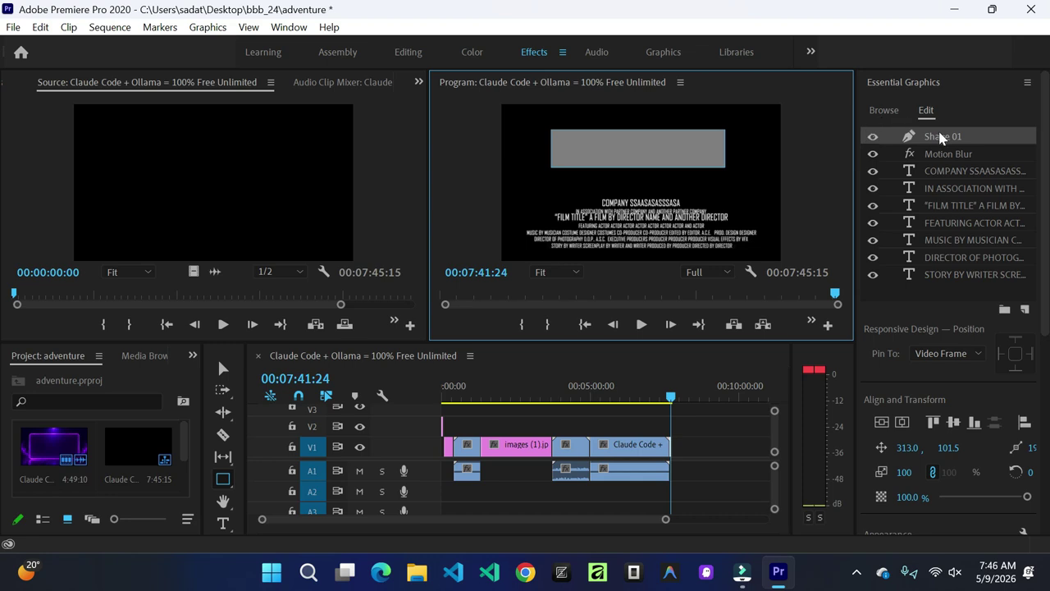
left_click(885, 110)
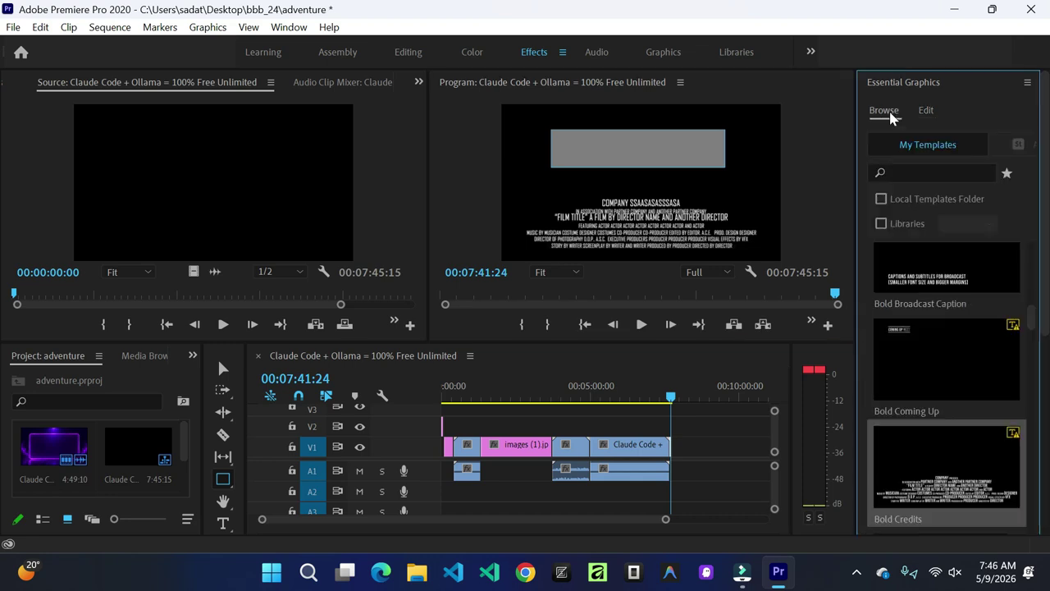
left_click(926, 108)
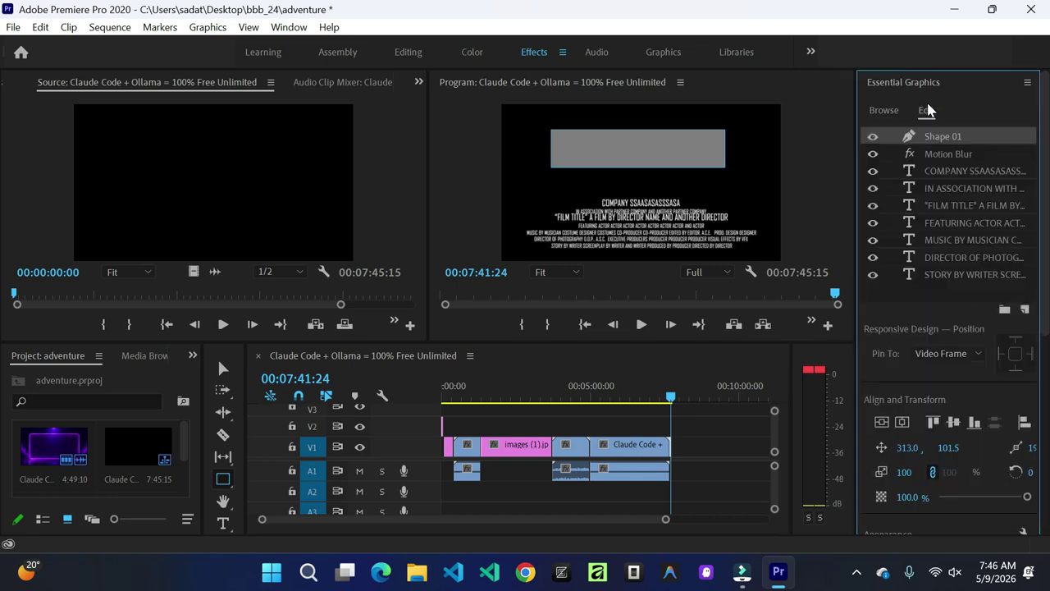
Step: Fill the rectangle dark red A70D0D from the Appearance Fill swatch
scroll(1042, 156, "down", 5)
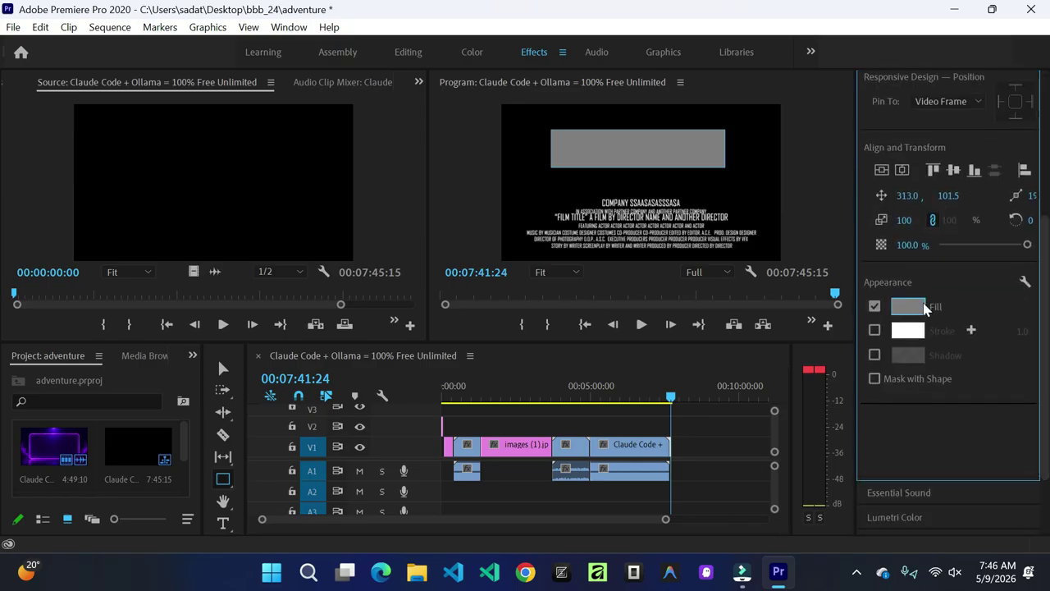
left_click(909, 306)
left_click(602, 398)
left_click(767, 237)
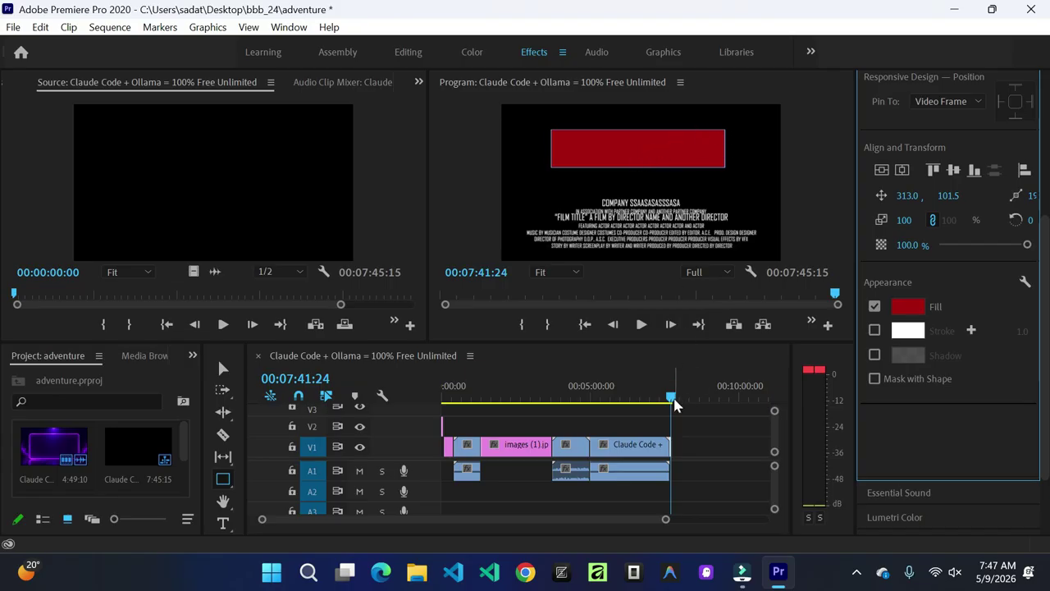
left_click_drag(673, 400, 595, 397)
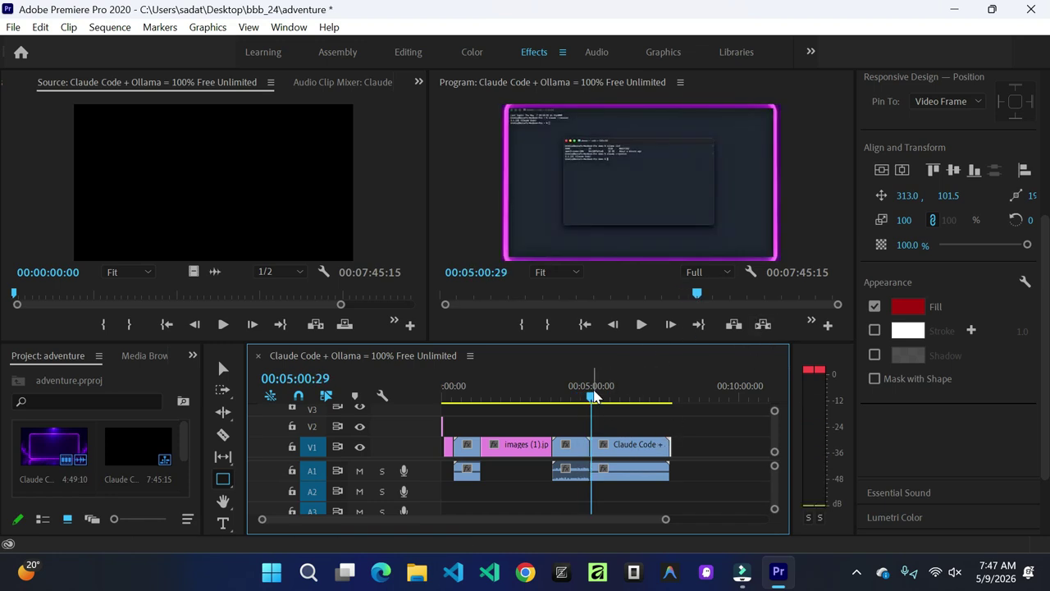
Step: Move the credits graphic clip from V1 onto V2, about 2:47 earlier over the Flutter clip
left_click_drag(595, 402, 670, 403)
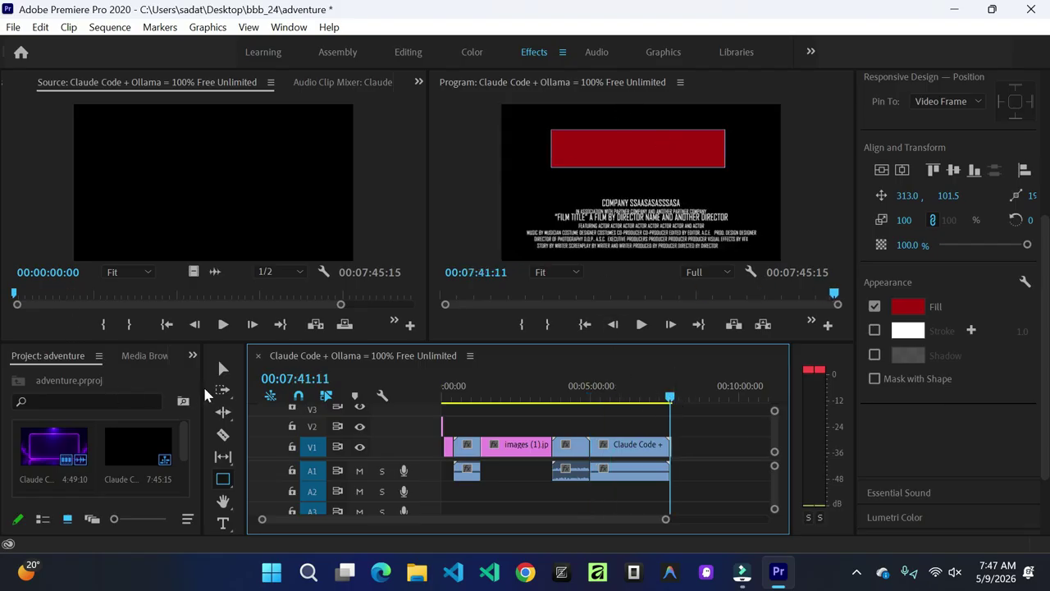
left_click(222, 369)
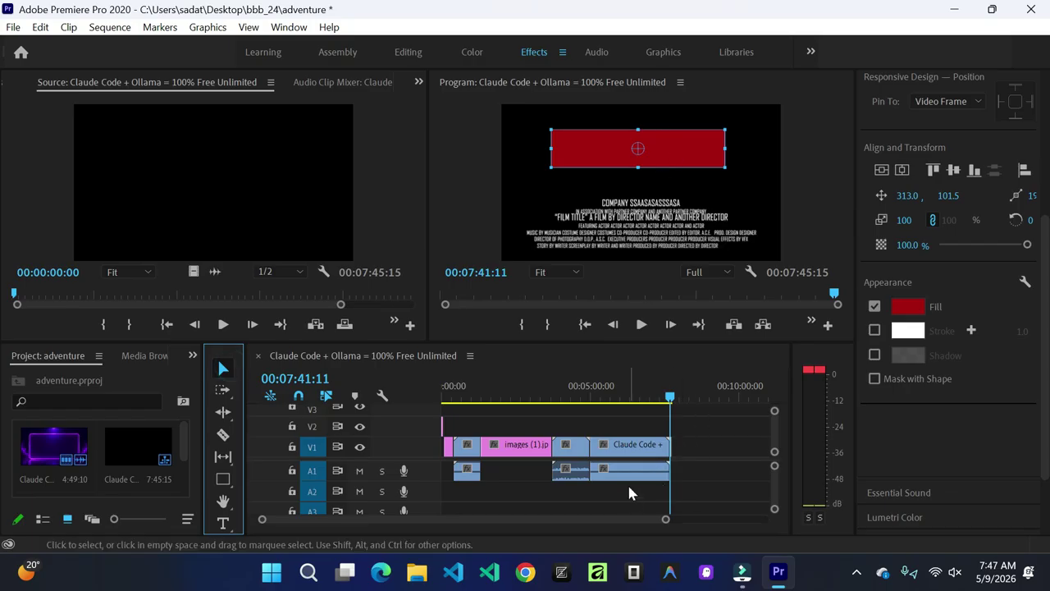
left_click_drag(671, 397, 648, 397)
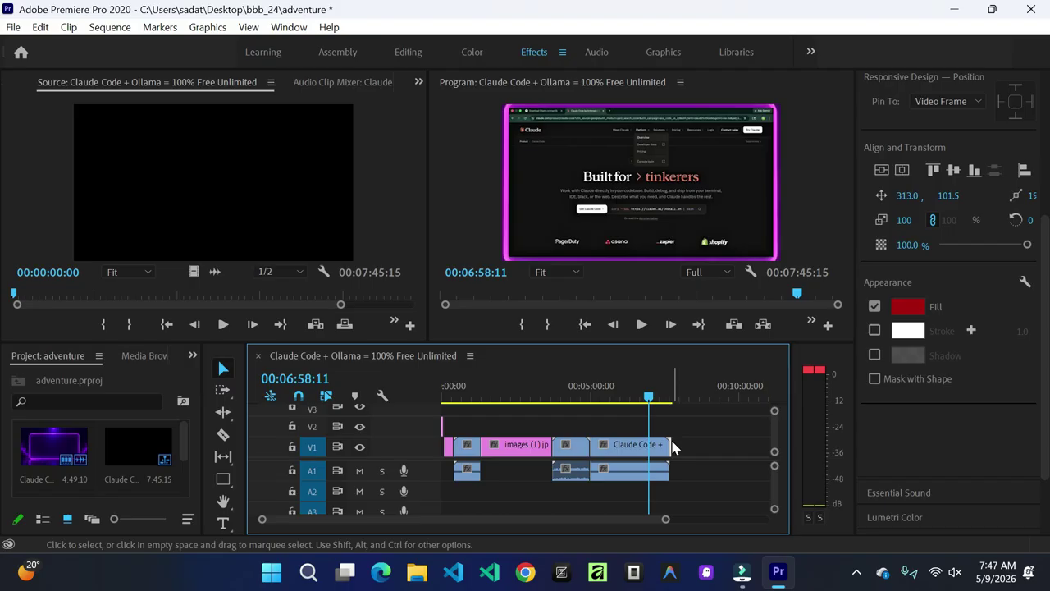
left_click_drag(666, 522, 577, 524)
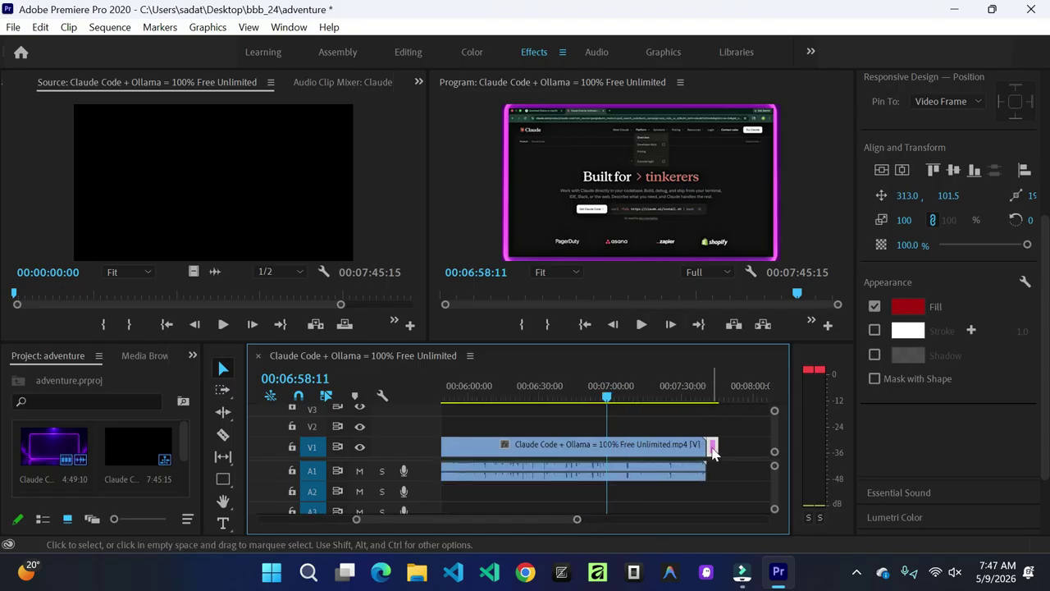
left_click_drag(712, 451, 606, 433)
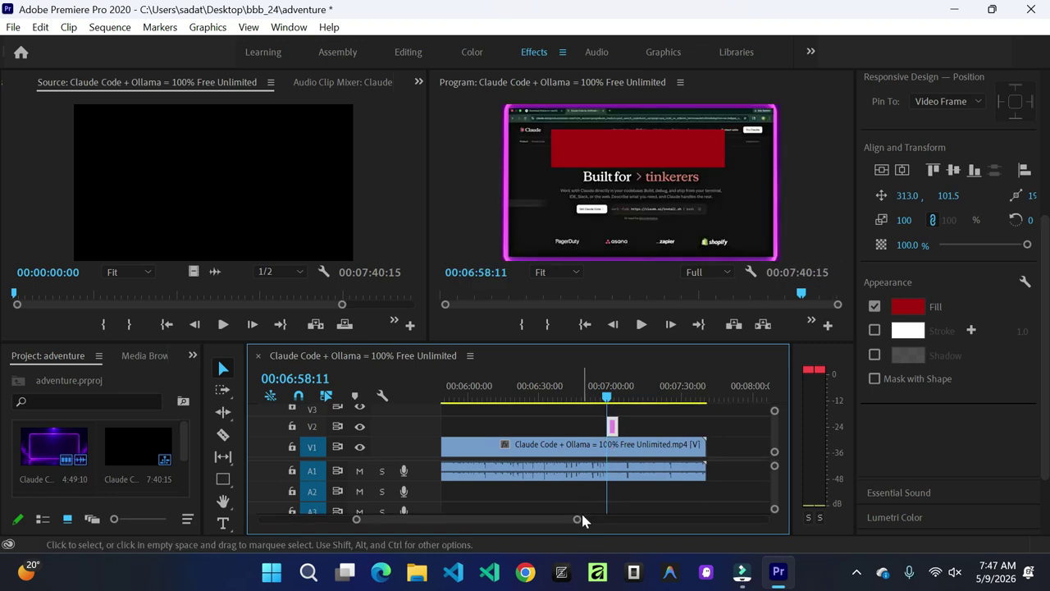
left_click_drag(581, 520, 665, 526)
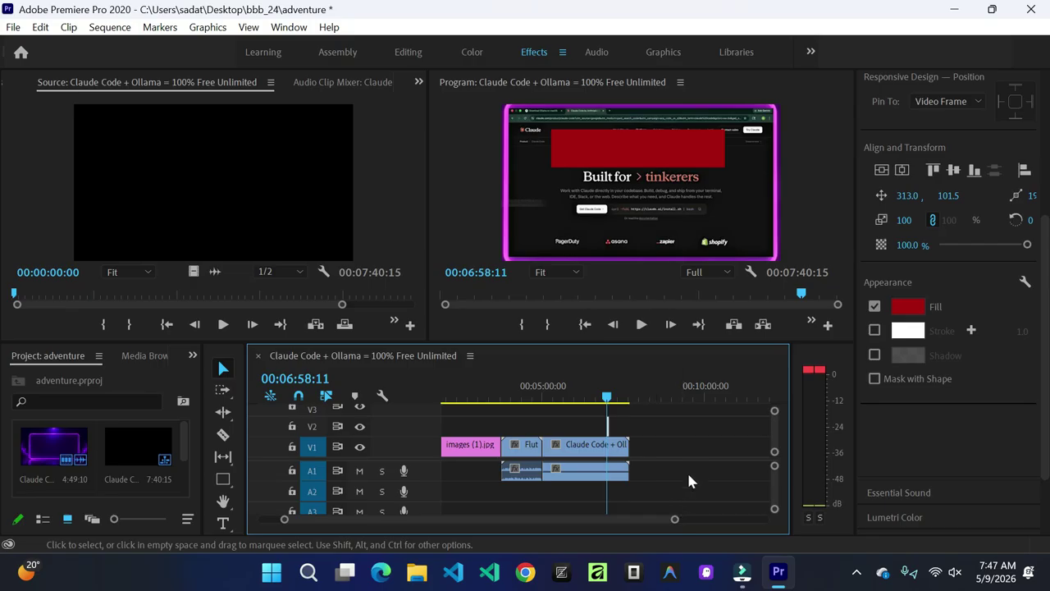
scroll(691, 466, "up", 2)
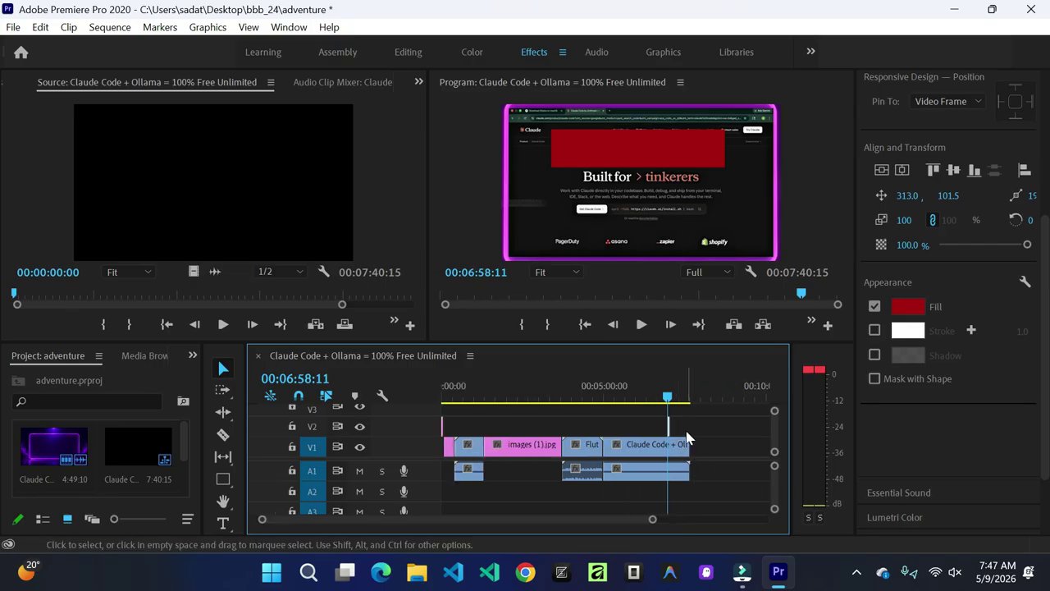
left_click_drag(670, 431, 580, 440)
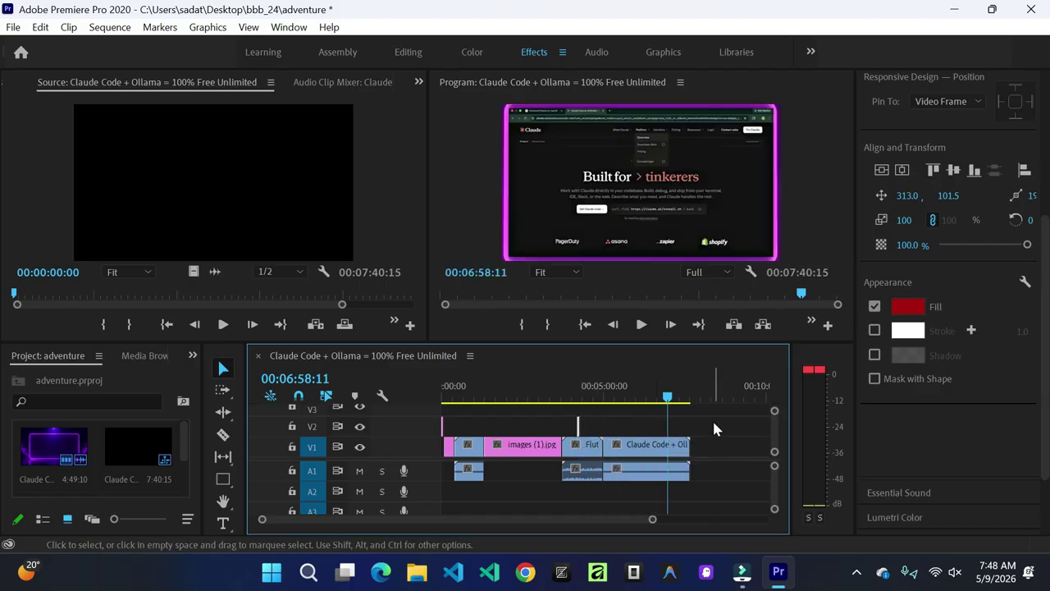
Step: Drag the red bar down to the lower third and widen it to the left
left_click_drag(668, 399, 584, 402)
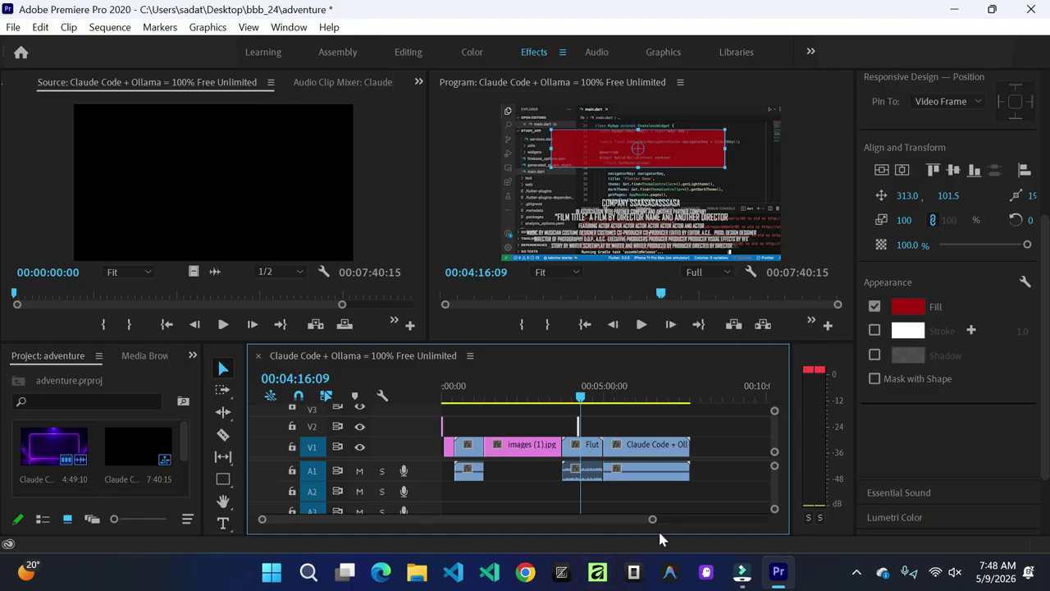
left_click_drag(652, 522, 579, 509)
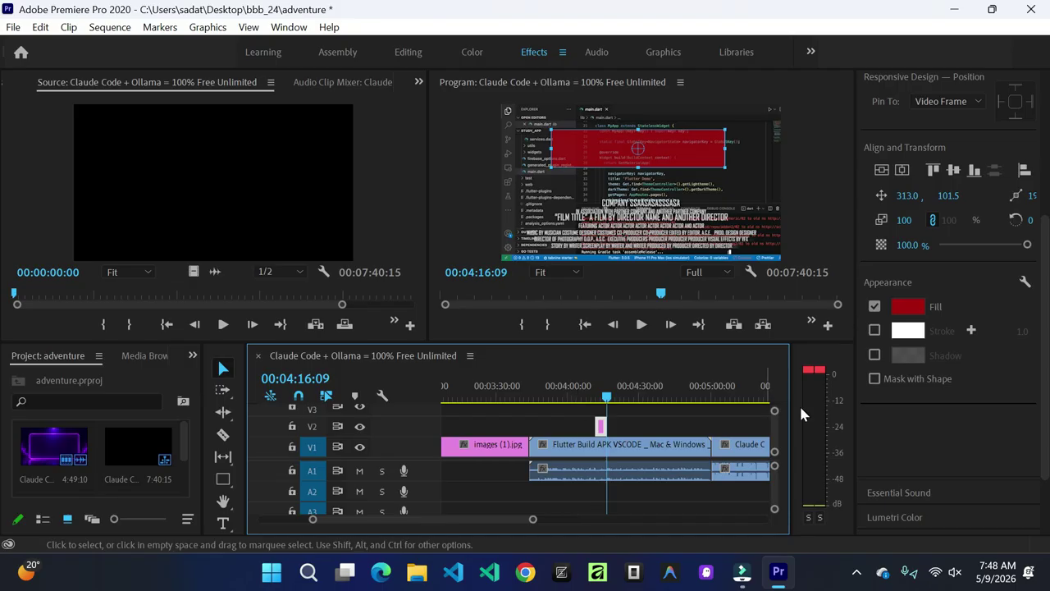
left_click_drag(609, 141, 611, 237)
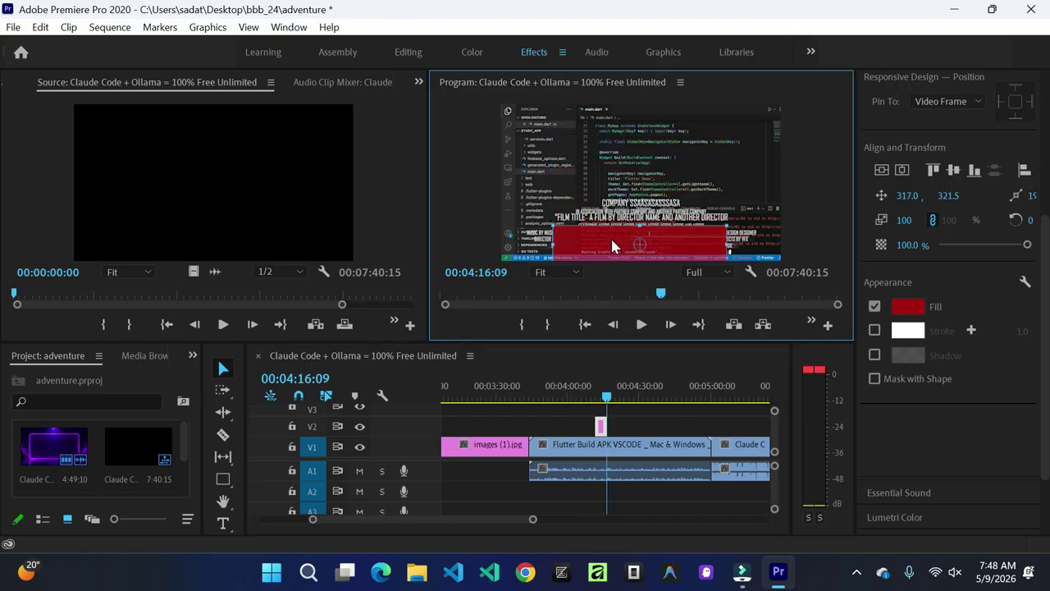
left_click_drag(554, 245, 502, 246)
Step: Stretch the bar to the right, lower its top edge, and give it a dark fill
left_click_drag(729, 246, 784, 248)
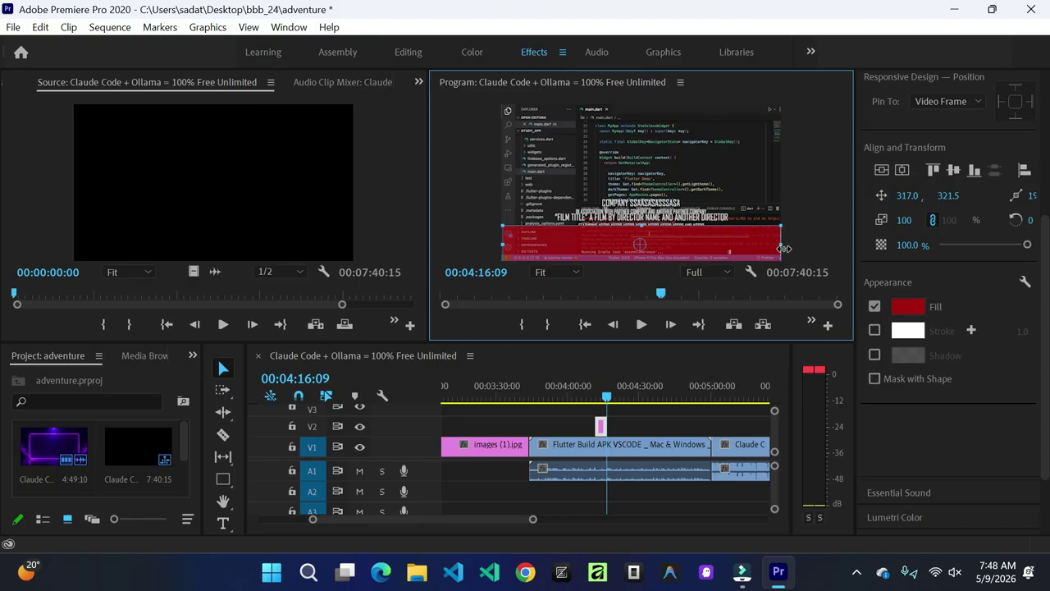
left_click_drag(640, 226, 641, 238)
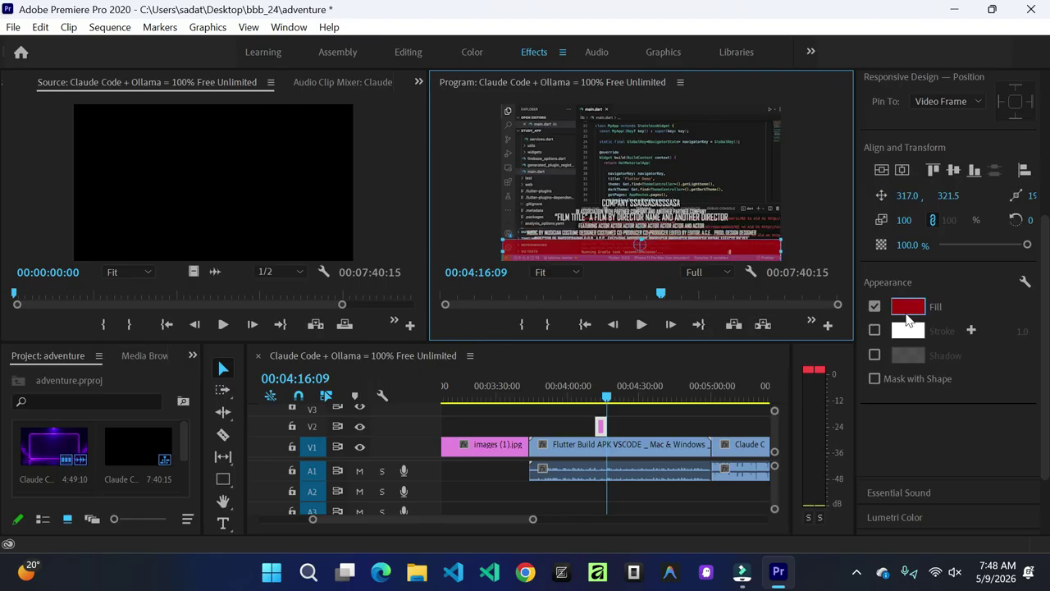
left_click(908, 307)
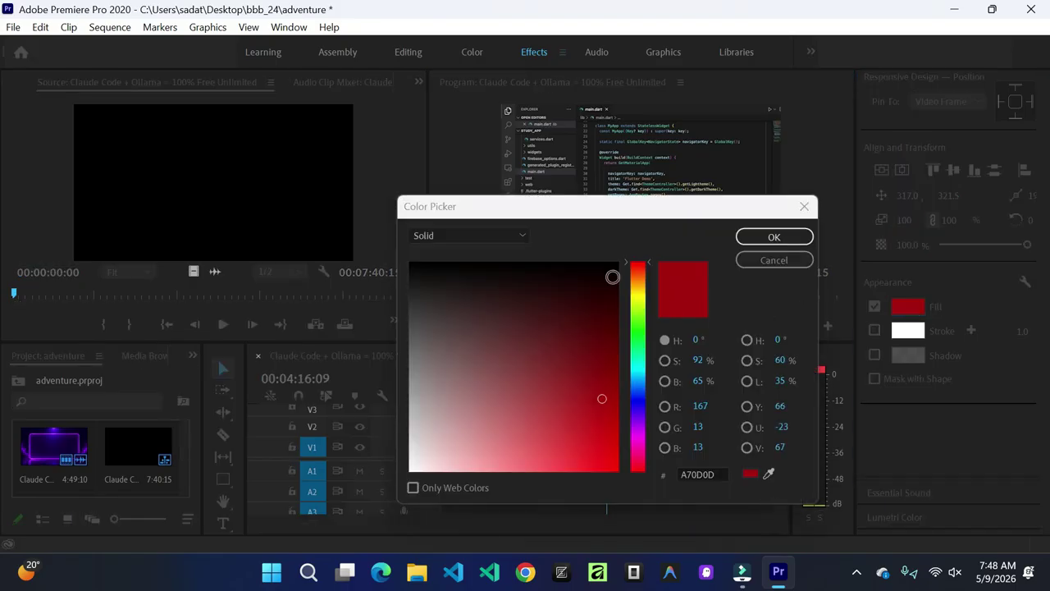
left_click(606, 274)
left_click(769, 237)
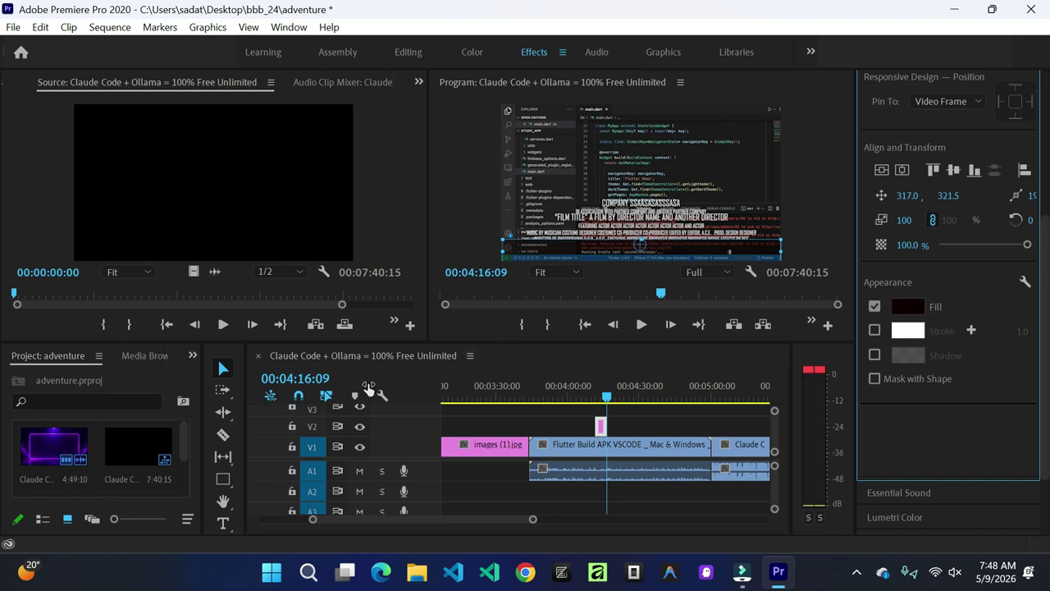
Step: Set the bar's solid fill to near-black 050303 and nudge it up to 315.0, 313.5
left_click(910, 308)
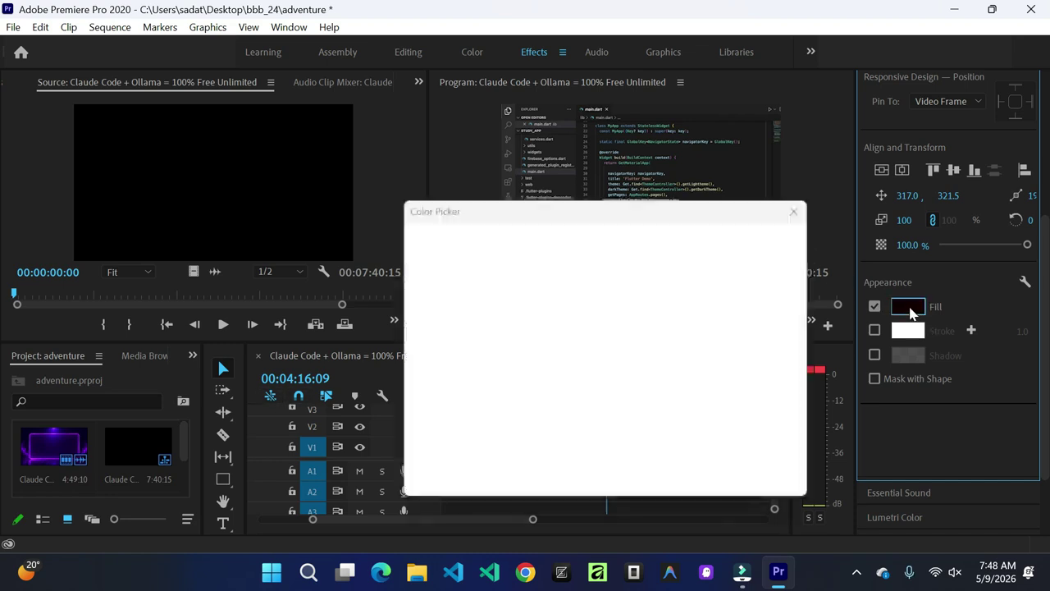
left_click(520, 265)
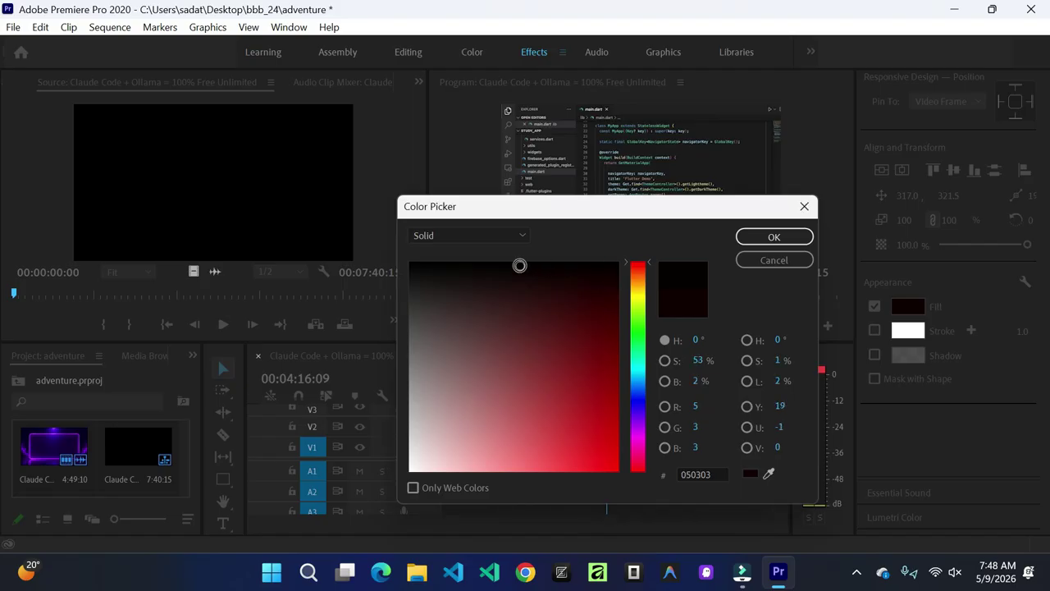
left_click(522, 235)
left_click(579, 244)
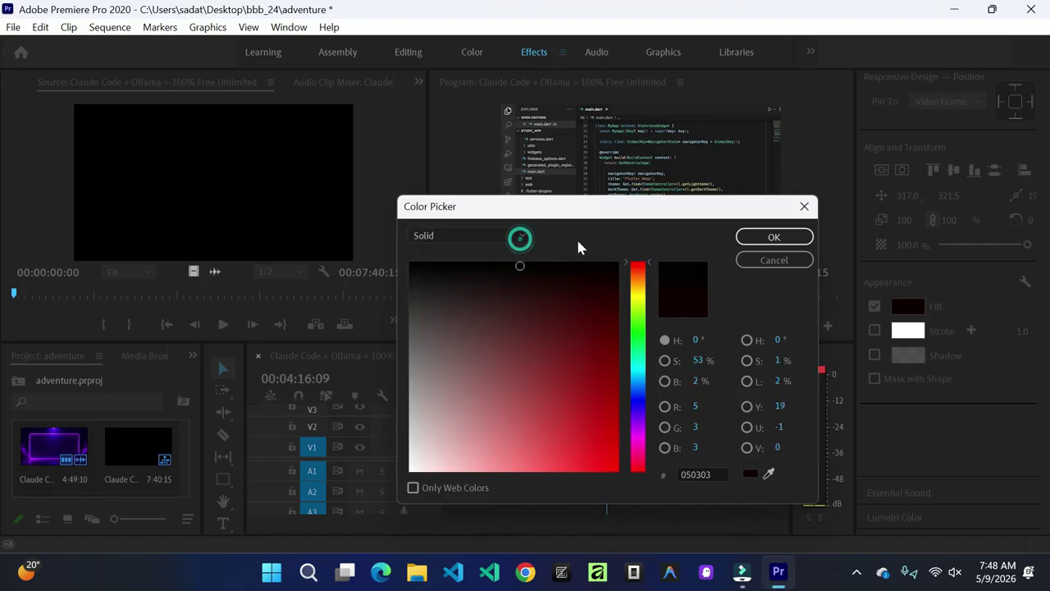
left_click(762, 239)
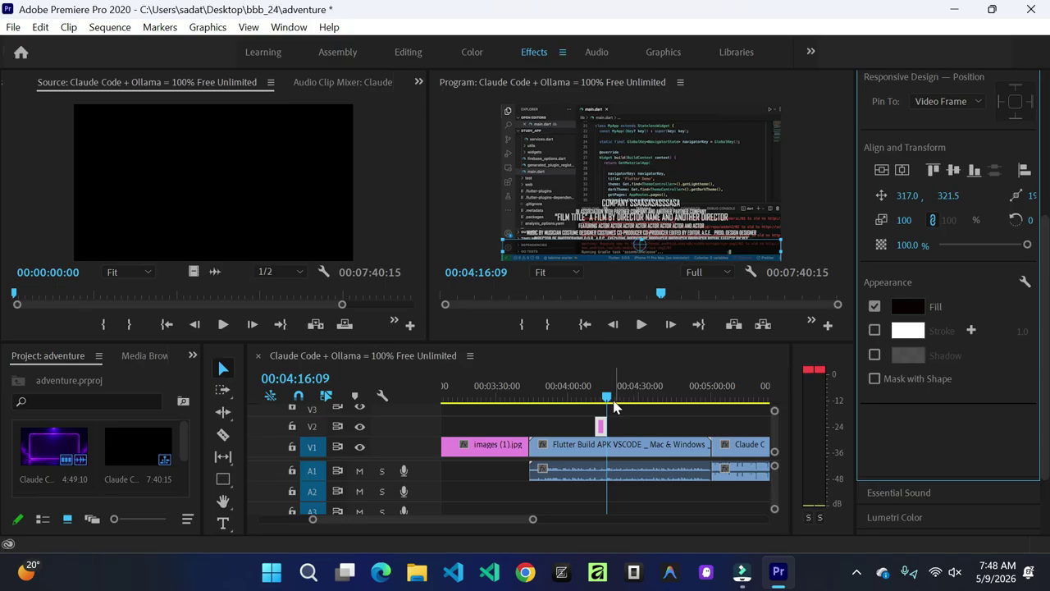
mouse_move(607, 416)
left_mouse_down()
mouse_move(528, 421)
mouse_move(601, 426)
left_mouse_up()
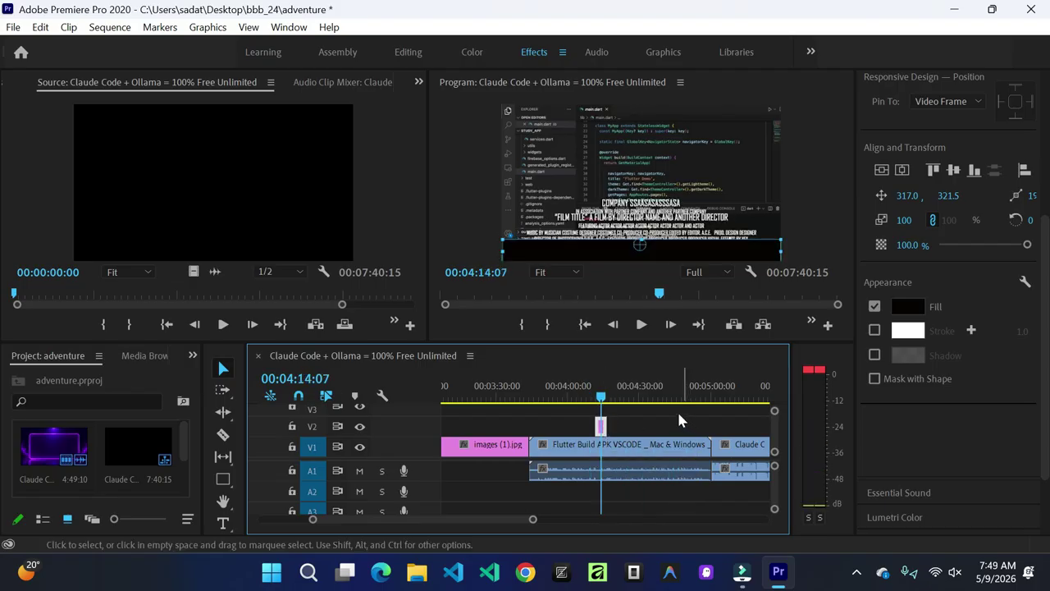
left_click_drag(656, 243, 655, 239)
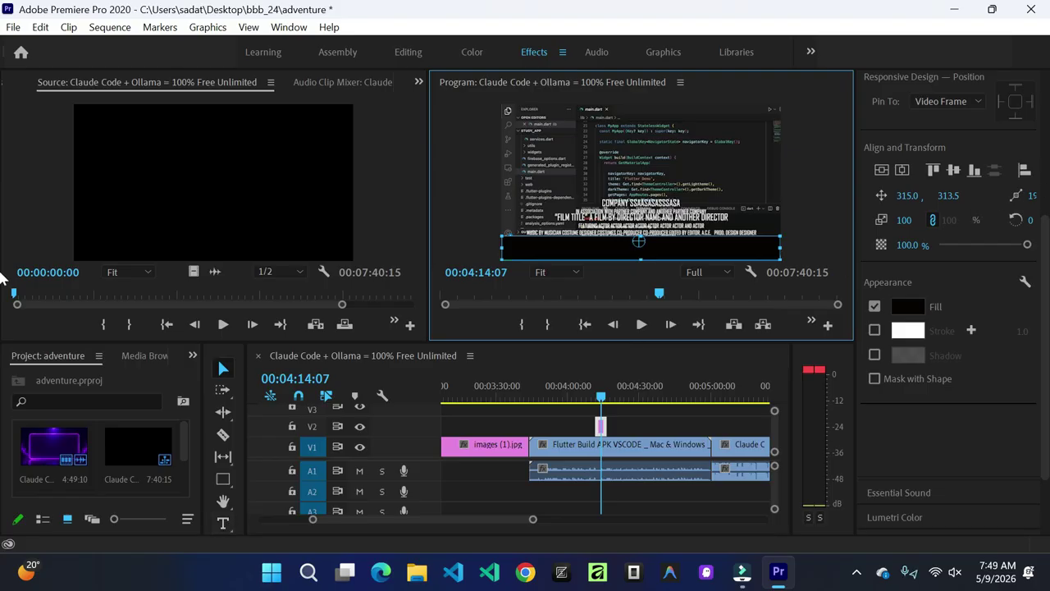
Step: Scroll through the My Templates list and back up to the Angled title presets
scroll(1047, 298, "up", 1)
scroll(1046, 298, "up", 5)
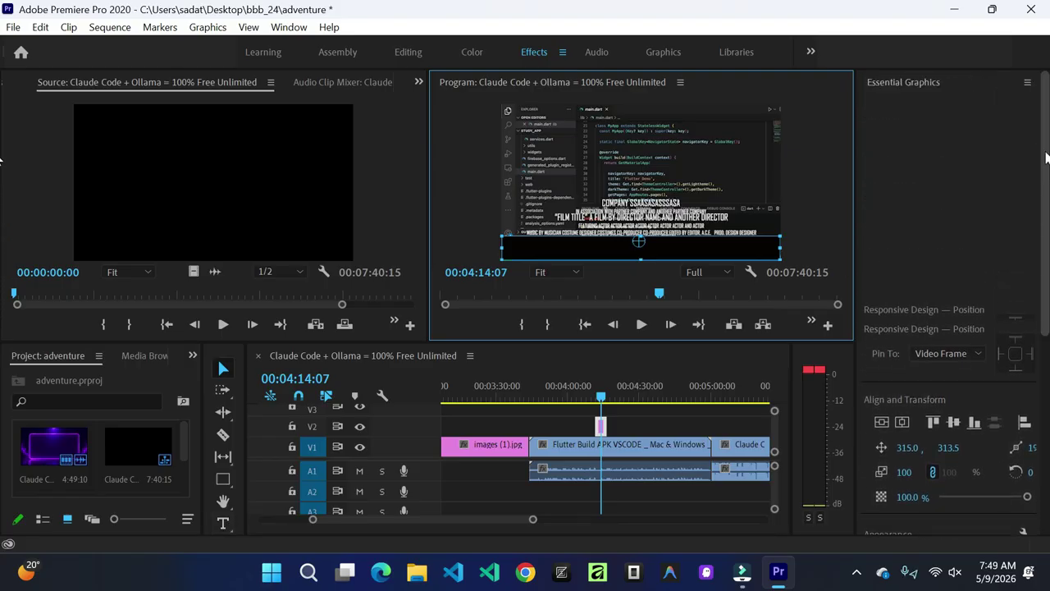
left_click(894, 112)
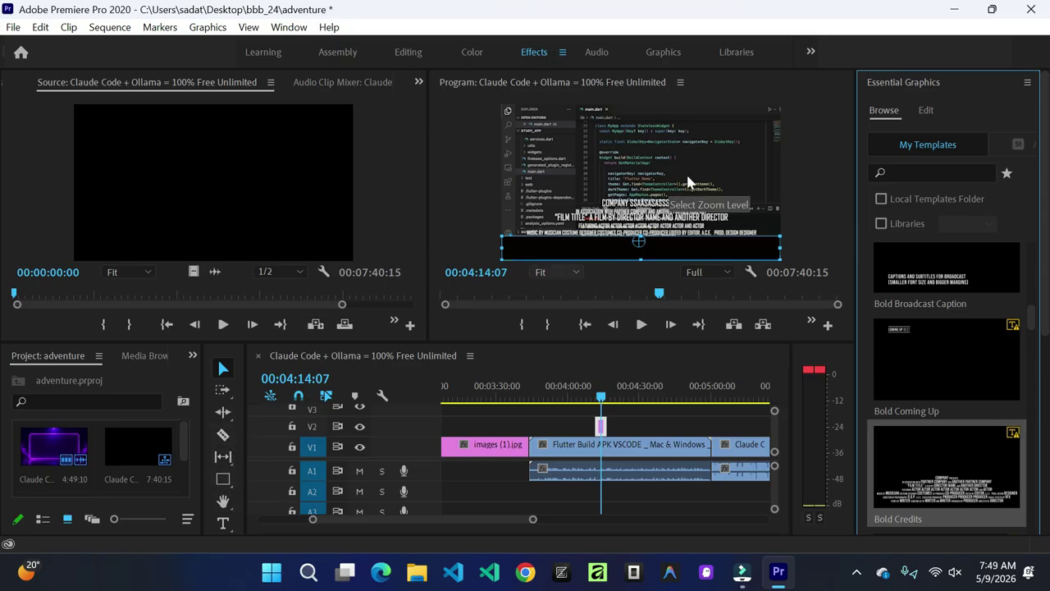
left_click_drag(1046, 175, 1046, 214)
scroll(1026, 233, "down", 2)
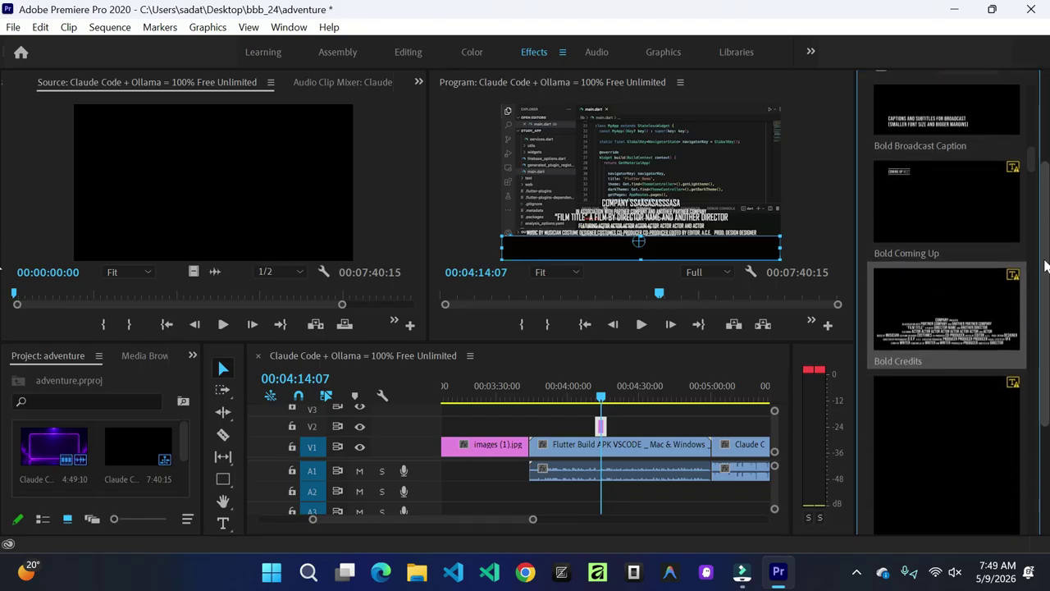
scroll(1023, 233, "down", 15)
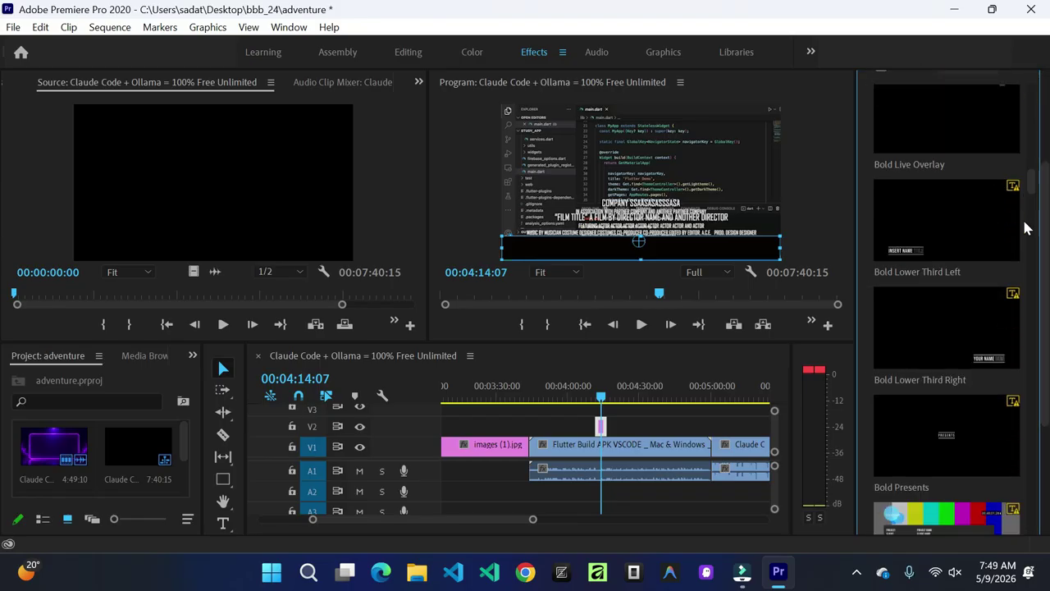
scroll(1025, 228, "down", 5)
scroll(1026, 228, "down", 12)
scroll(1025, 228, "down", 10)
scroll(1025, 228, "down", 9)
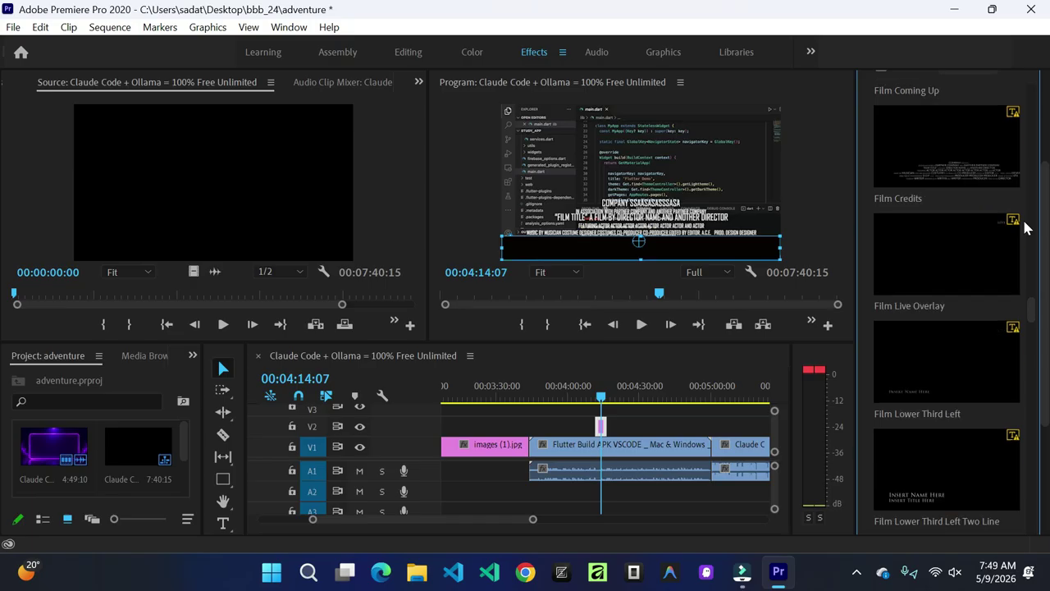
scroll(1025, 228, "down", 2)
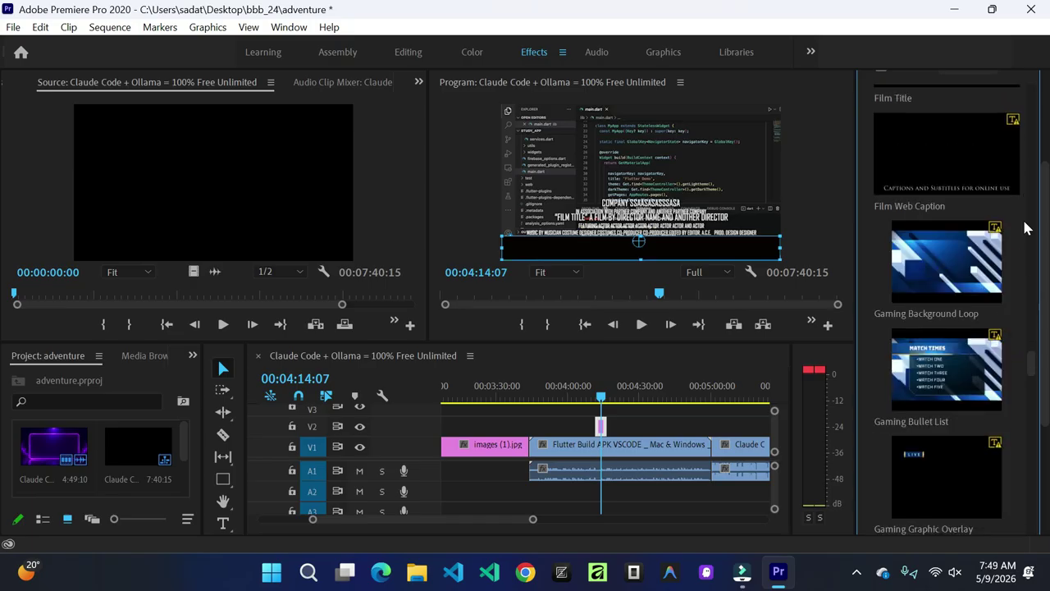
scroll(1025, 228, "down", 9)
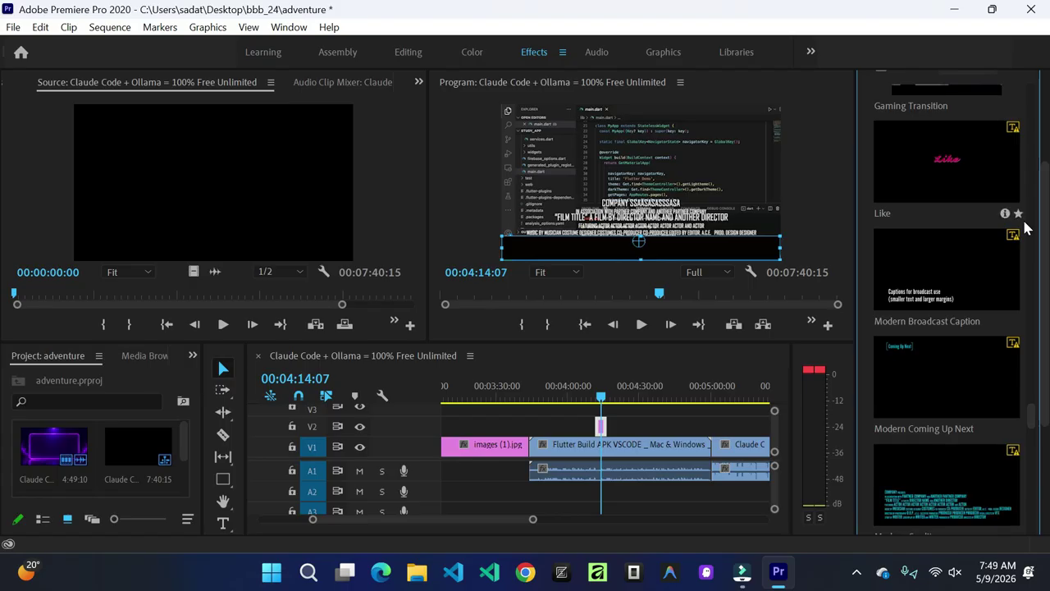
scroll(1024, 228, "down", 2)
scroll(1024, 228, "up", 6)
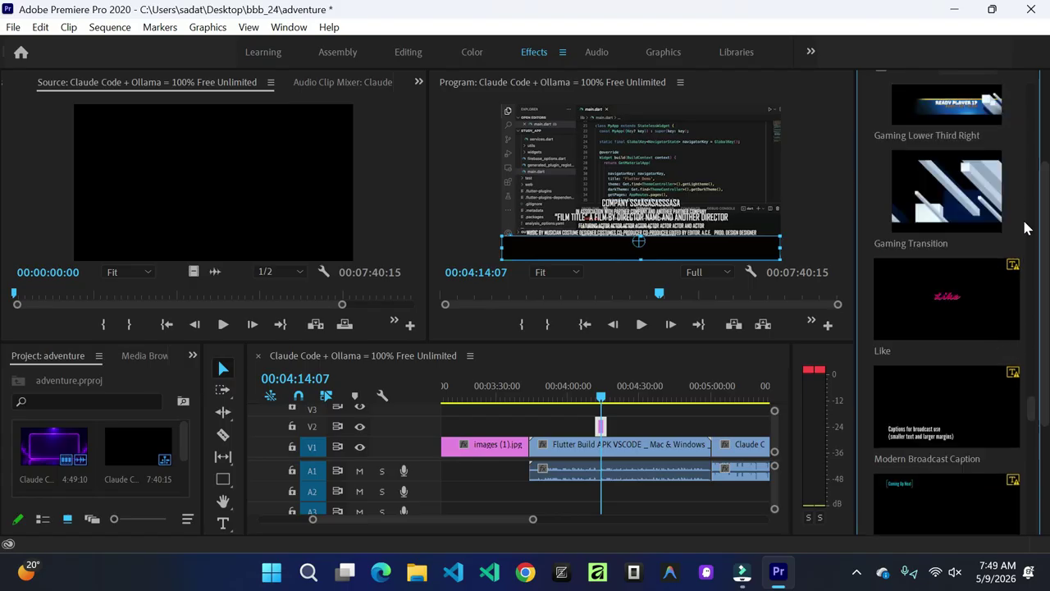
scroll(1025, 227, "up", 1)
scroll(1025, 227, "up", 5)
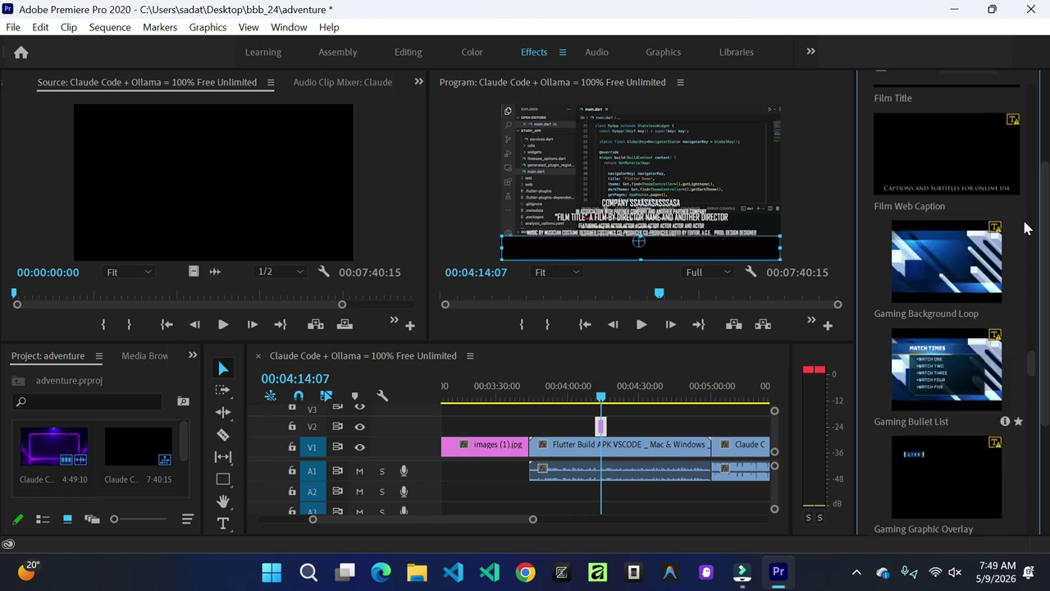
scroll(1024, 228, "up", 4)
scroll(1024, 228, "down", 1)
scroll(1024, 227, "up", 1)
scroll(1024, 227, "up", 3)
scroll(1024, 227, "up", 1)
scroll(1024, 227, "up", 1)
scroll(1024, 228, "up", 4)
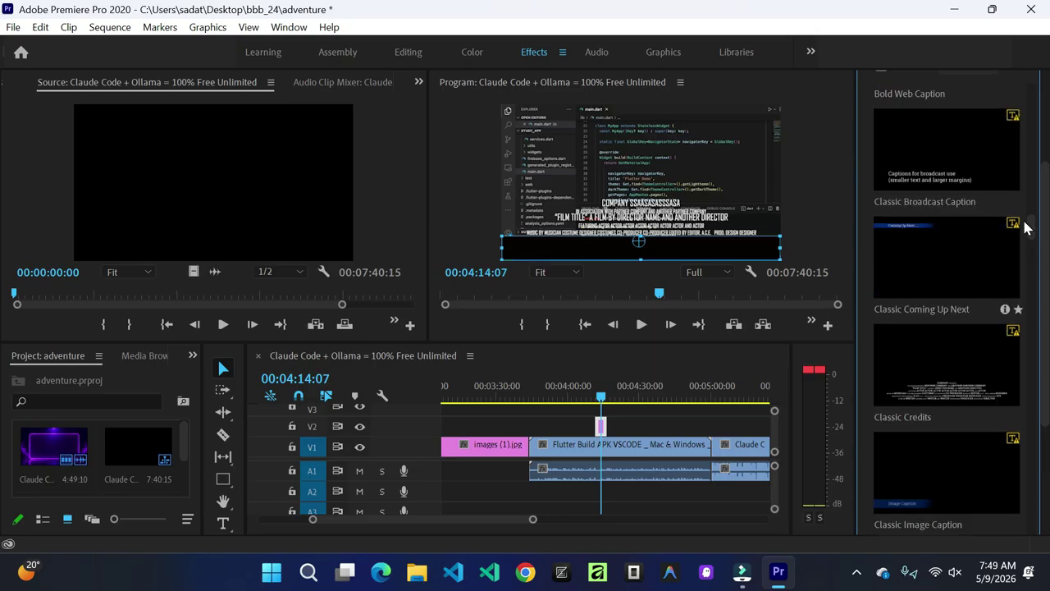
scroll(1024, 228, "up", 1)
scroll(1024, 228, "down", 1)
scroll(1024, 227, "up", 3)
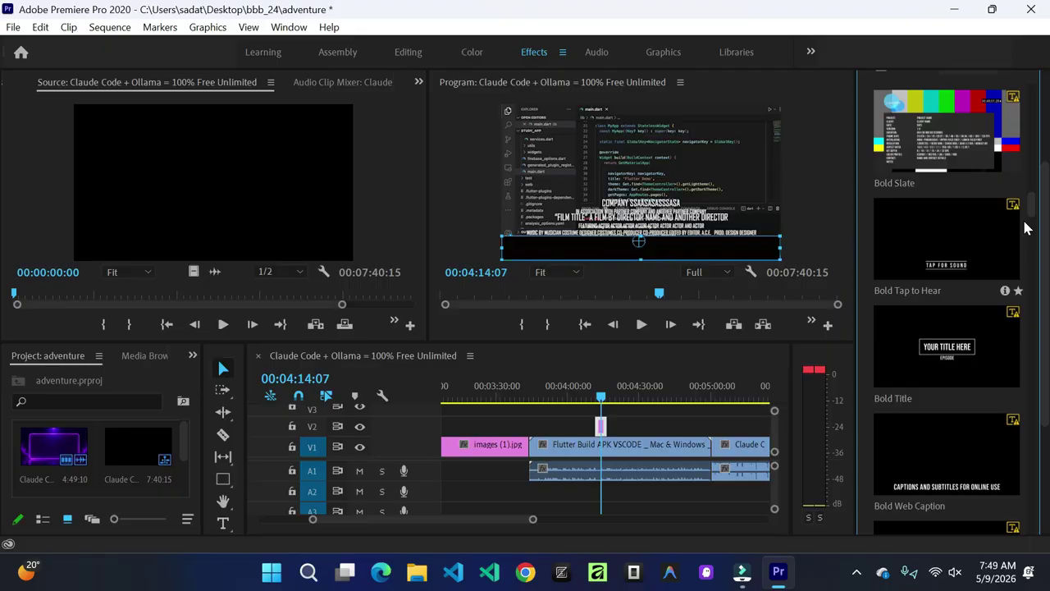
scroll(1024, 227, "up", 7)
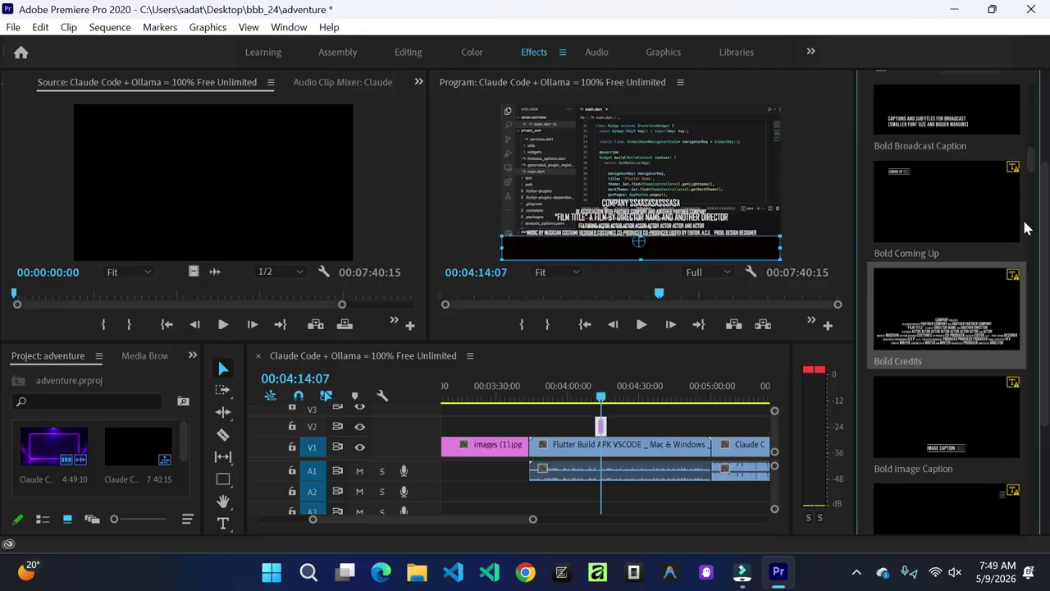
scroll(1024, 228, "up", 5)
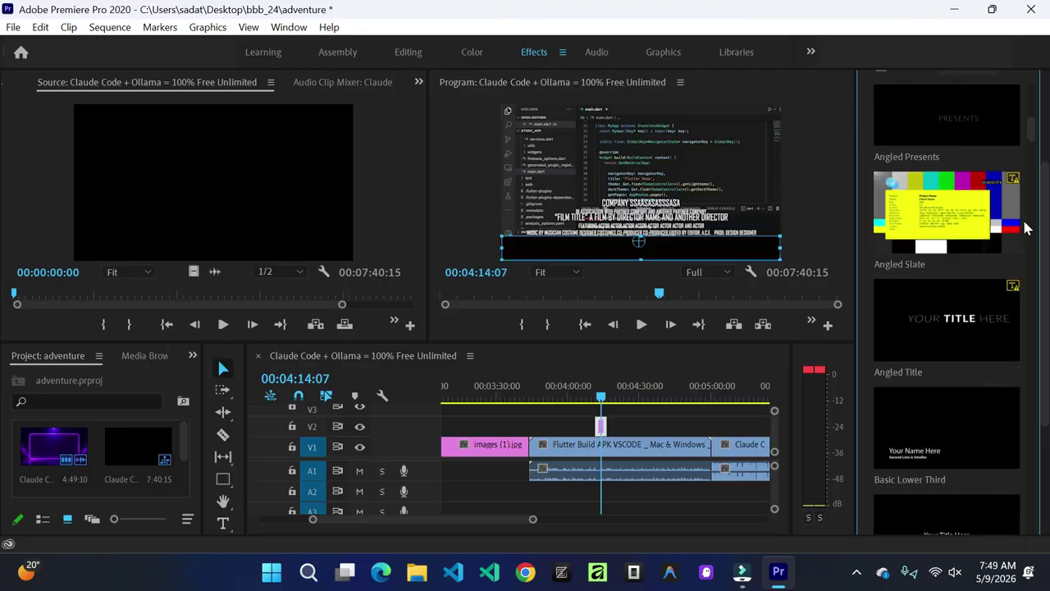
scroll(1024, 227, "up", 5)
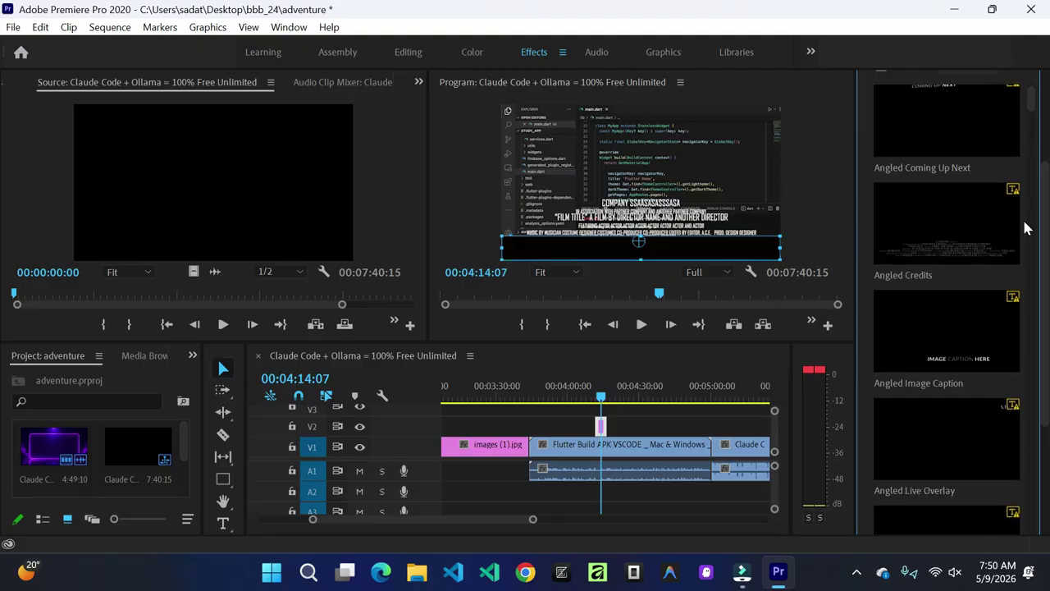
scroll(1024, 227, "up", 1)
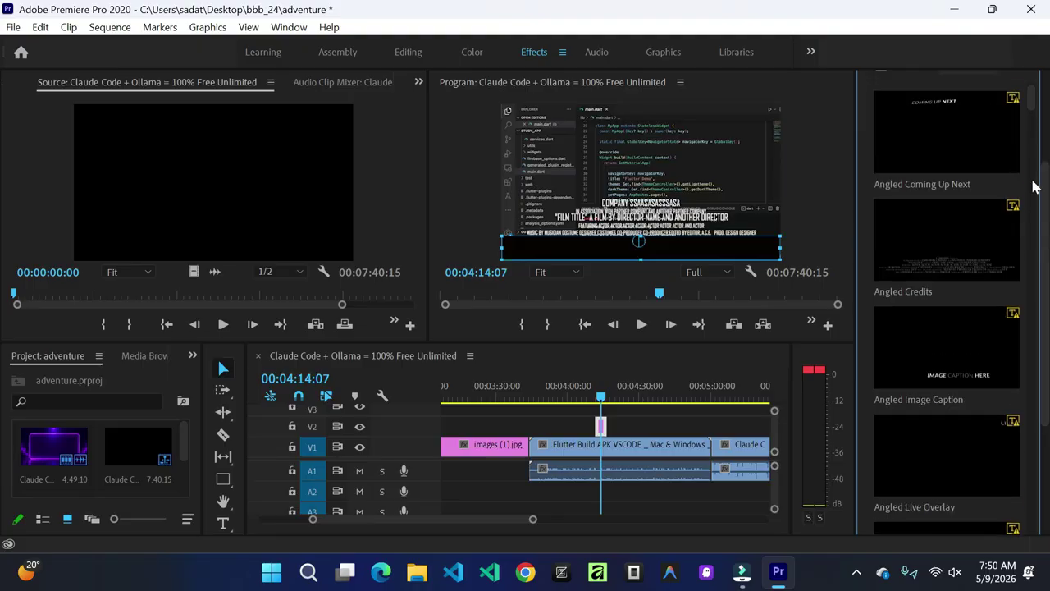
scroll(1047, 215, "up", 5)
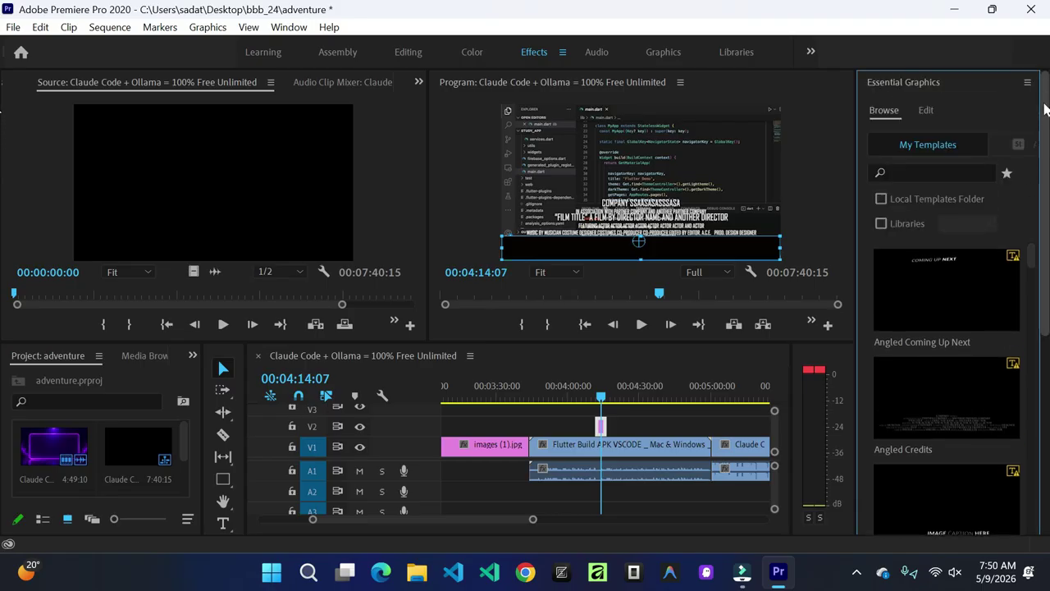
Step: Search 'SUBT', place Bold Web Caption on V2 near 04:30, and accept the BebasNeue-Regular substitution
left_click(929, 171)
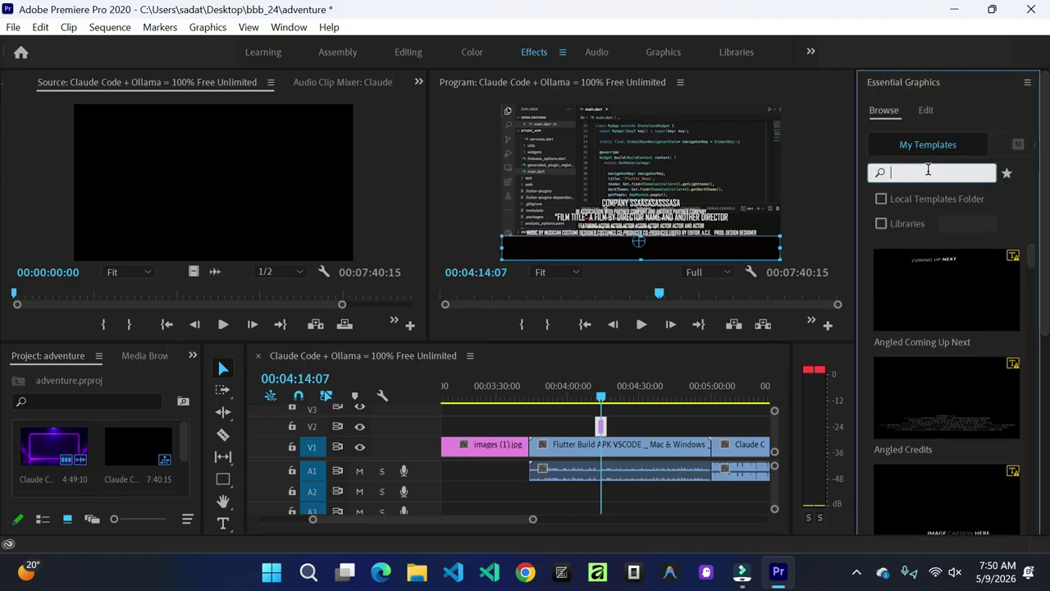
type("SUBT")
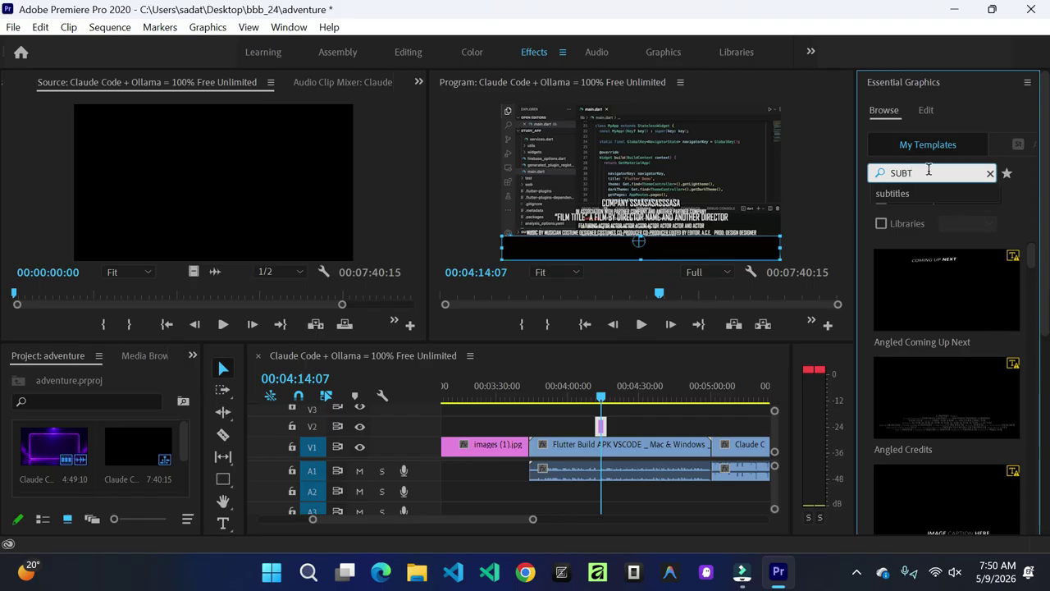
left_click(917, 190)
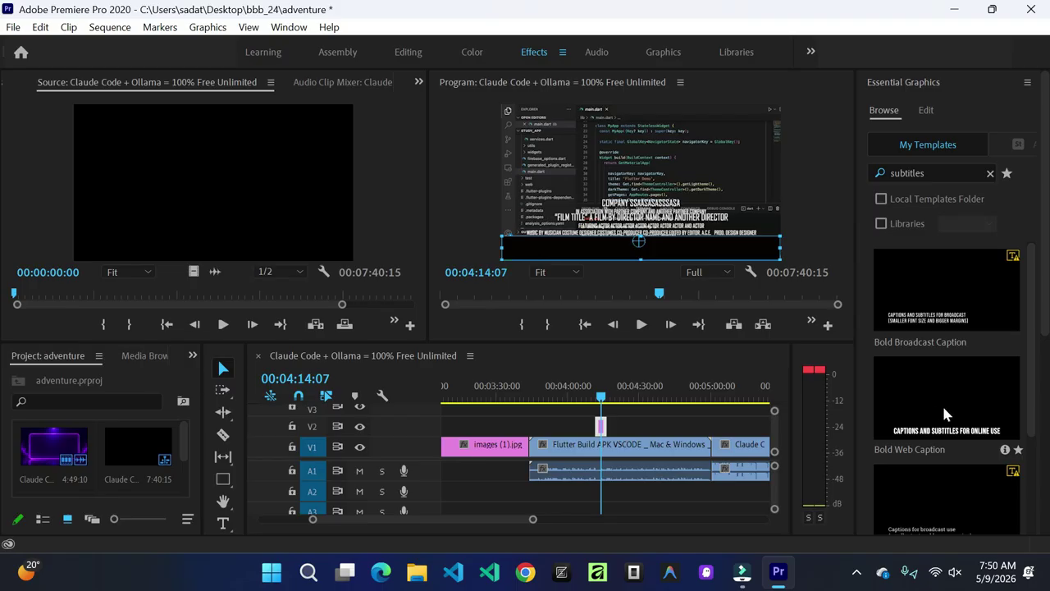
left_click_drag(945, 417, 639, 432)
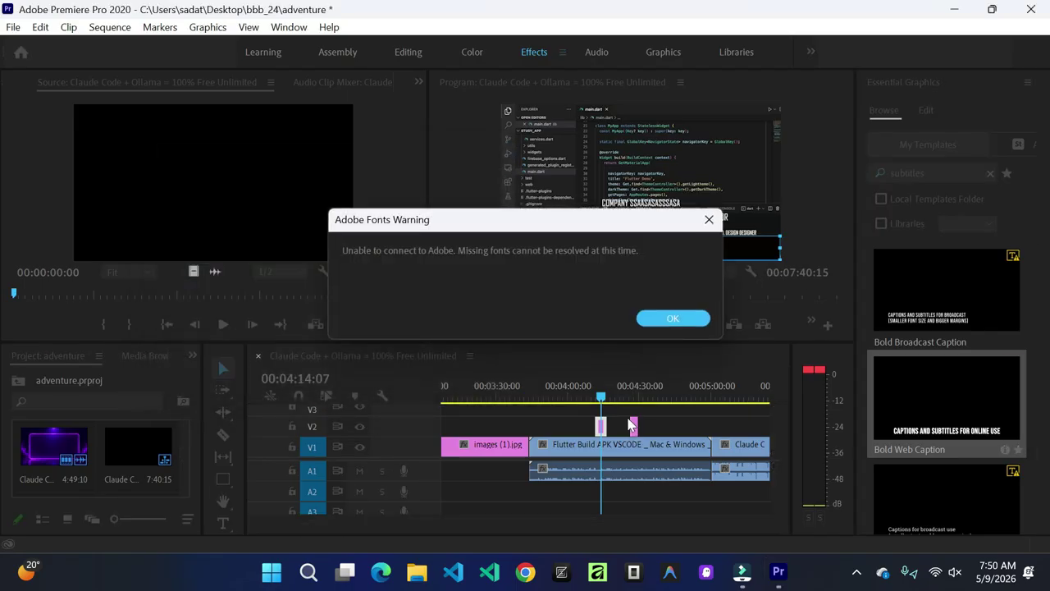
left_click(683, 325)
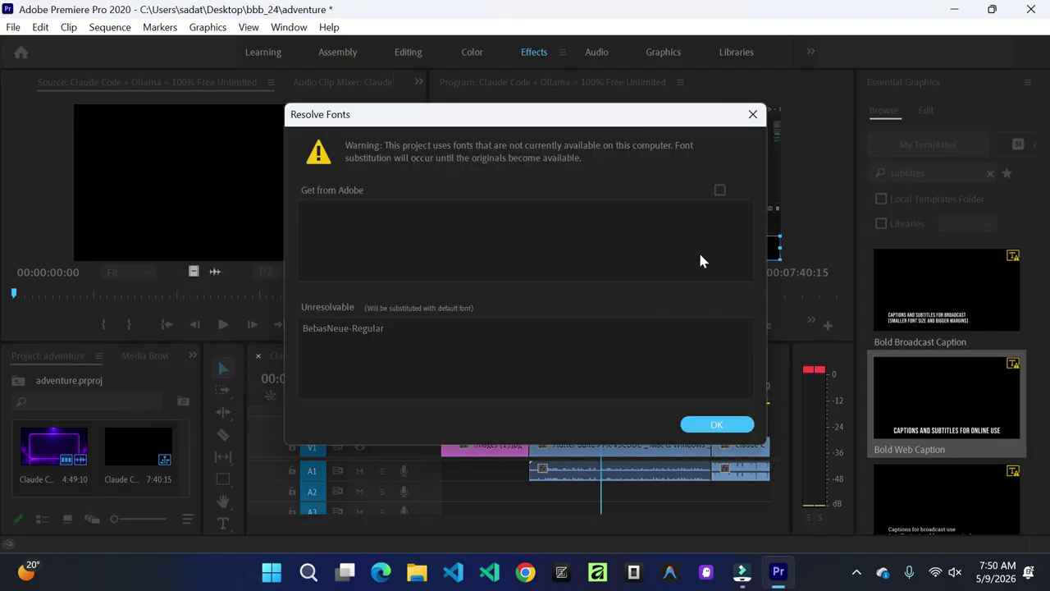
left_click(714, 425)
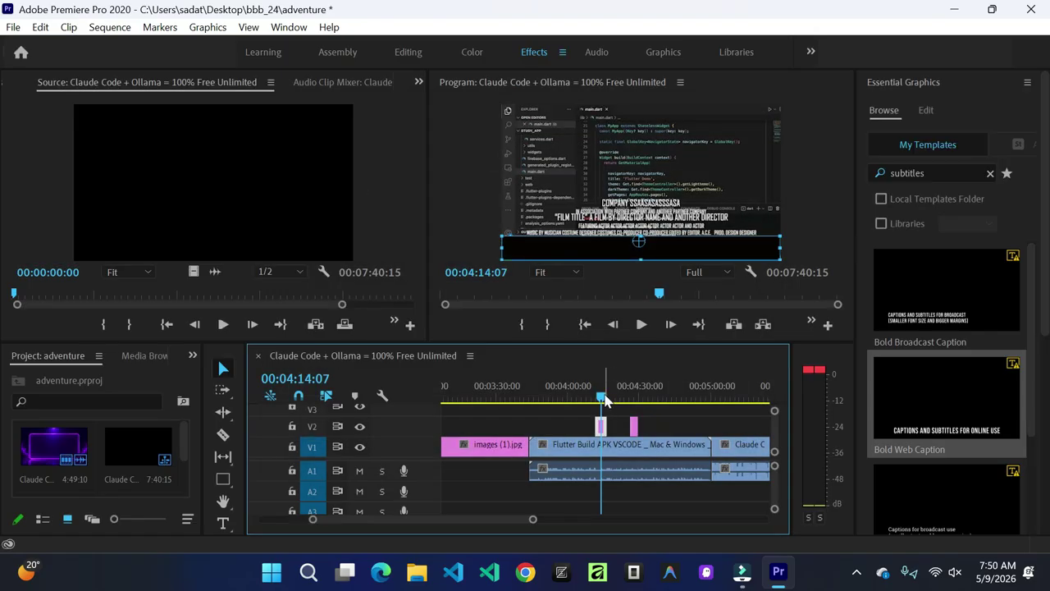
Step: Slide the new caption clip along the timeline to line up with the black bar
left_click_drag(620, 400, 601, 419)
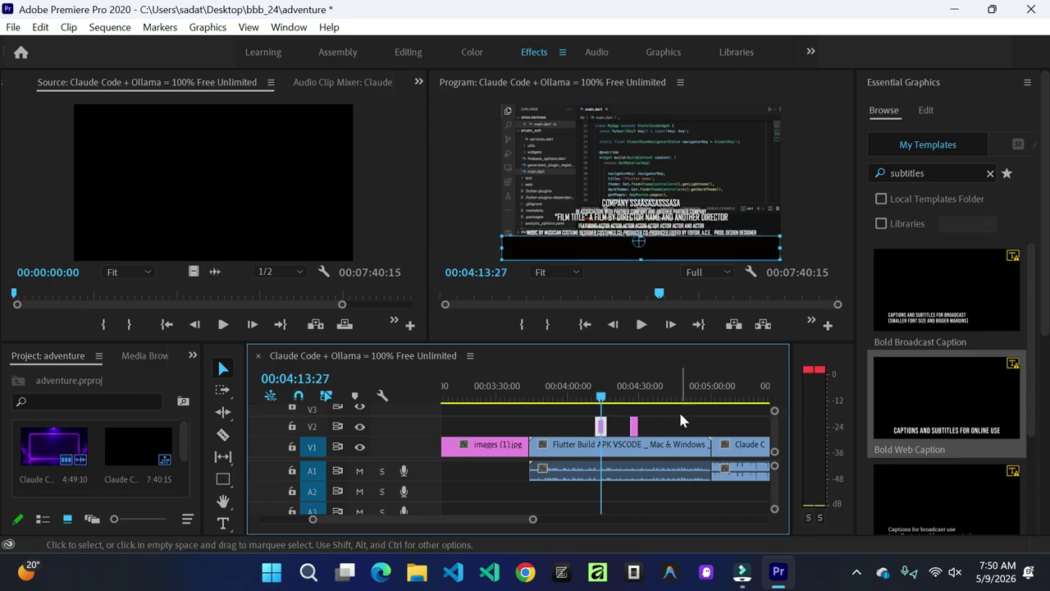
scroll(678, 409, "up", 2)
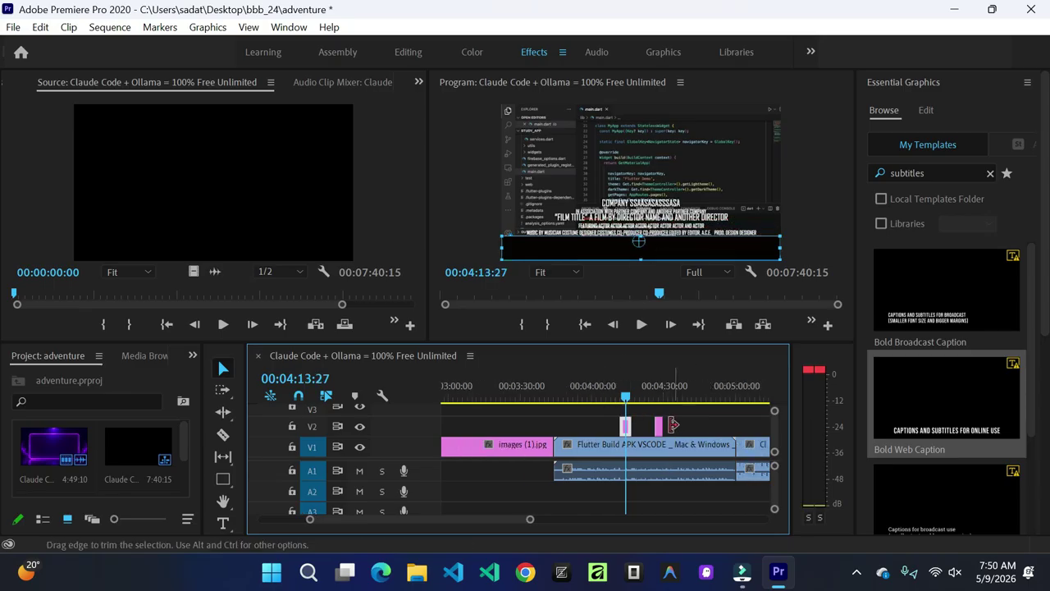
left_click(659, 427)
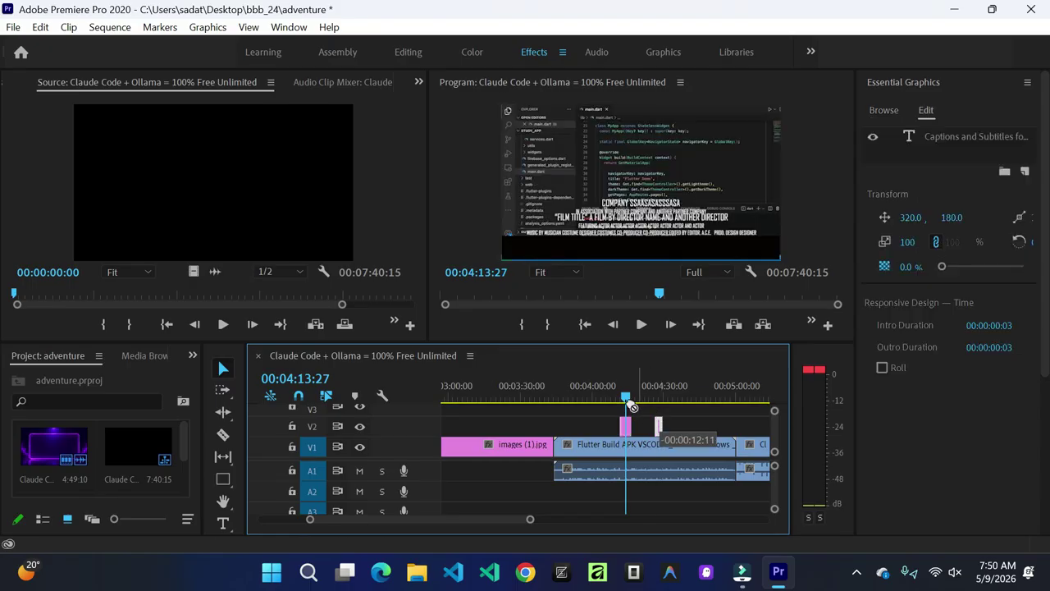
mouse_move(632, 407)
left_mouse_down()
mouse_move(628, 422)
mouse_move(637, 420)
left_mouse_up()
Step: Scrub the playhead to 04:13:27 to preview the caption over the black bar
scroll(645, 419, "up", 1)
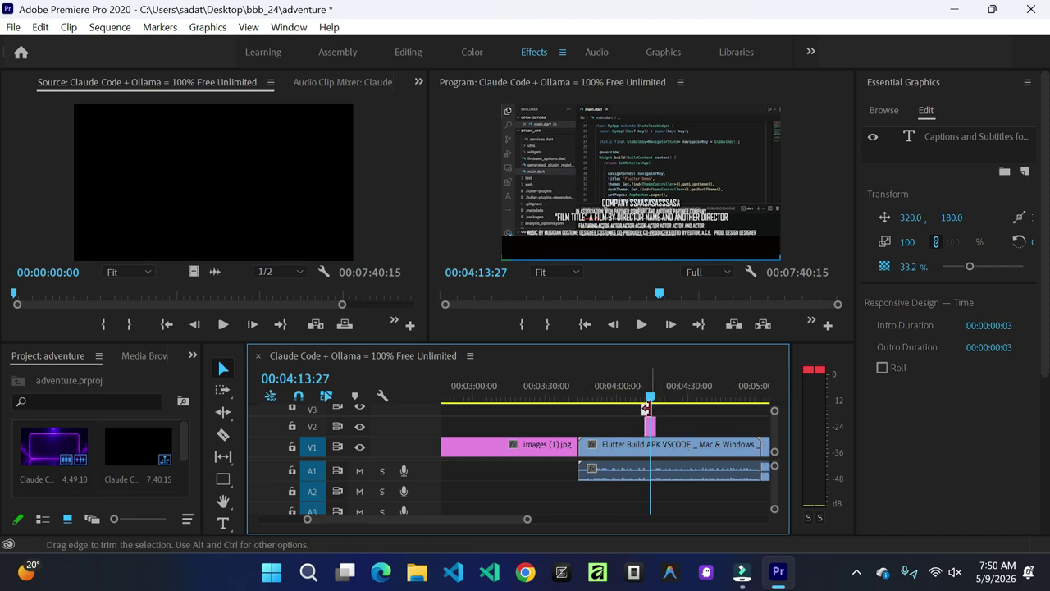
left_click_drag(652, 398, 685, 408)
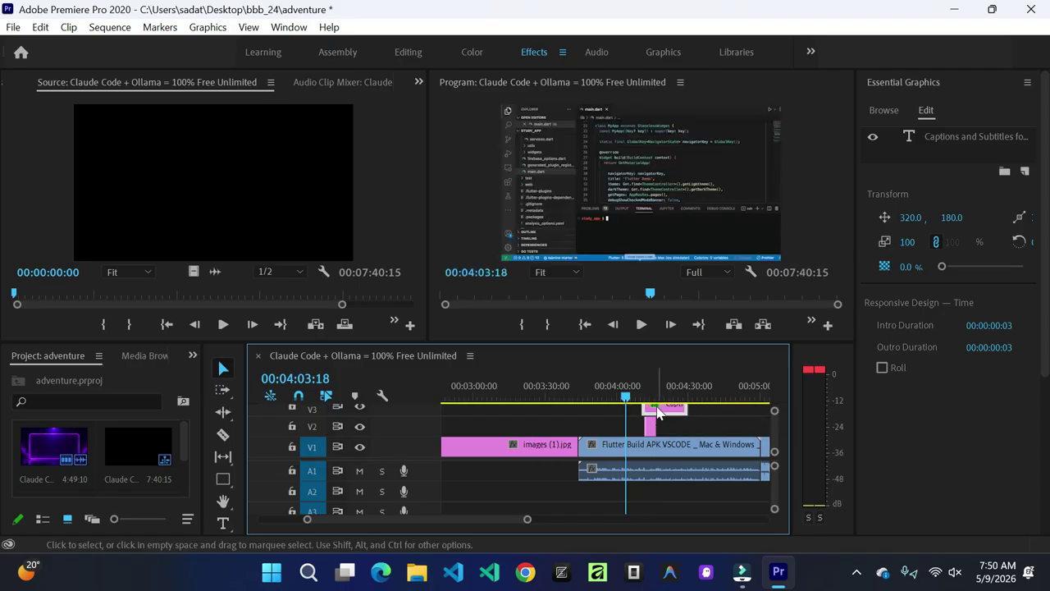
scroll(673, 415, "up", 2)
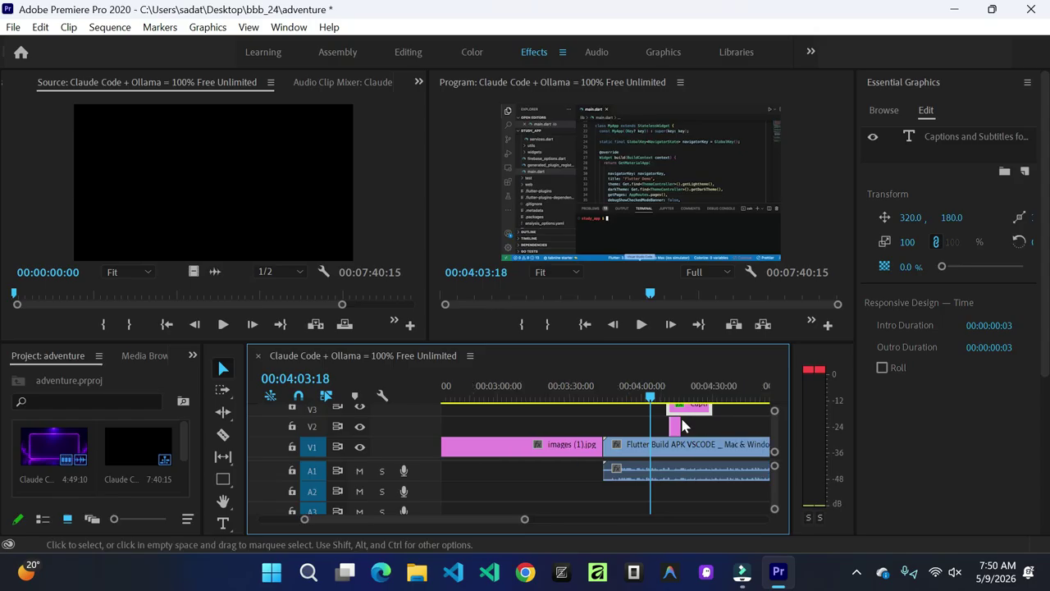
scroll(686, 419, "down", 2)
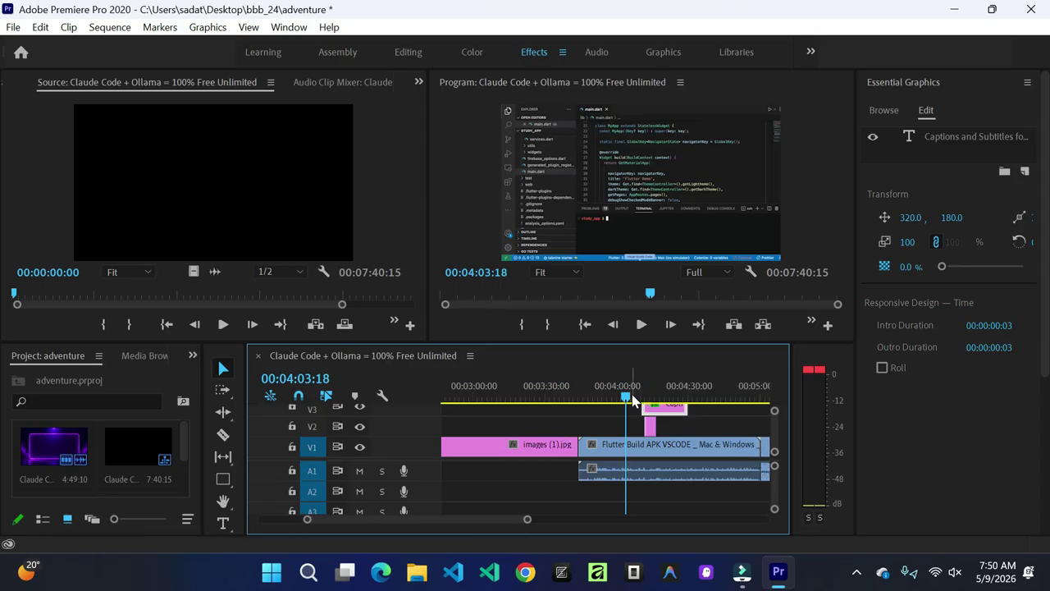
left_click_drag(627, 398, 653, 398)
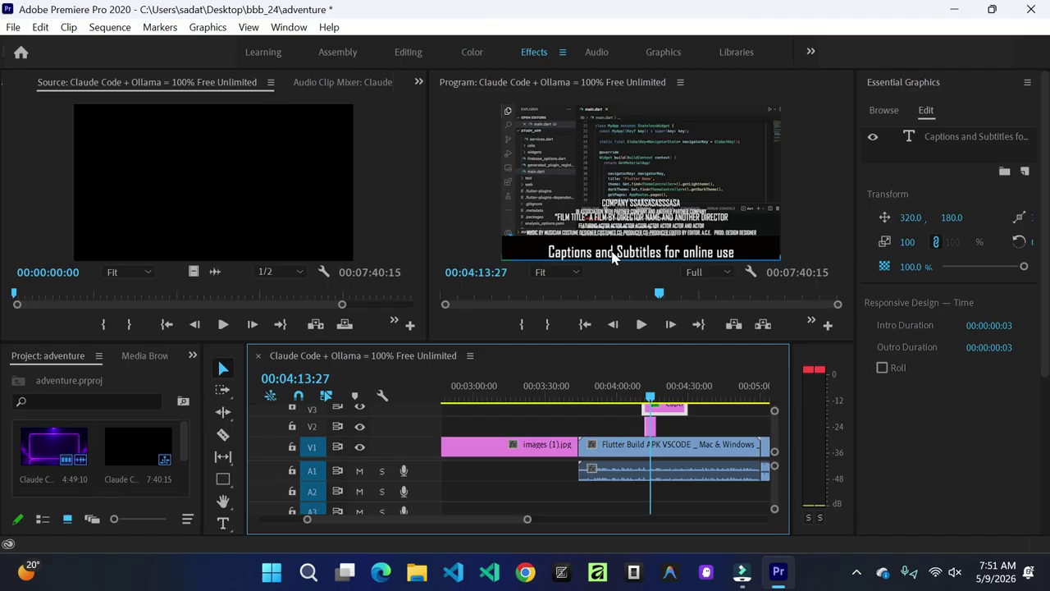
Step: Clear all the caption text in the Program monitor and type 'Hello' in its place
double_click(614, 256)
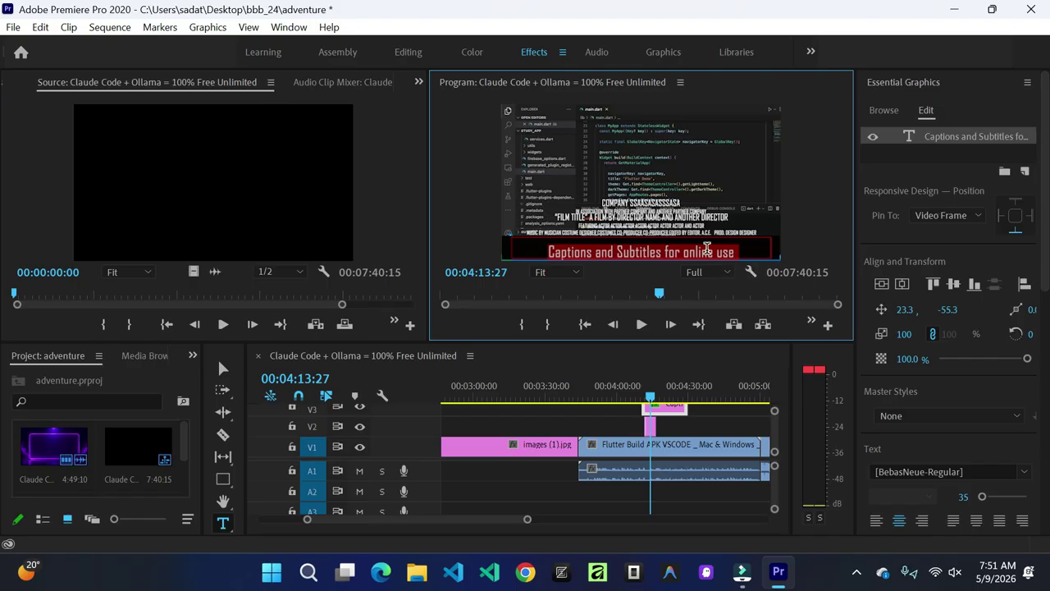
key("ctrl+a")
key("BackSpace")
type("Hello")
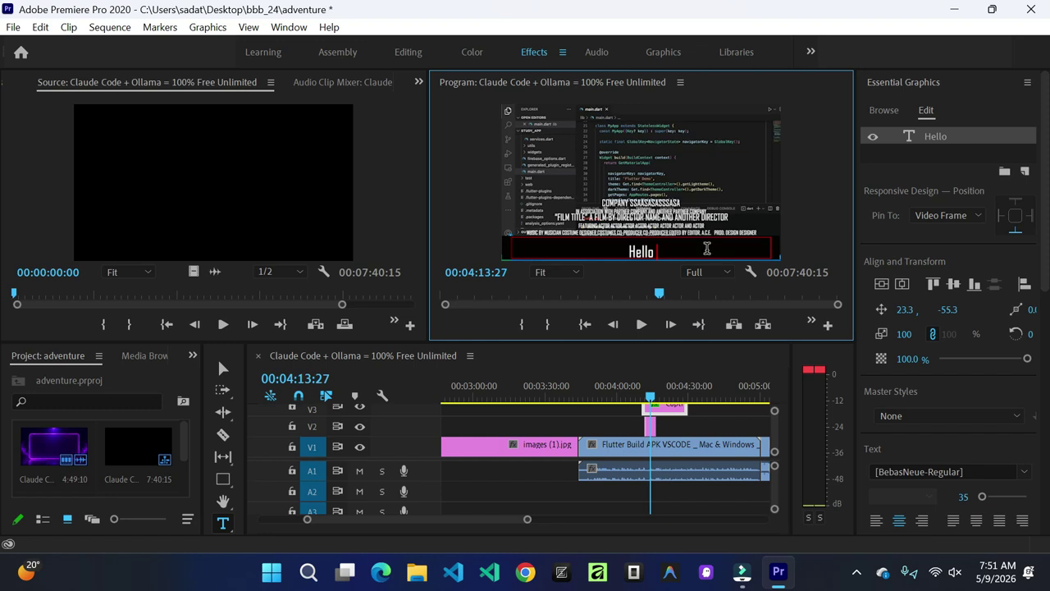
Step: Extend the caption to read 'Hello , how are you?' and select all its text
type(", ho")
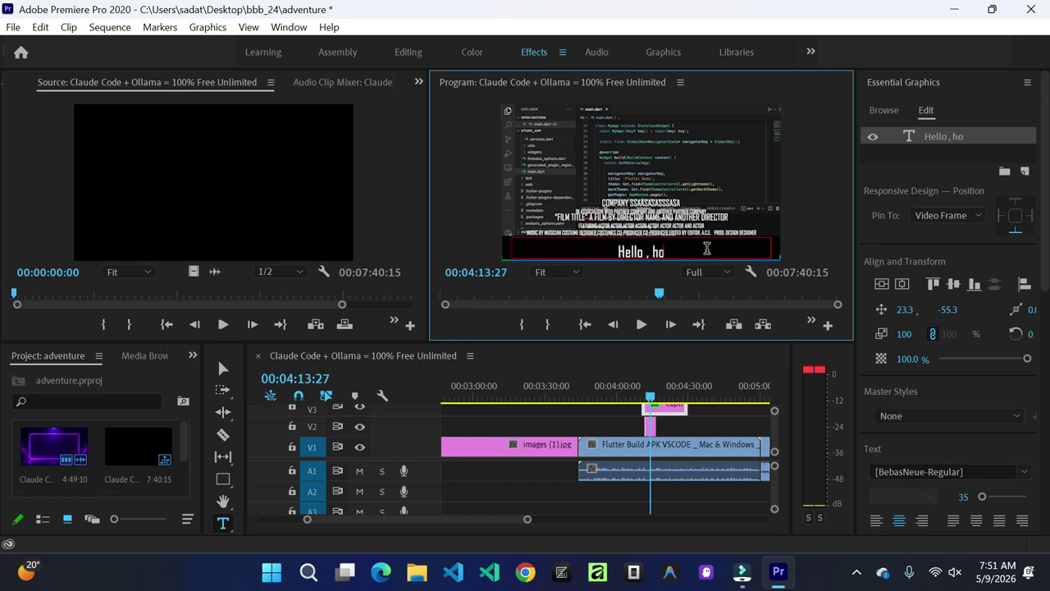
type("w are y")
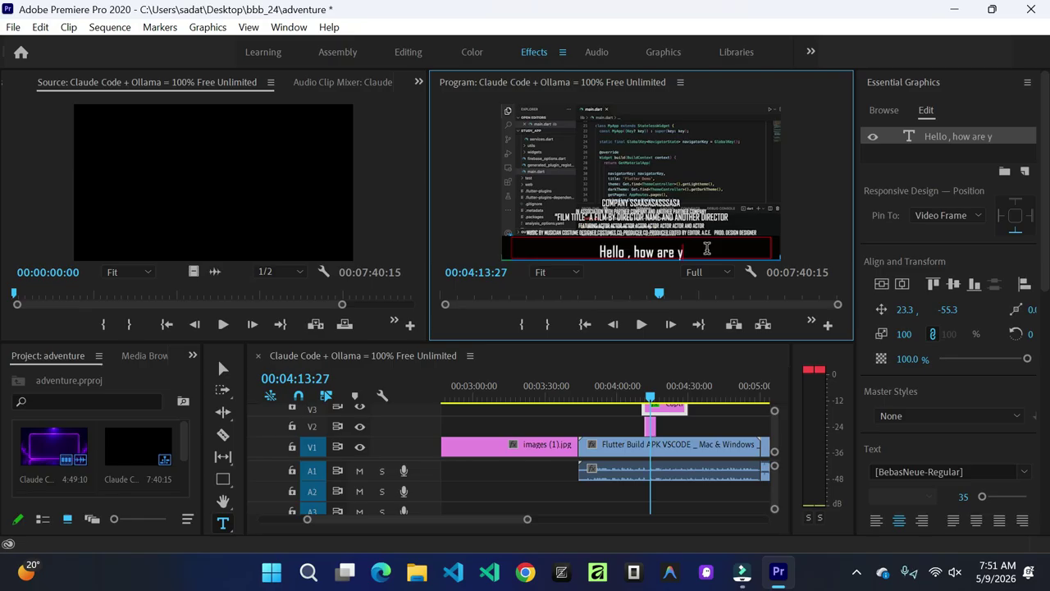
type("ou?")
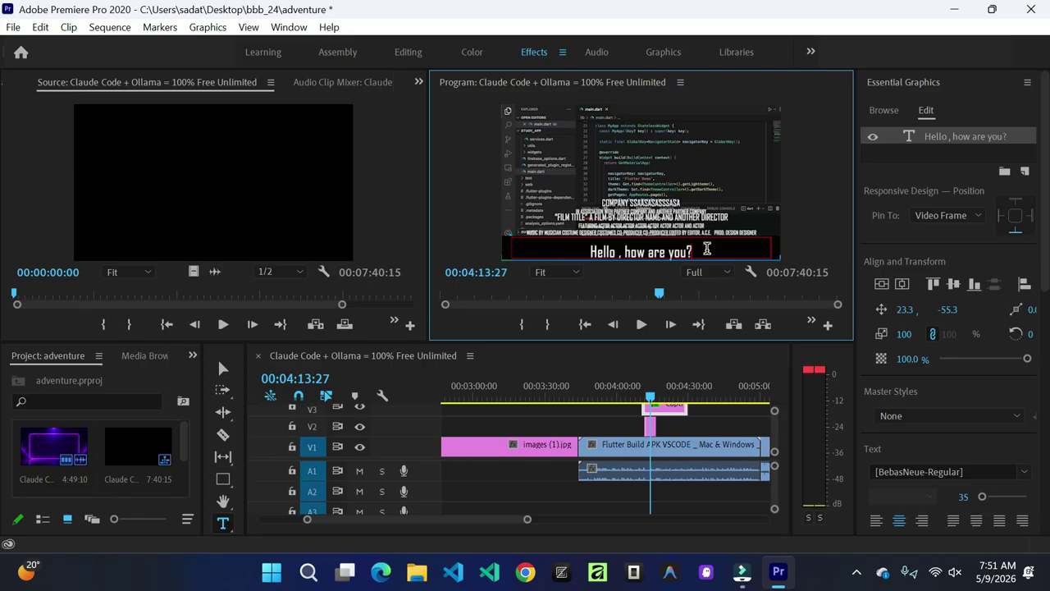
key("ctrl+a")
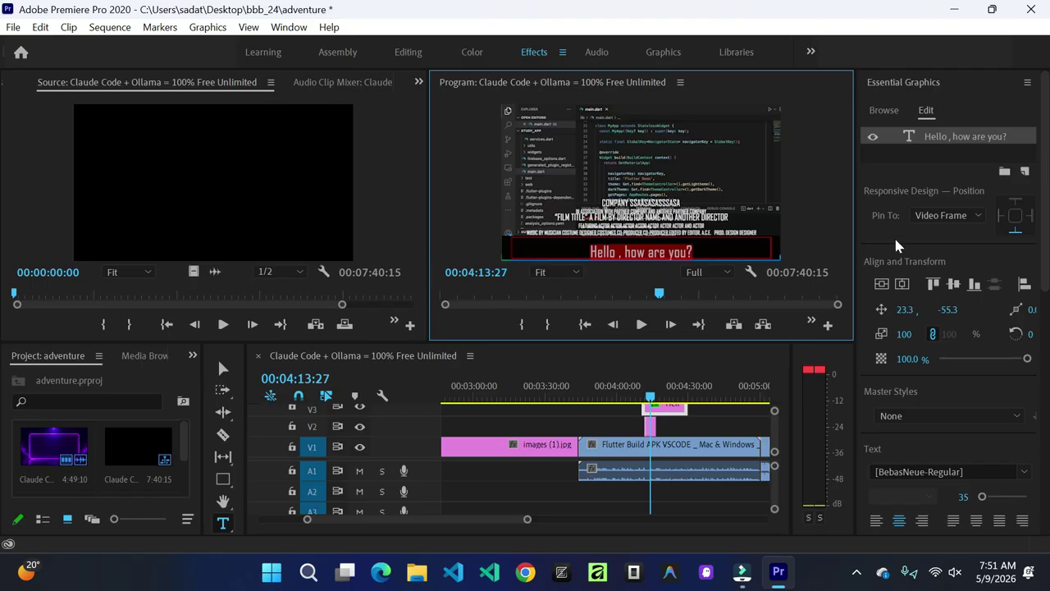
Step: Change the caption's font from BebasNeue-Regular to Arial (Arial Narrow)
left_click_drag(1047, 233, 1048, 358)
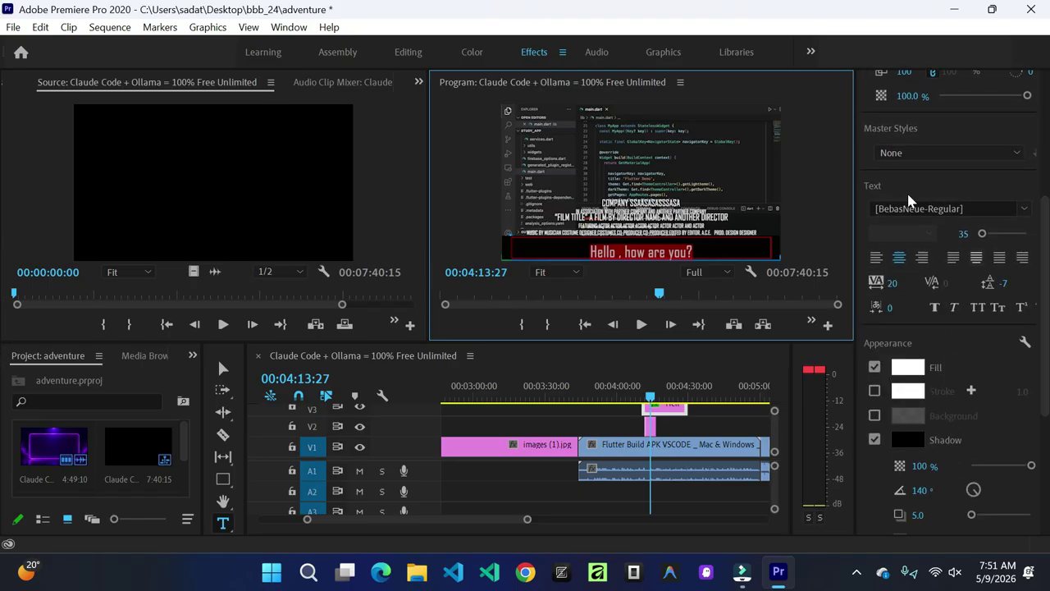
left_click(1022, 213)
left_click(1023, 210)
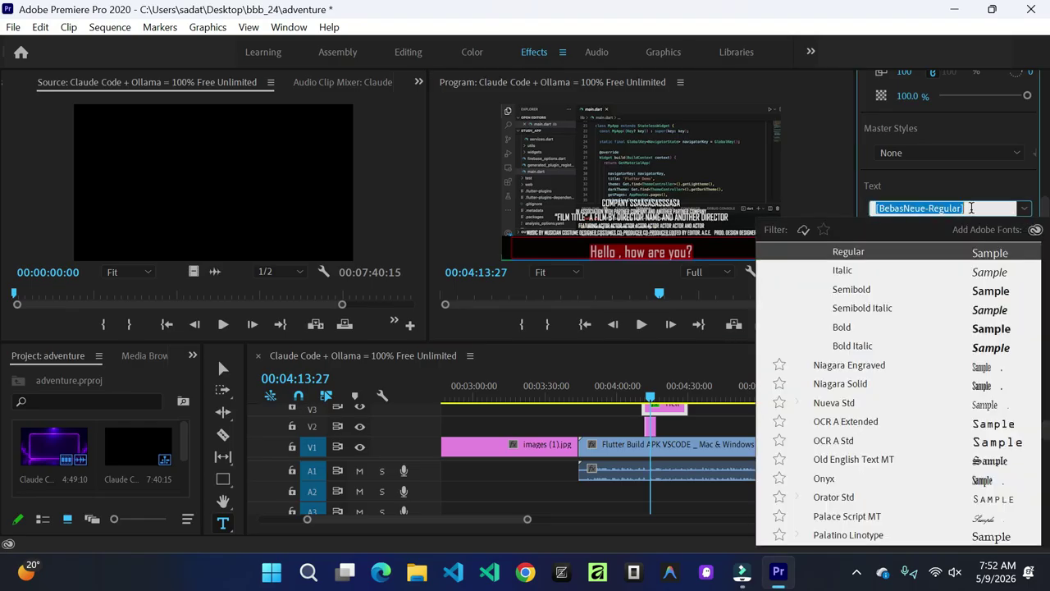
type("ari")
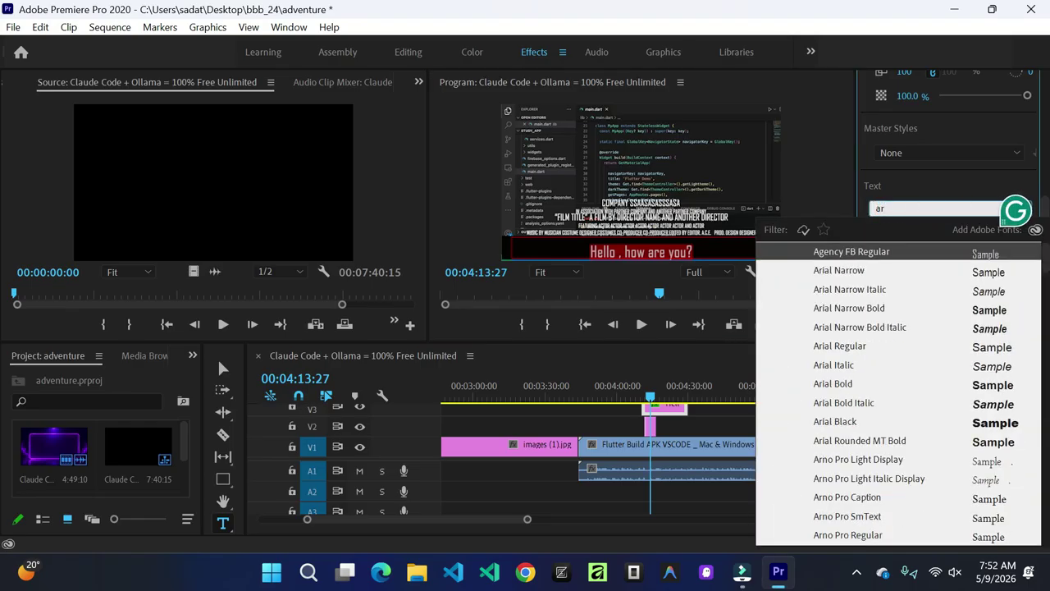
type("al")
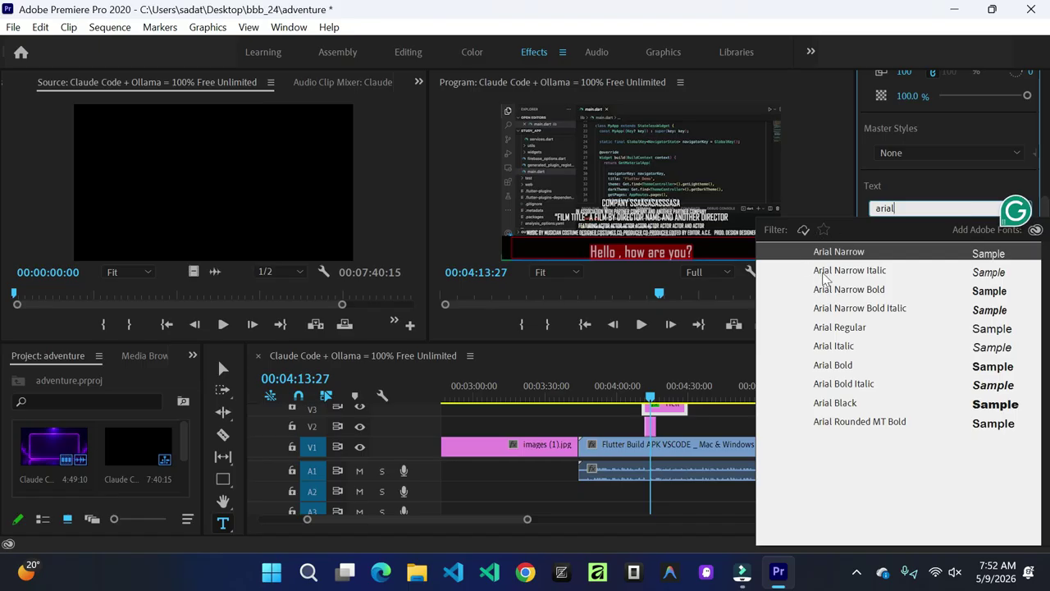
key("Return")
Step: Type a comma into the caption text and select all of it
left_click(614, 251)
type(",")
left_click_drag(577, 251, 723, 256)
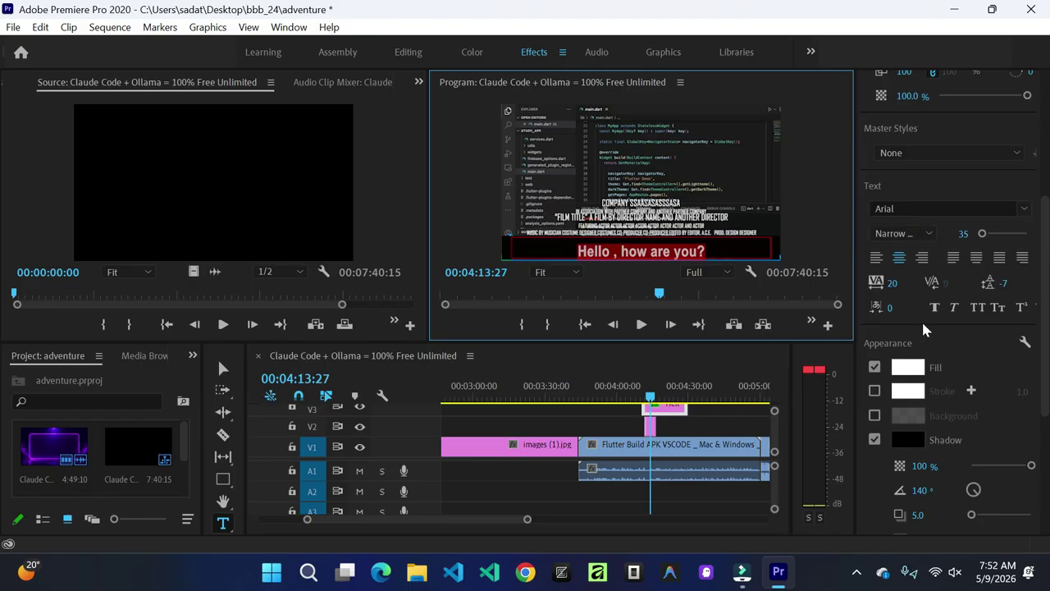
Step: Pick a yellow fill colour for the caption text in the Color Picker
left_click(910, 370)
left_click(558, 217)
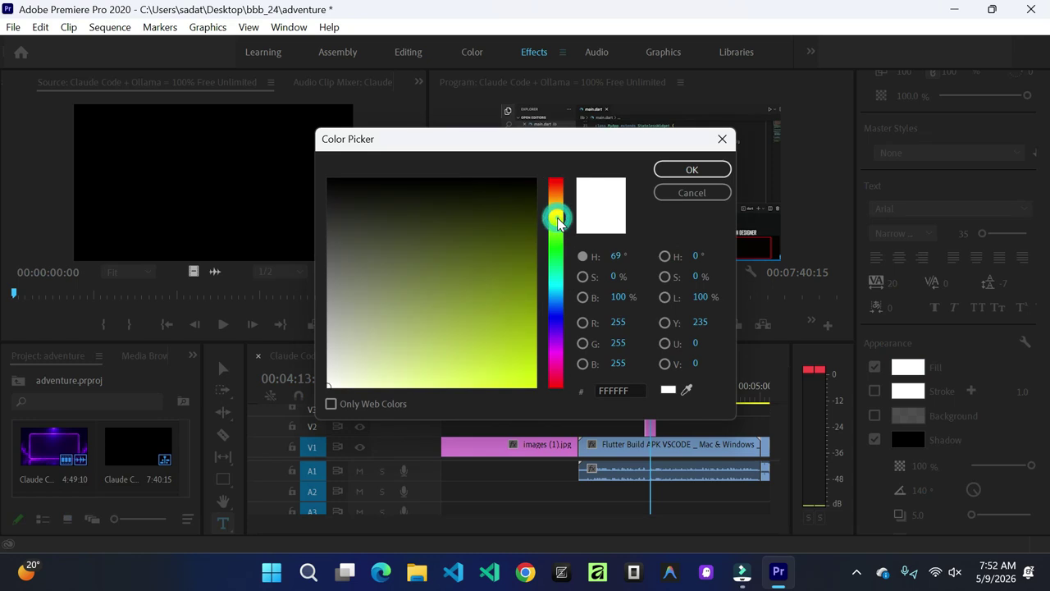
left_click(526, 374)
left_click_drag(555, 236, 556, 208)
left_click(692, 169)
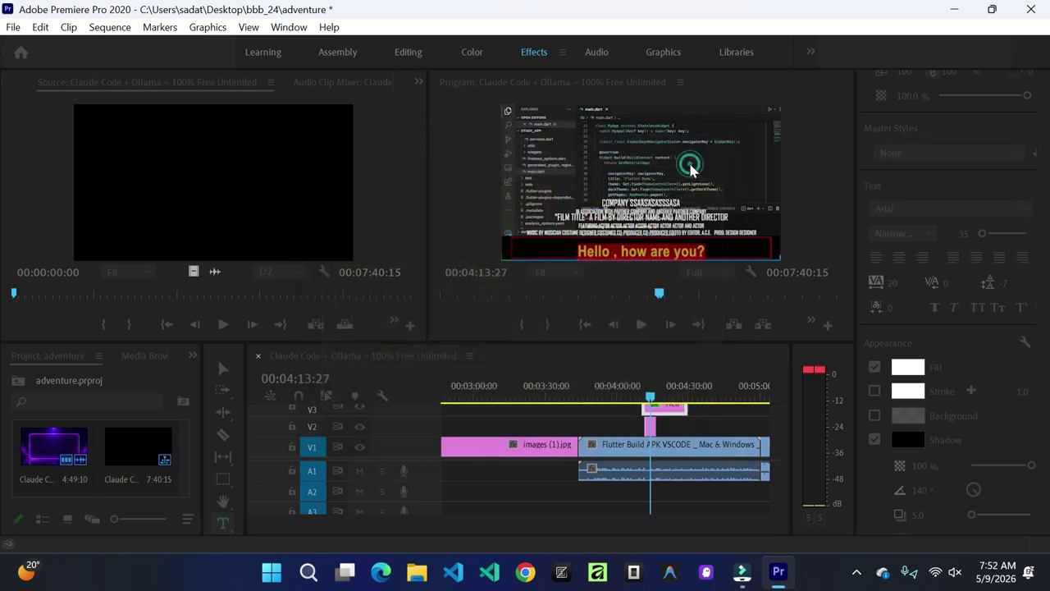
left_click(648, 244)
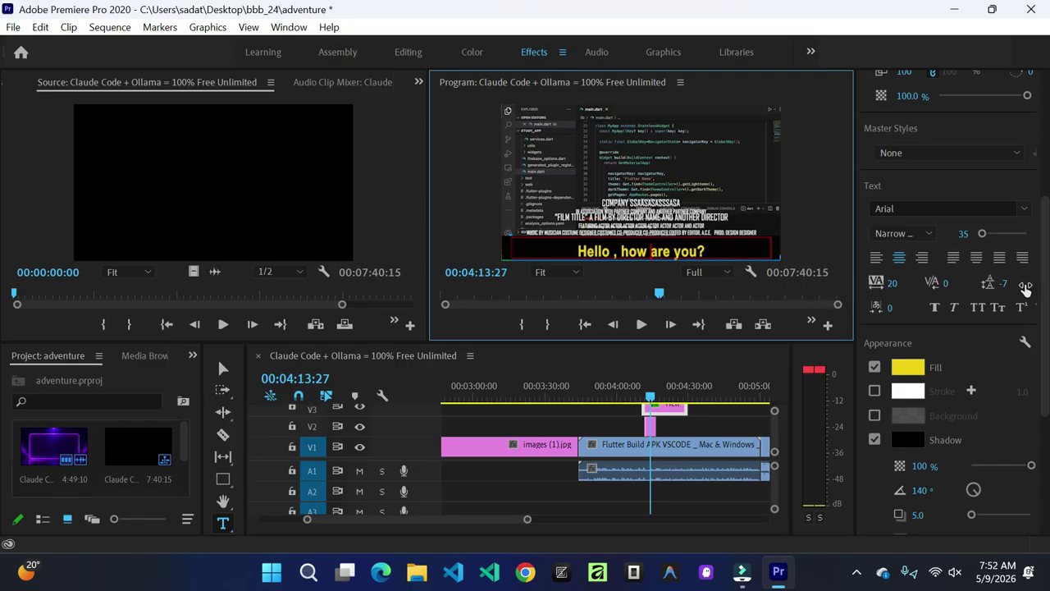
scroll(1046, 316, "up", 5)
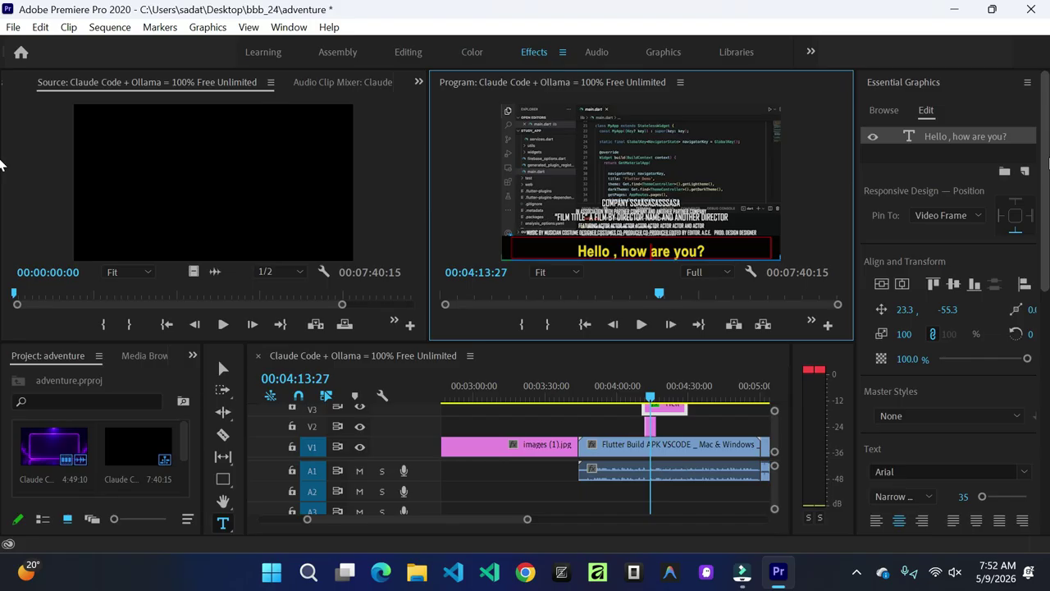
Step: Browse 'subtitles' templates, showing Bold Broadcast Caption and Bold Web Caption
left_click(885, 110)
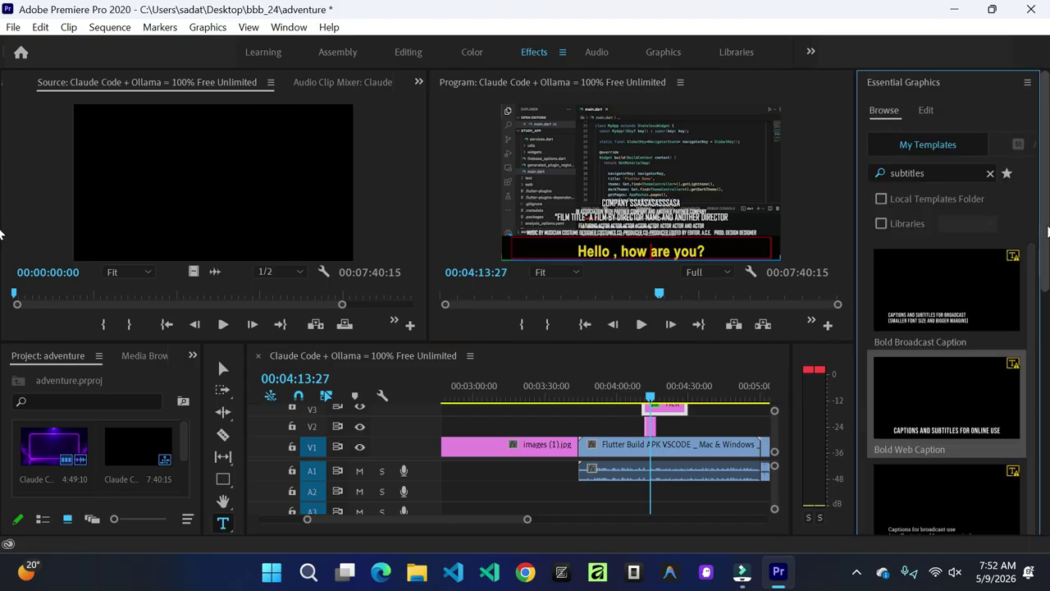
left_click_drag(1048, 233, 1049, 183)
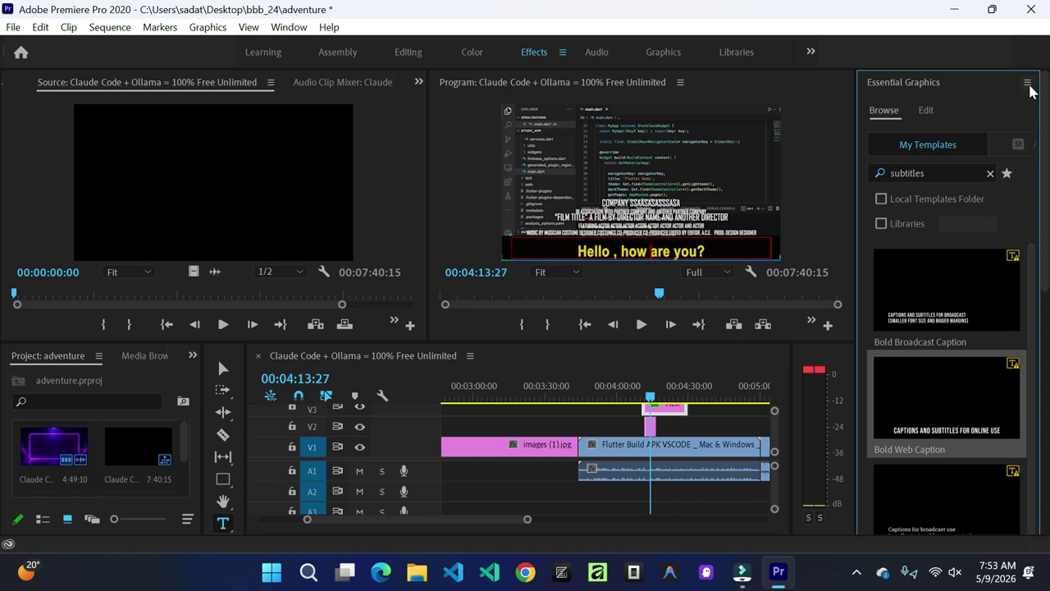
Step: Check the Essential Graphics panel menu, then collapse Essential Graphics and Essential Sound
left_click(1027, 83)
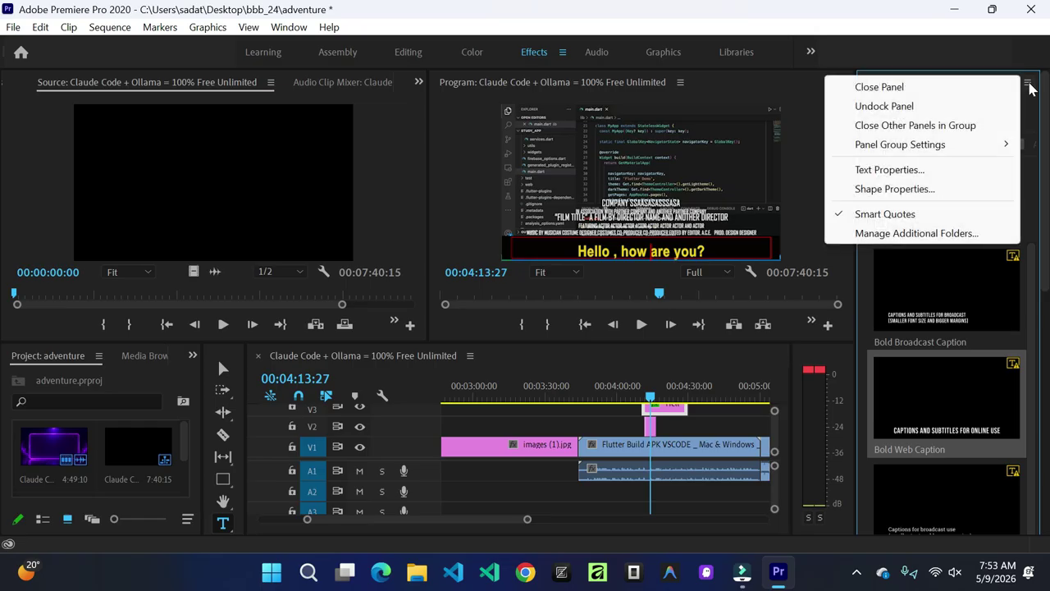
left_click(1037, 103)
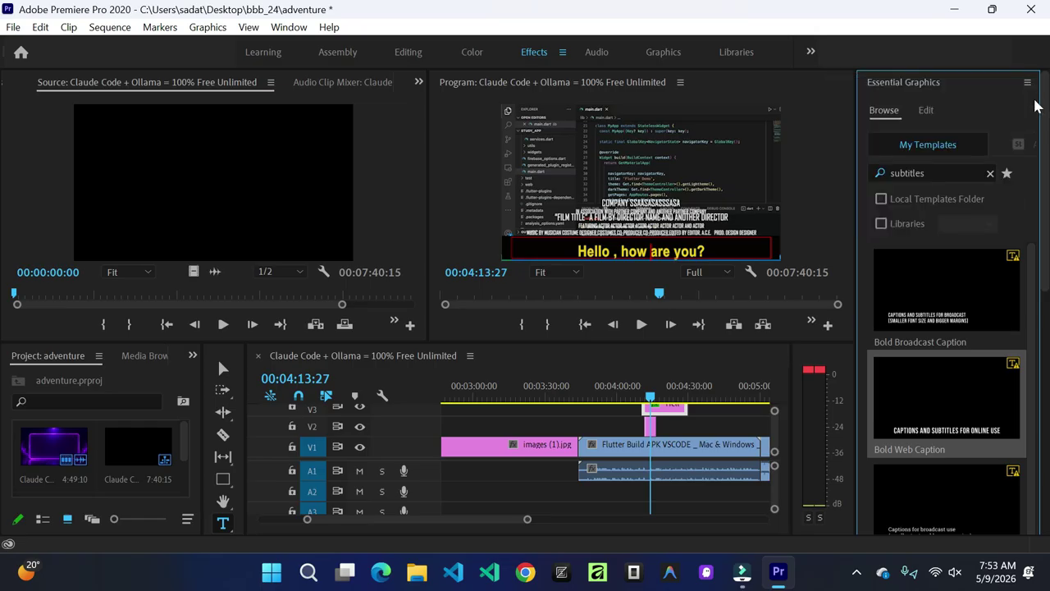
left_click(915, 88)
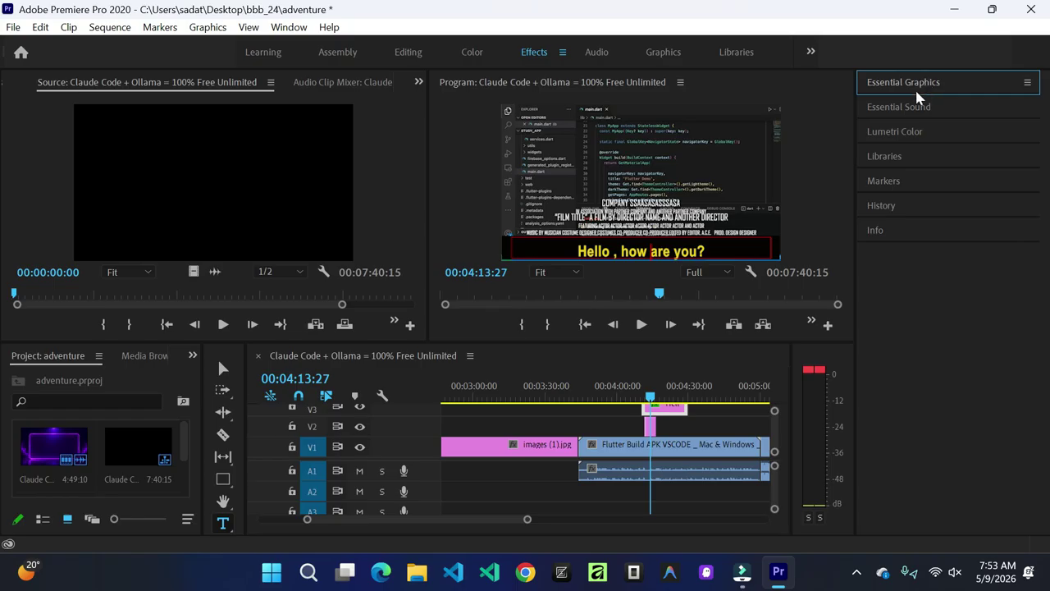
left_click(920, 107)
left_click(920, 107)
Step: Collapse Lumetri Color, Libraries, Markers and History, then select the Flutter Build clips
left_click(913, 133)
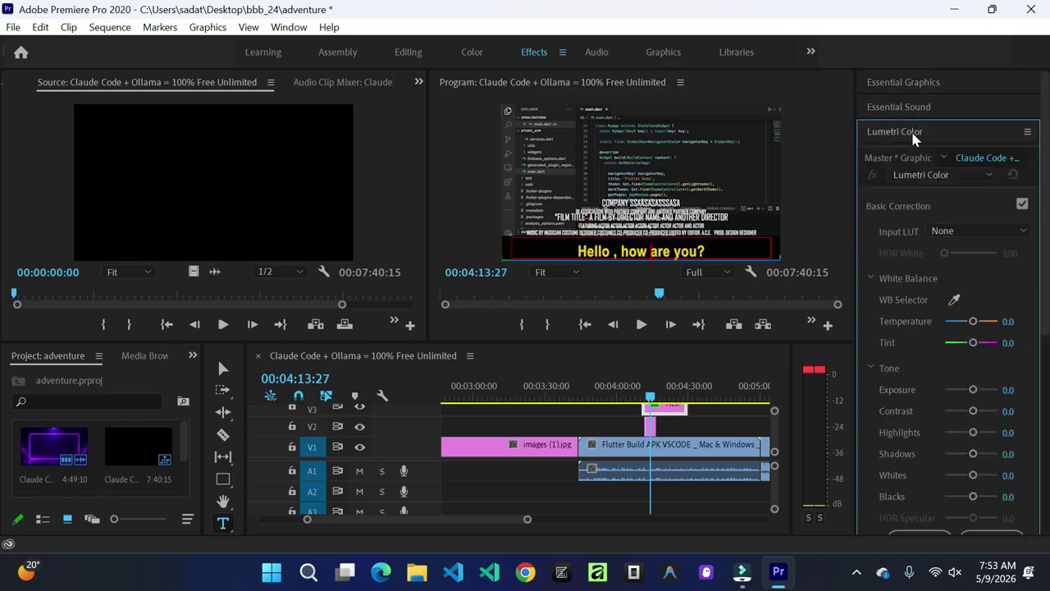
left_click(914, 136)
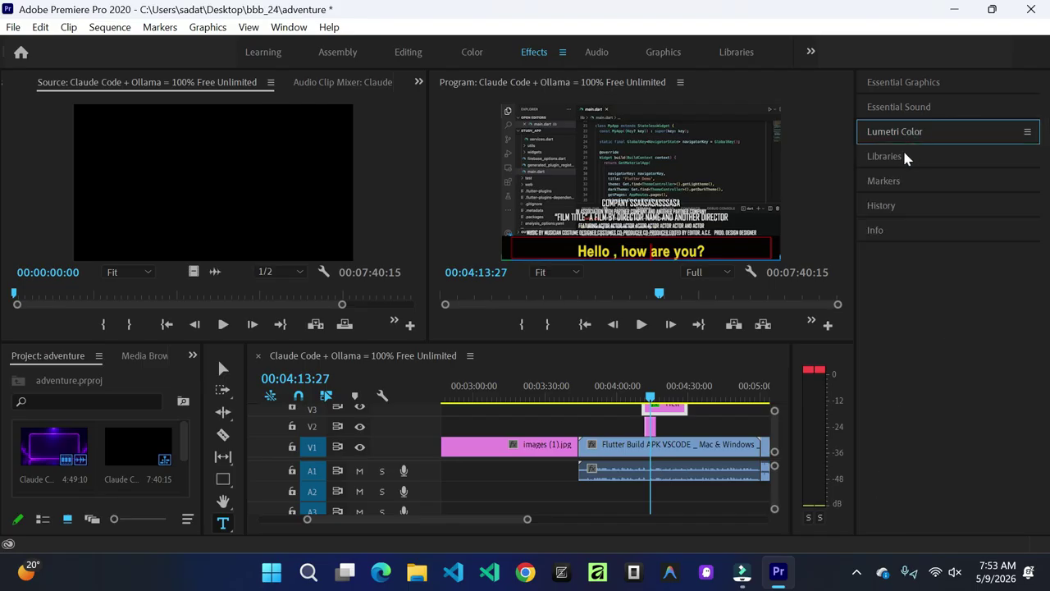
left_click(905, 154)
left_click(931, 153)
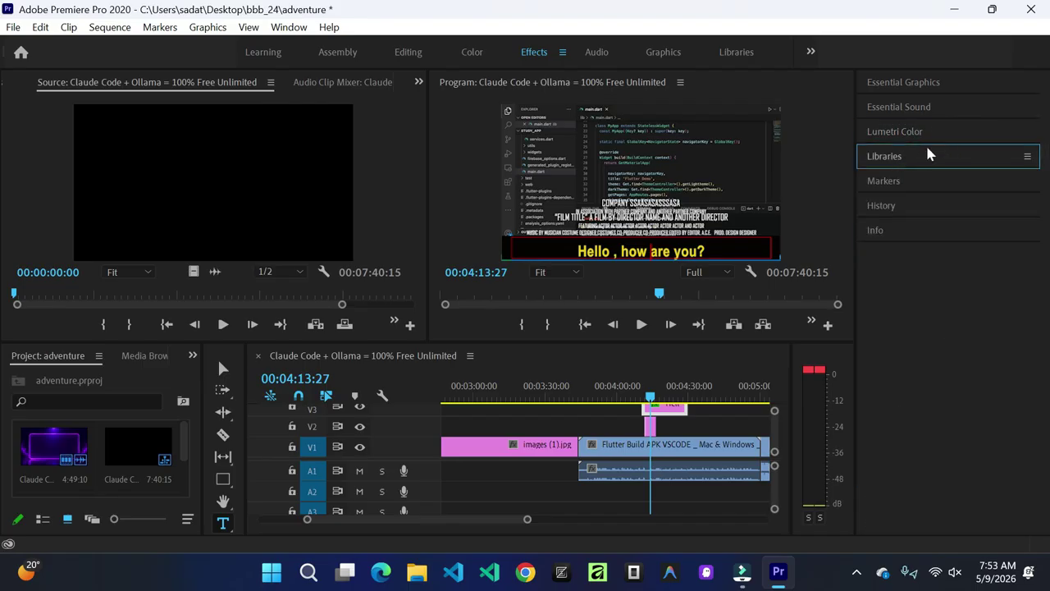
left_click(884, 184)
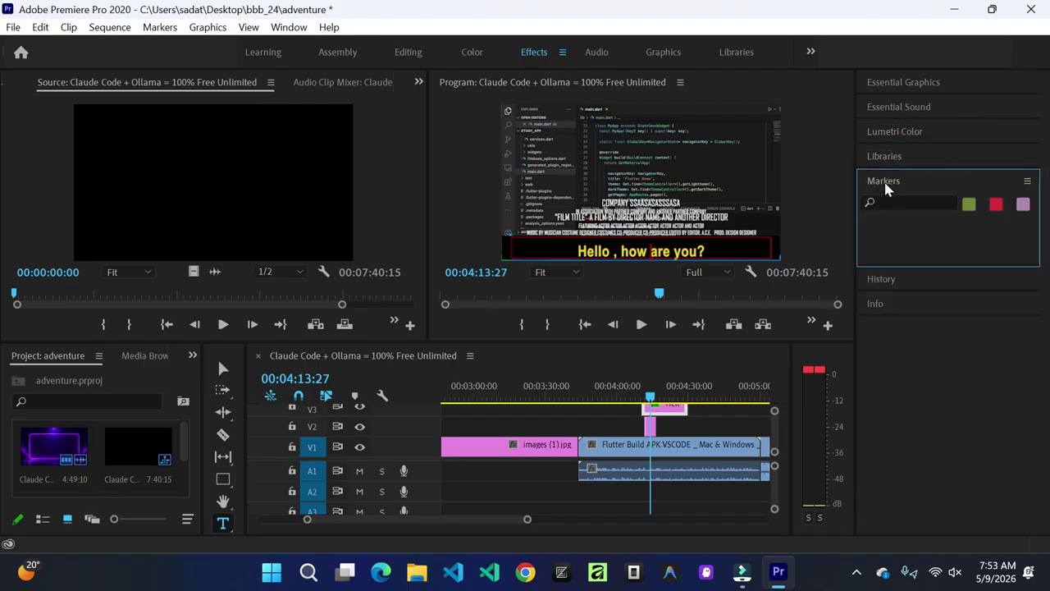
left_click(882, 281)
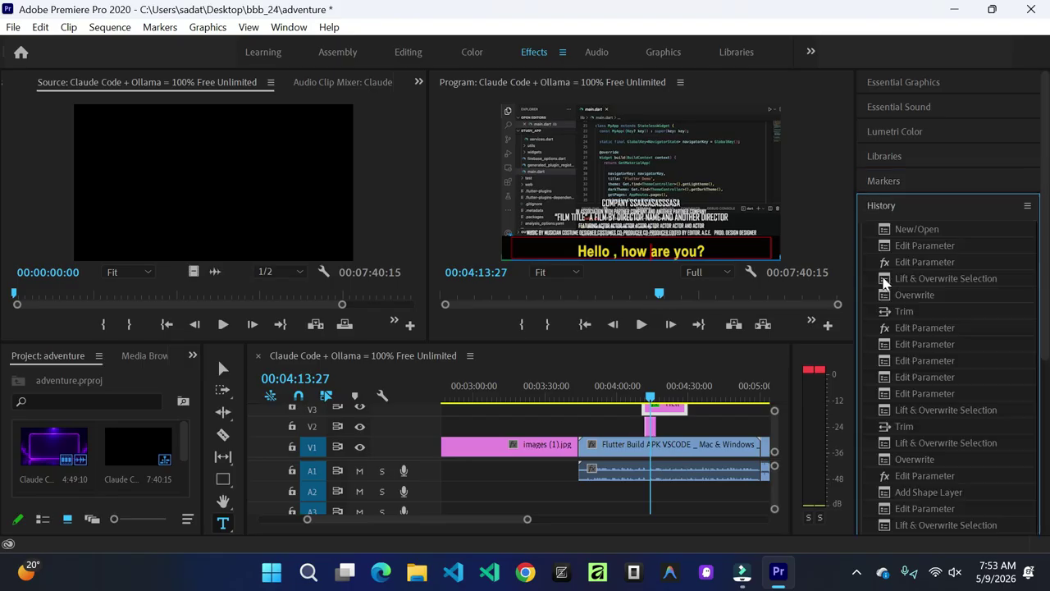
left_click(884, 207)
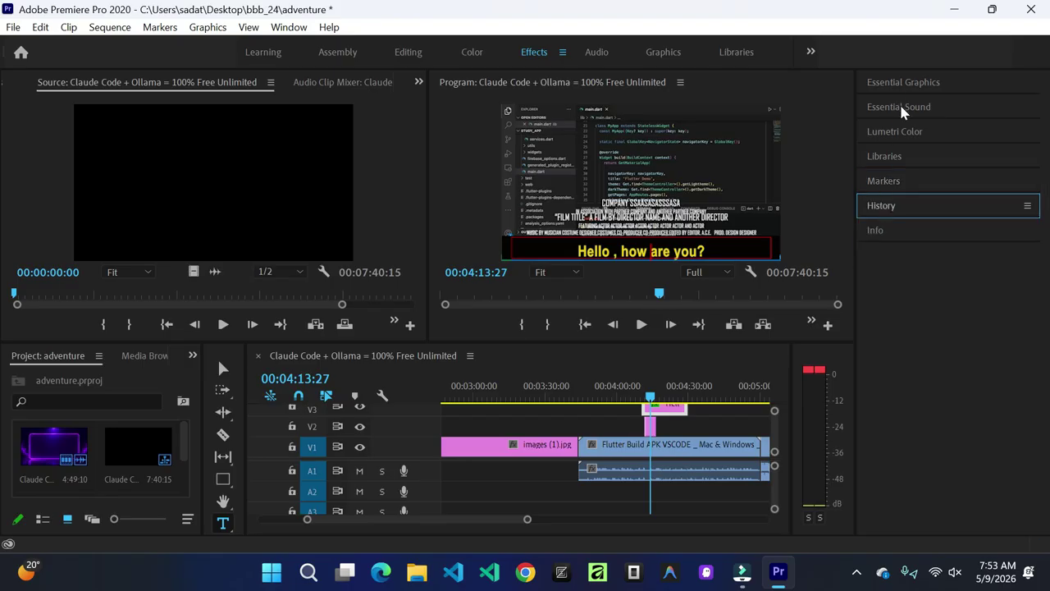
left_click(678, 444)
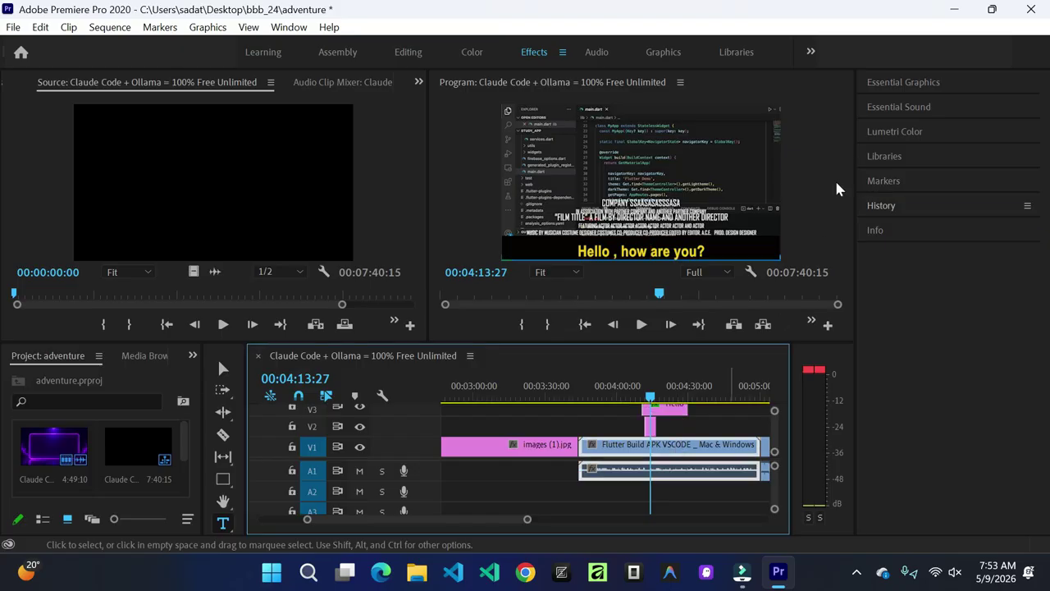
left_click(916, 84)
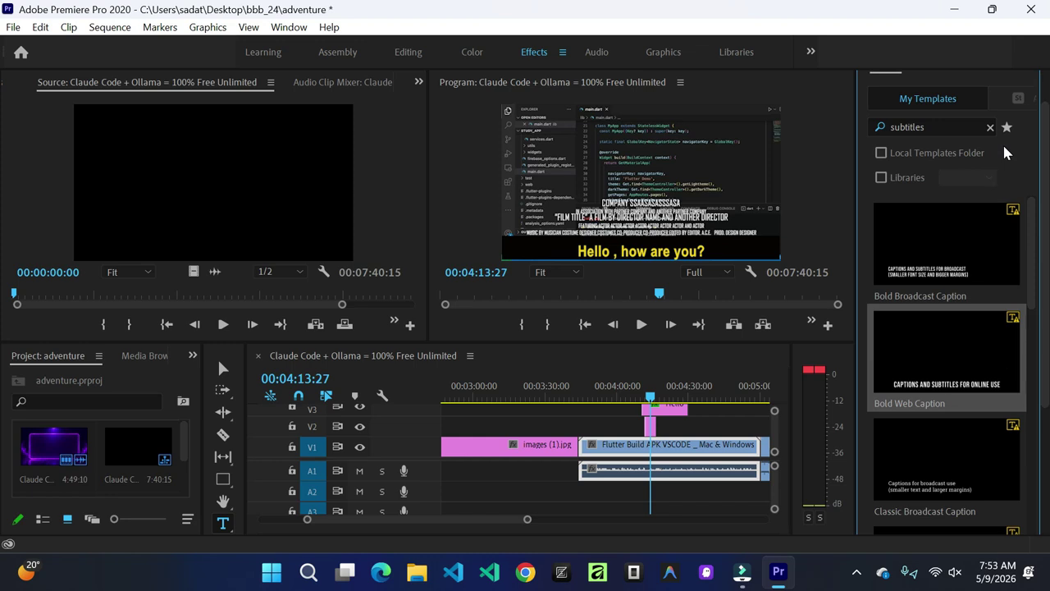
left_click(925, 111)
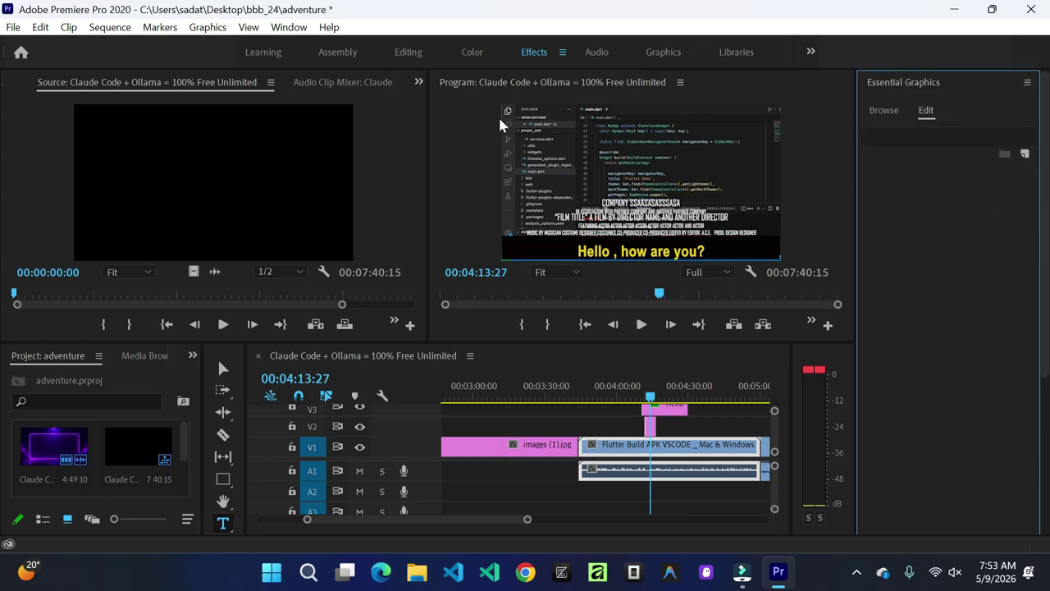
left_click(882, 110)
scroll(1042, 180, "down", 3)
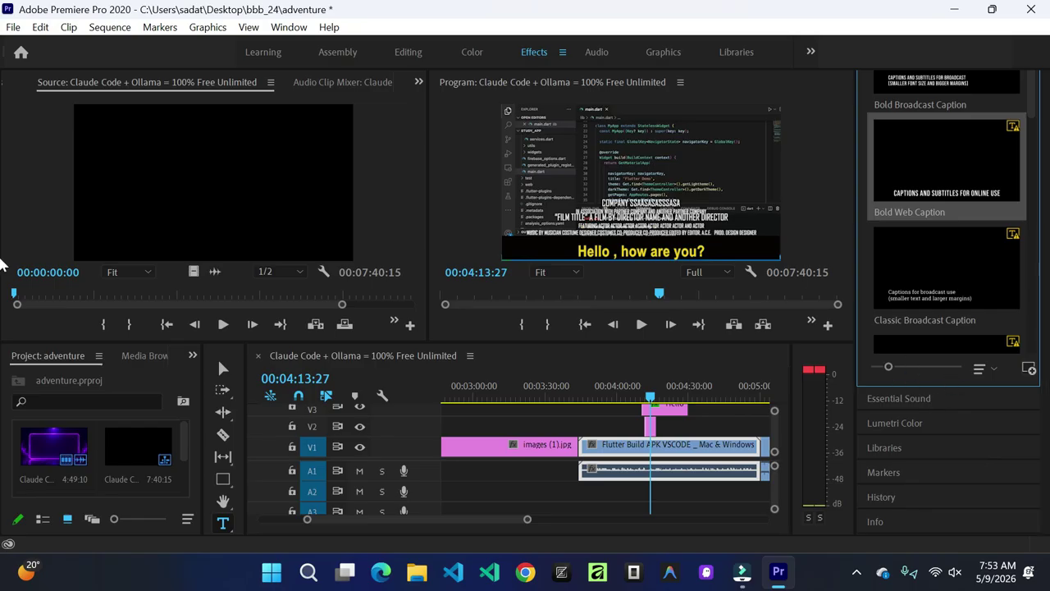
left_click(920, 399)
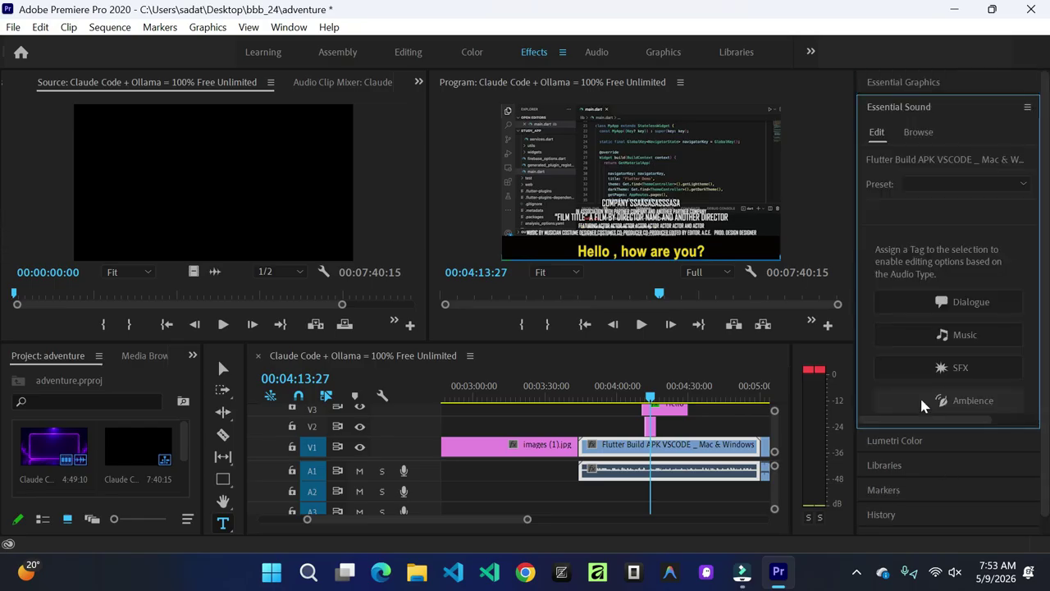
left_click(910, 130)
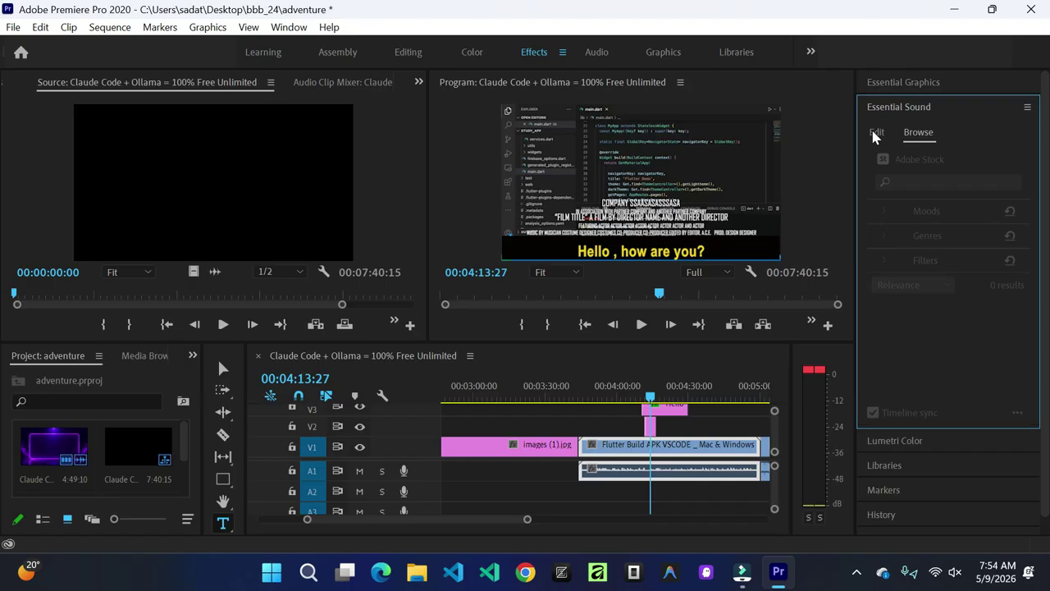
left_click(905, 443)
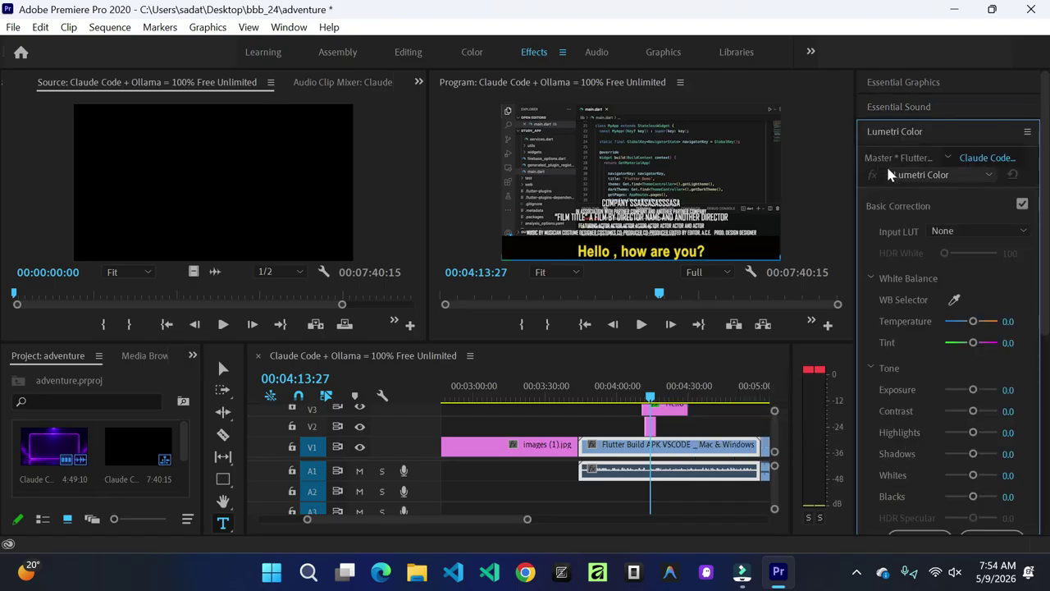
left_click(885, 133)
left_click(883, 205)
left_click(884, 207)
left_click(878, 231)
left_click(876, 230)
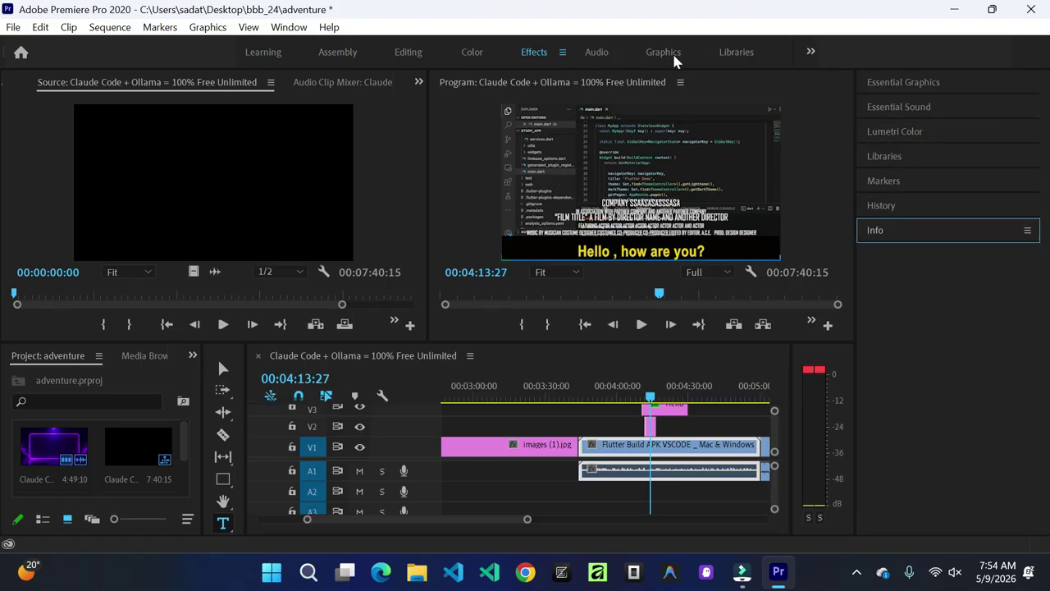
Step: Try the Editing workspace with a wider timeline, then switch to Assembly
left_click(410, 54)
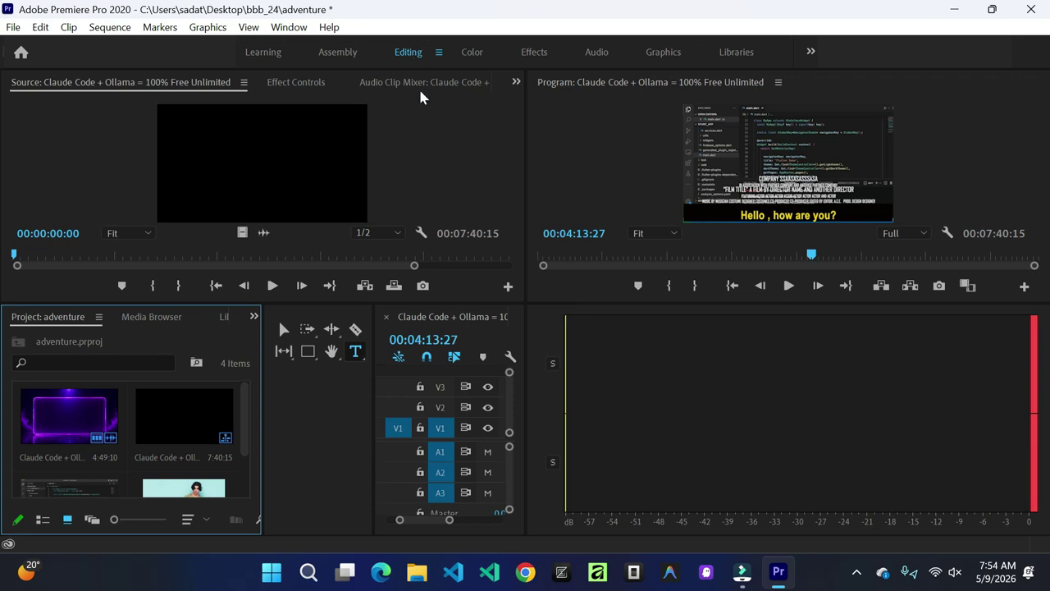
left_click_drag(375, 351, 318, 351)
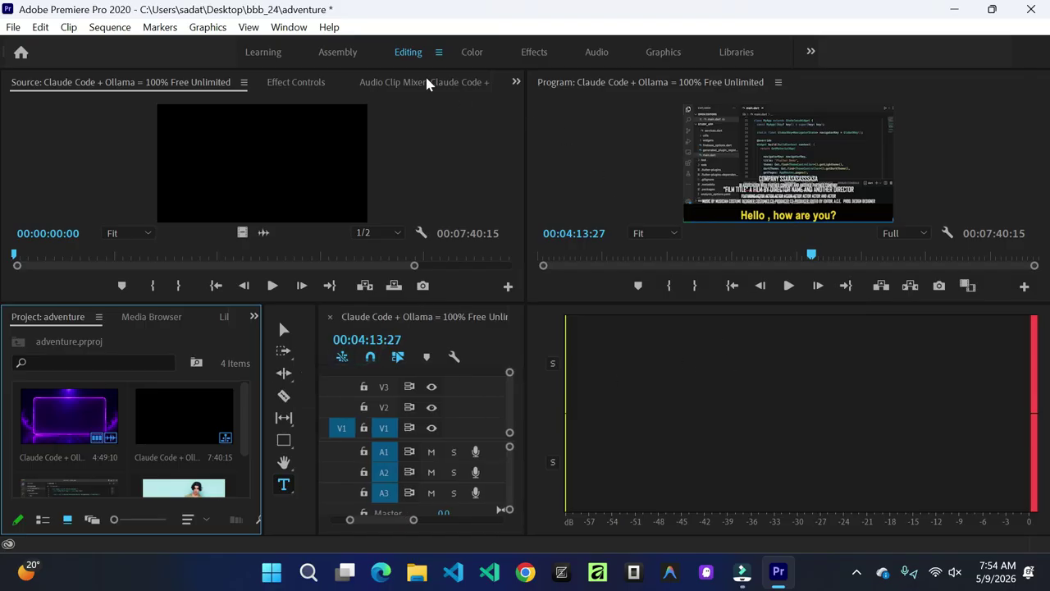
left_click(337, 53)
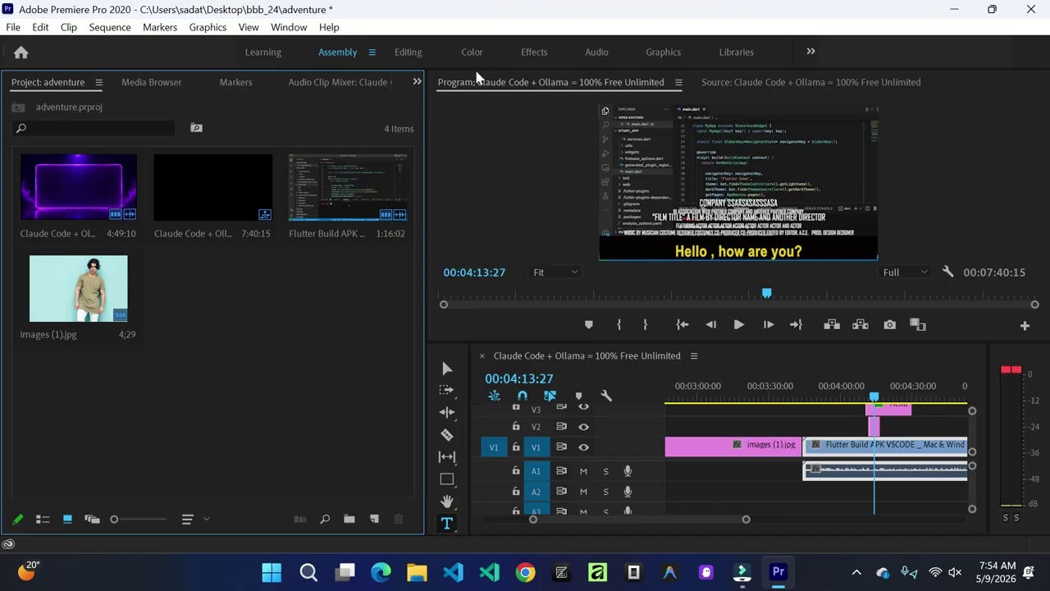
Step: Return to Effects, zoom the timeline out to the whole sequence, and show Essential Graphics templates
left_click(533, 51)
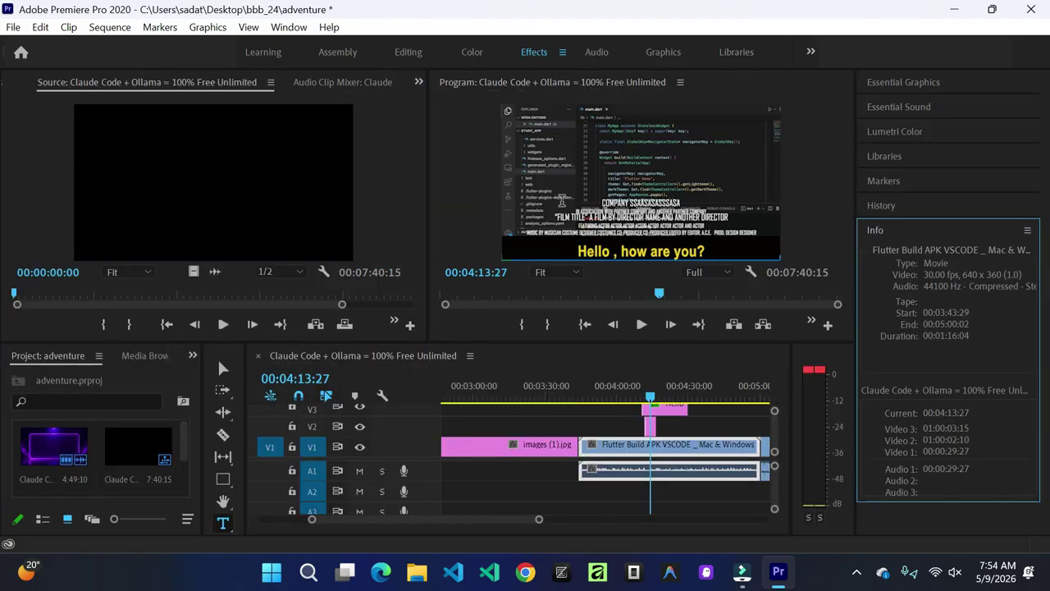
left_click(565, 446)
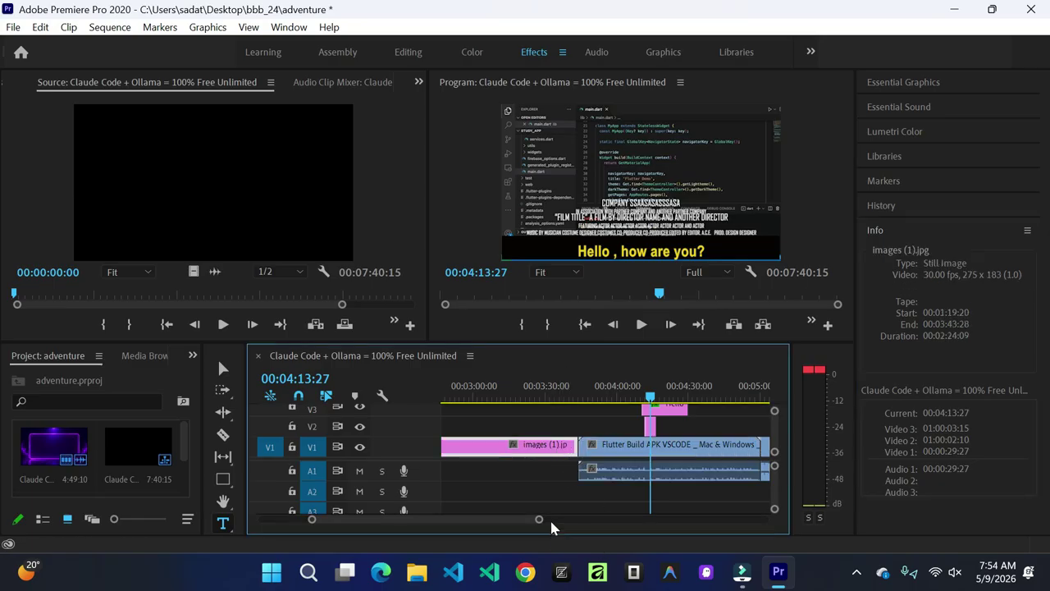
left_click(526, 481)
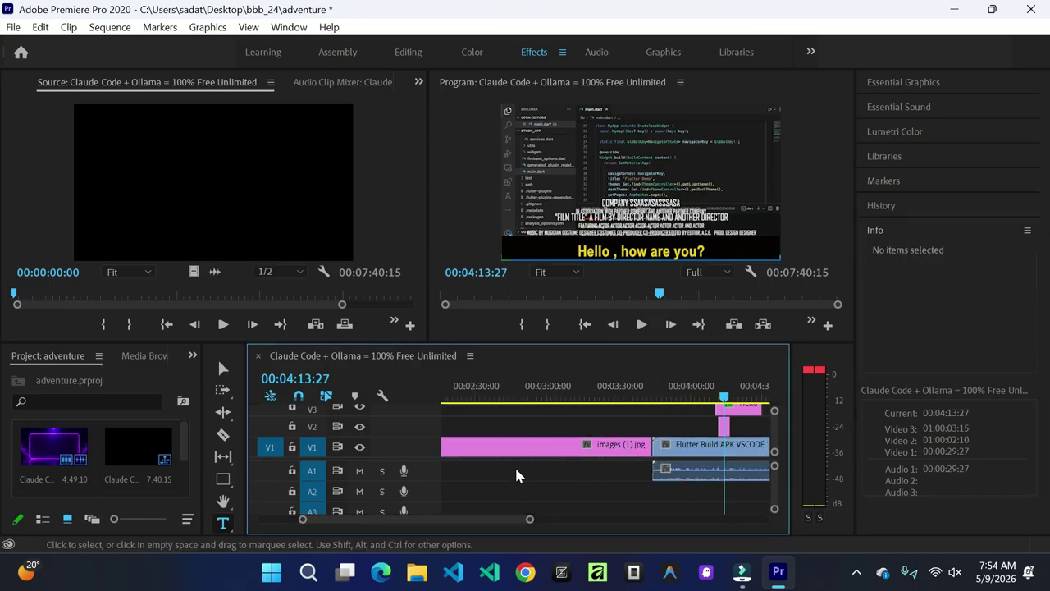
scroll(516, 469, "up", 3)
left_click_drag(512, 522, 615, 523)
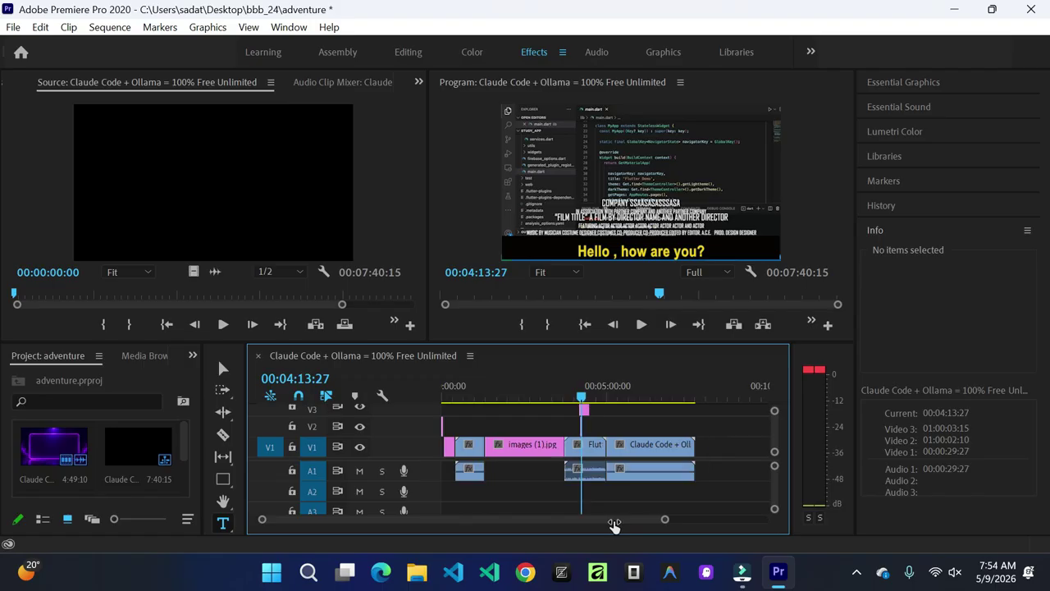
left_click(903, 83)
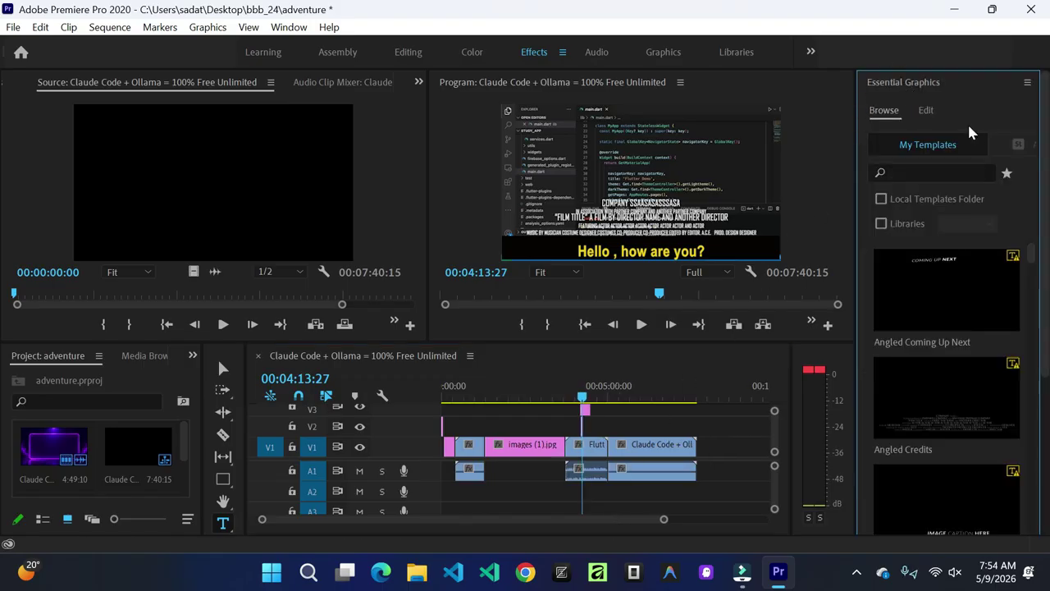
Step: Scroll the template list and toggle between Edit and Browse with the Flutter clip selected
left_click_drag(1031, 257, 1042, 572)
scroll(1022, 330, "down", 4)
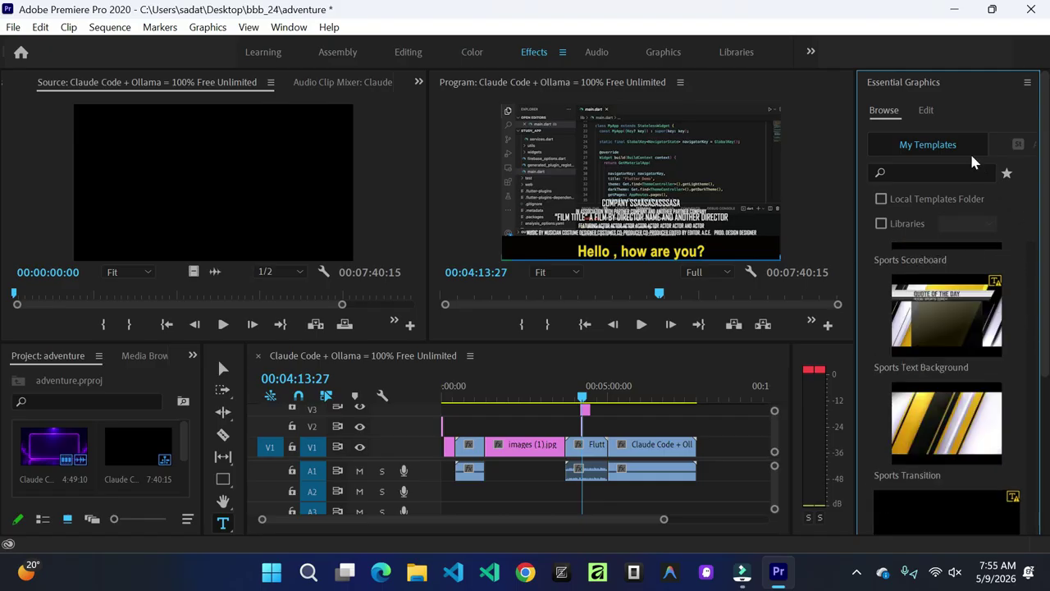
left_click(925, 110)
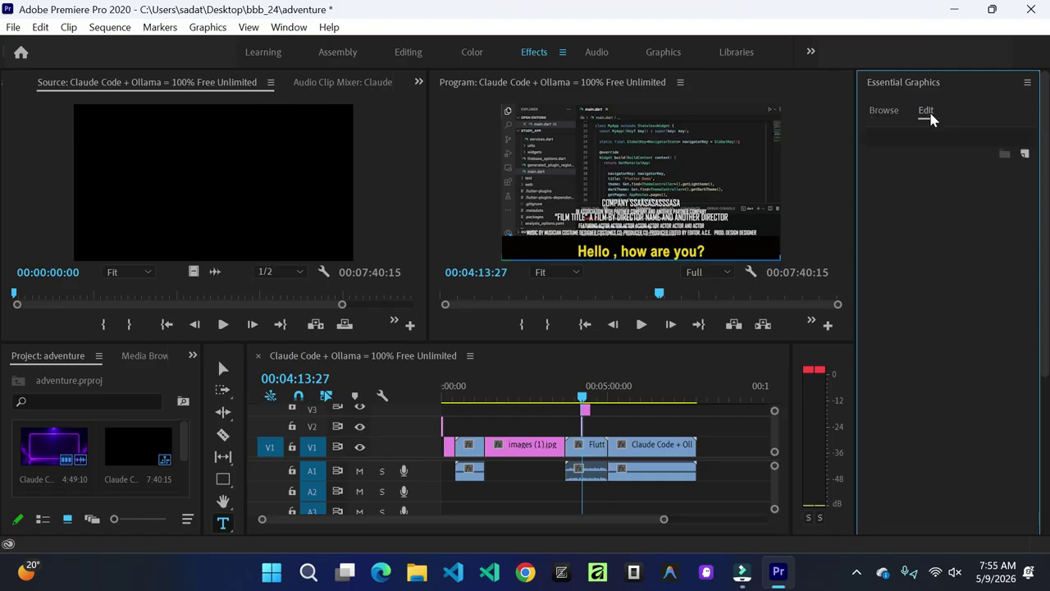
left_click(592, 450)
left_click(884, 110)
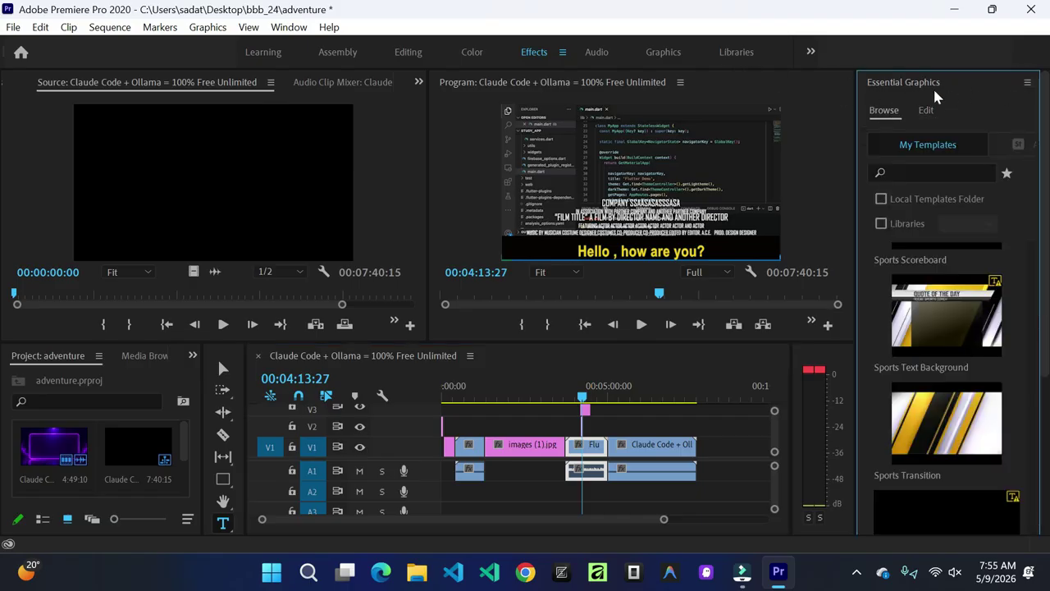
Step: Open Essential Sound from the panel list, then collapse it back
left_click(934, 84)
left_click(901, 107)
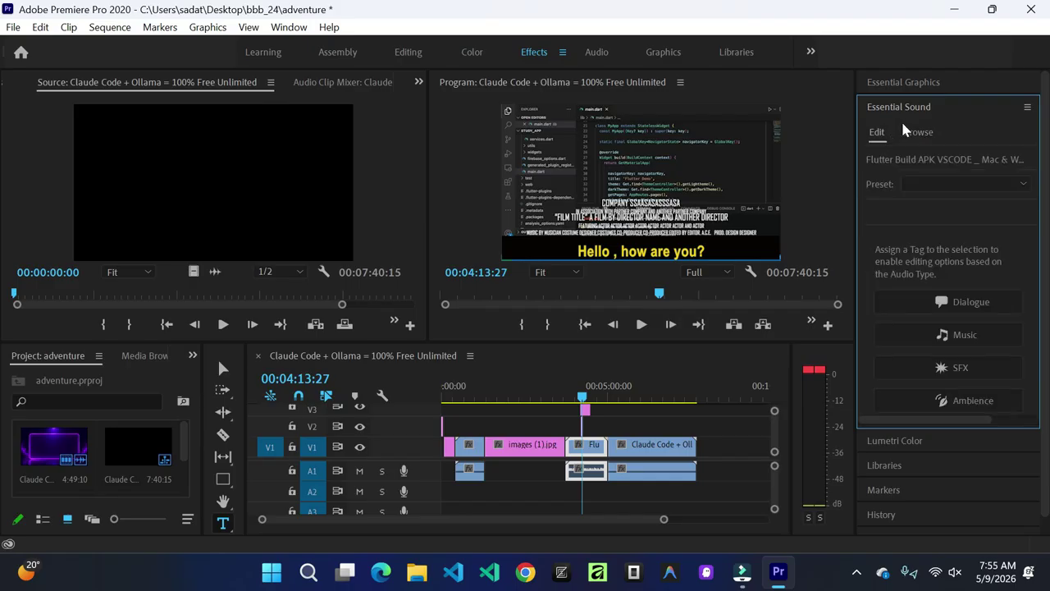
left_click(913, 105)
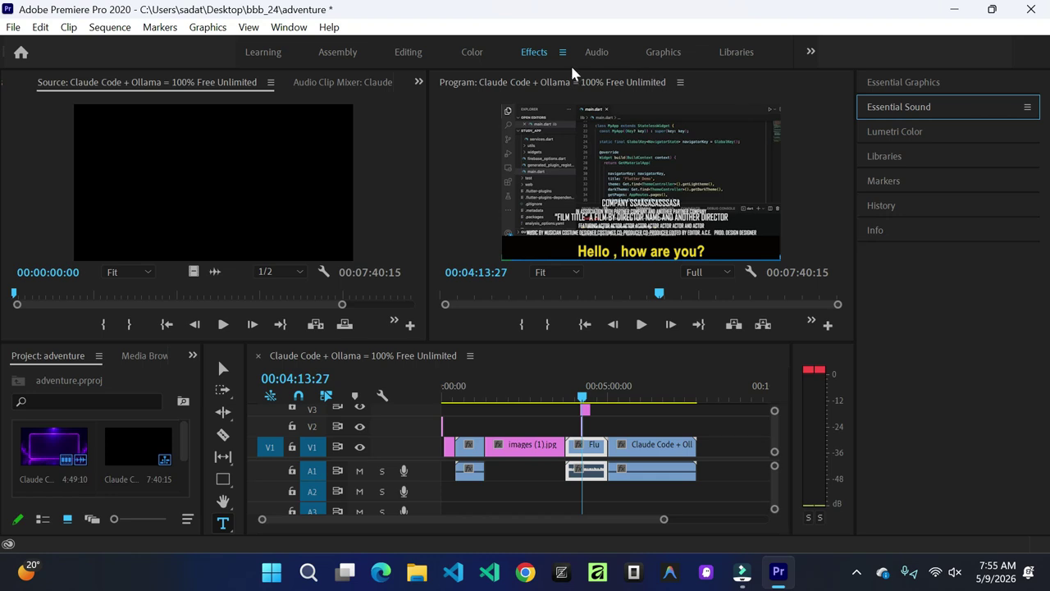
right_click(590, 456)
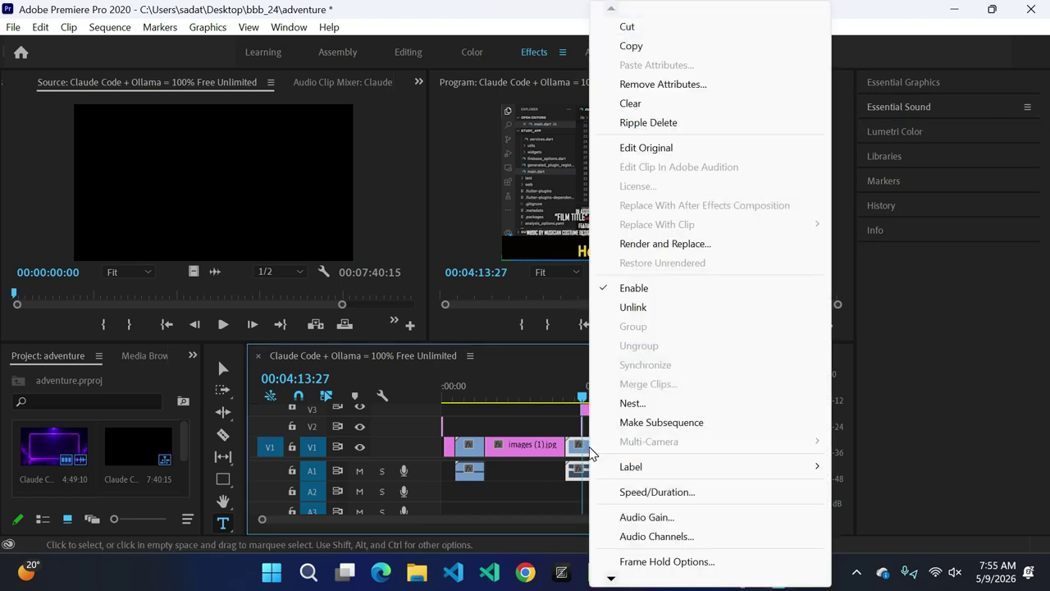
key("Escape")
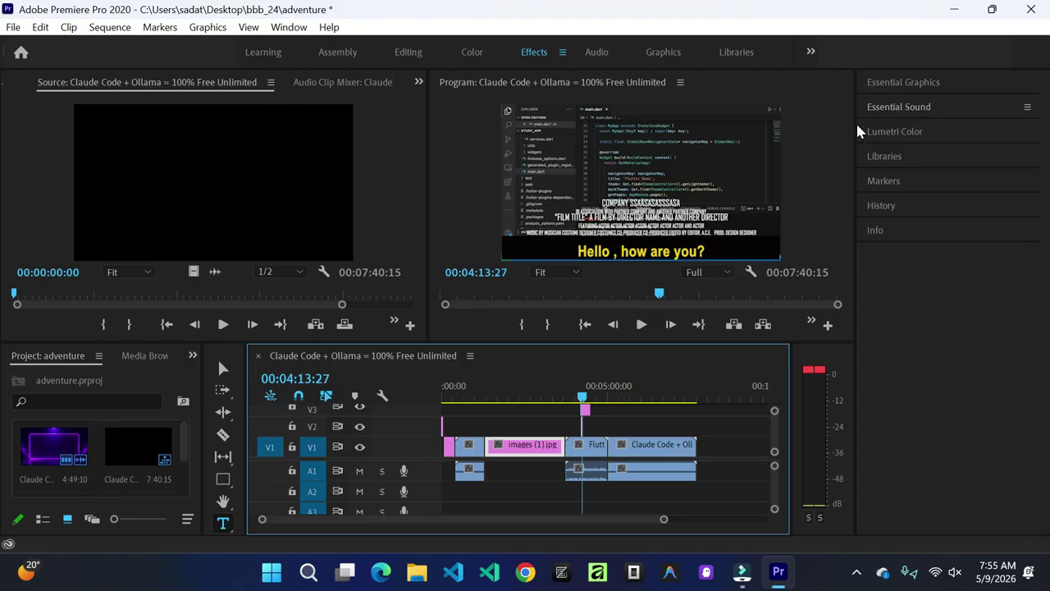
left_click(288, 28)
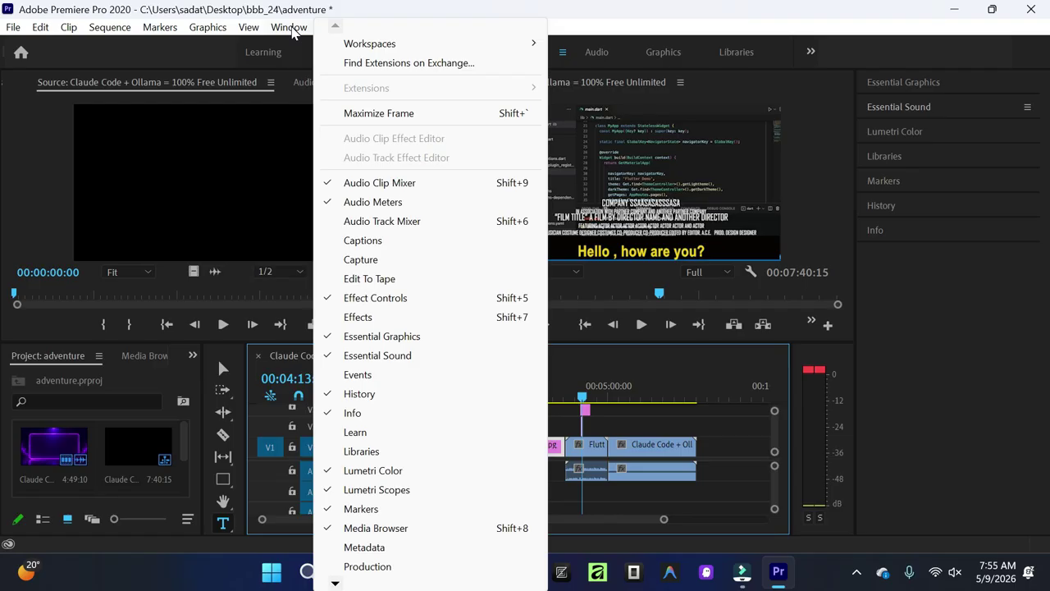
mouse_move(336, 583)
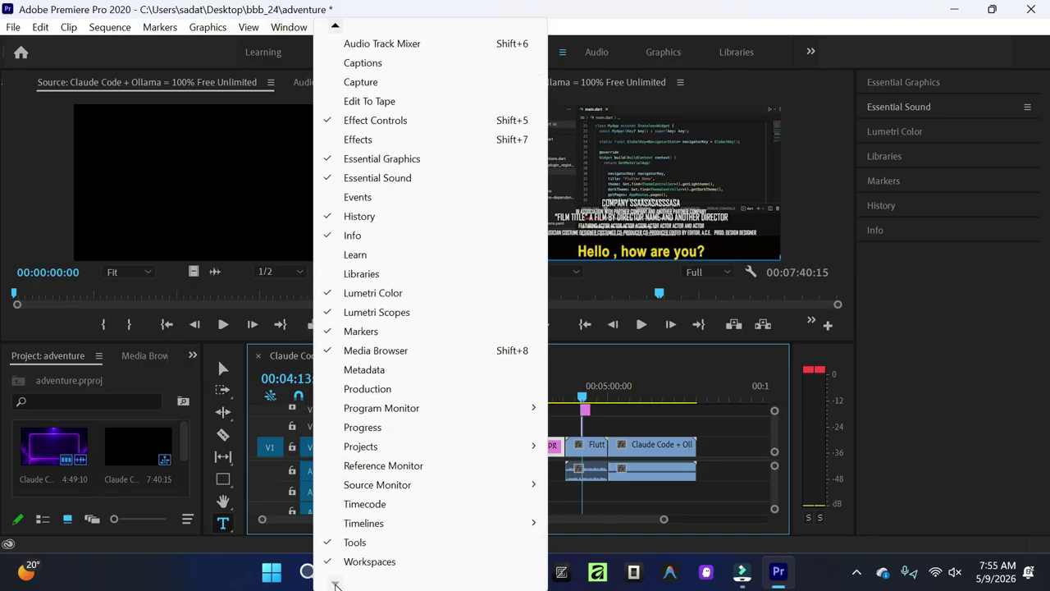
left_click(903, 315)
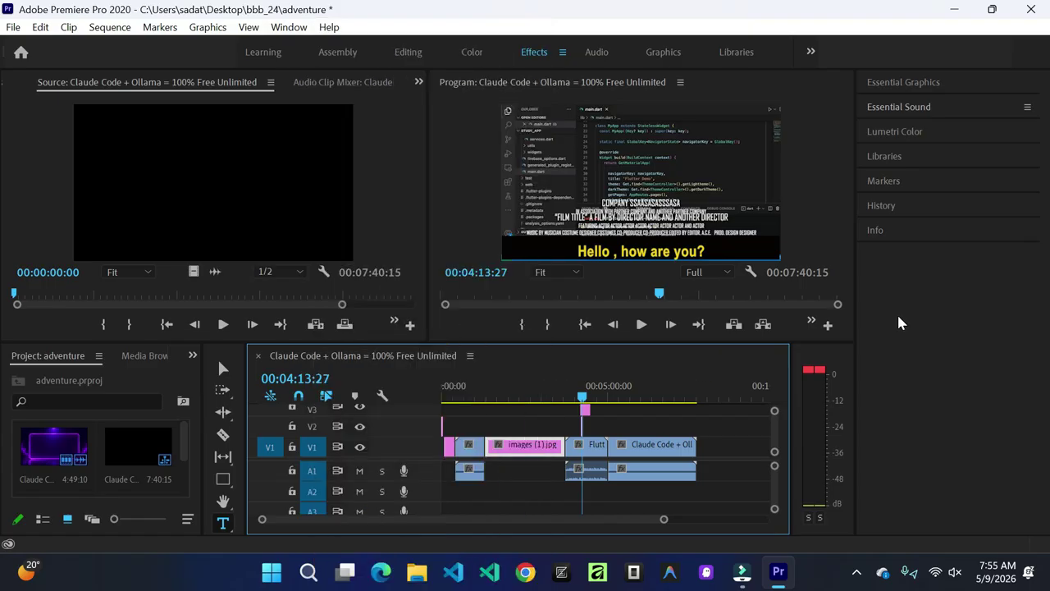
Step: At 00:04:58:17, open a wider Essential Graphics panel in its Edit view
left_click_drag(585, 402, 608, 413)
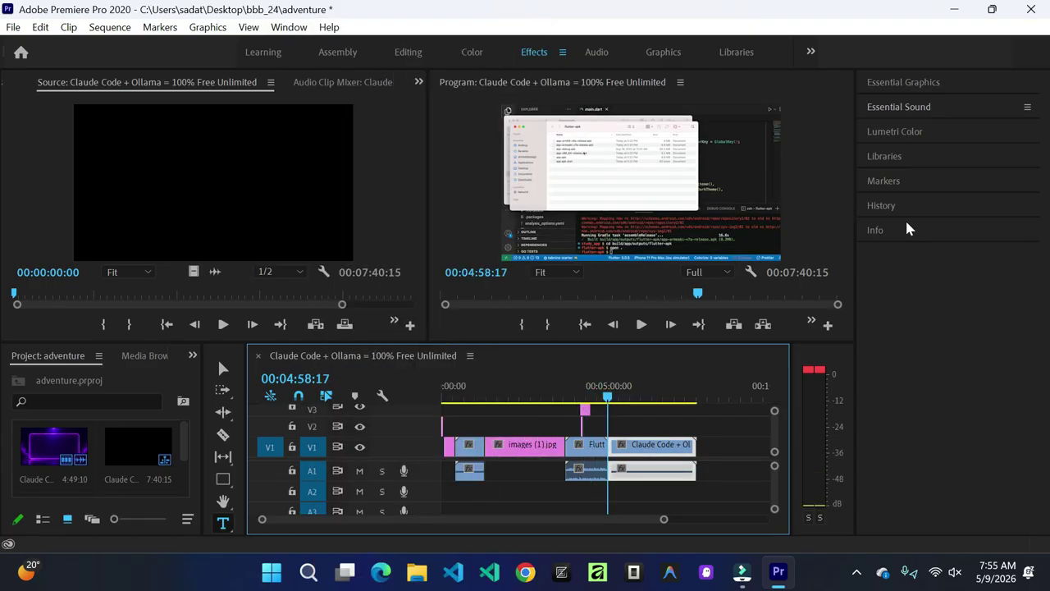
left_click(904, 82)
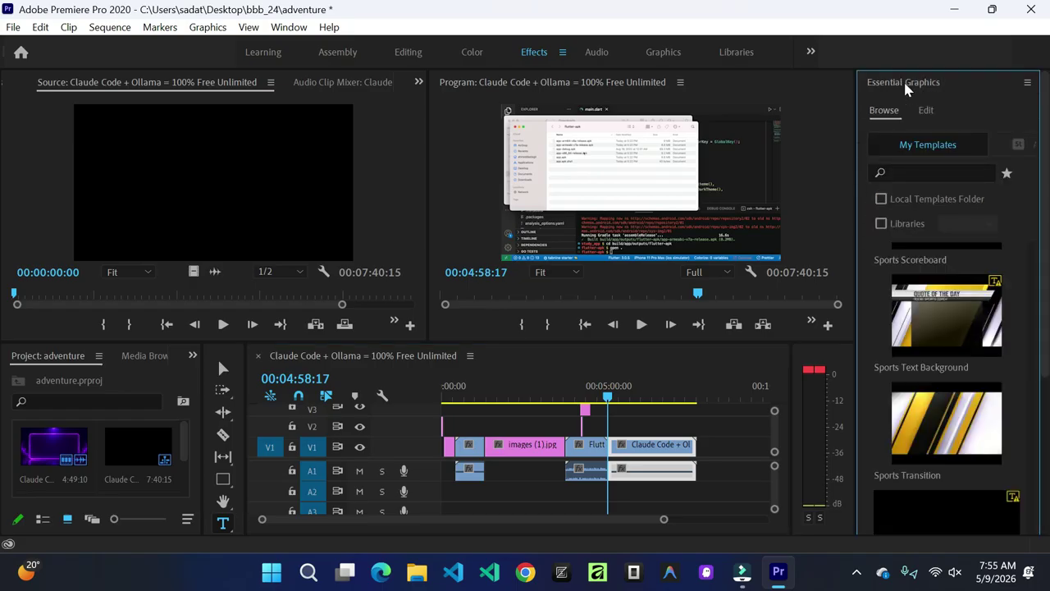
left_click_drag(858, 154, 806, 153)
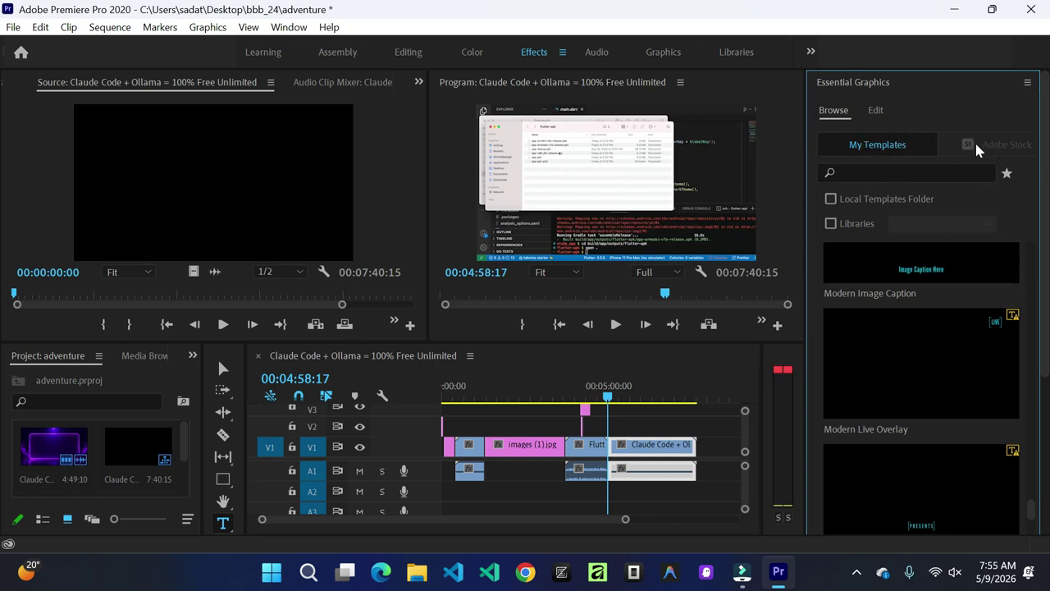
left_click(876, 111)
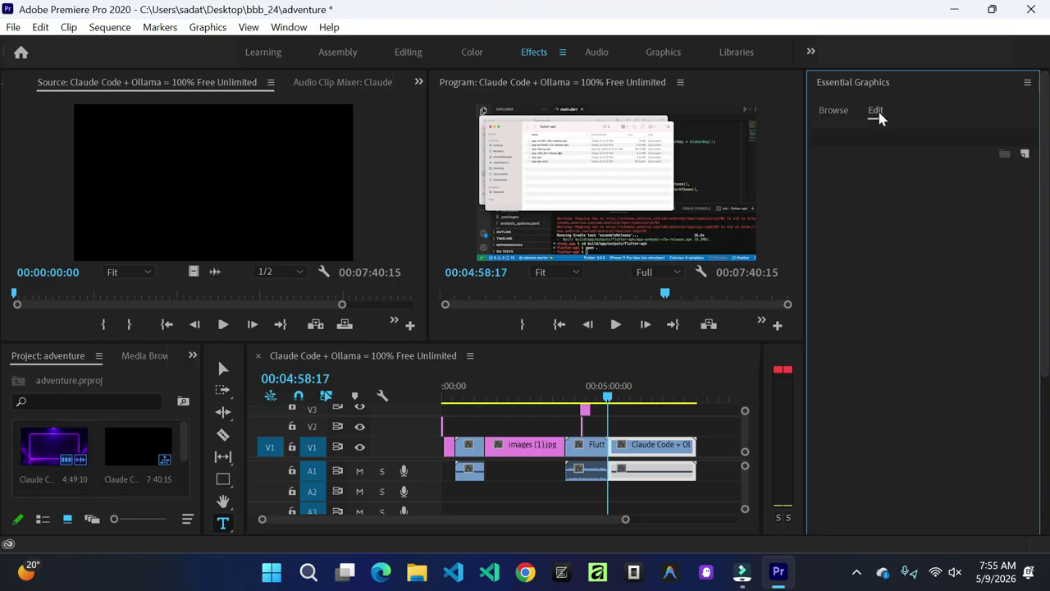
Step: Select the V3 caption, save the project, select the V2 title graphic, and return to 00:04:15:21
left_click(583, 414)
key("ctrl+s")
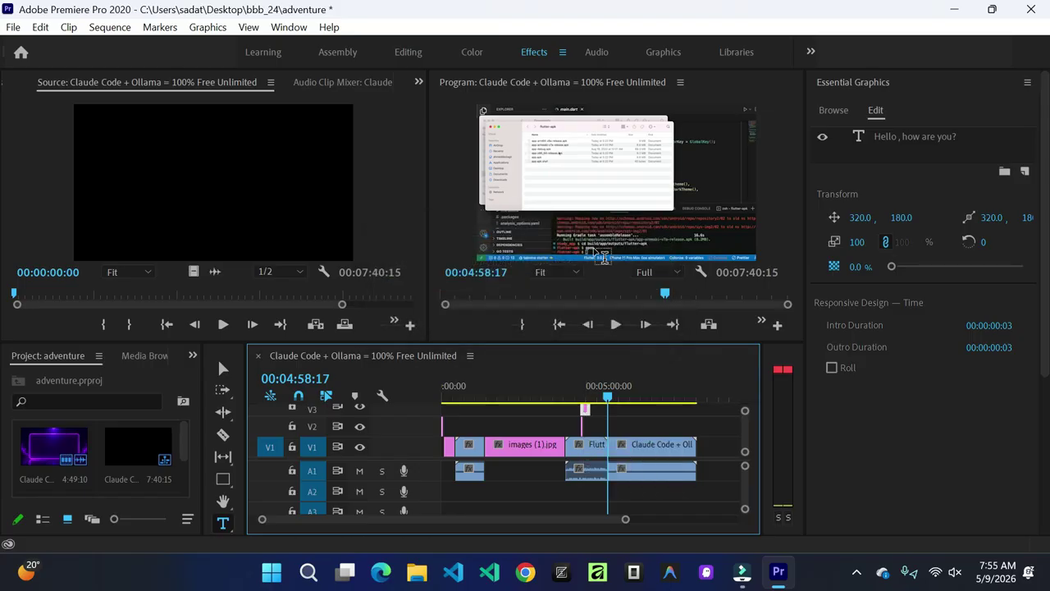
left_click(582, 426)
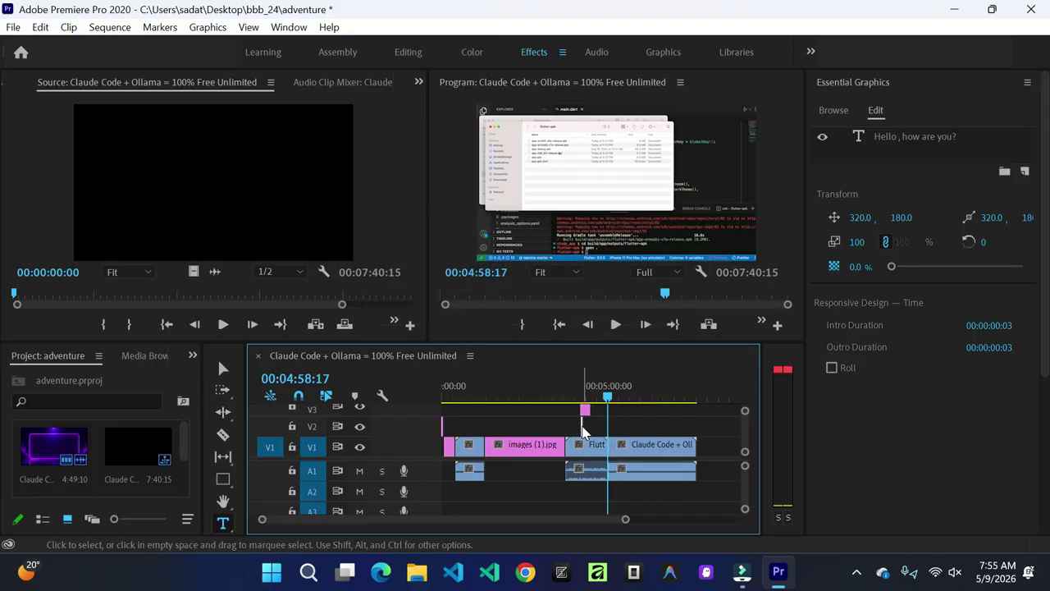
left_click_drag(608, 400, 586, 399)
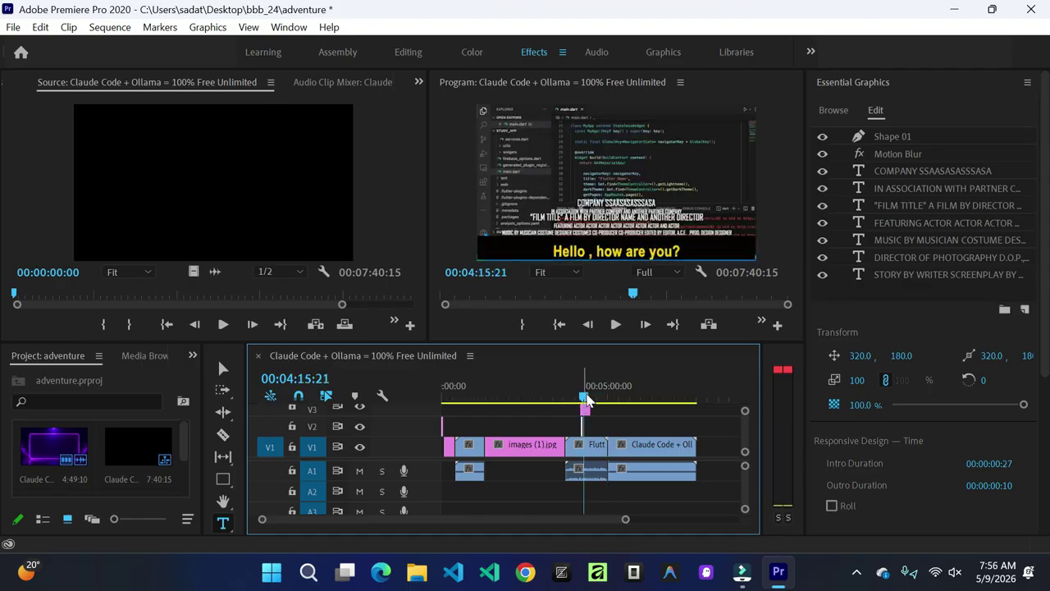
Step: Select the caption text and review its graphics properties, toggling Browse and Edit views
left_click(628, 252)
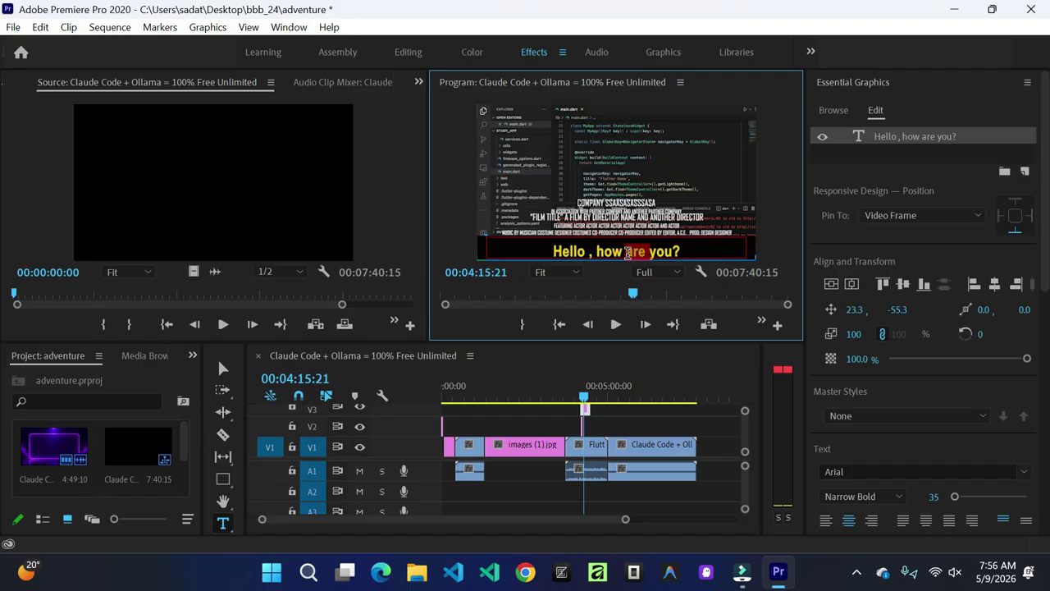
left_click_drag(1044, 236, 1046, 499)
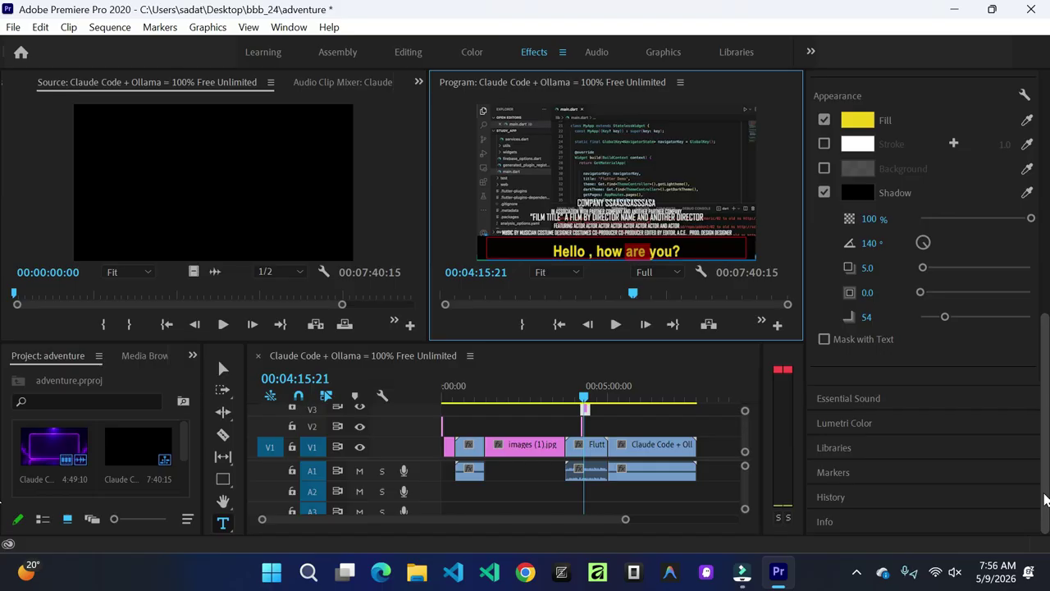
left_click_drag(1045, 497, 1049, 141)
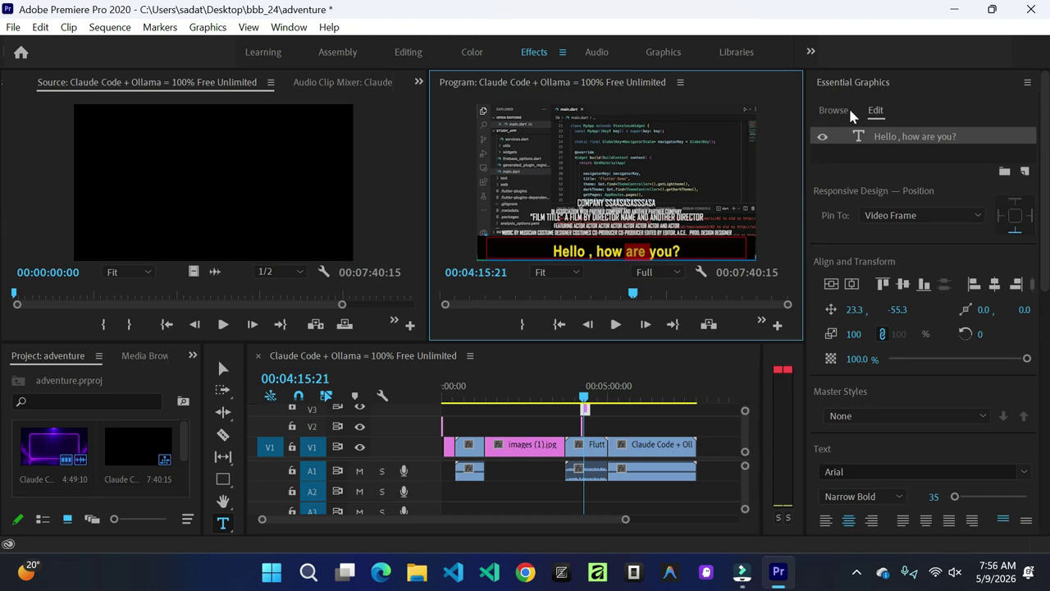
left_click(832, 110)
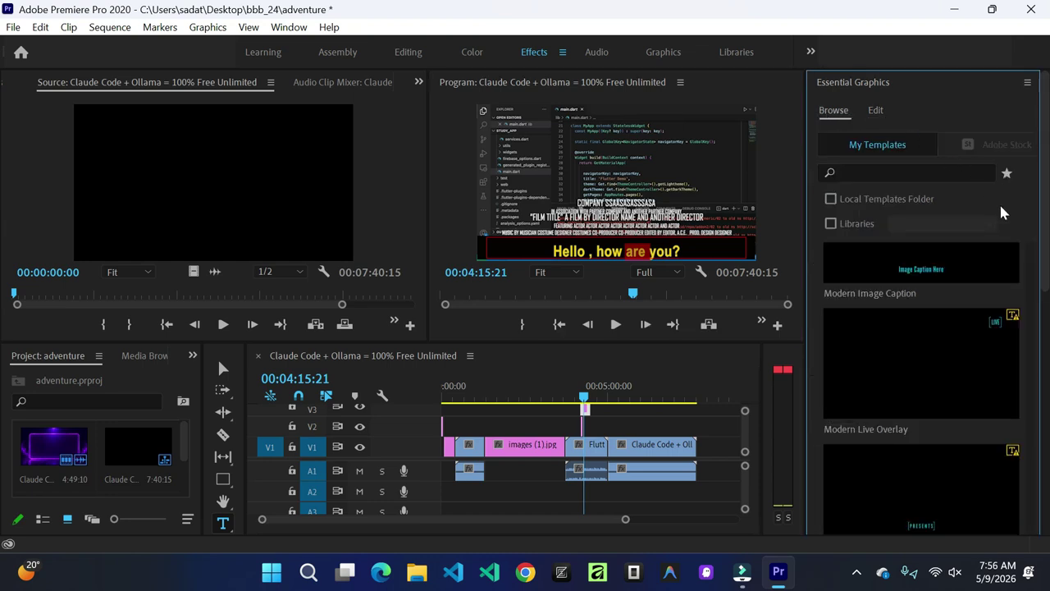
scroll(1030, 323, "down", 10)
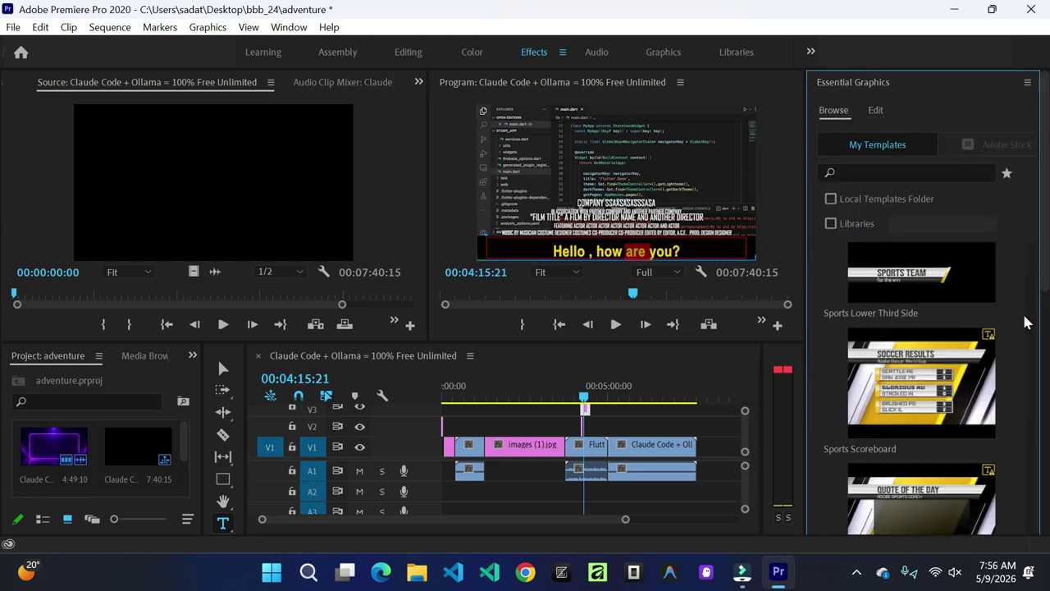
left_click(878, 112)
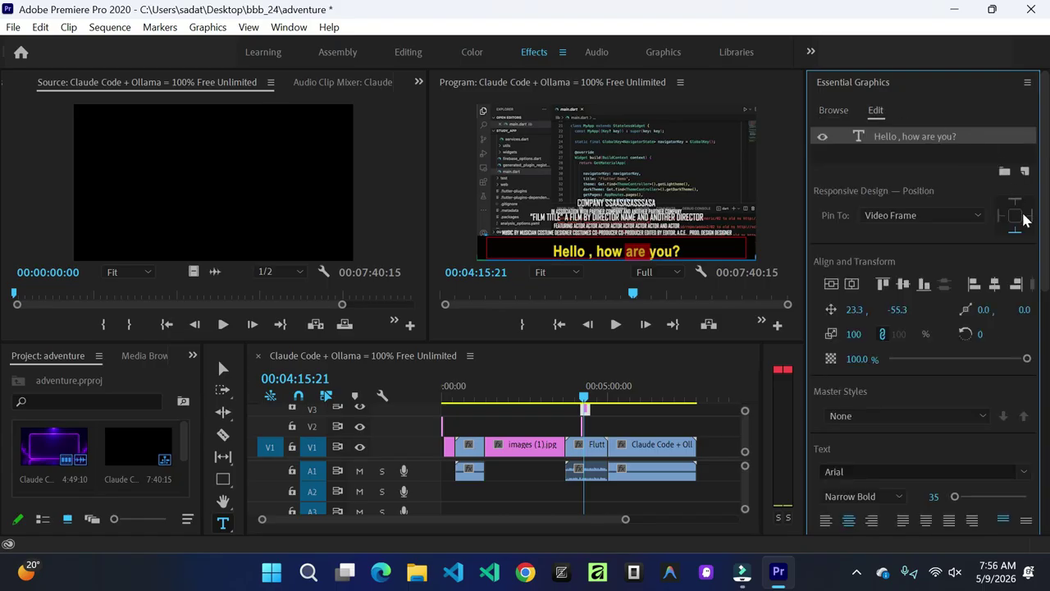
Step: Check the Pin To options unchanged, scroll to Appearance, then expand Essential Sound
left_click(978, 215)
left_click(979, 220)
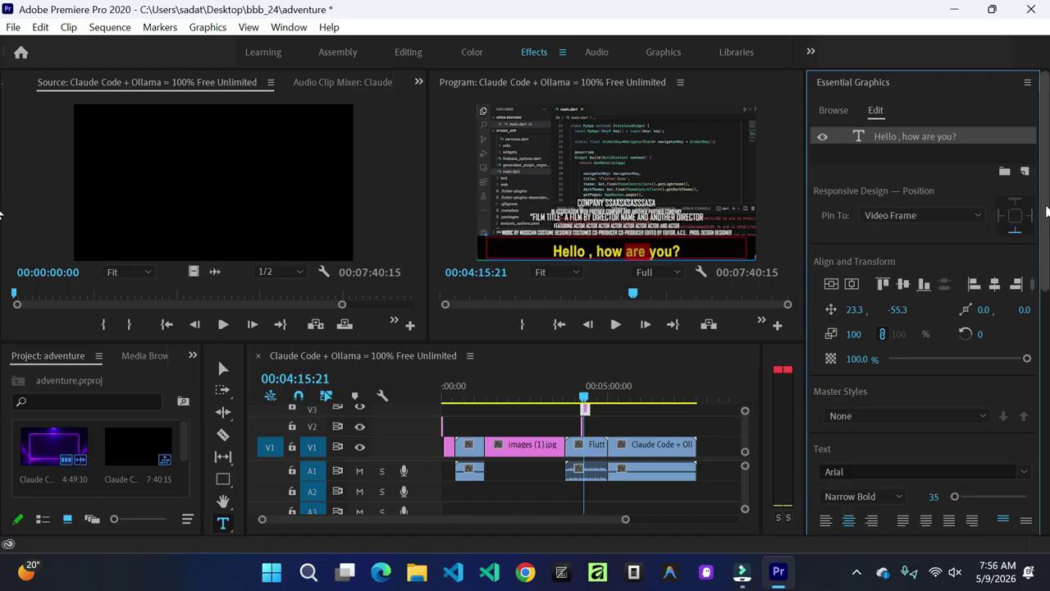
scroll(979, 246, "down", 5)
left_click_drag(1048, 318, 1040, 477)
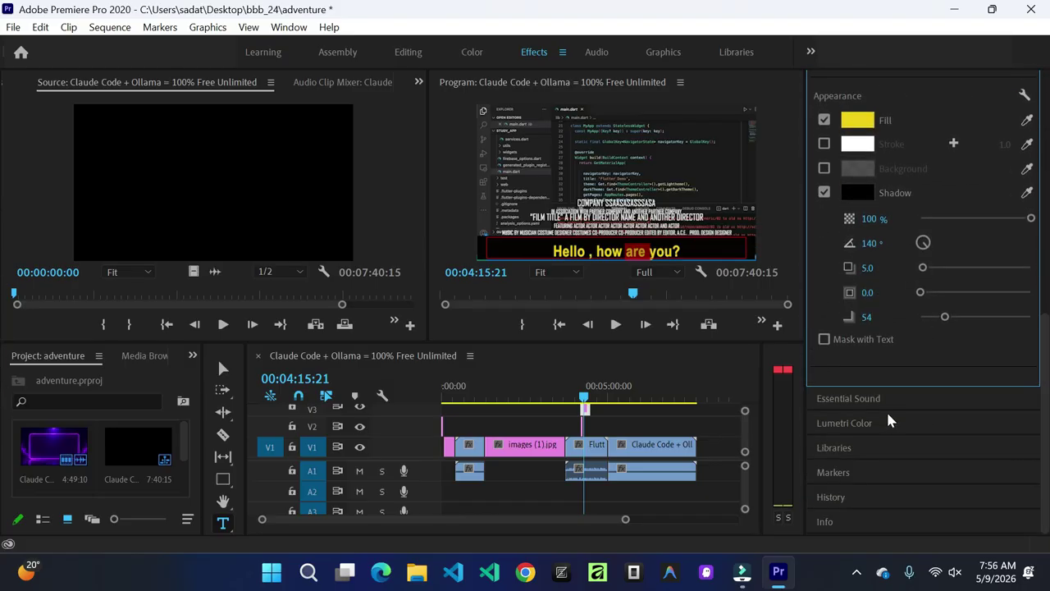
left_click(861, 403)
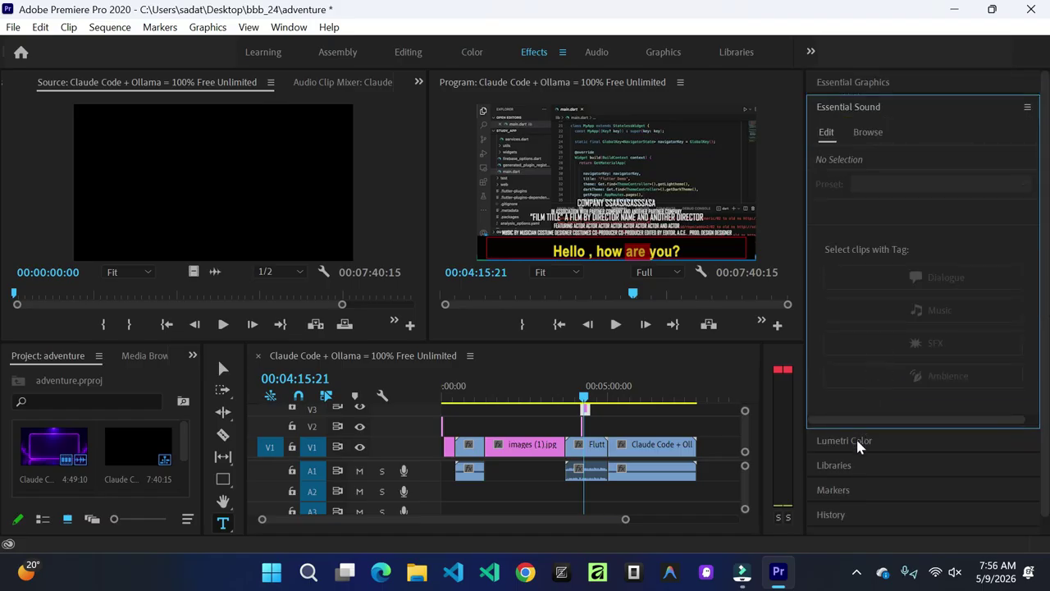
Step: Expand and collapse the Lumetri Color, Libraries and Markers panels in turn
left_click(857, 441)
left_click(846, 133)
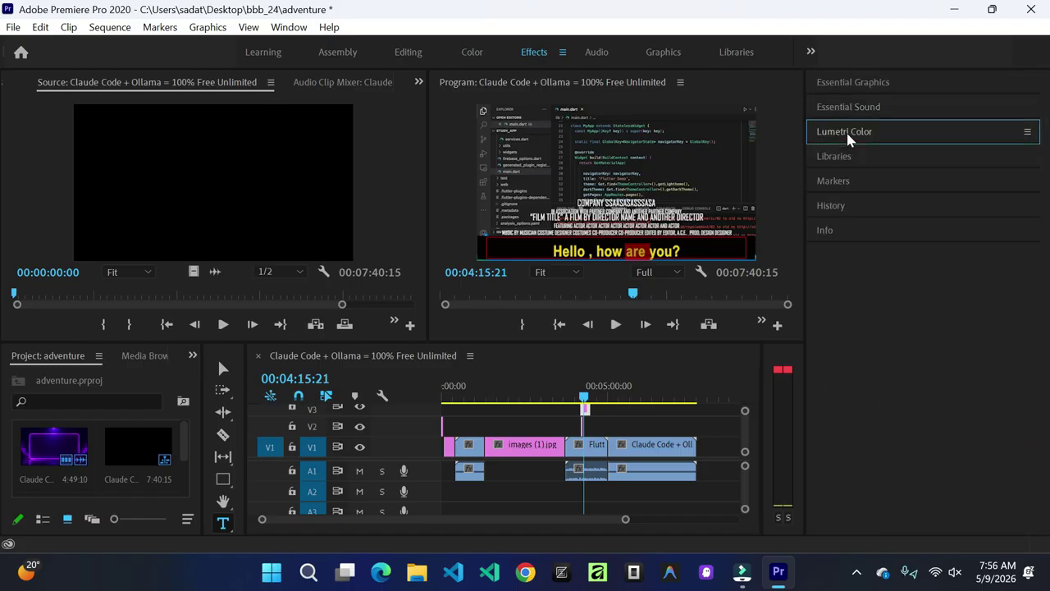
left_click(851, 156)
left_click(851, 156)
left_click(851, 181)
left_click(854, 181)
Step: Browse the History panel's list of past edits, then collapse it
left_click(853, 205)
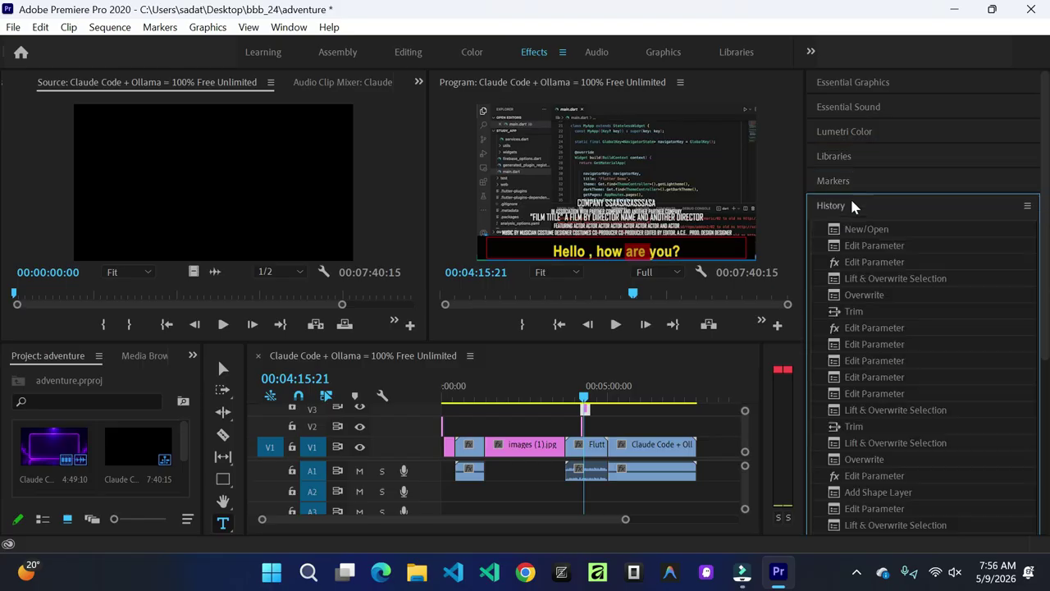
scroll(883, 387, "down", 1)
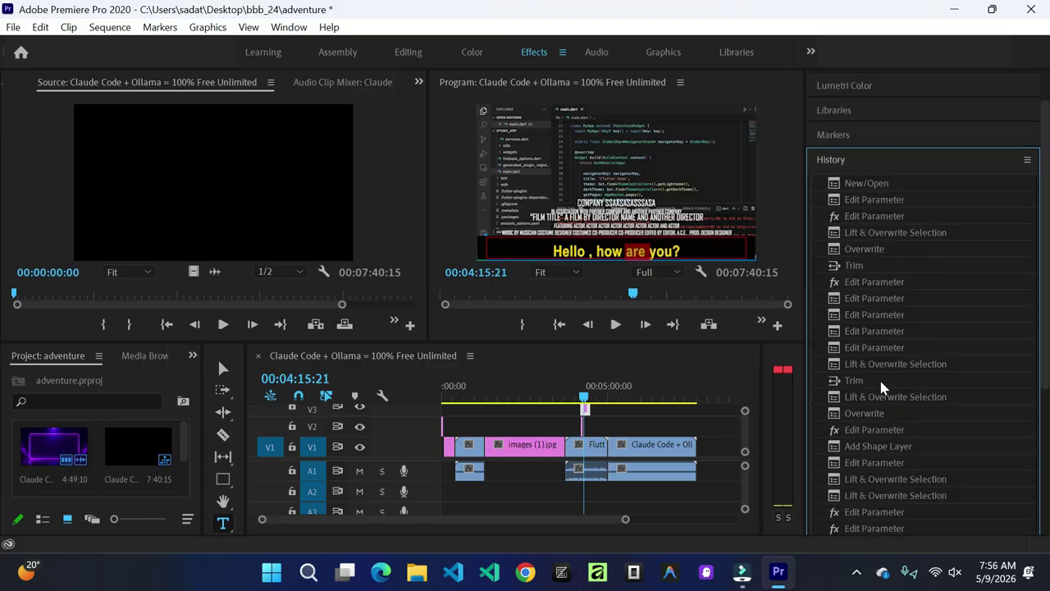
scroll(882, 388, "down", 1)
scroll(962, 304, "down", 1)
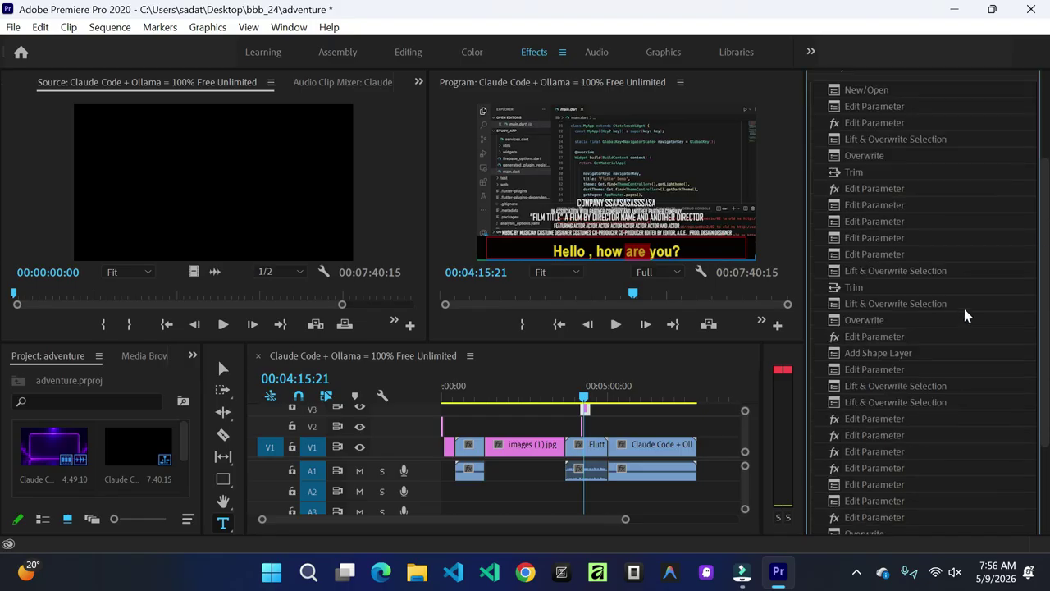
scroll(956, 263, "up", 1)
left_click(833, 114)
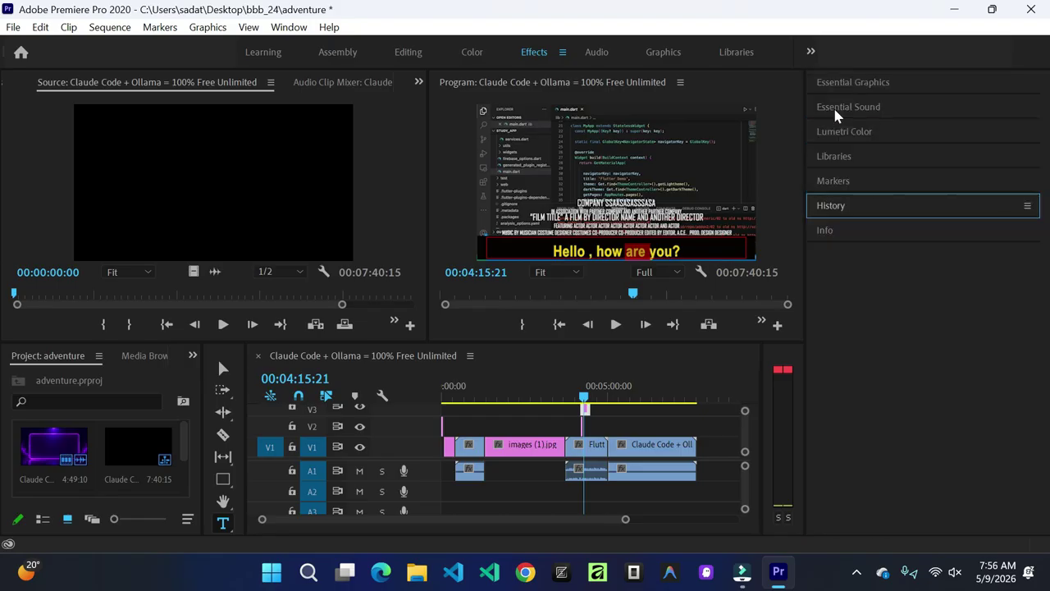
Step: Peek at the Info panel, restore Essential Graphics for the caption, and show the extra workspaces list
left_click(836, 228)
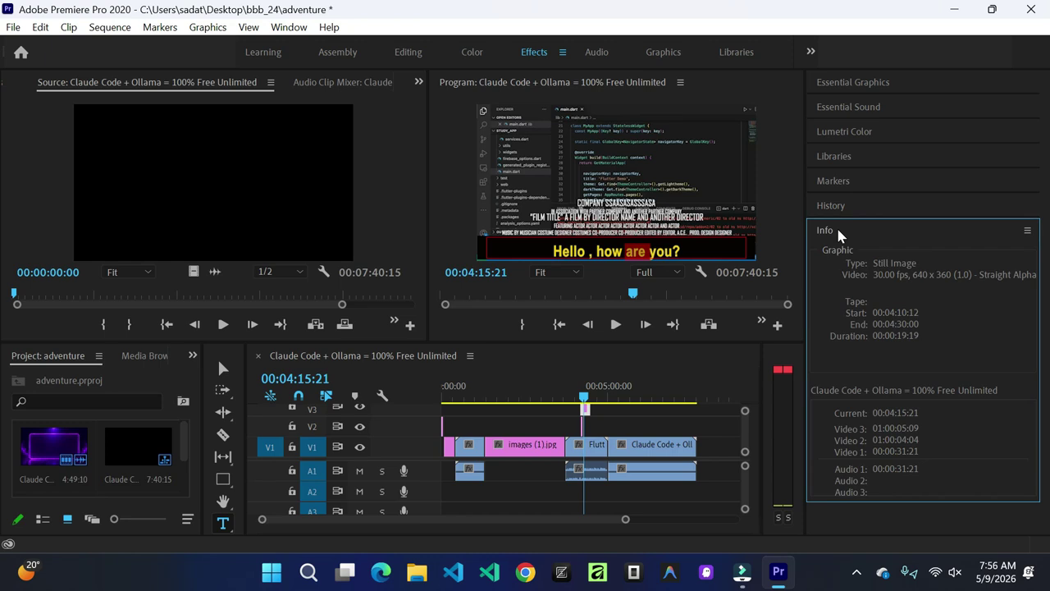
left_click(837, 228)
left_click(871, 80)
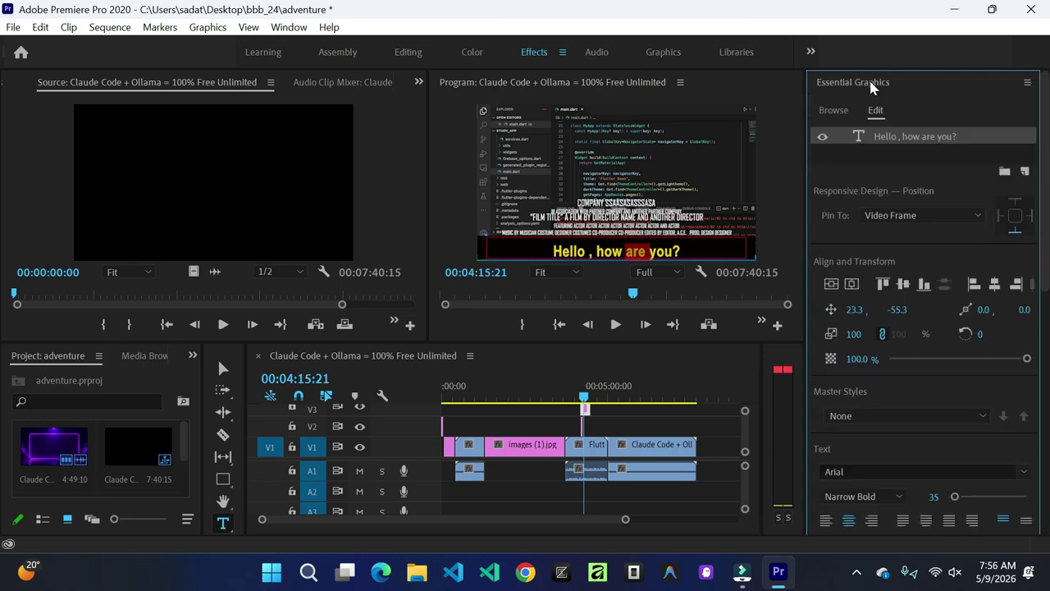
left_click(814, 52)
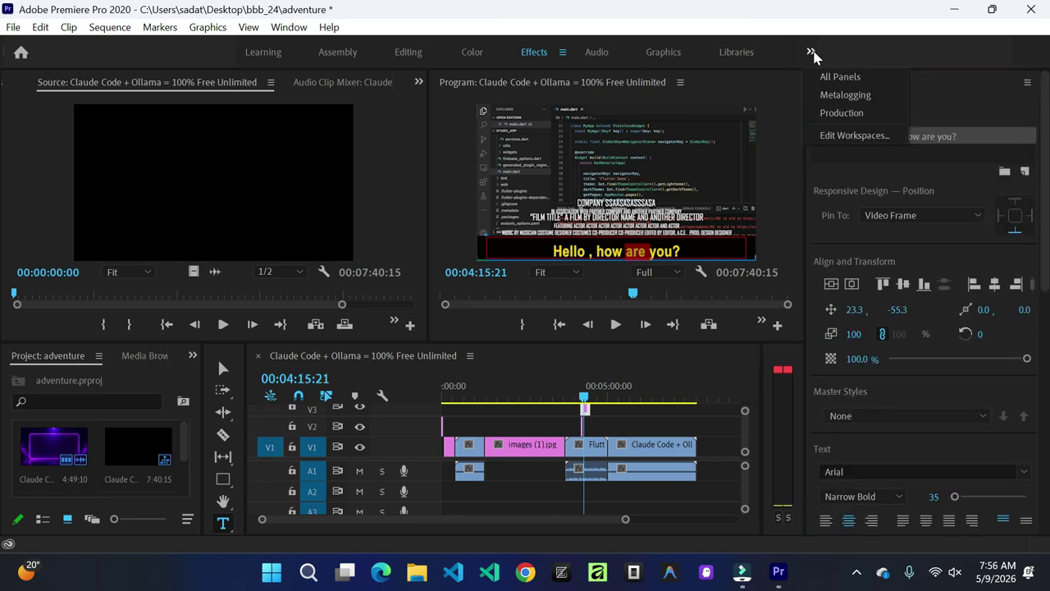
Step: Try the Libraries workspace and its panel menu, then switch to the Graphics workspace
left_click(726, 52)
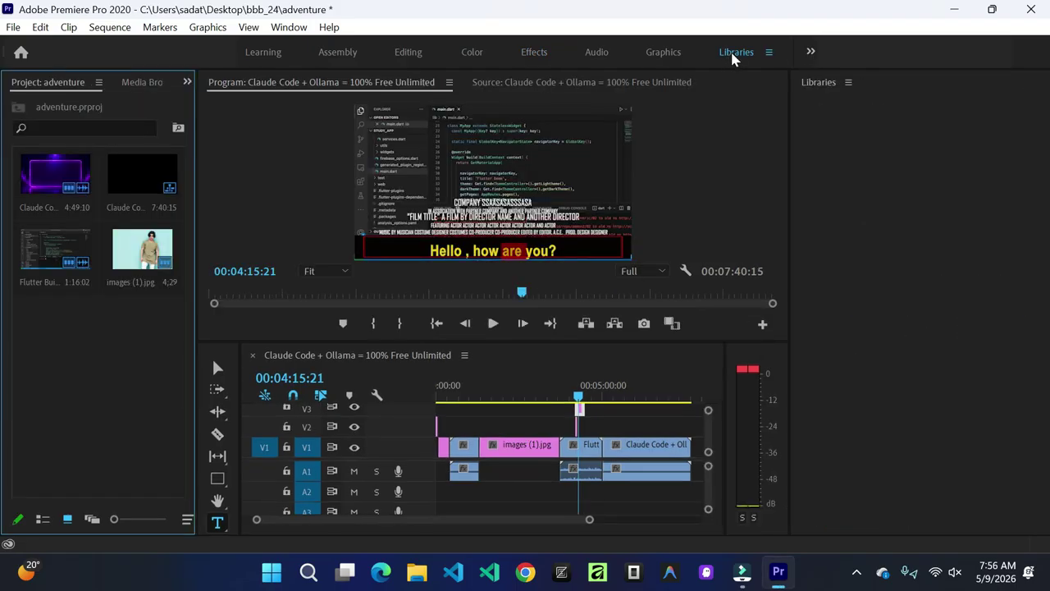
left_click(849, 82)
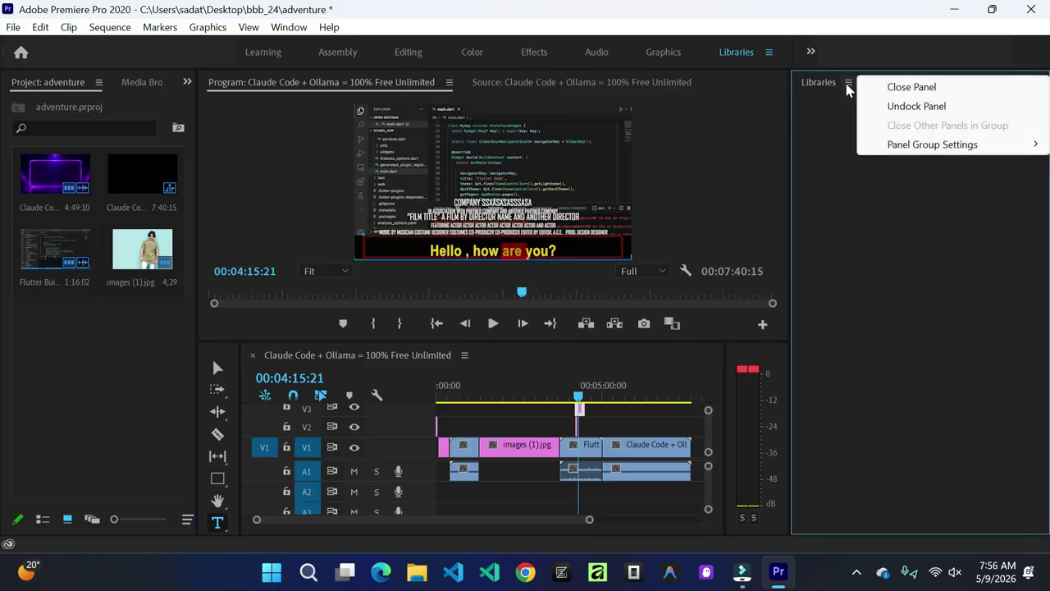
left_click(818, 82)
left_click(661, 52)
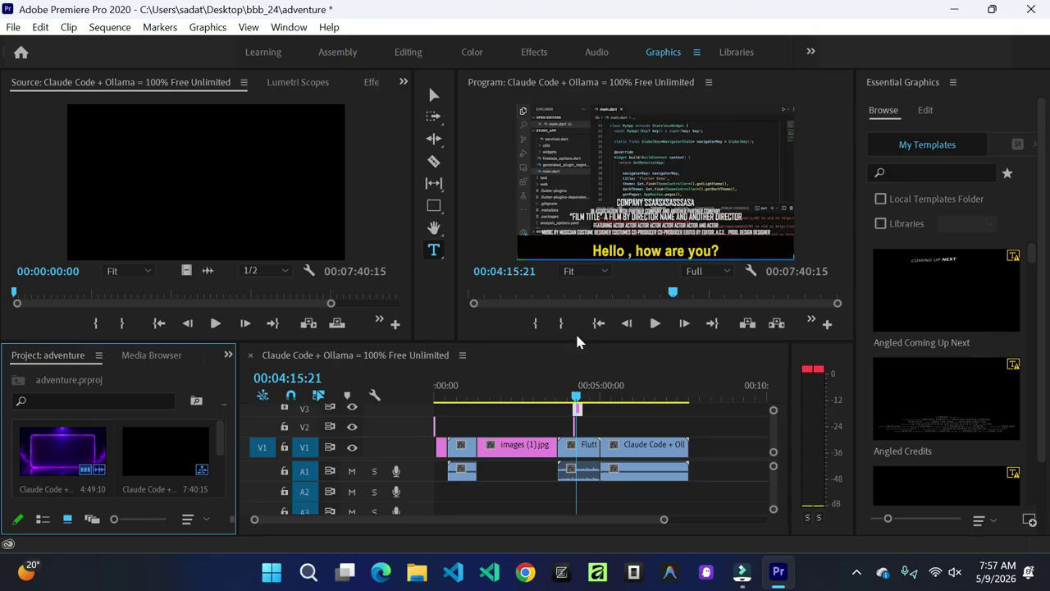
Step: Switch to the Effects workspace and bring up the Effects panel from the Window menu
left_click(534, 53)
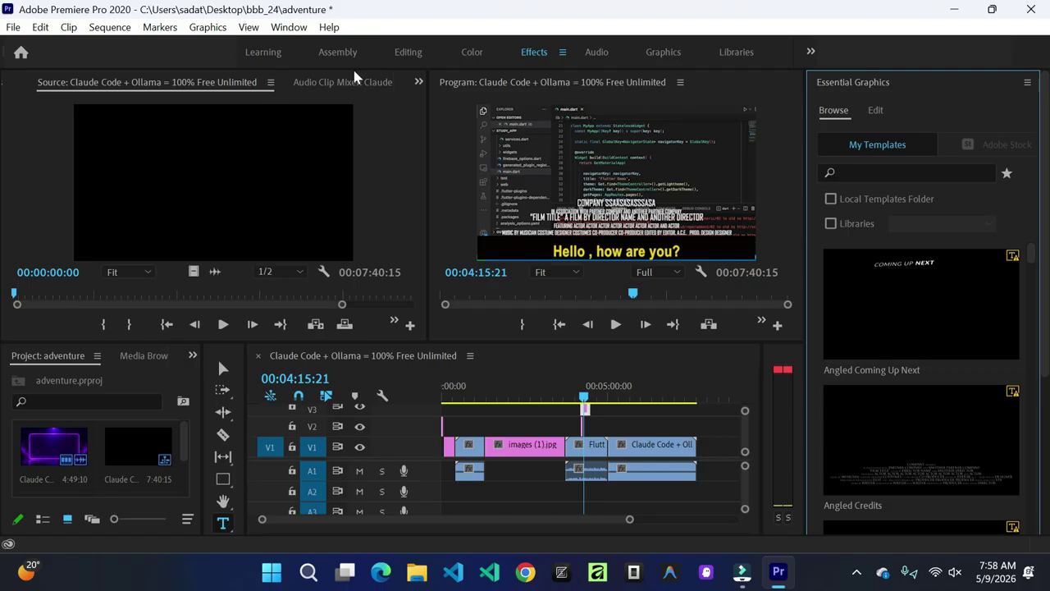
left_click(289, 27)
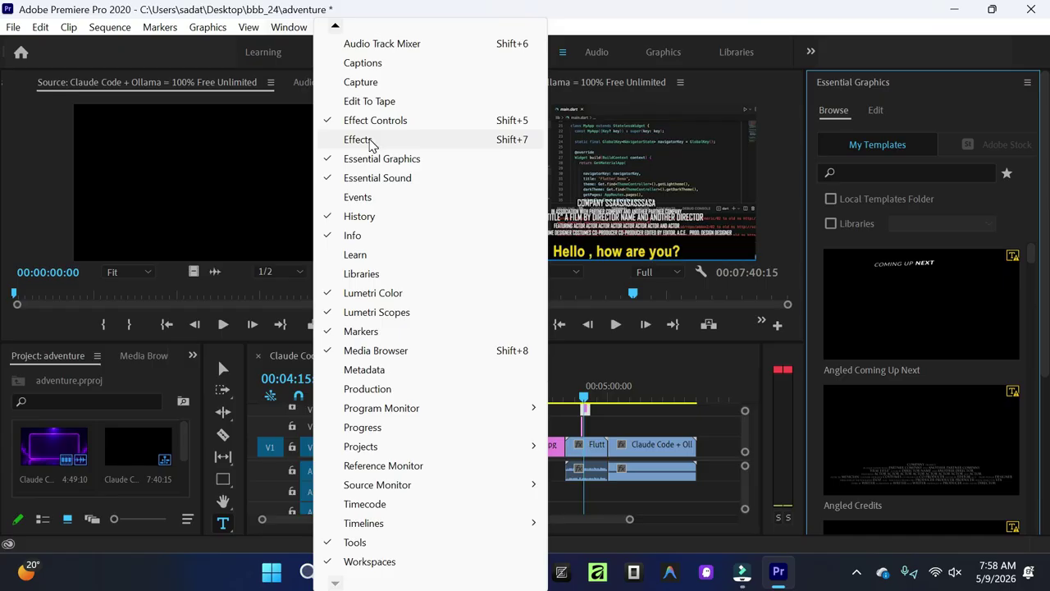
left_click(288, 29)
left_click(289, 30)
left_click(292, 30)
left_click(294, 30)
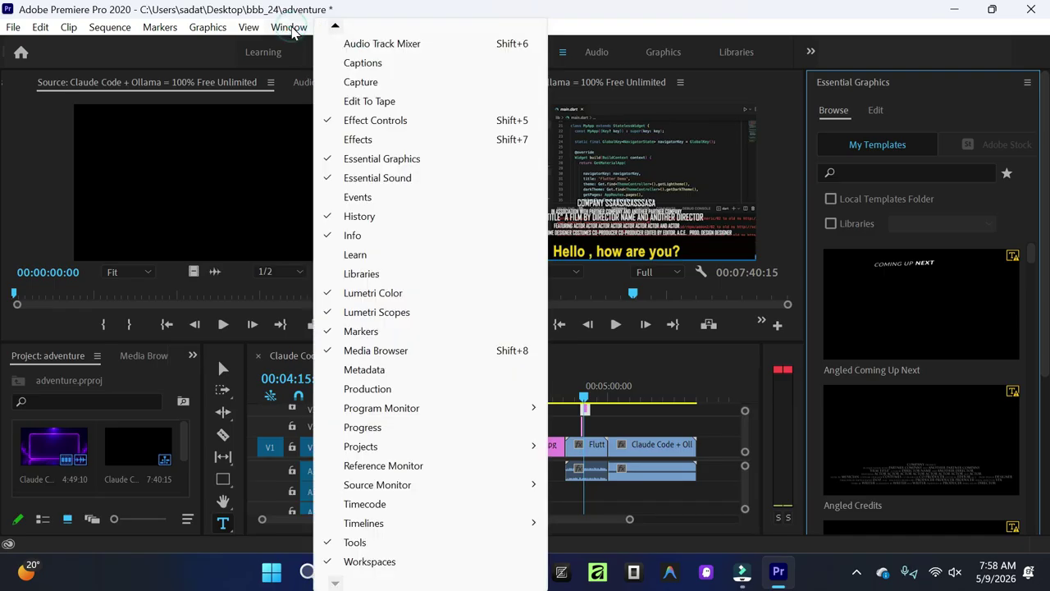
left_click(380, 140)
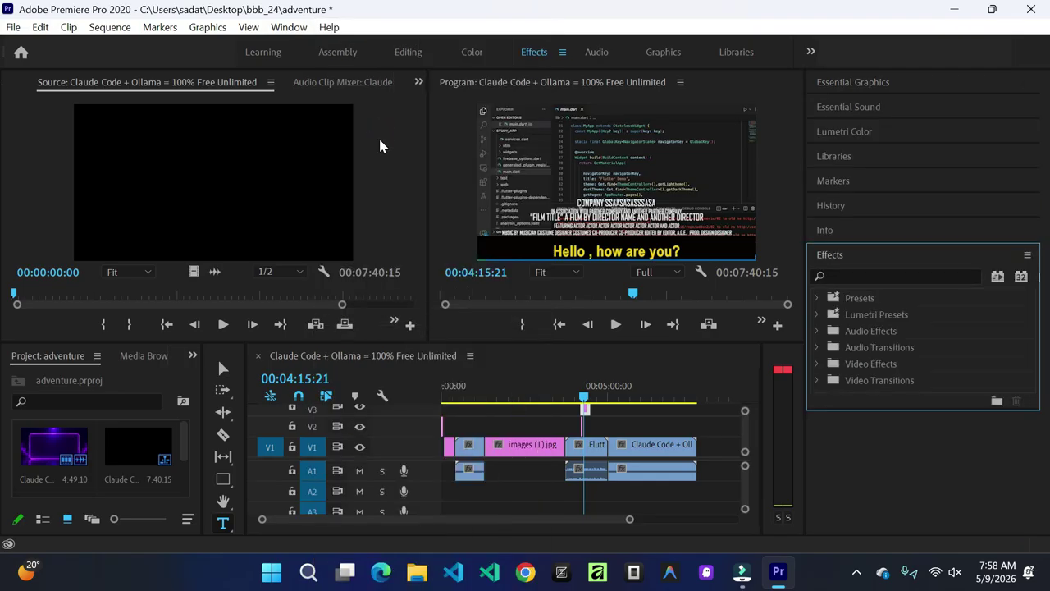
Step: Maximize the Effects panel to fill the workspace, then restore the normal layout
left_click(292, 27)
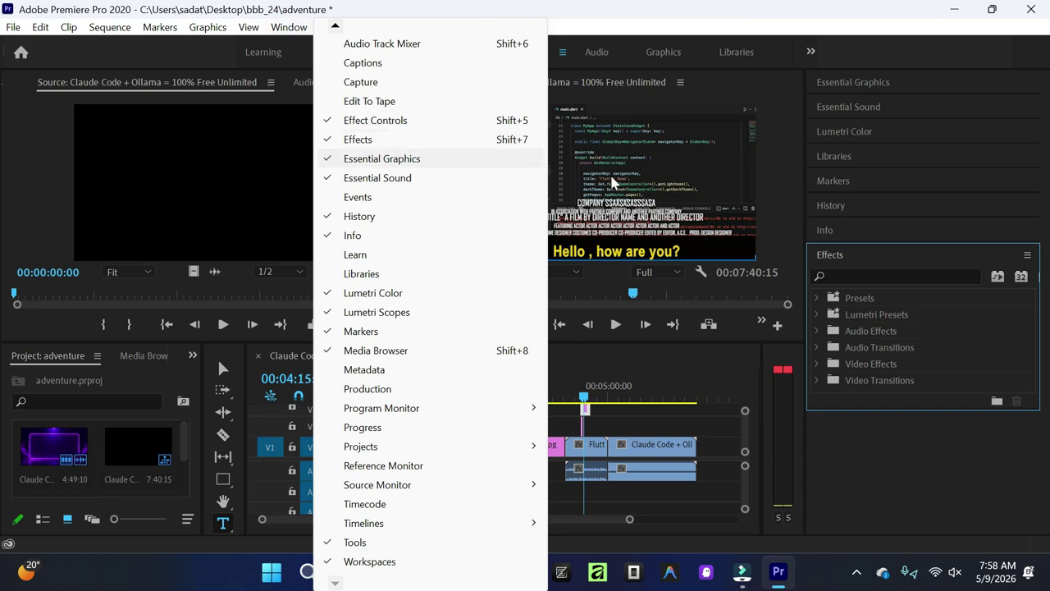
double_click(860, 251)
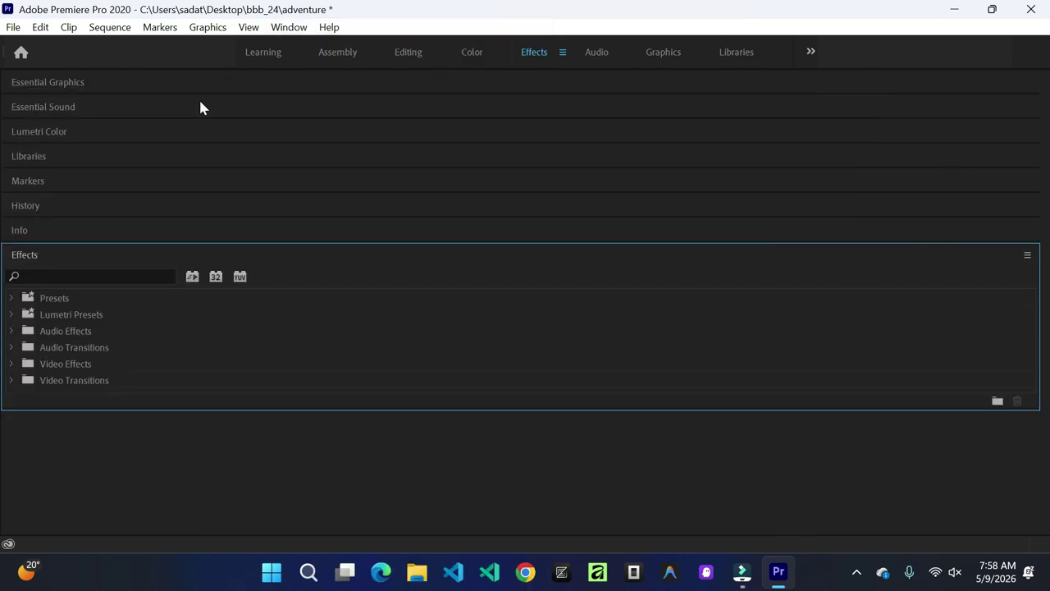
double_click(480, 252)
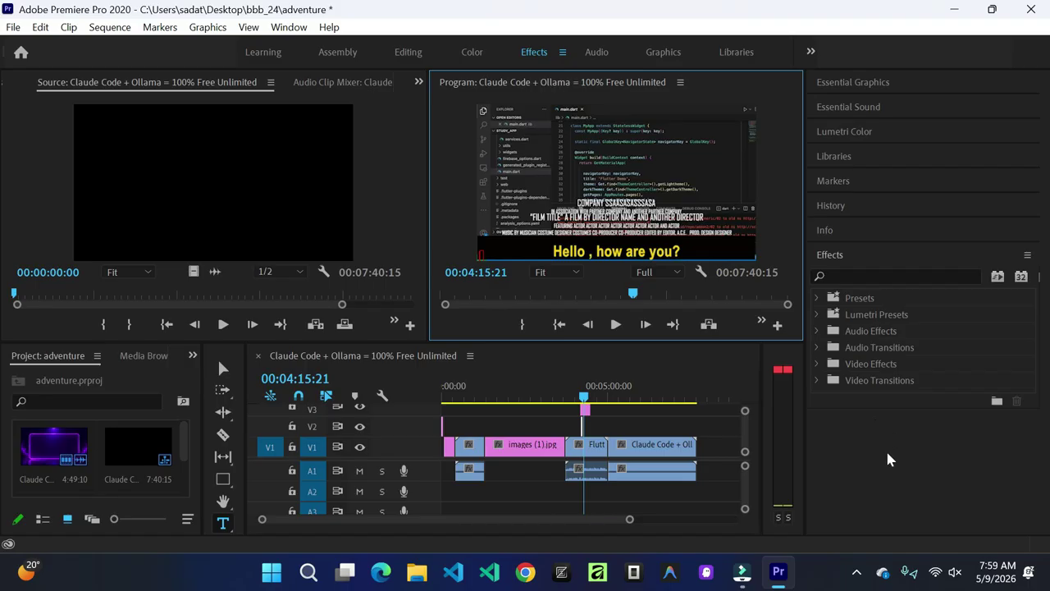
Step: Find Camera Blur under Video Effects > Blur & Sharpen in the Effects panel
left_click(817, 364)
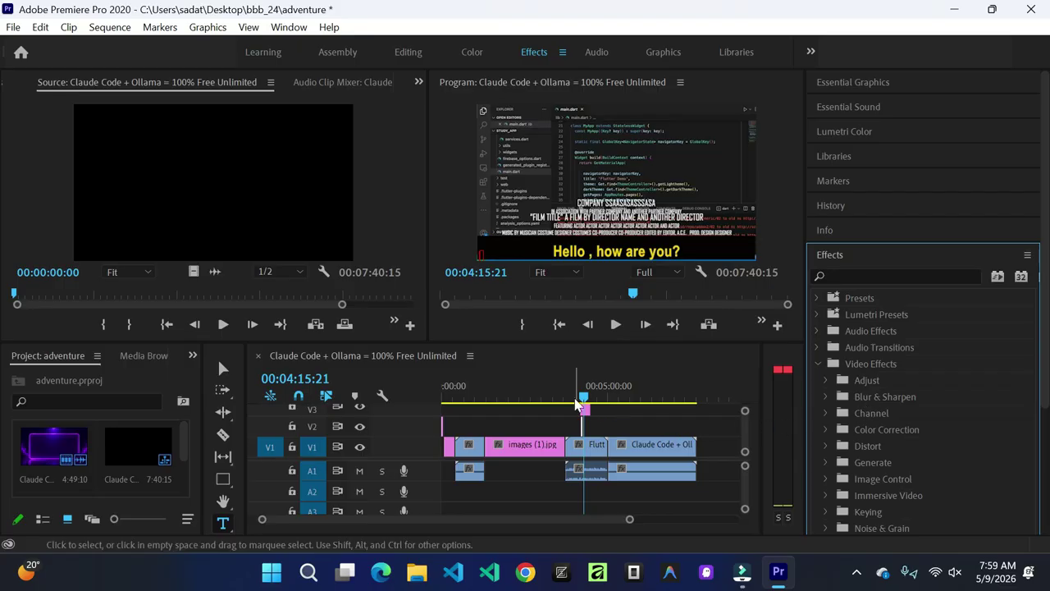
left_click_drag(583, 404, 614, 404)
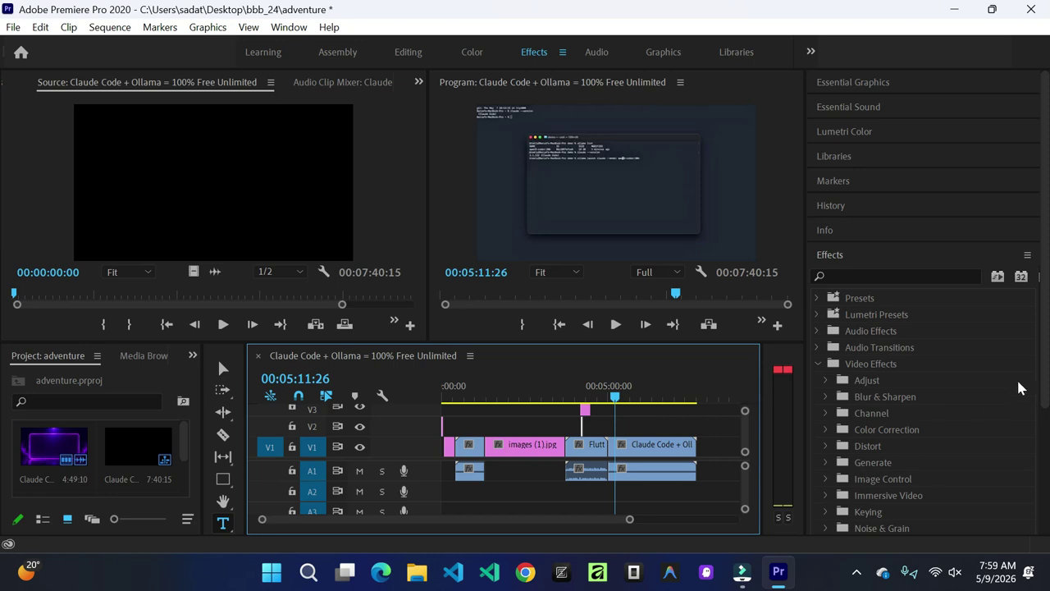
scroll(1047, 402, "down", 1)
scroll(1047, 402, "down", 2)
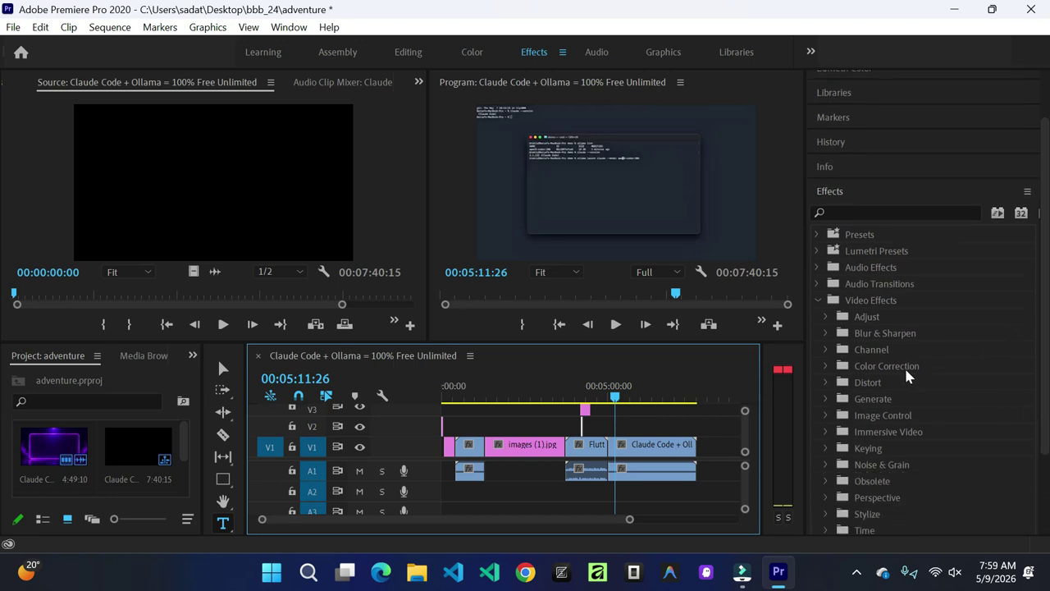
left_click(827, 332)
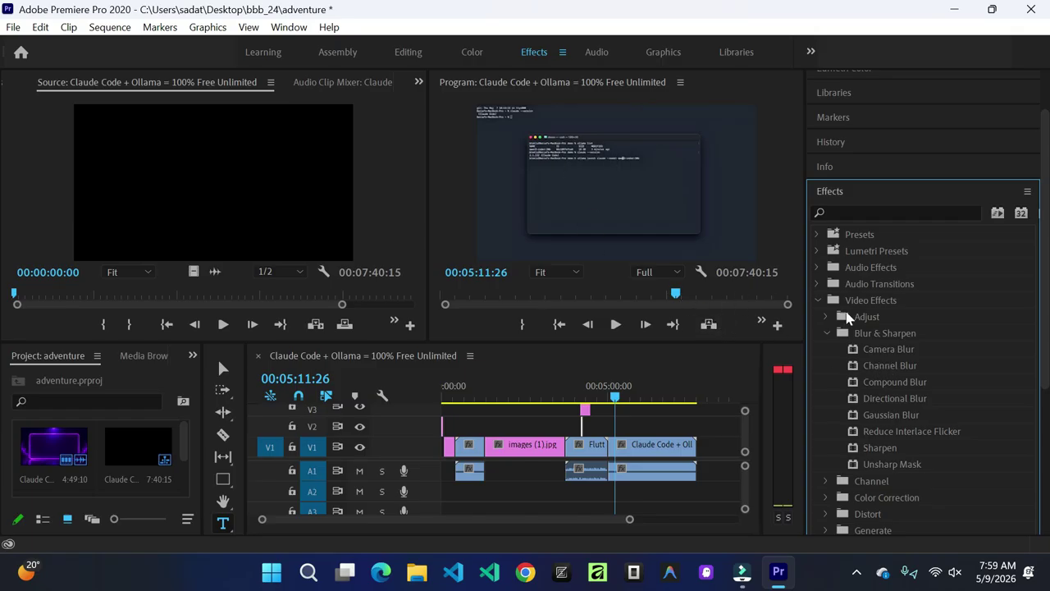
left_click(883, 355)
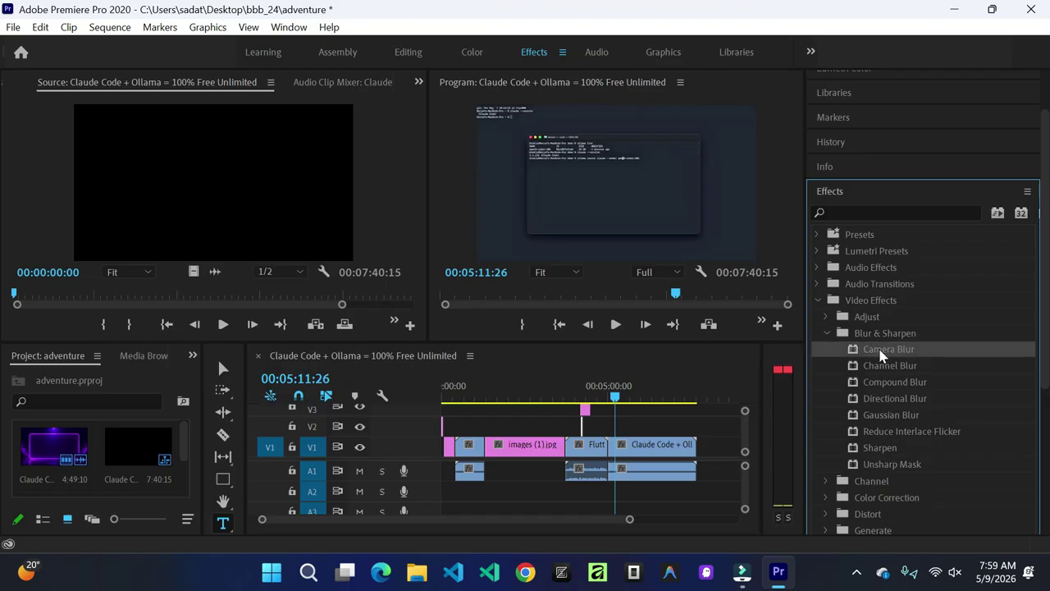
Step: Apply Camera Blur to the last V1 clip and preview the blur at 00:05:59:04
left_click_drag(886, 355, 648, 454)
left_click_drag(645, 451, 661, 453)
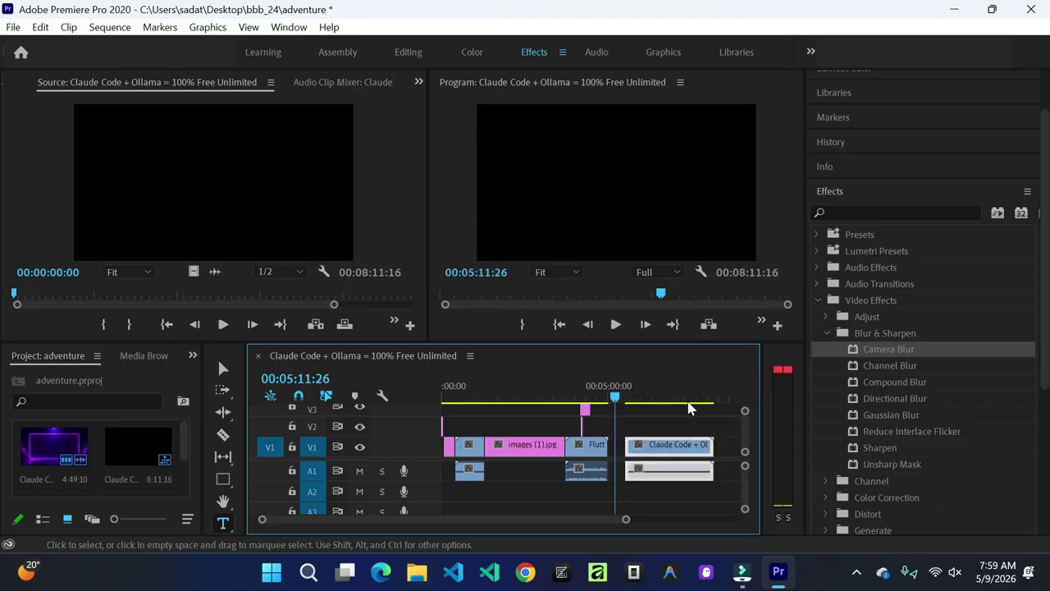
left_click_drag(884, 355, 633, 446)
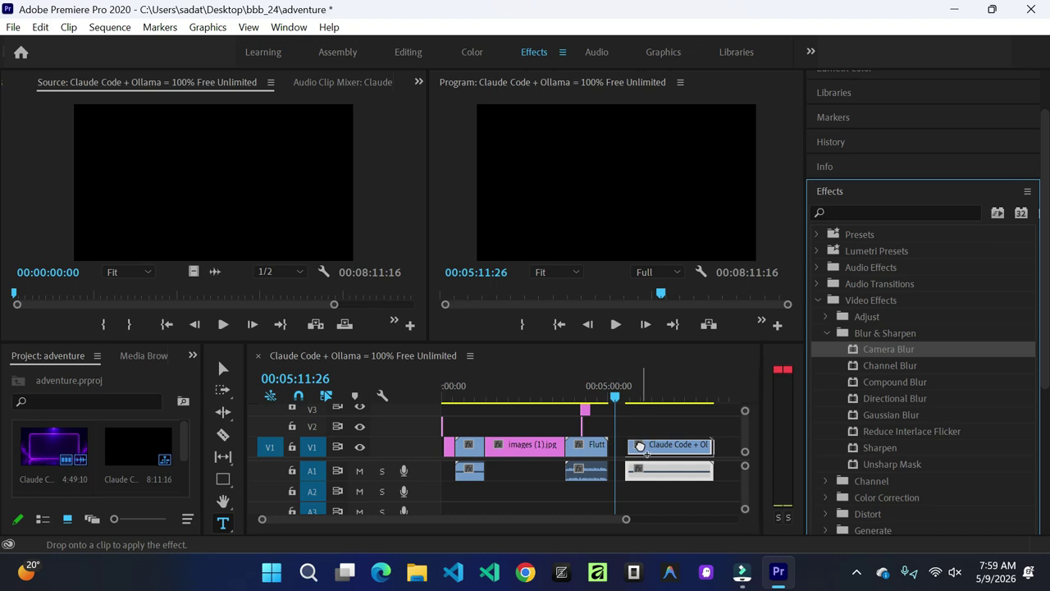
mouse_move(637, 447)
left_mouse_down()
mouse_move(646, 447)
mouse_move(612, 448)
mouse_move(658, 445)
mouse_move(545, 444)
mouse_move(619, 441)
mouse_move(653, 455)
left_mouse_up()
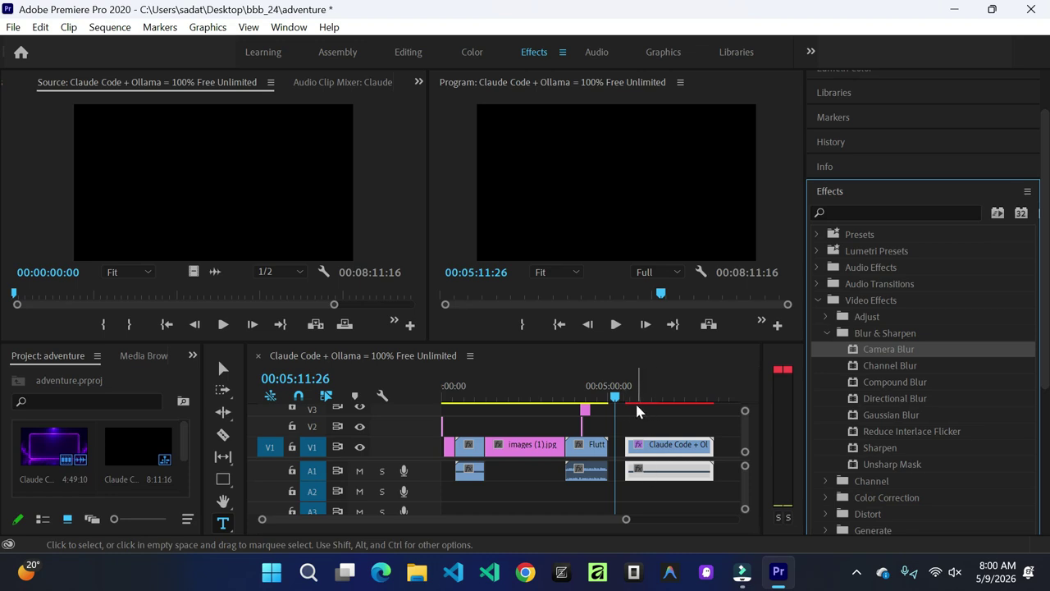
left_click_drag(617, 399, 644, 399)
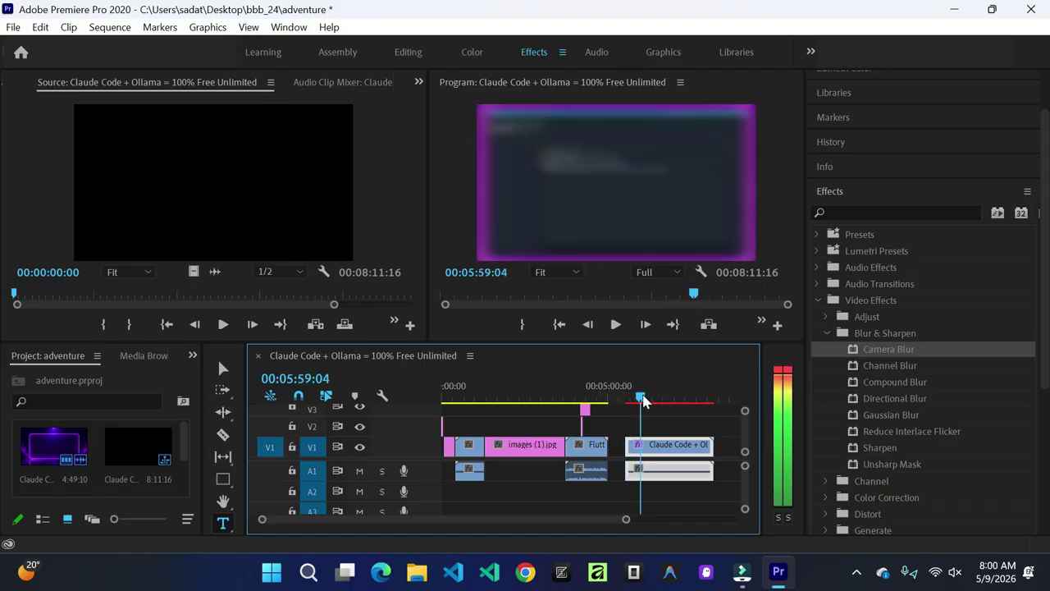
Step: Expand Video Transitions > Dissolve and drag Cross Dissolve toward the V1 clips
left_click(638, 208)
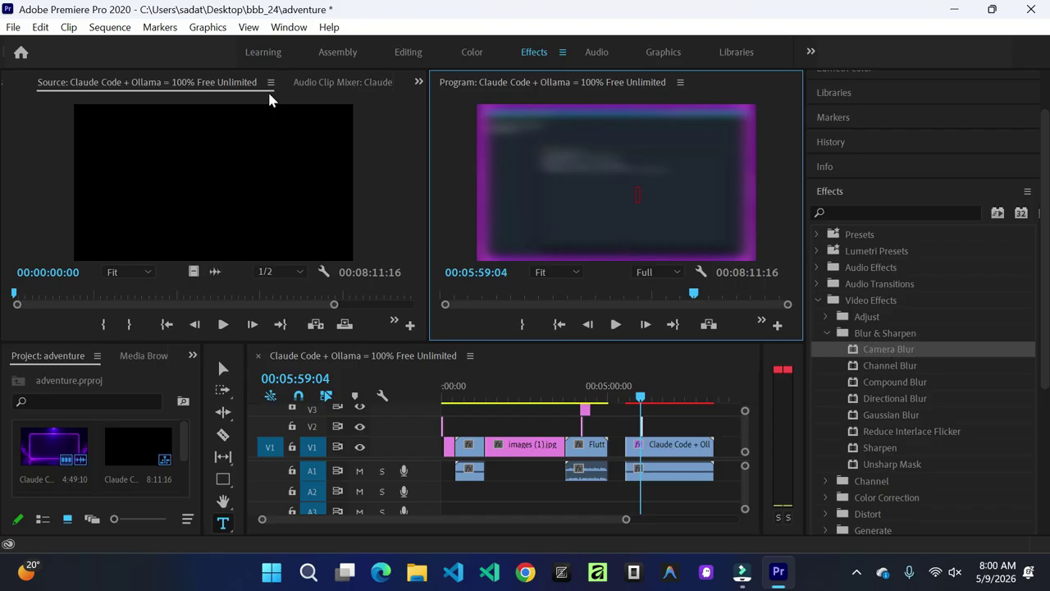
left_click(290, 26)
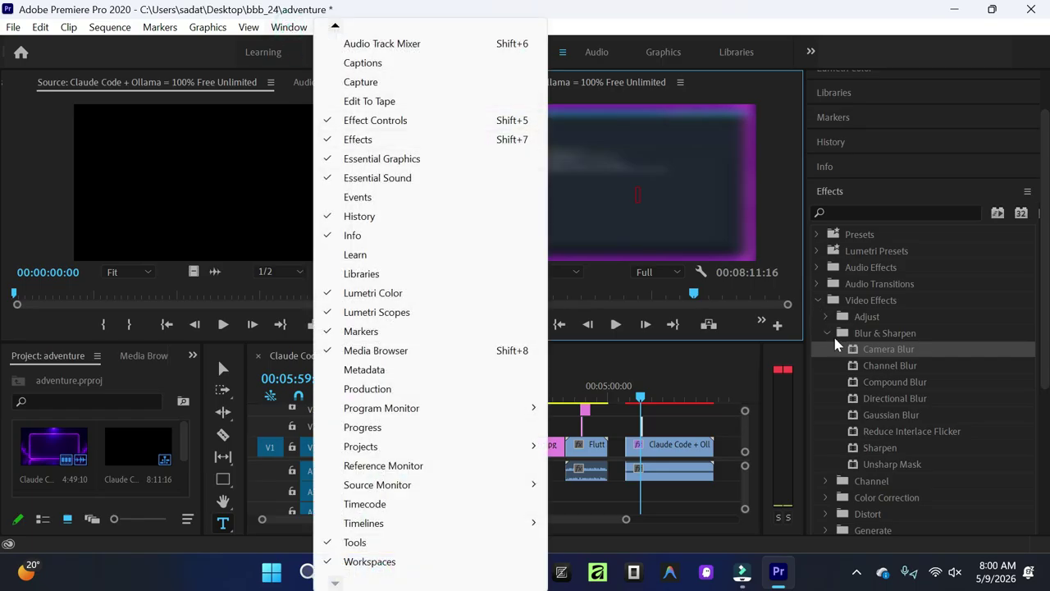
left_click(820, 299)
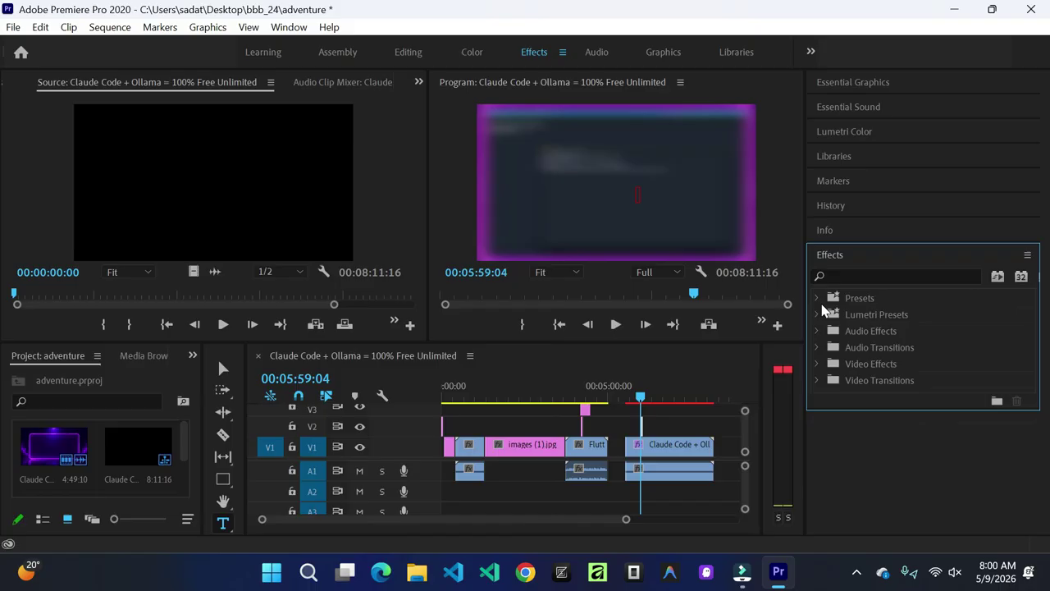
left_click(816, 364)
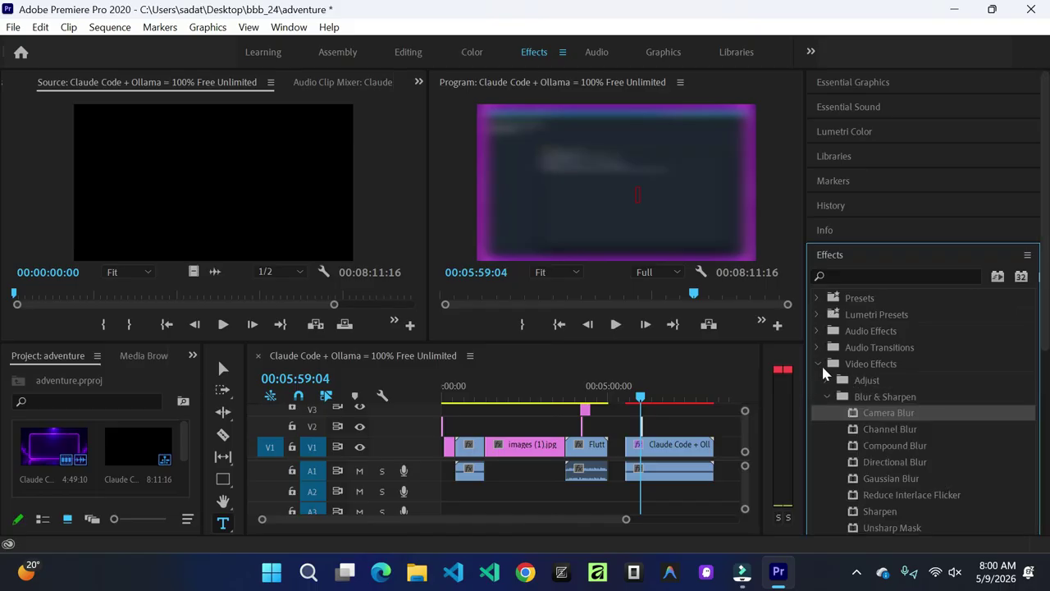
left_click(818, 364)
left_click(816, 379)
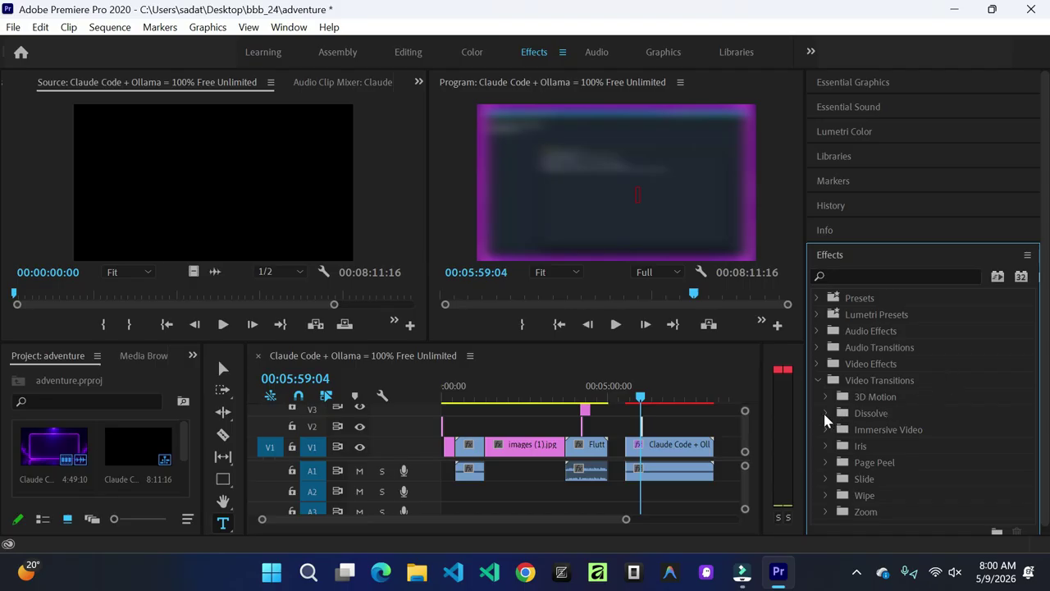
left_click(826, 413)
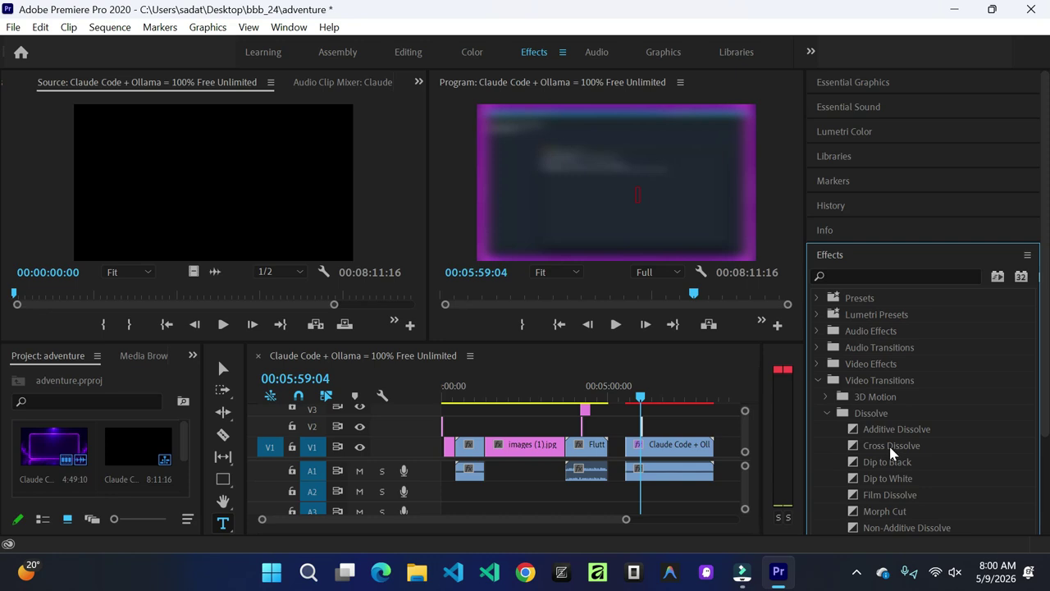
left_click(890, 448)
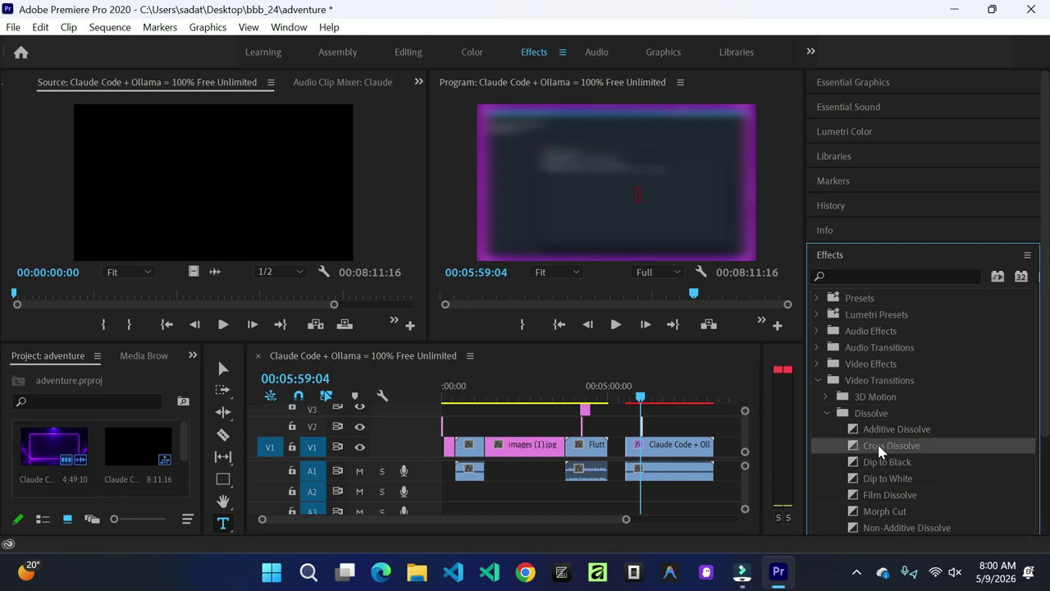
mouse_move(880, 450)
left_mouse_down()
mouse_move(651, 446)
mouse_move(874, 449)
left_mouse_up()
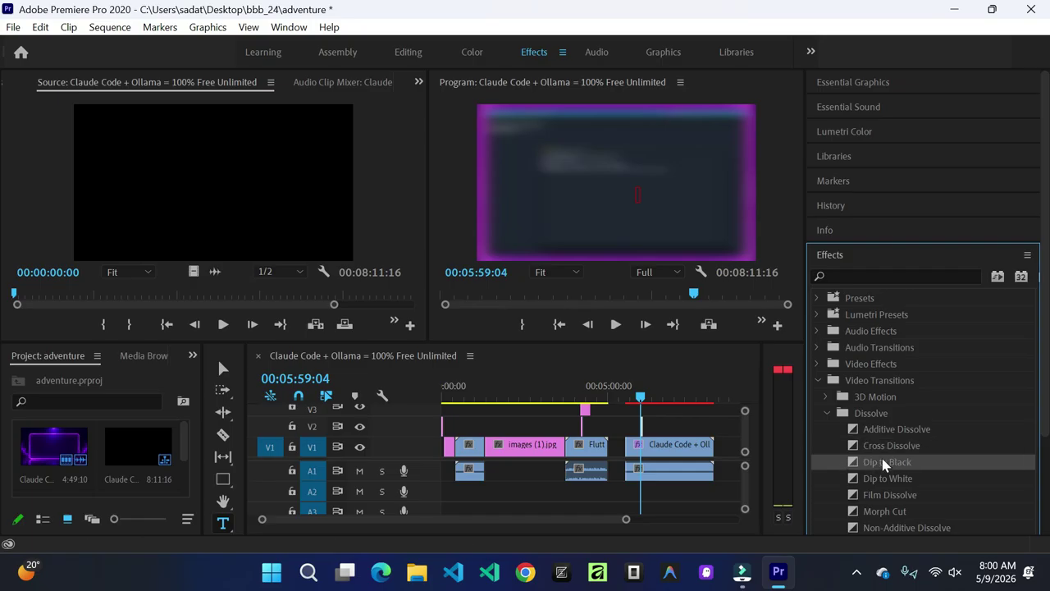
left_click_drag(855, 433, 606, 447)
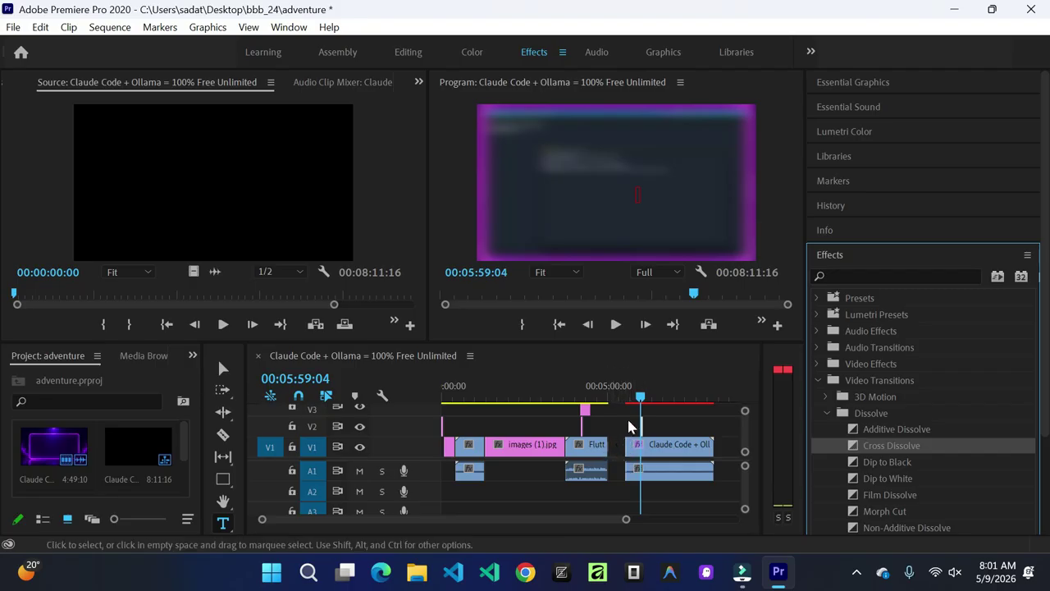
Step: Move the Claude Code + Ollama clip up against Flutter B and play across the edit
mouse_move(625, 519)
left_mouse_down()
mouse_move(639, 523)
mouse_move(570, 520)
mouse_move(618, 517)
left_mouse_up()
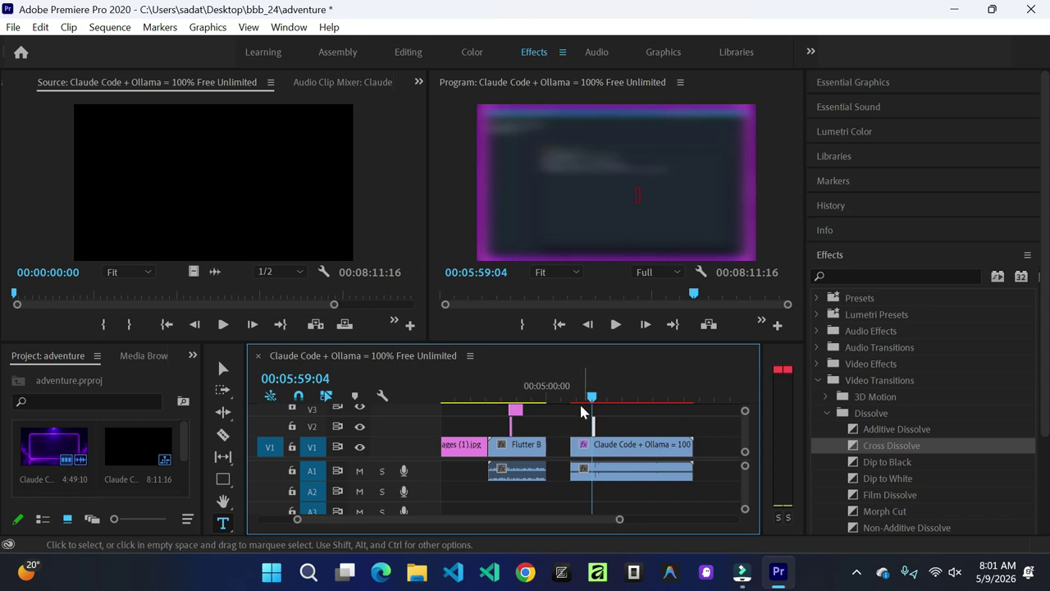
left_click_drag(592, 400, 543, 402)
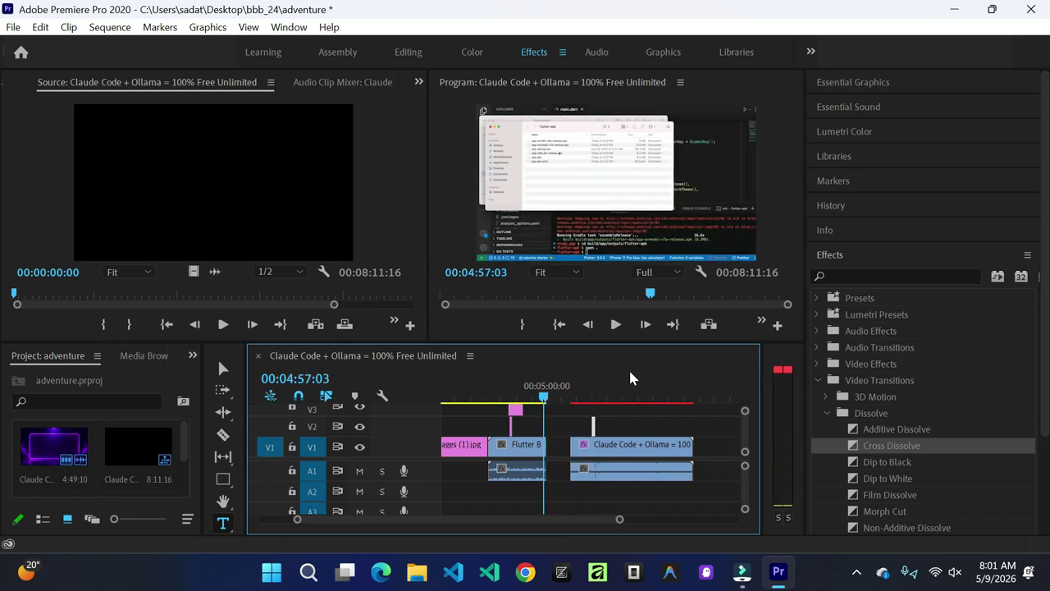
left_click(634, 450)
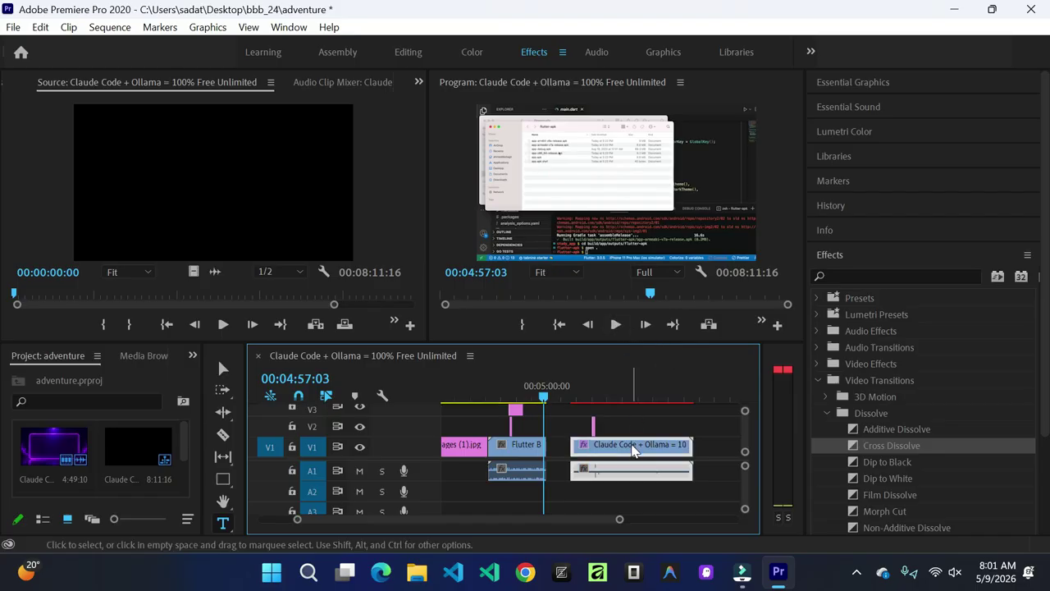
left_click_drag(634, 450, 611, 451)
left_click(620, 325)
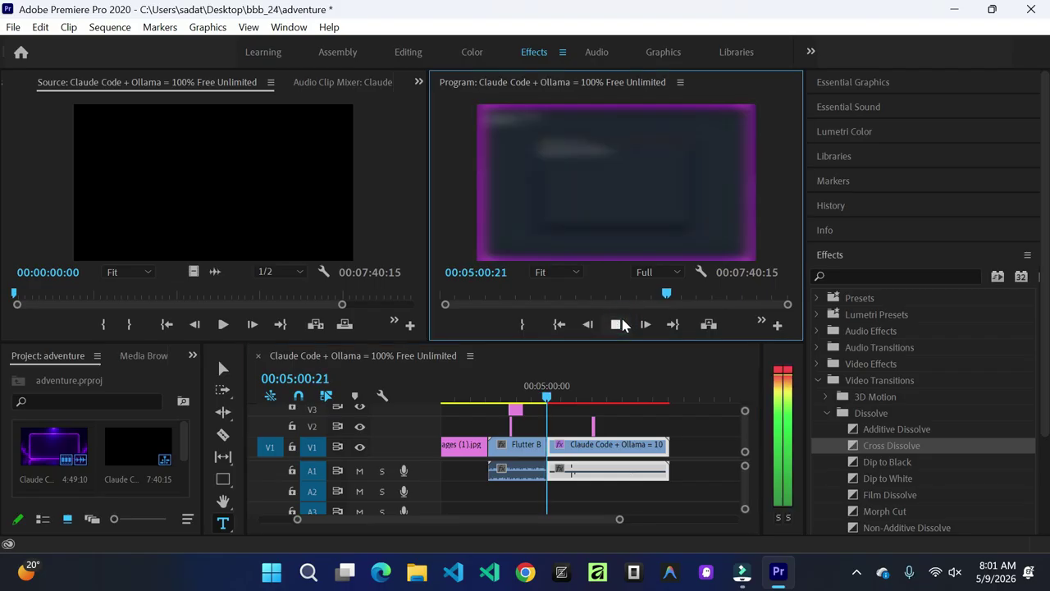
left_click(620, 325)
left_click_drag(548, 403, 545, 402)
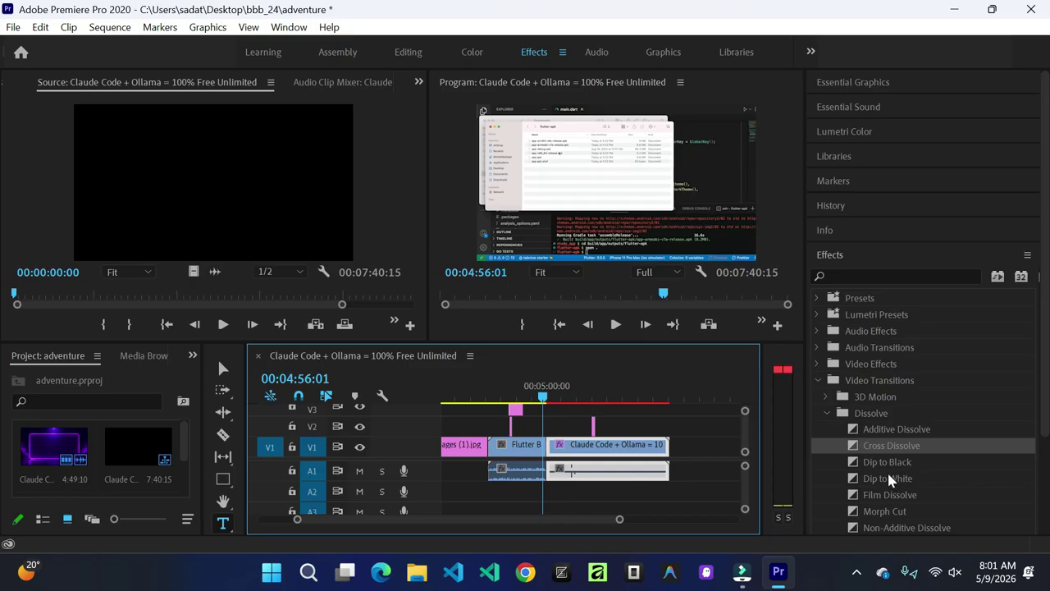
Step: Drop Morph Cut on the Flutter B edit, preview it, then shift the Claude Code clip later
scroll(912, 462, "down", 2)
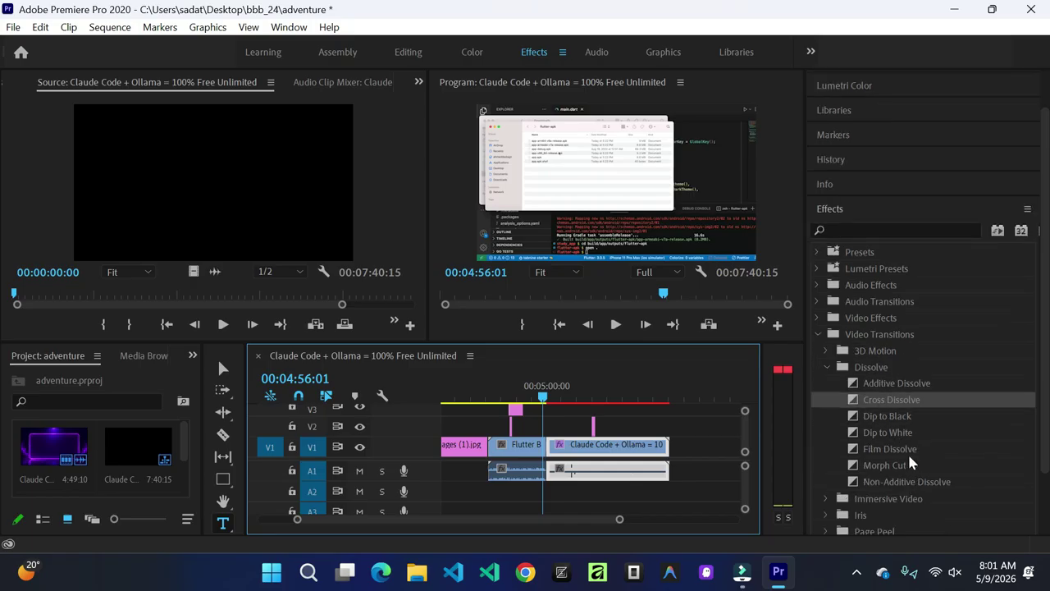
left_click(901, 468)
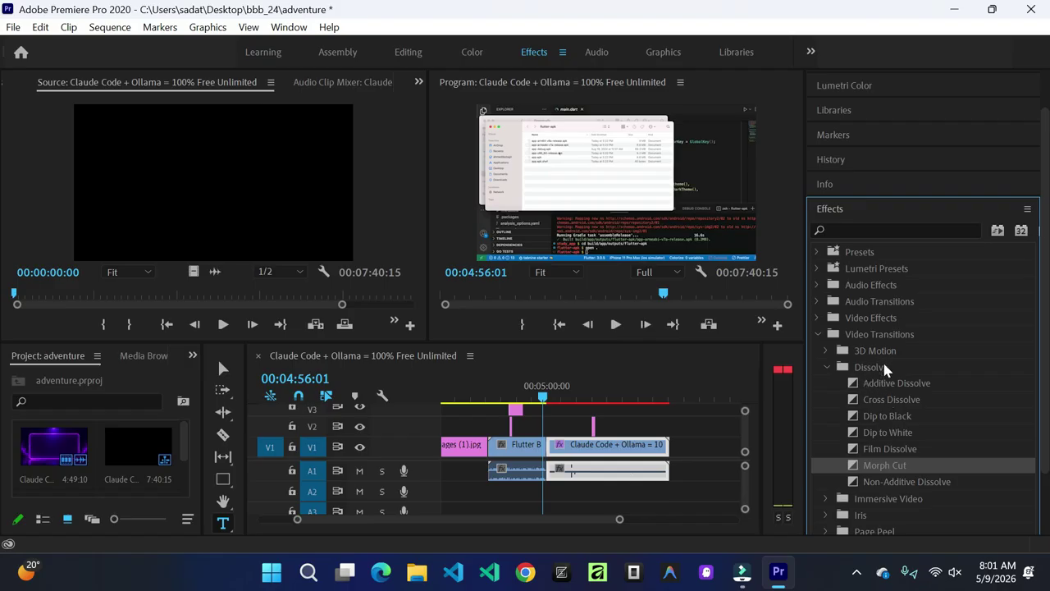
left_click_drag(870, 456, 666, 456)
left_click_drag(586, 454, 545, 450)
mouse_move(545, 398)
left_mouse_down()
mouse_move(580, 399)
mouse_move(533, 399)
left_mouse_up()
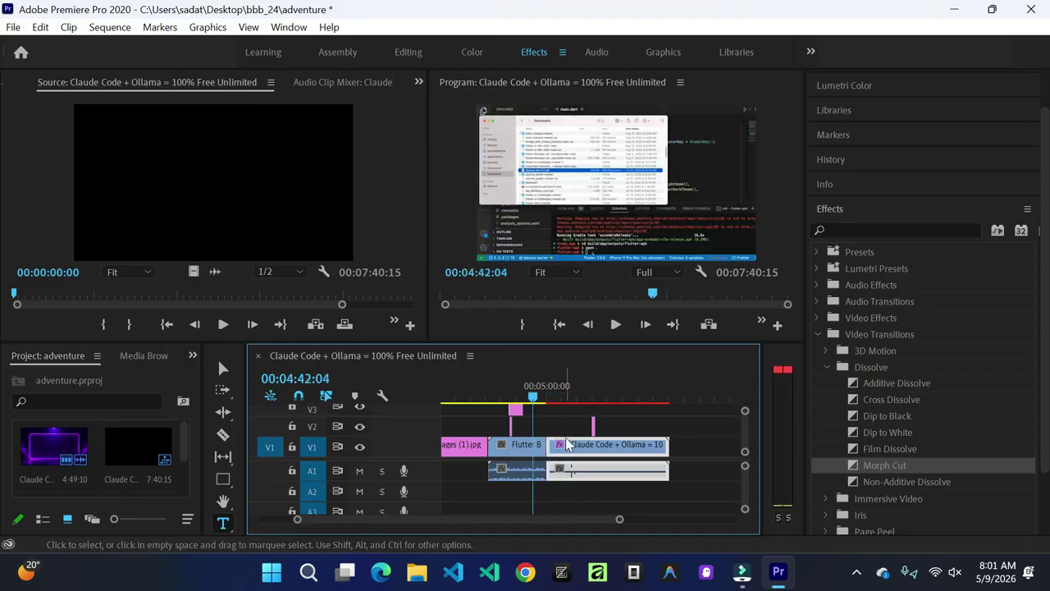
left_click_drag(572, 449, 595, 447)
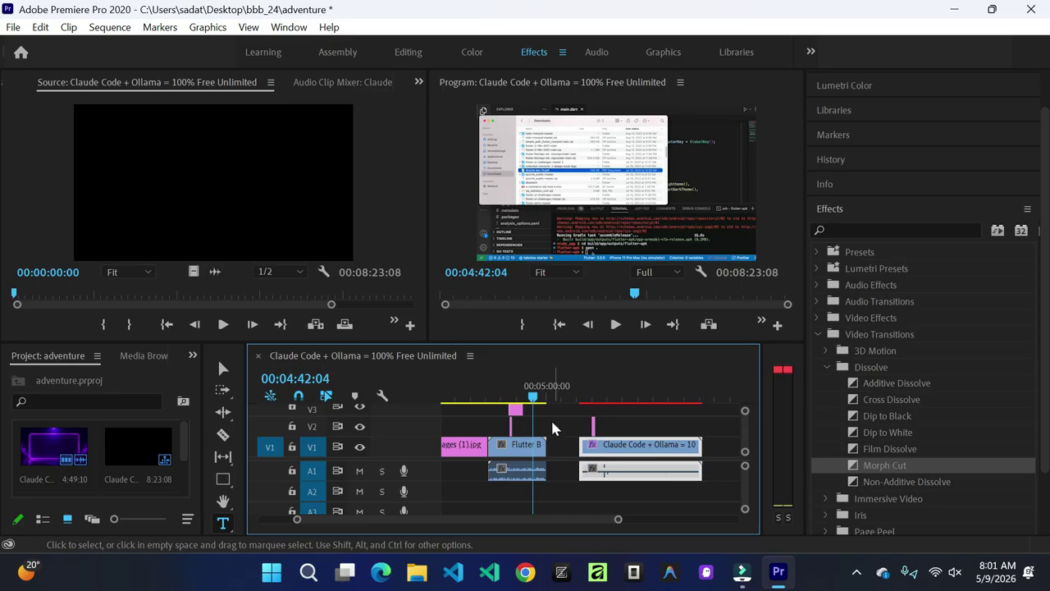
Step: Apply Film Dissolve at the edit point before images (1).jpg and scrub to preview it
scroll(599, 484, "up", 2)
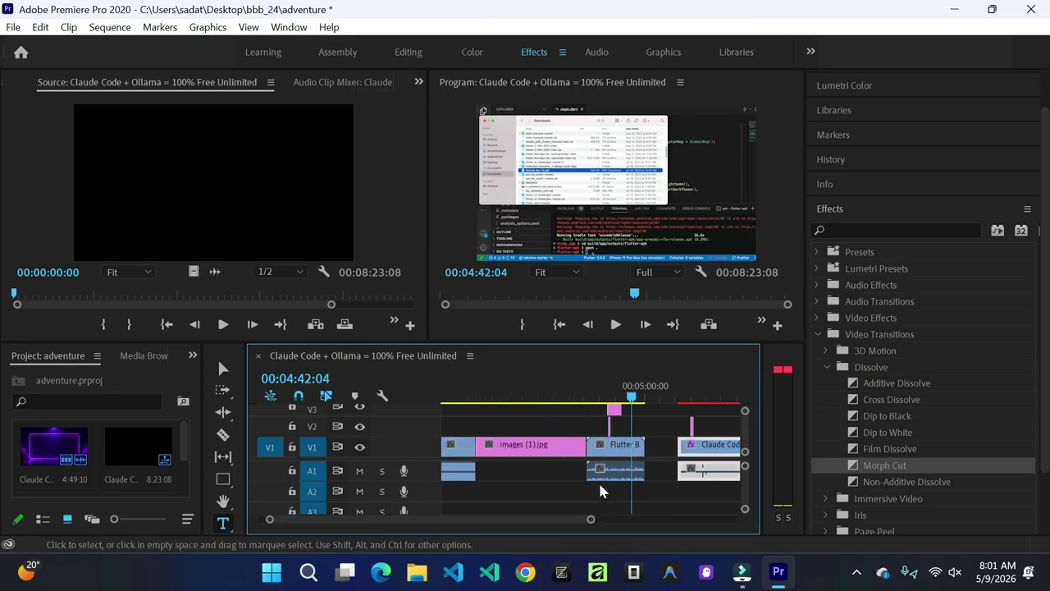
scroll(600, 490, "up", 1)
left_click_drag(658, 399, 470, 413)
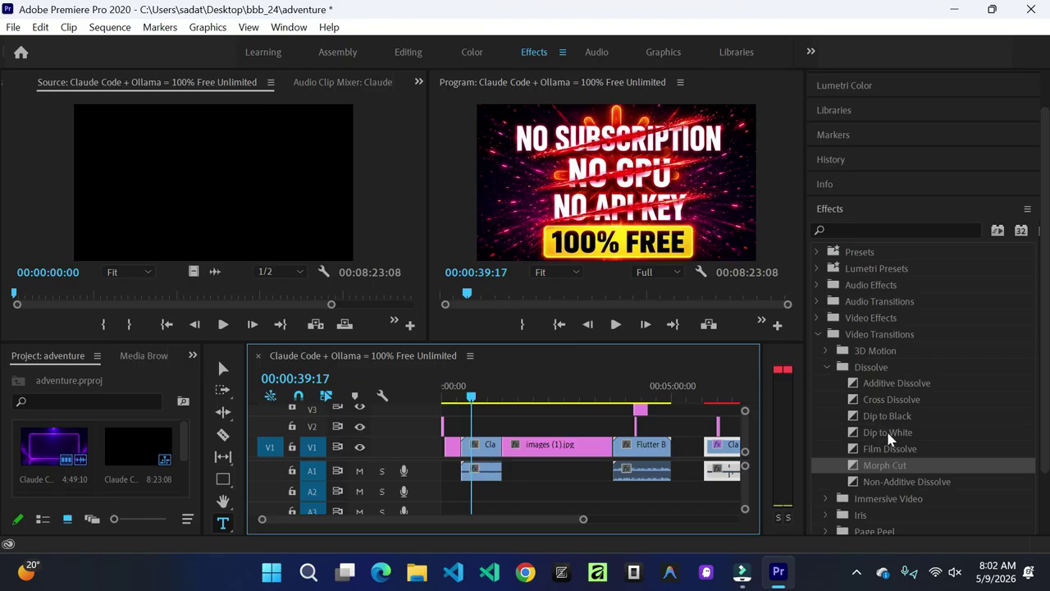
left_click(891, 403)
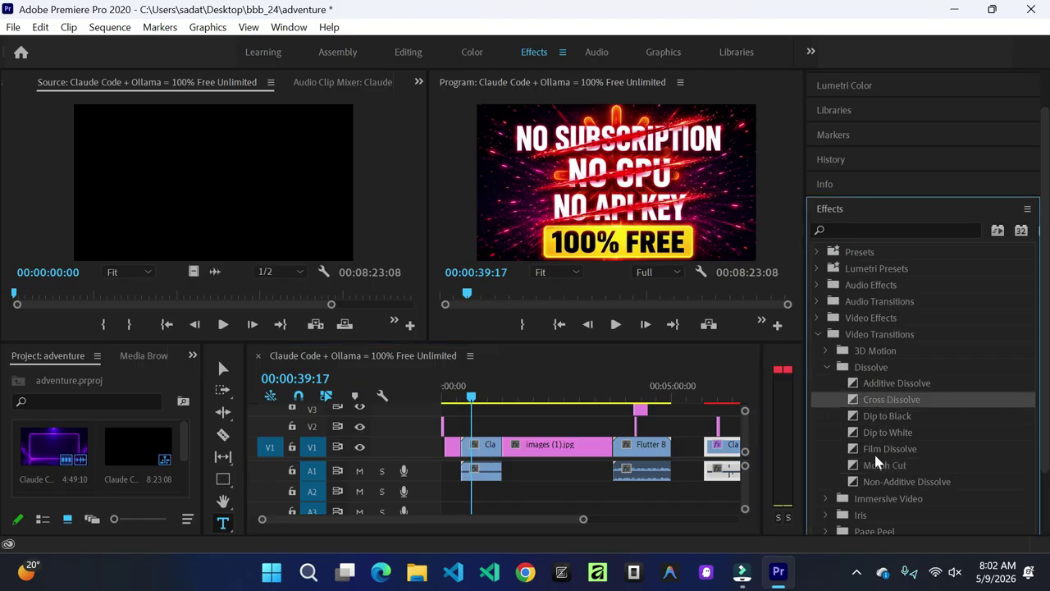
left_click_drag(891, 449, 505, 445)
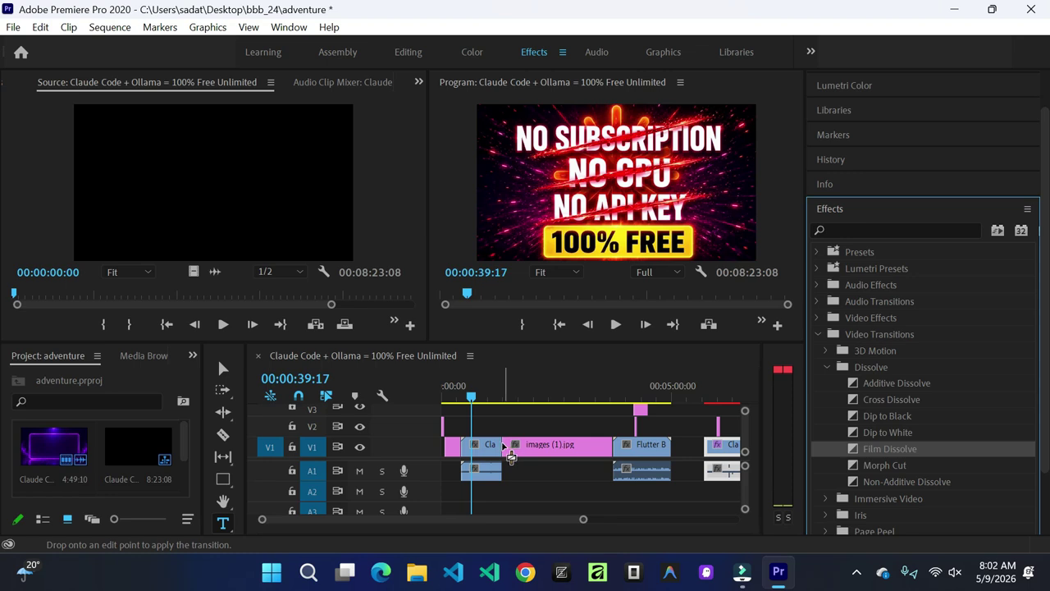
left_click_drag(503, 444, 504, 444)
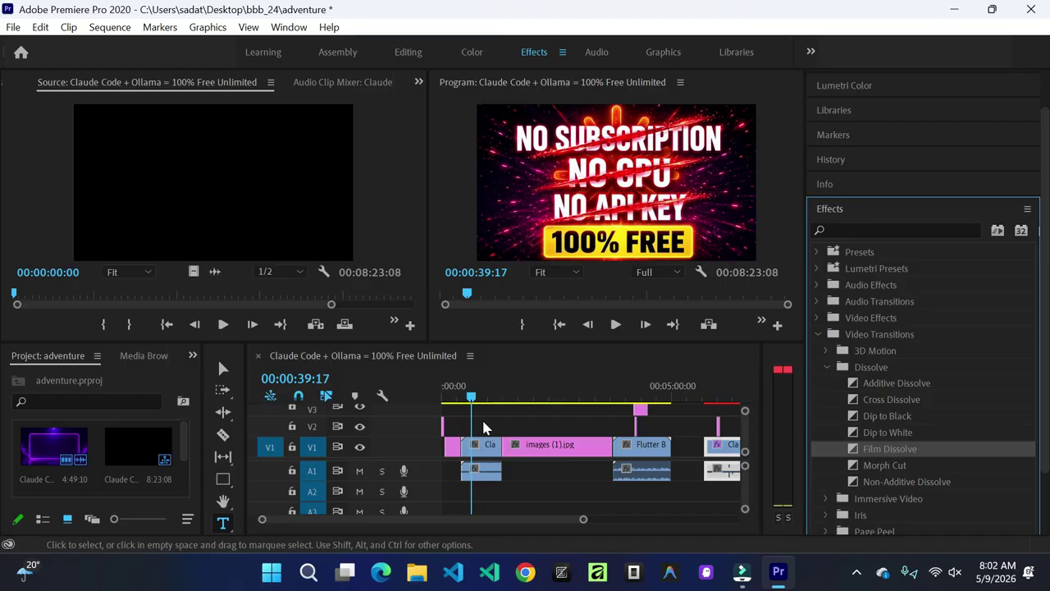
mouse_move(473, 404)
left_mouse_down()
mouse_move(510, 409)
mouse_move(490, 407)
left_mouse_up()
Step: Drag Film Dissolve onto the timeline again, zoom the timeline, and play back from 00:01:19:28
left_click(890, 451)
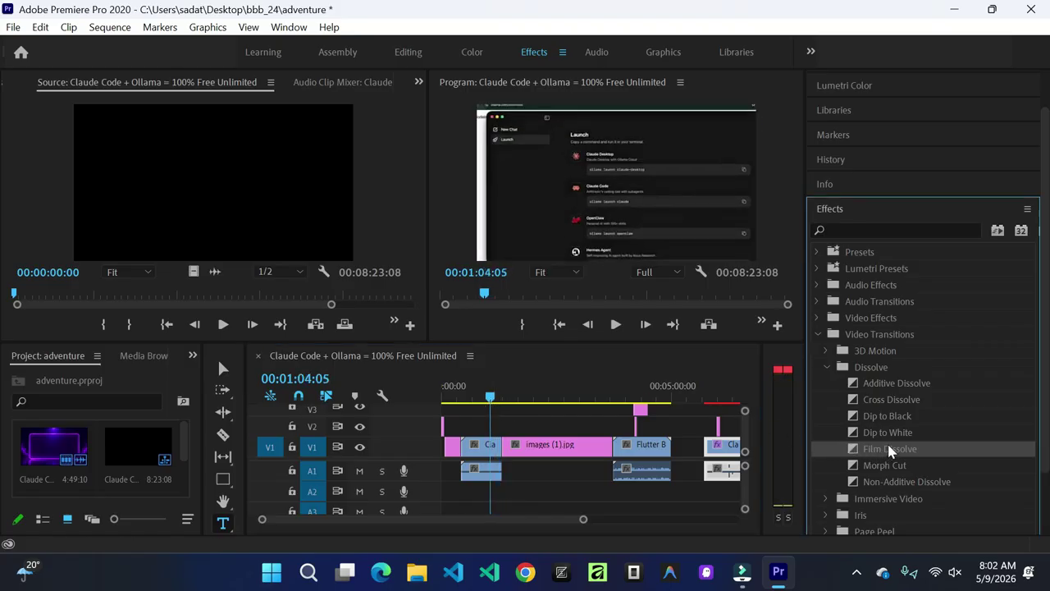
left_click_drag(881, 449, 465, 444)
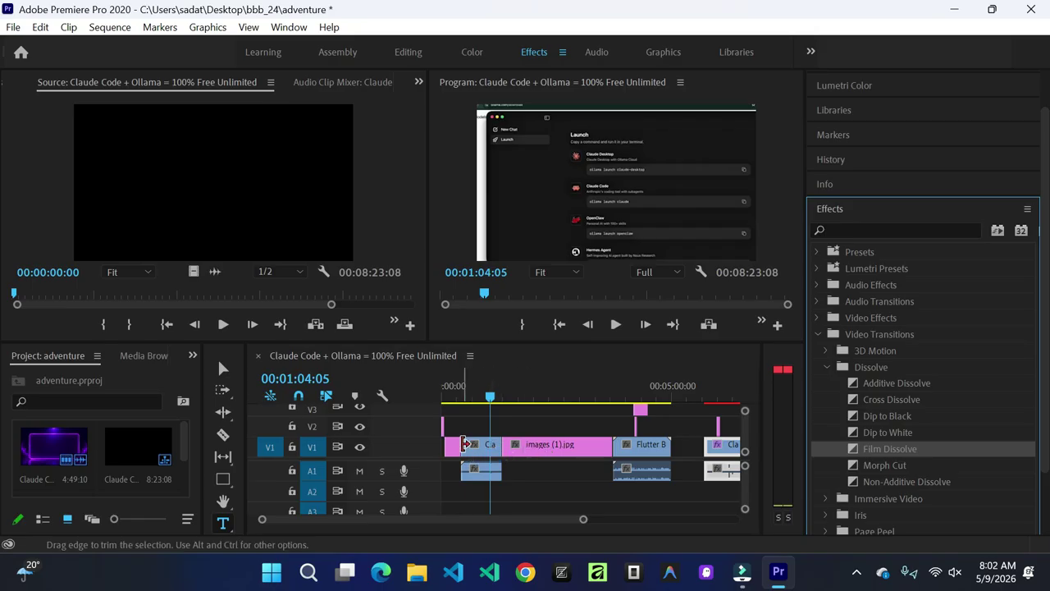
left_click_drag(584, 518, 495, 531)
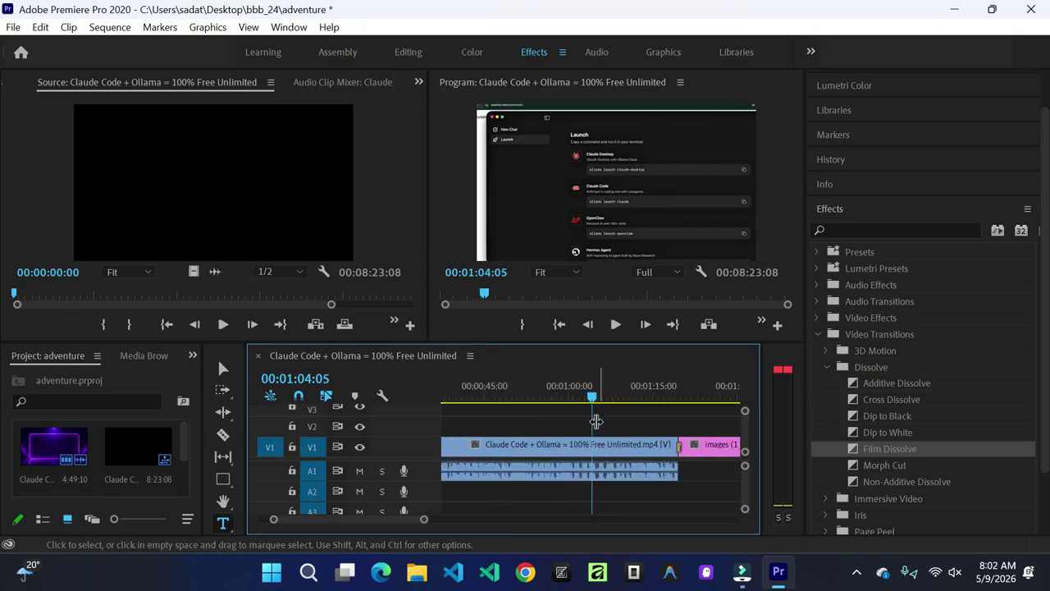
left_click_drag(596, 405, 675, 400)
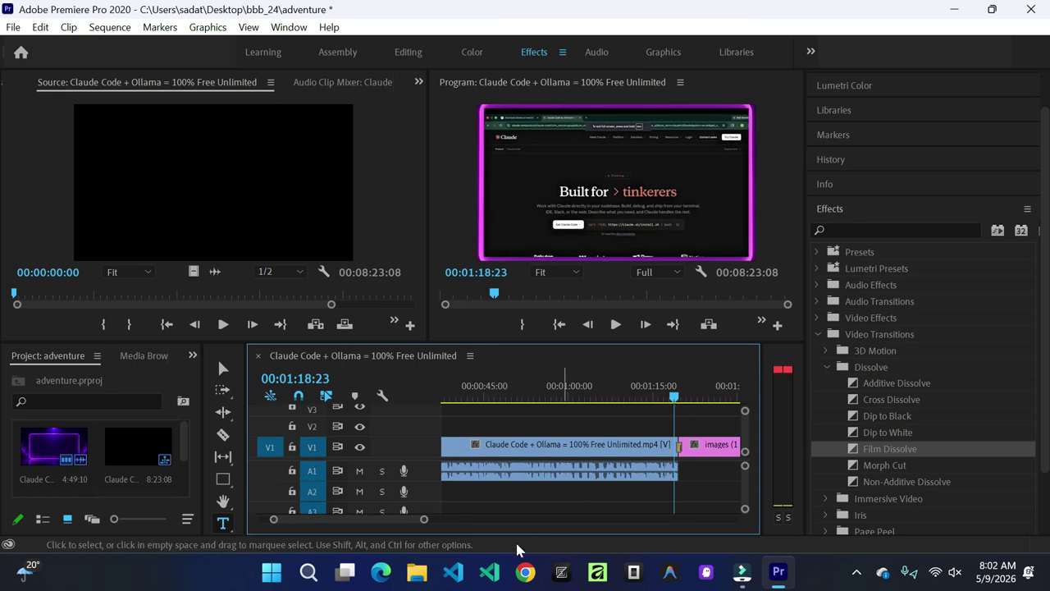
left_click(615, 325)
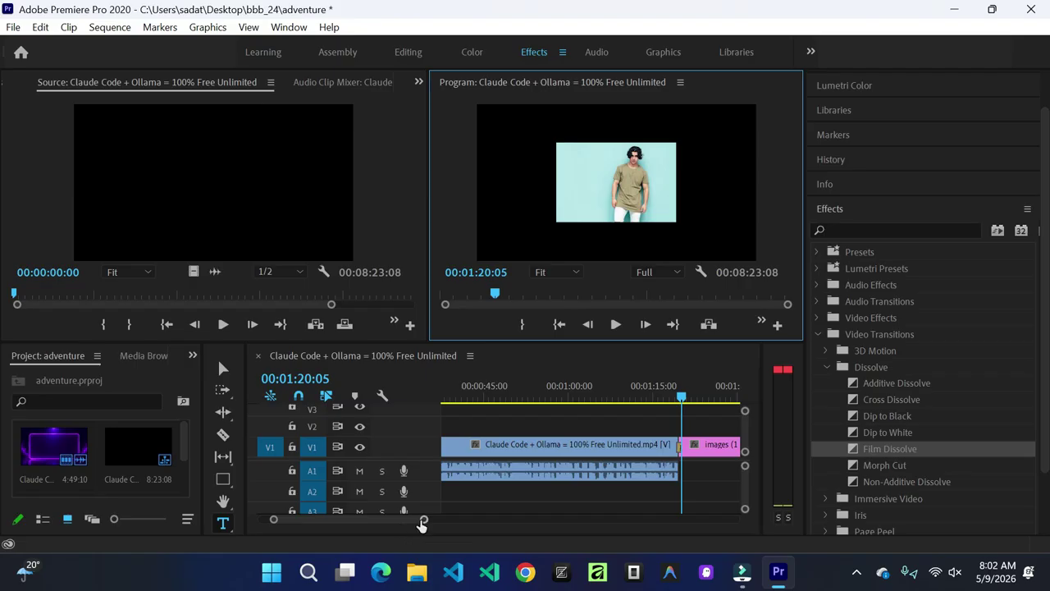
left_click_drag(423, 518, 696, 534)
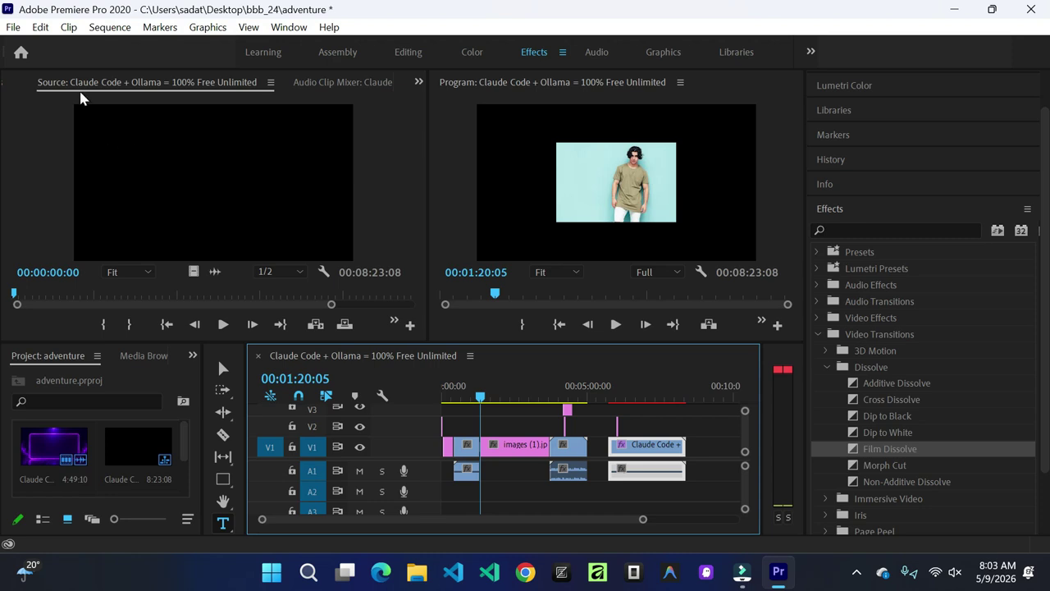
Step: Open the File menu to reach the save and export commands
left_click(15, 28)
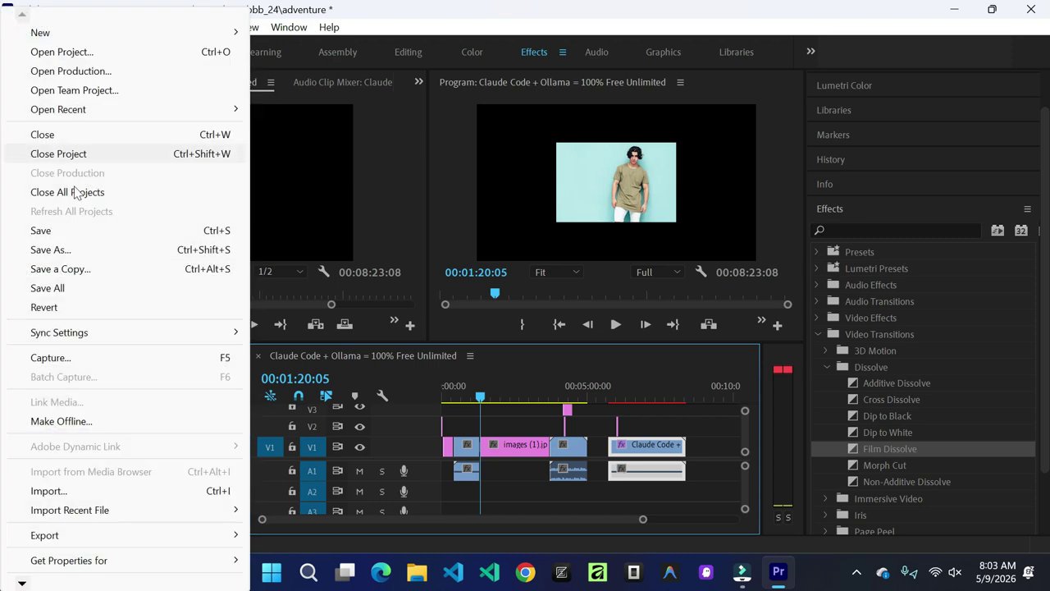
Step: Save the project as adventure in Desktop > bbb_24, replacing the existing adventure.prproj
left_click(63, 250)
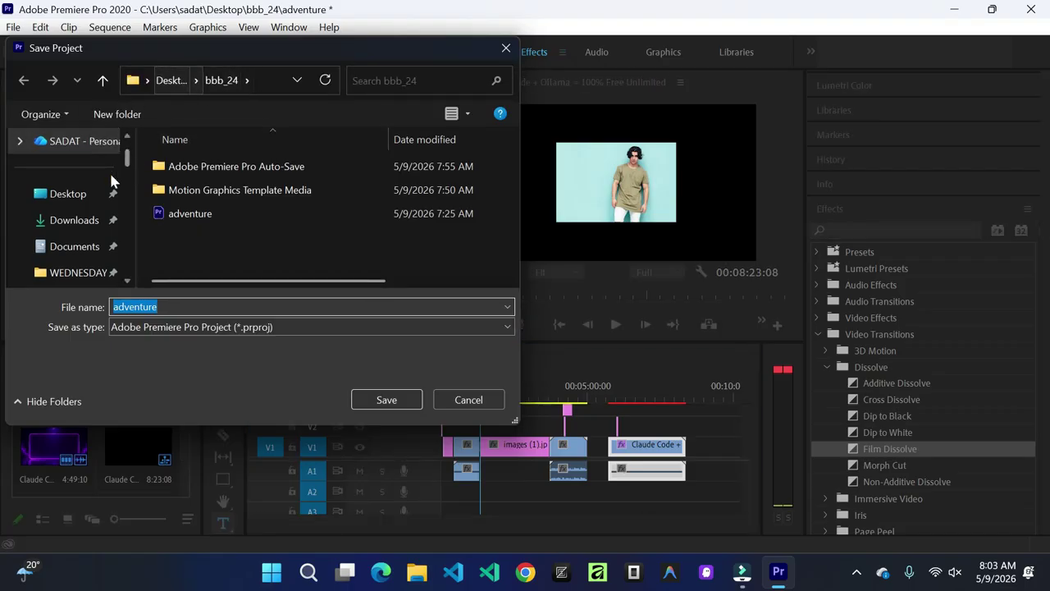
left_click(68, 195)
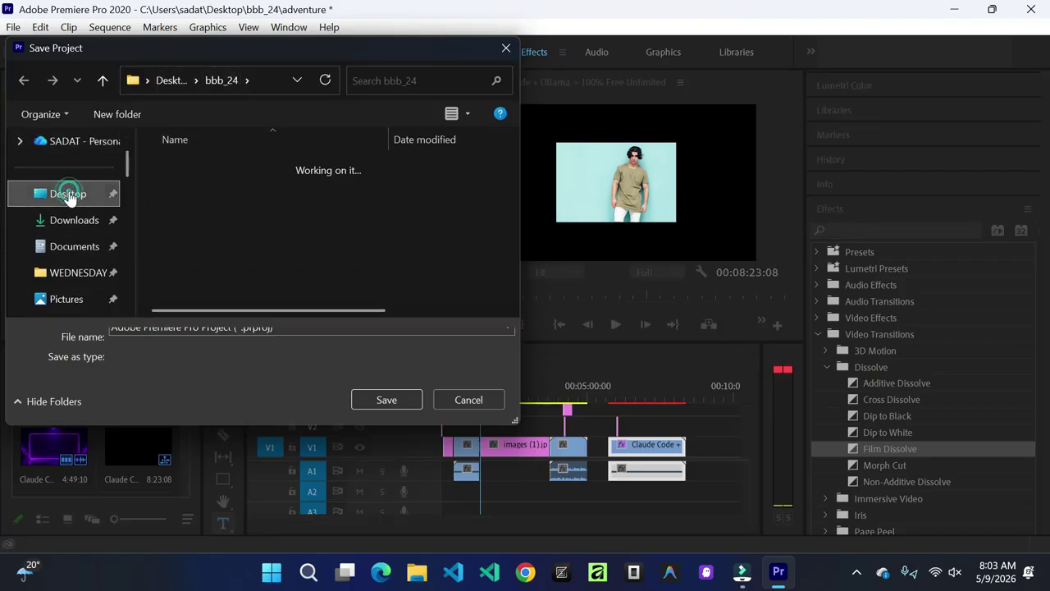
double_click(236, 193)
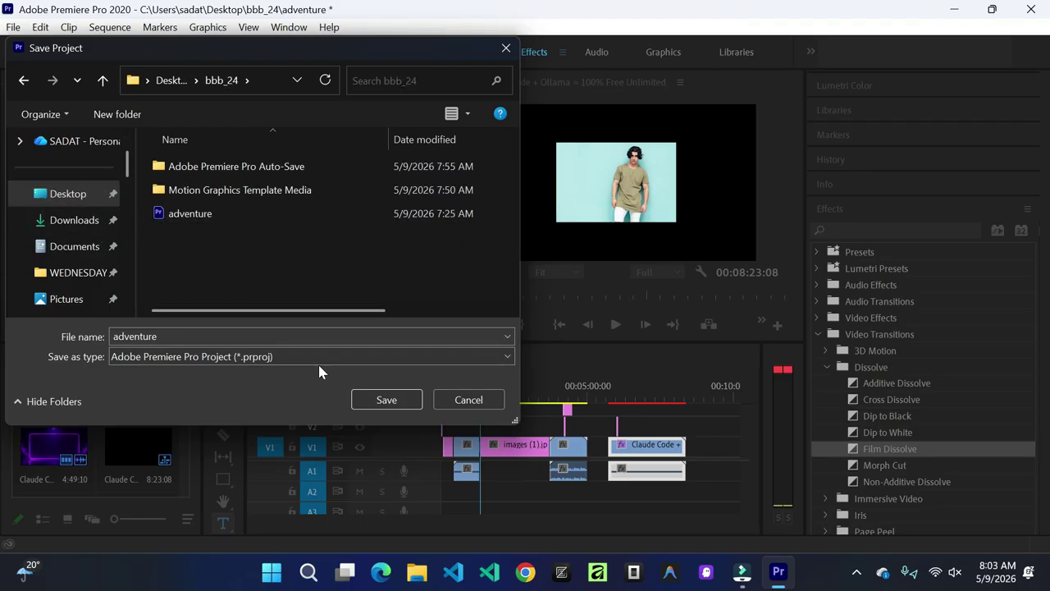
left_click(391, 402)
left_click(608, 304)
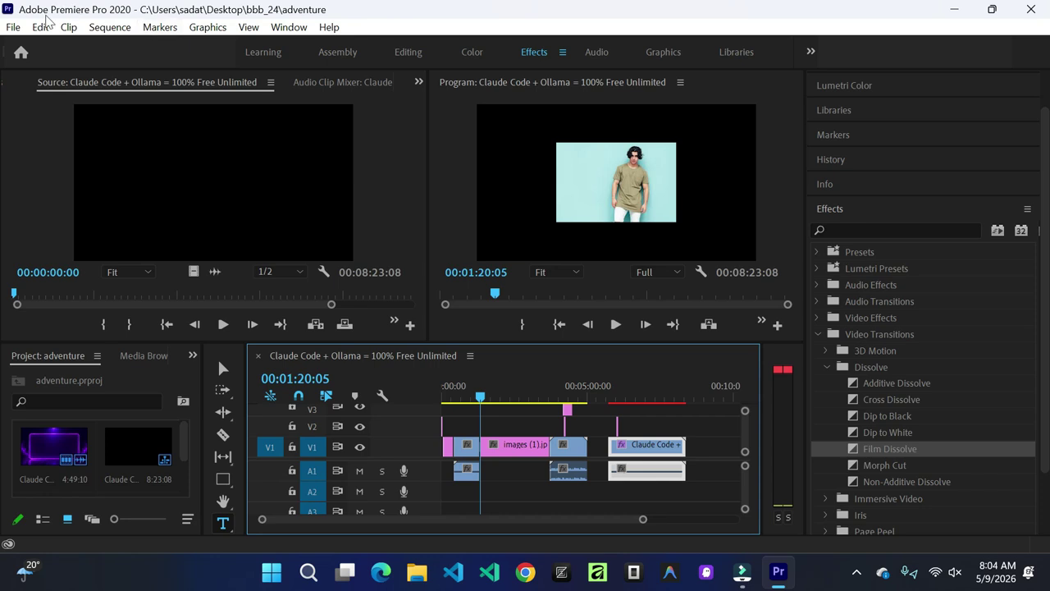
left_click(8, 31)
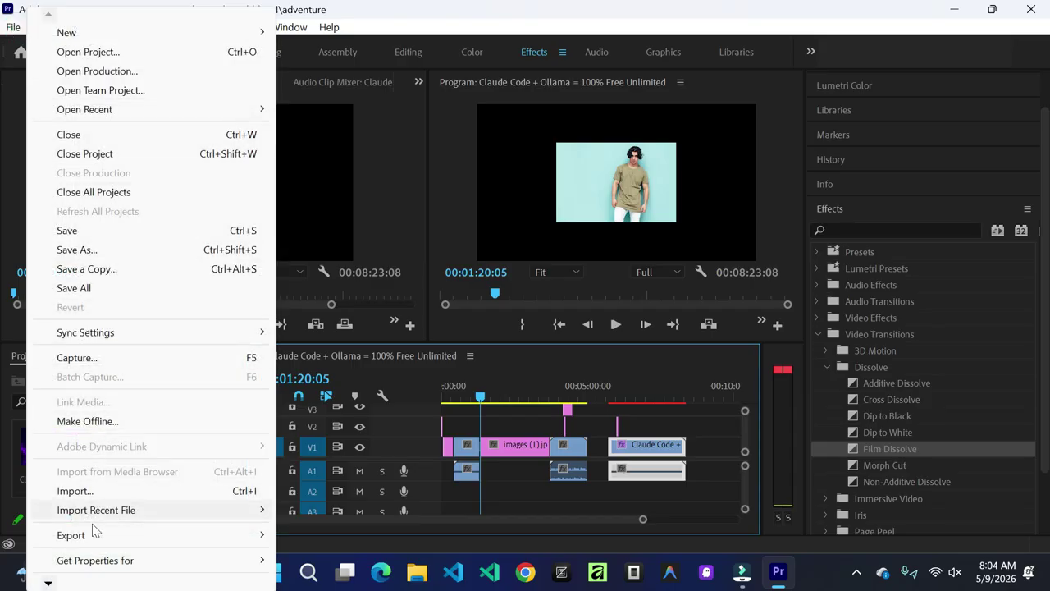
mouse_move(103, 546)
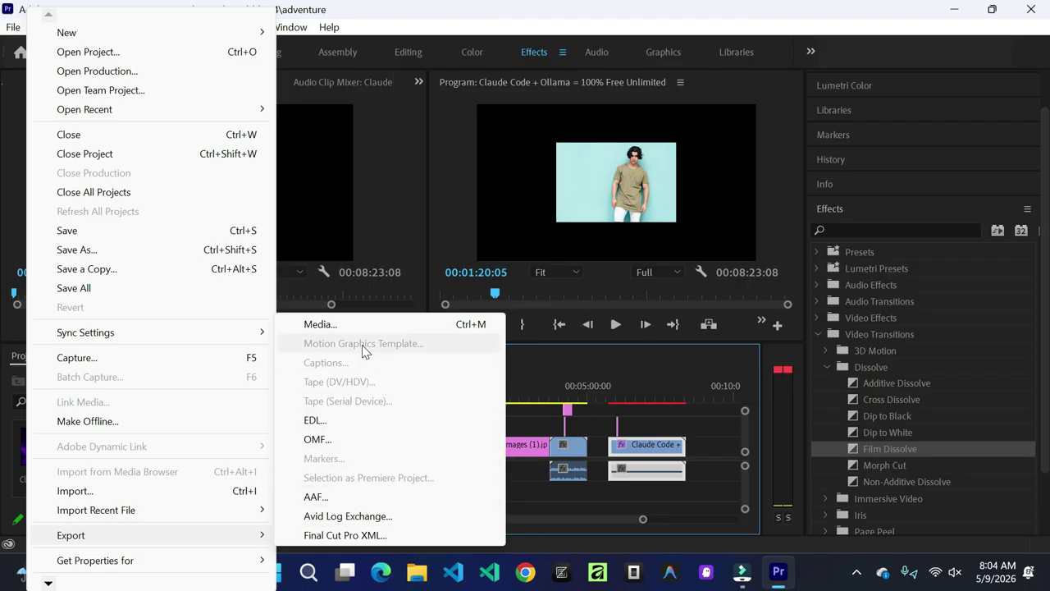
left_click(345, 328)
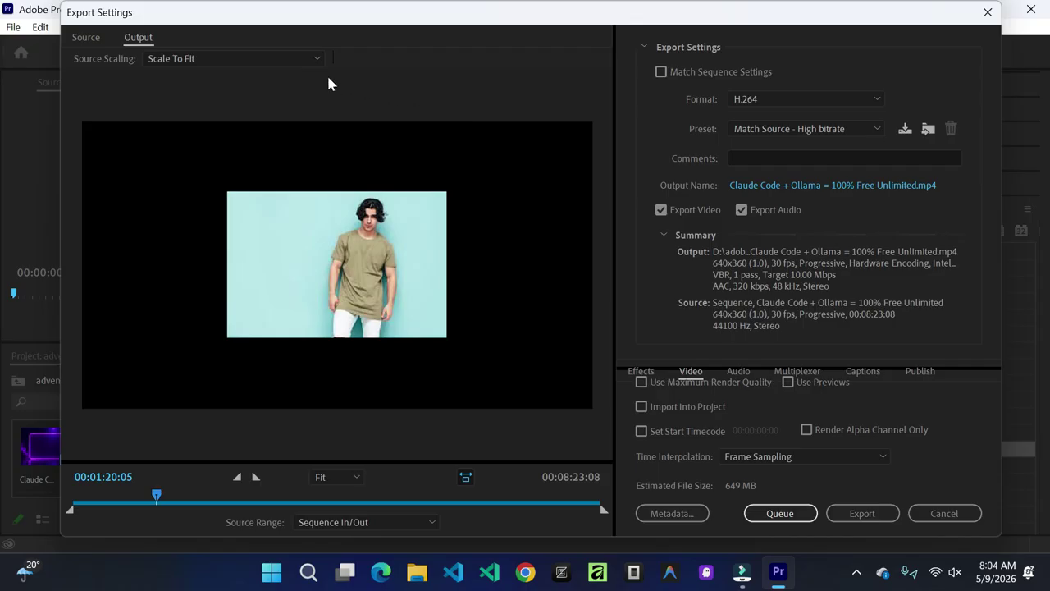
Step: Reposition and narrow the Export Settings window, then open the Format list showing H.264
left_click_drag(478, 25, 489, 202)
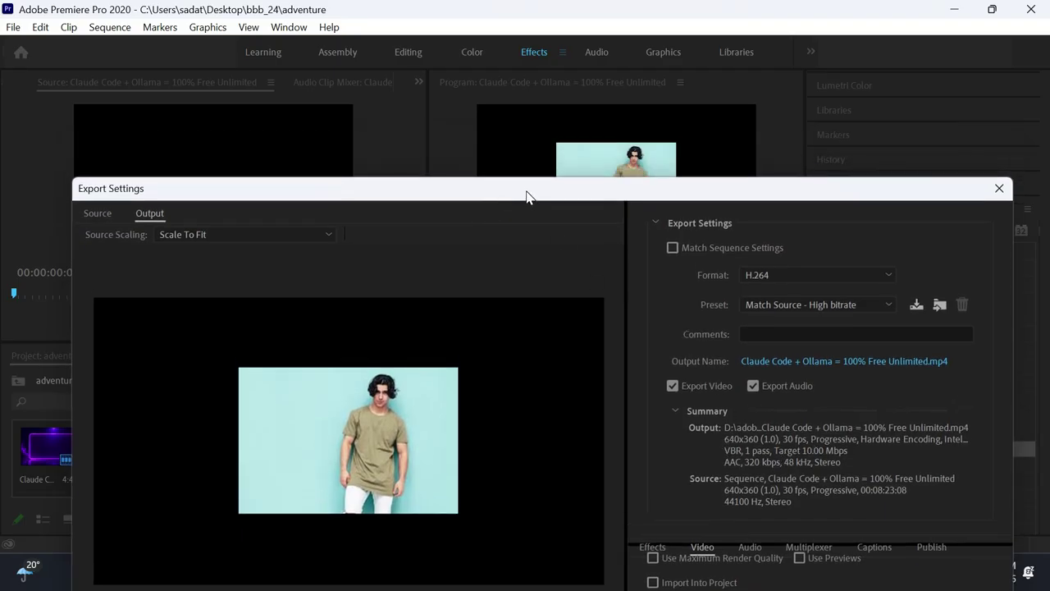
left_click_drag(506, 189, 511, 140)
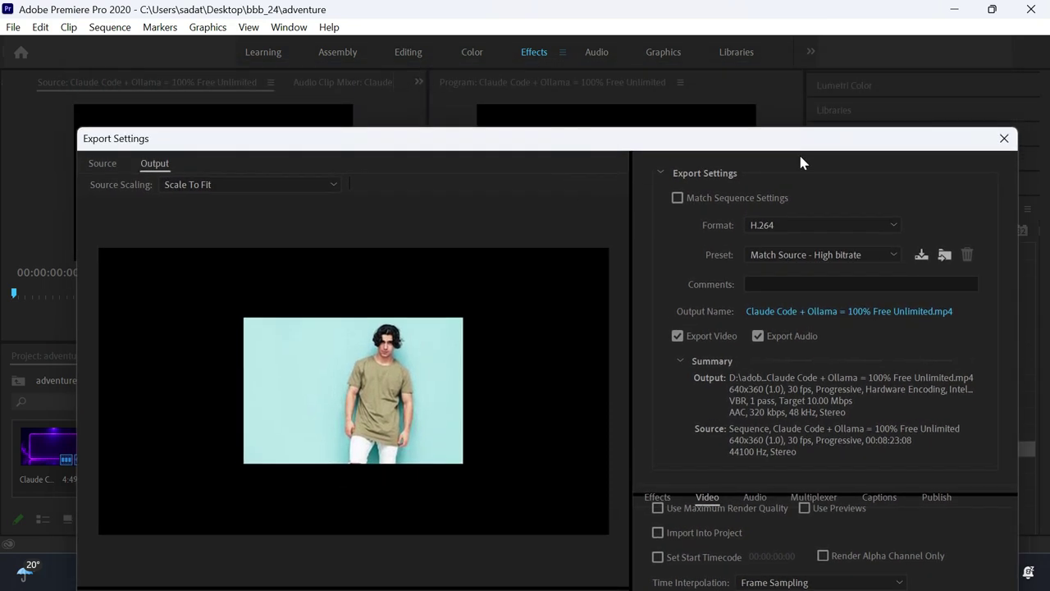
left_click_drag(1015, 222, 772, 253)
left_click_drag(538, 144, 571, 38)
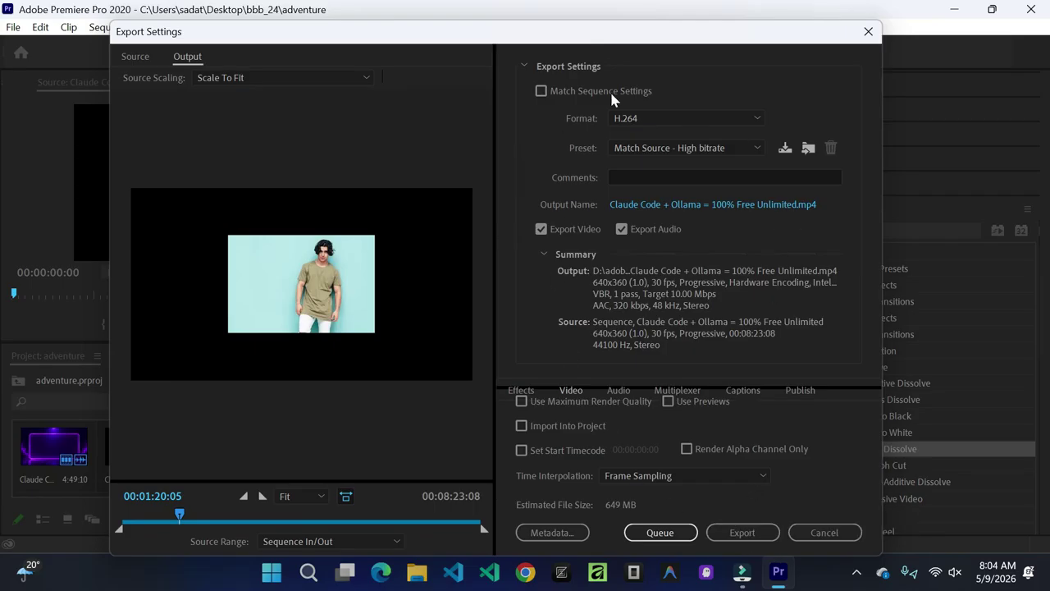
left_click(756, 115)
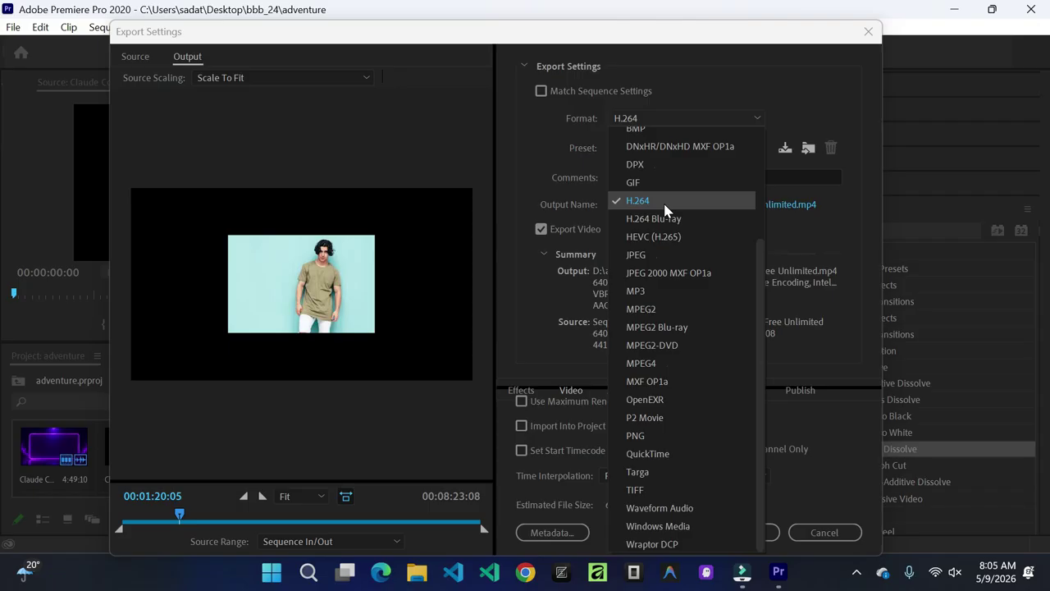
Step: Review the export presets but keep H.264 with the Match Source - High bitrate preset
left_click(689, 88)
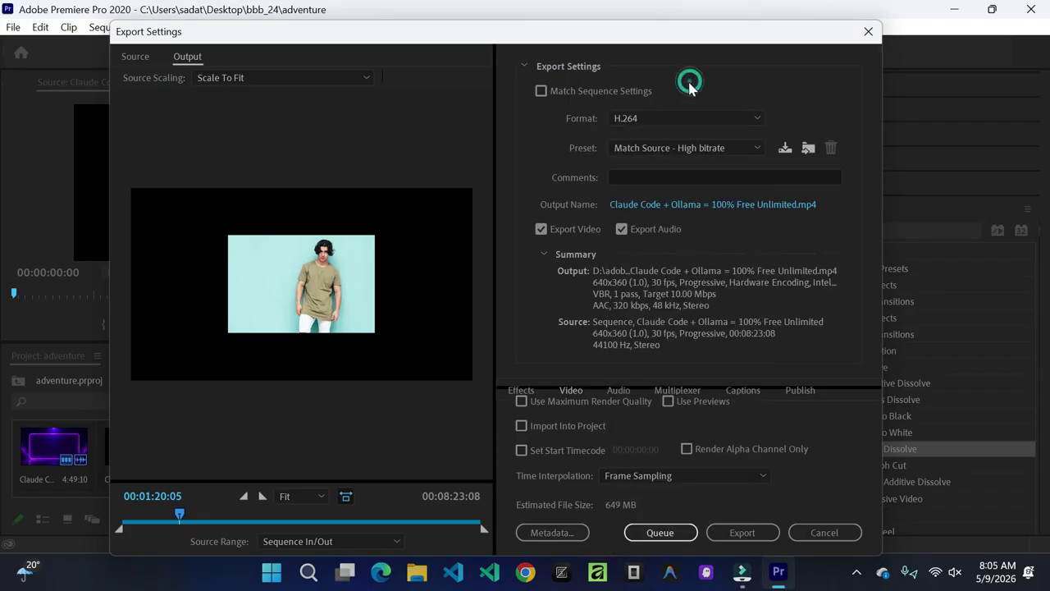
left_click(756, 150)
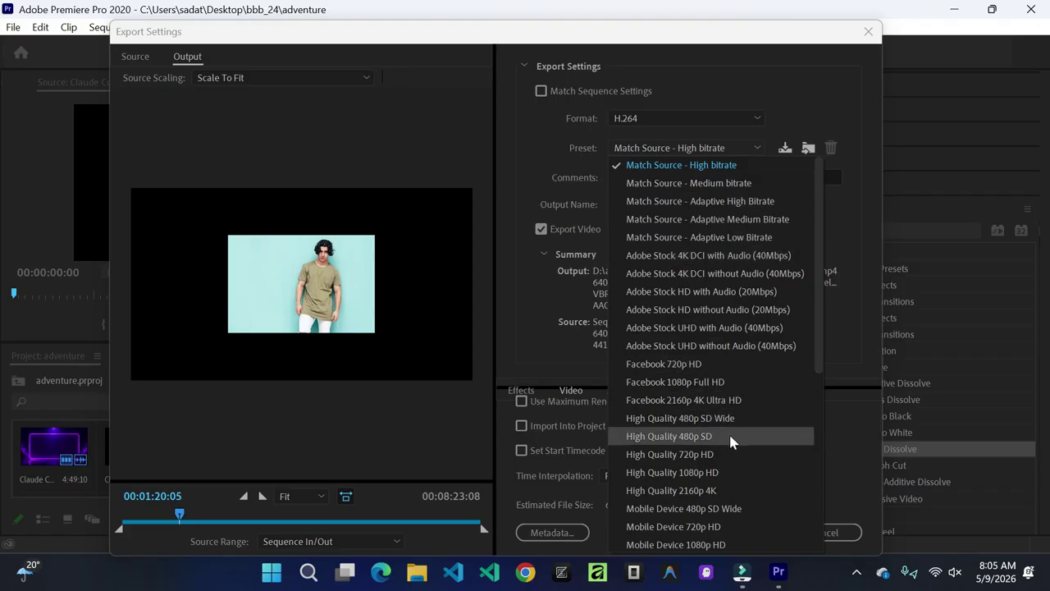
scroll(729, 432, "down", 3)
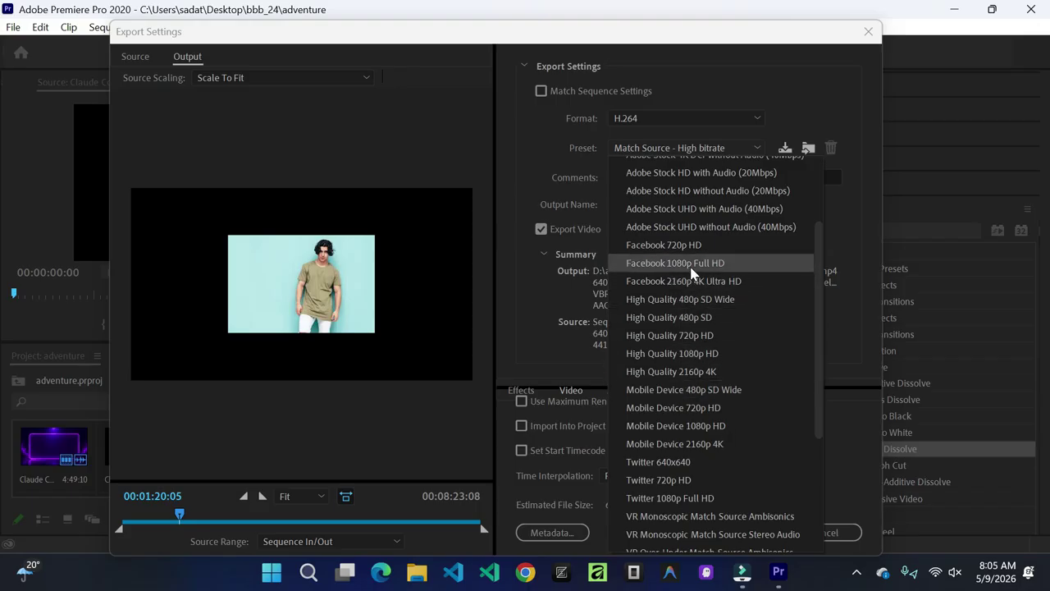
scroll(738, 416, "down", 4)
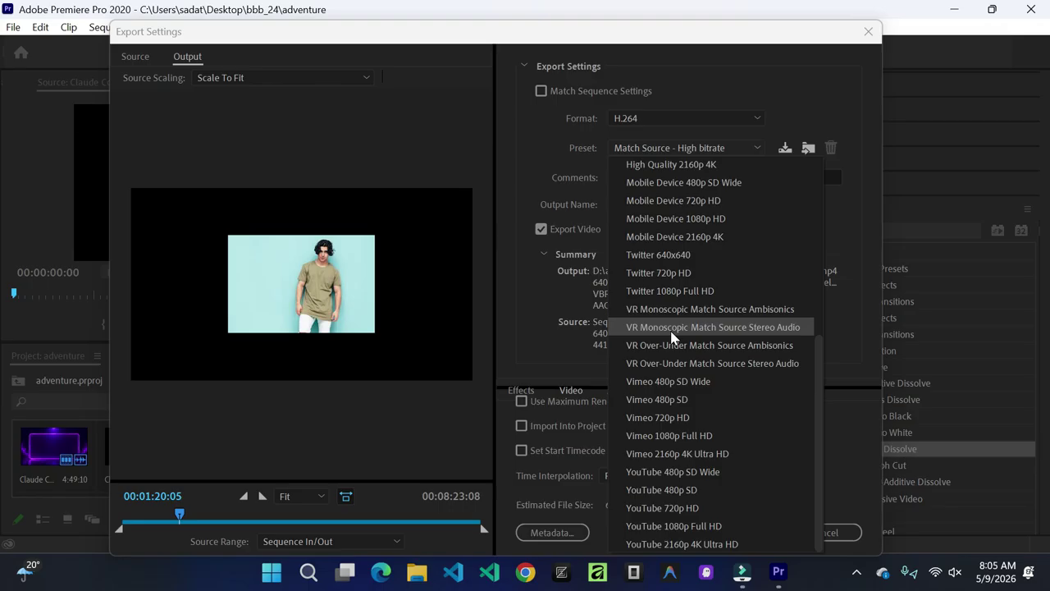
left_click(700, 97)
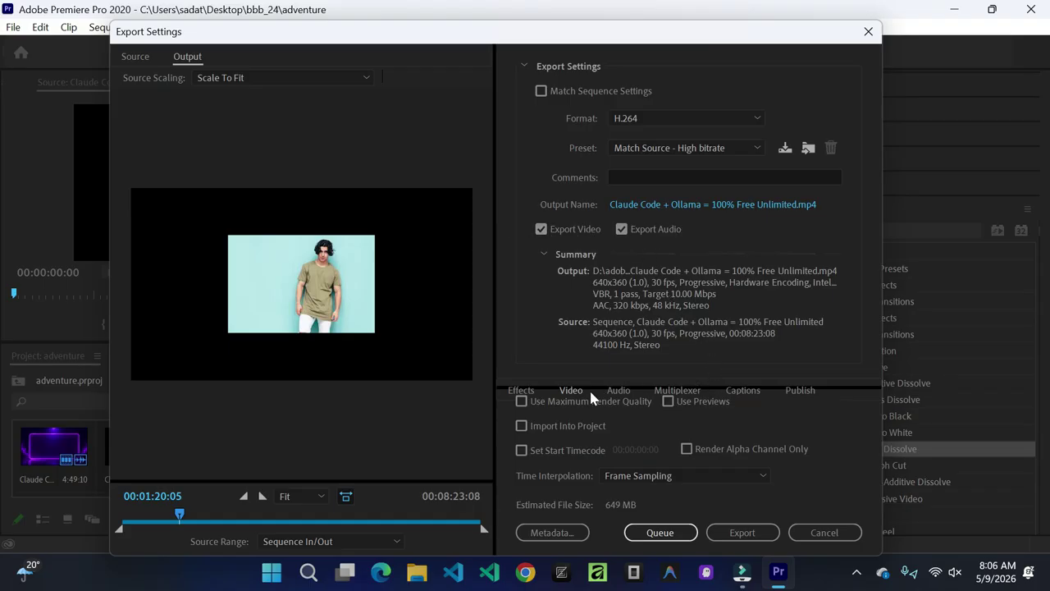
left_click(621, 391)
Step: Export the adventure sequence as an H.264 MP4 and let the render finish
left_click(742, 534)
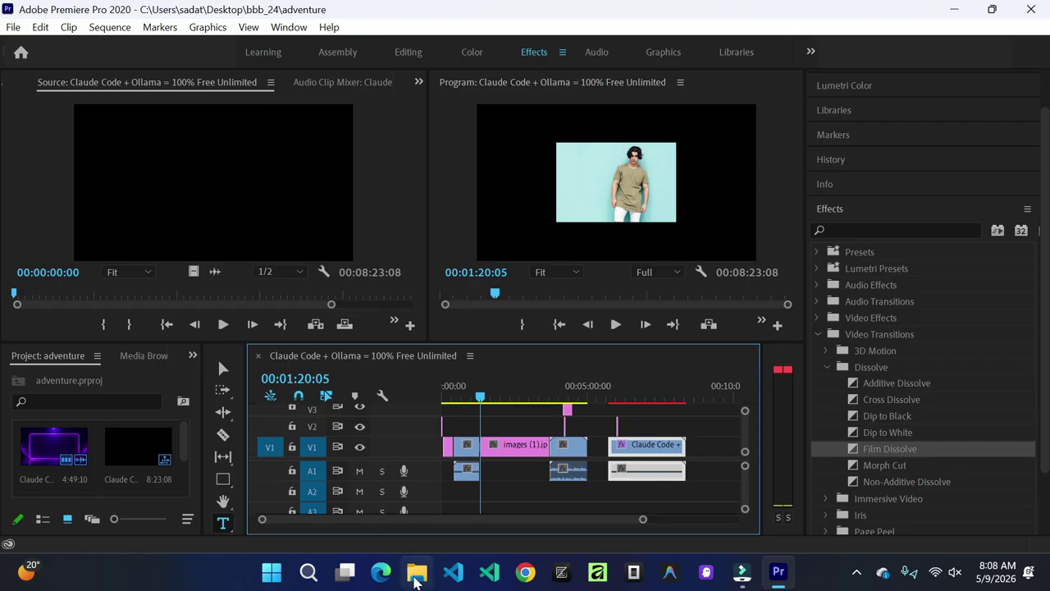
Step: In File Explorer, view bbb_24's Adobe Premiere Pro Auto-Save folder as large icons, then return to bbb_24
left_click(416, 579)
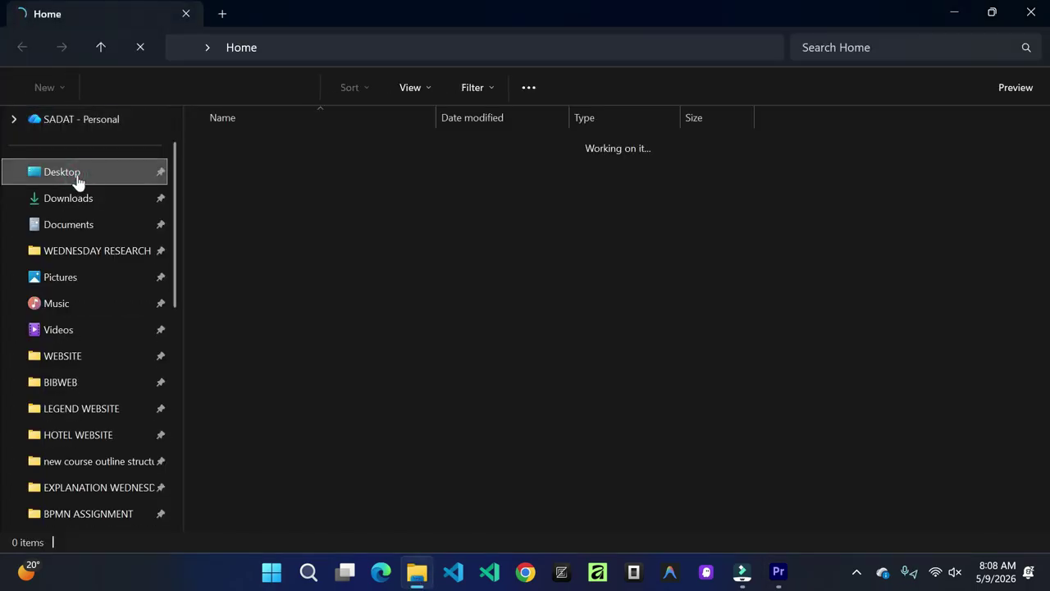
left_click(78, 174)
double_click(299, 170)
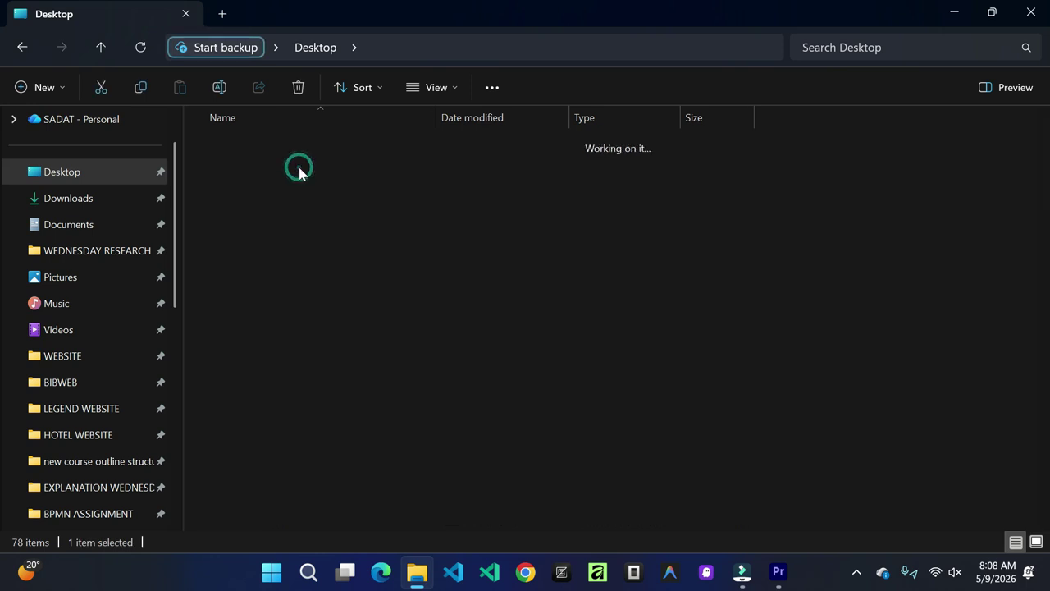
double_click(381, 145)
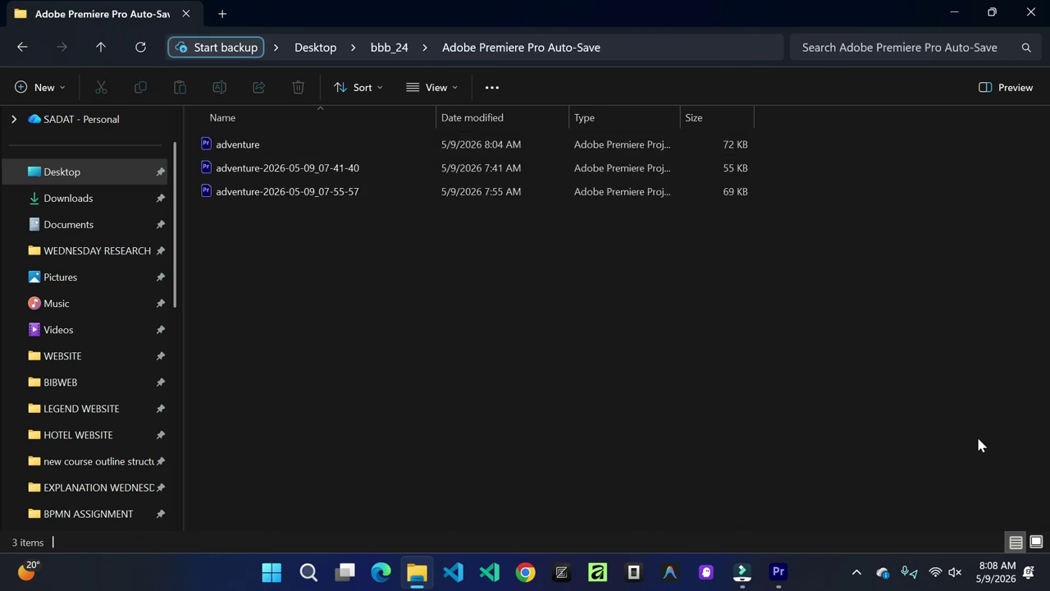
left_click(1036, 542)
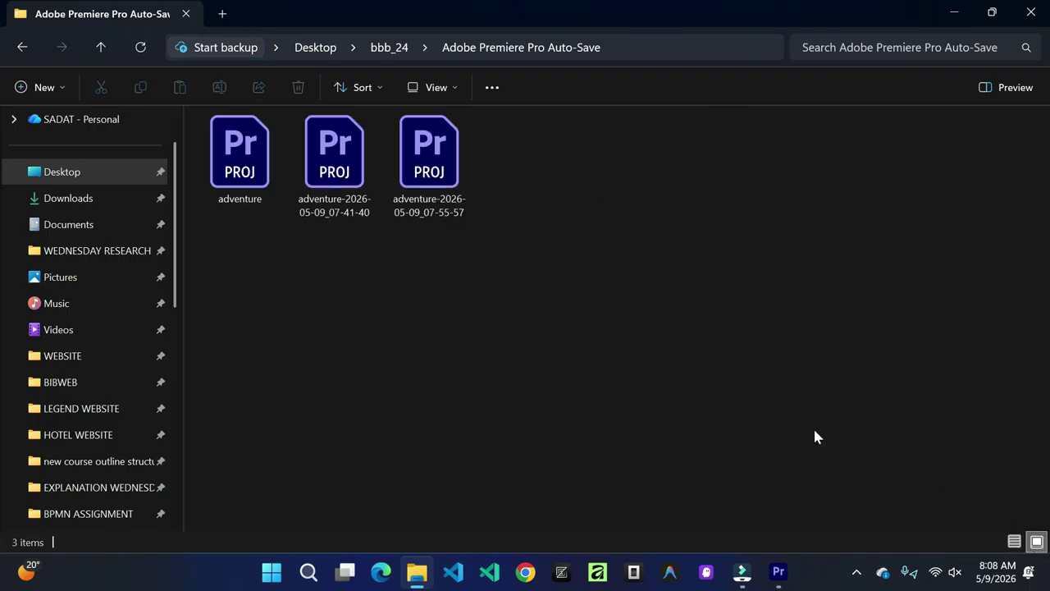
left_click(22, 47)
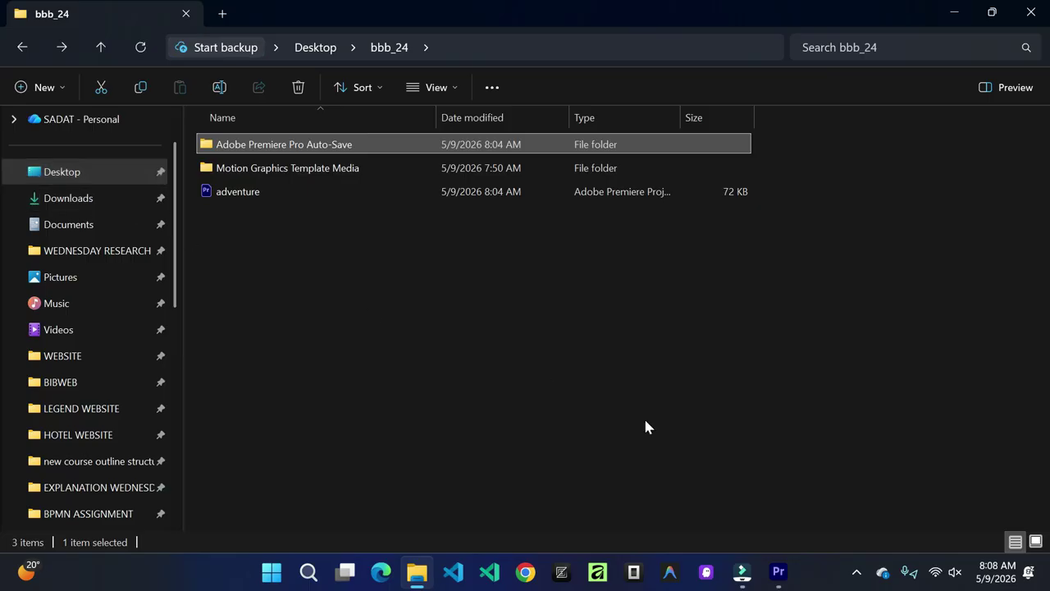
mouse_move(776, 574)
Step: Start a Save As into Motion Graphics Template Media, then cancel without saving a copy
left_click(778, 572)
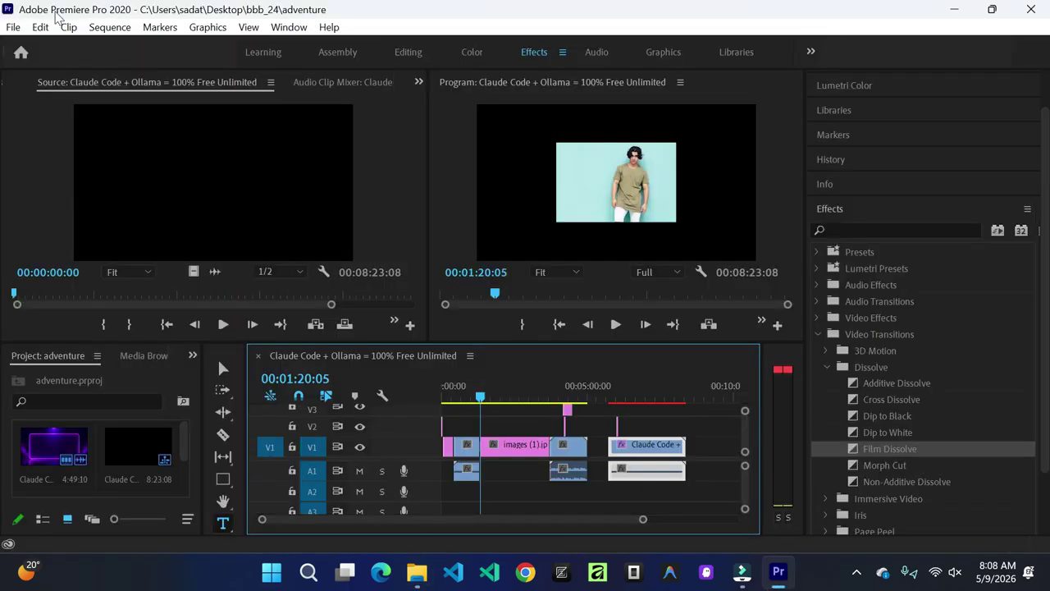
left_click(12, 27)
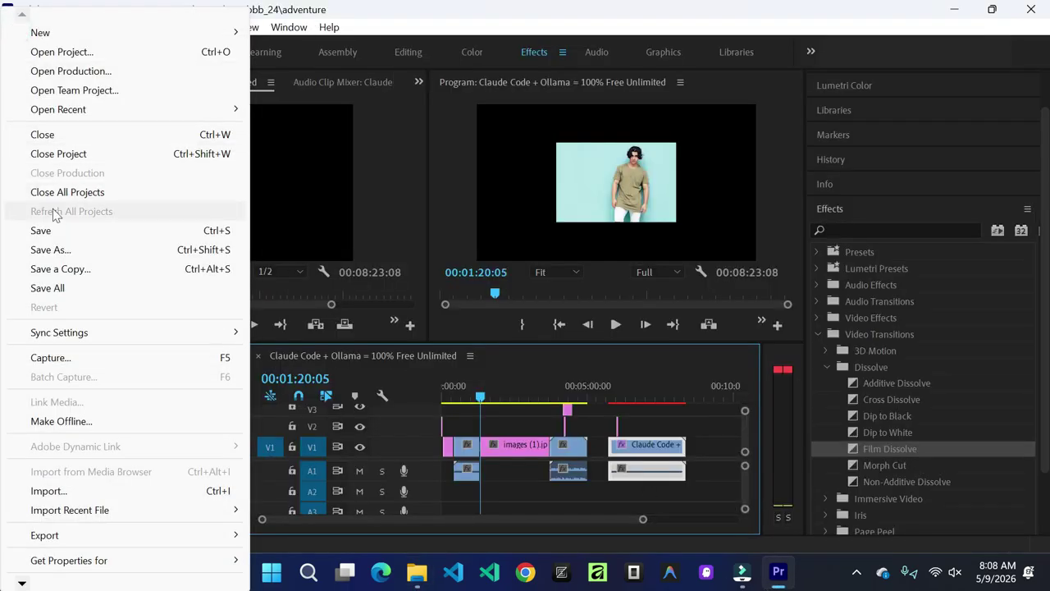
left_click(64, 249)
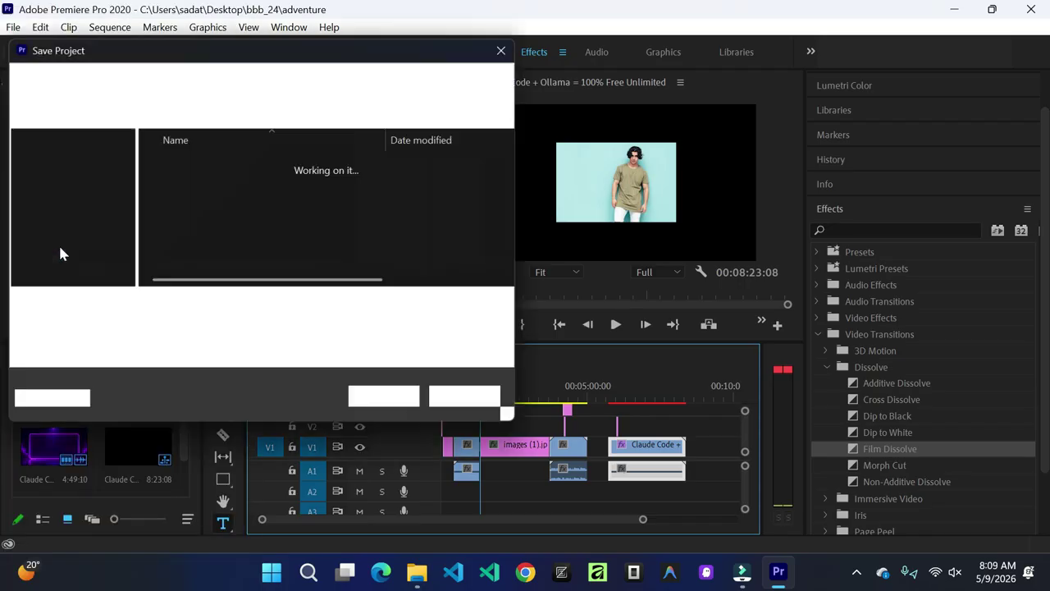
double_click(304, 190)
left_click(464, 400)
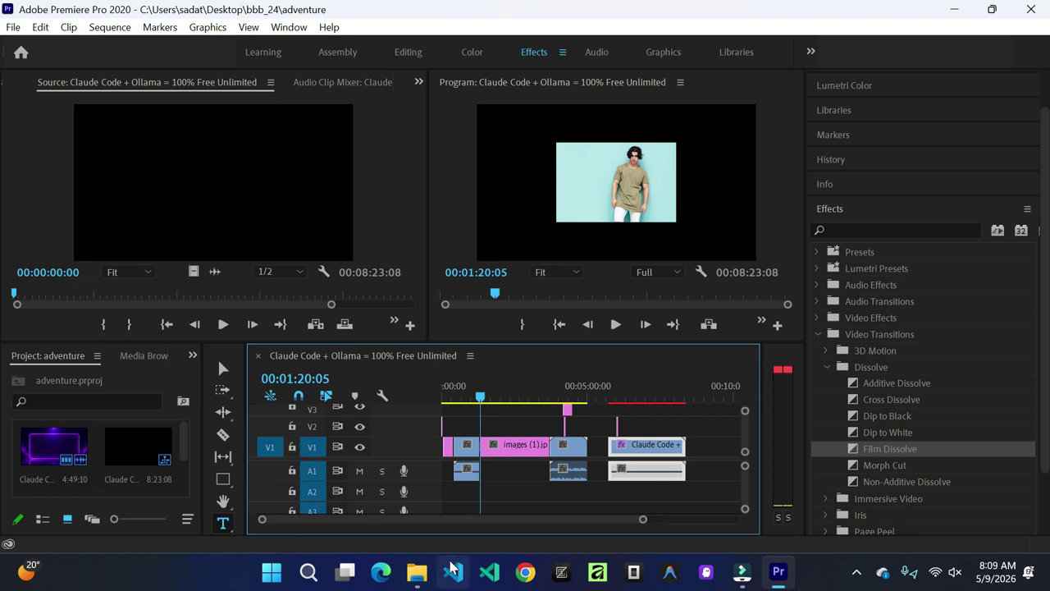
Step: Check the Auto-Save folder in Explorer, then go back to the Desktop listing
left_click(417, 572)
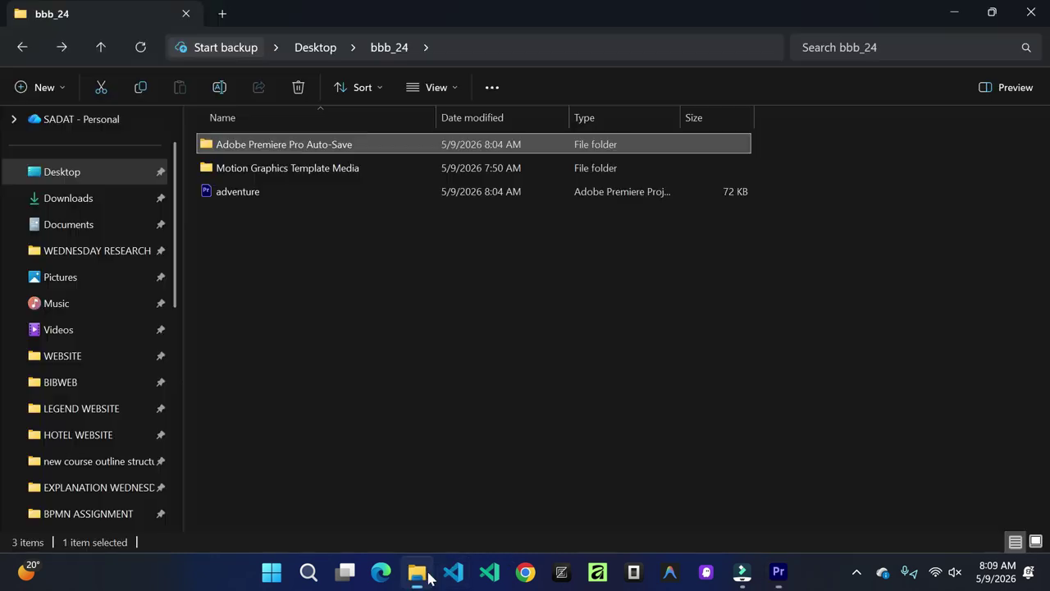
double_click(401, 150)
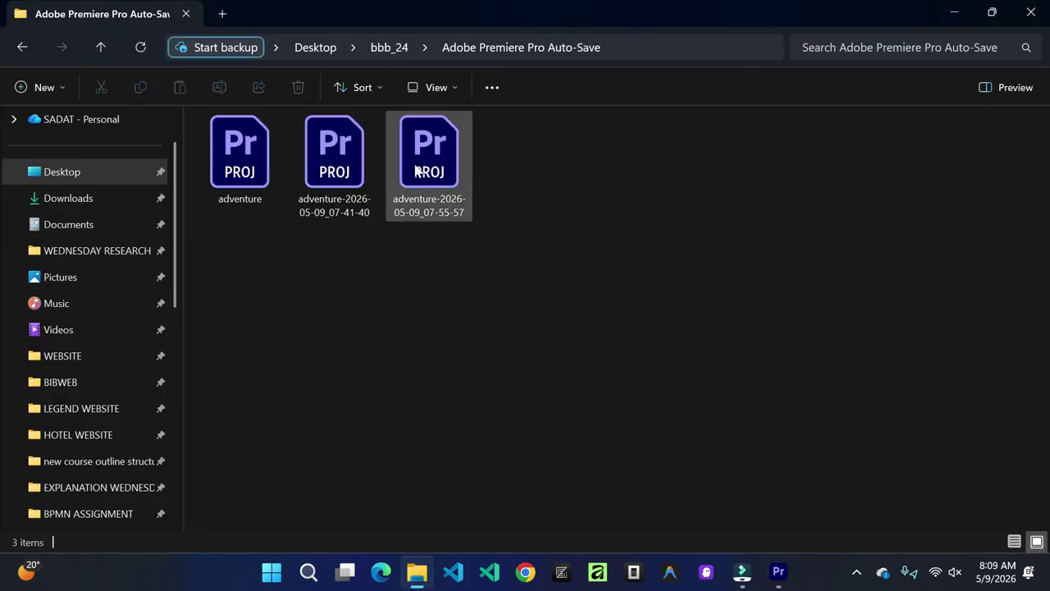
left_click(22, 47)
left_click(18, 45)
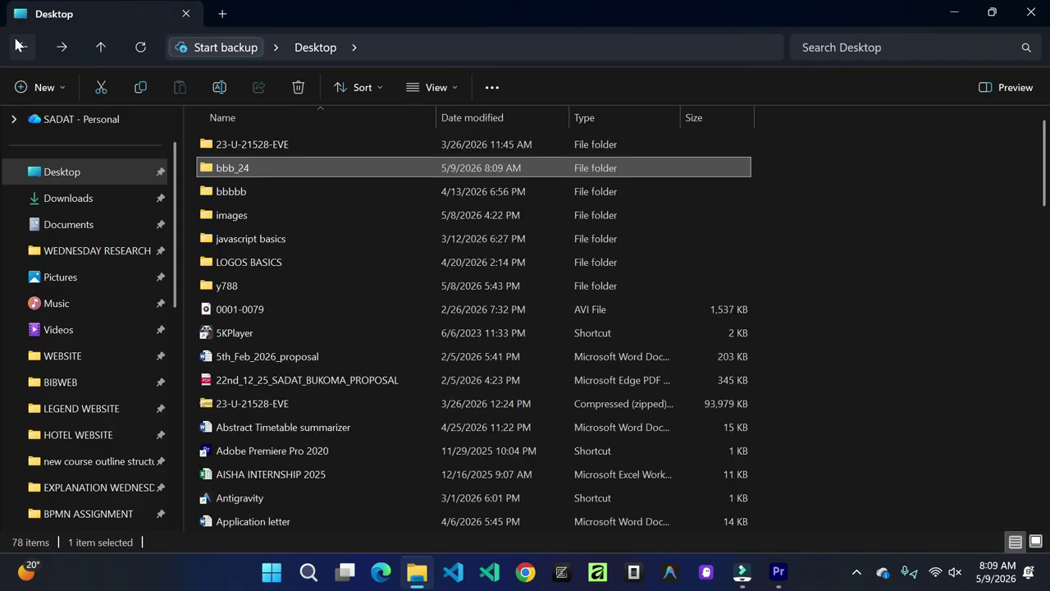
scroll(451, 336, "down", 3)
scroll(450, 338, "down", 15)
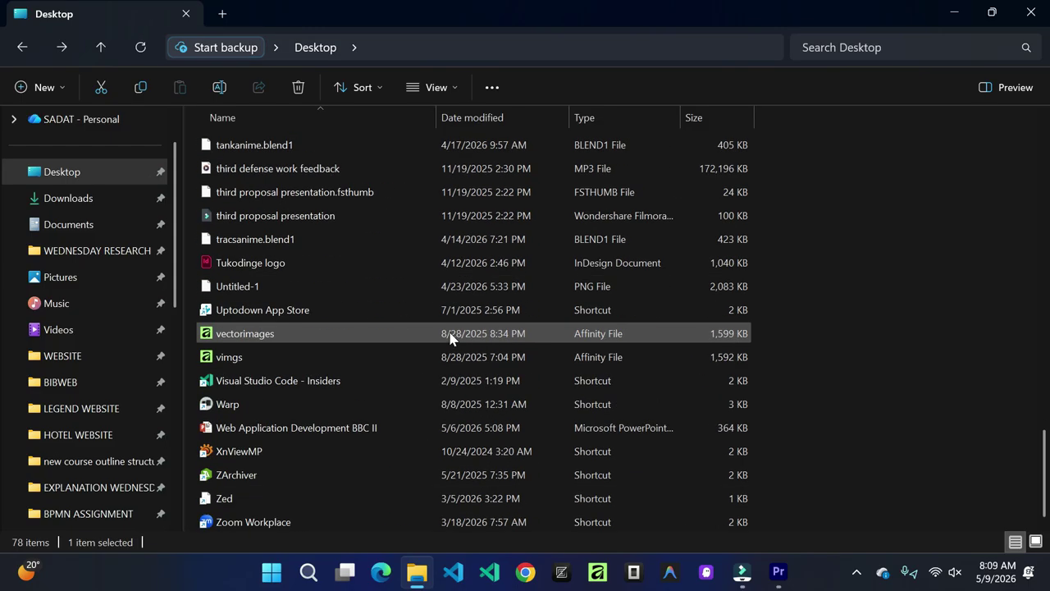
scroll(451, 337, "up", 8)
scroll(451, 335, "up", 12)
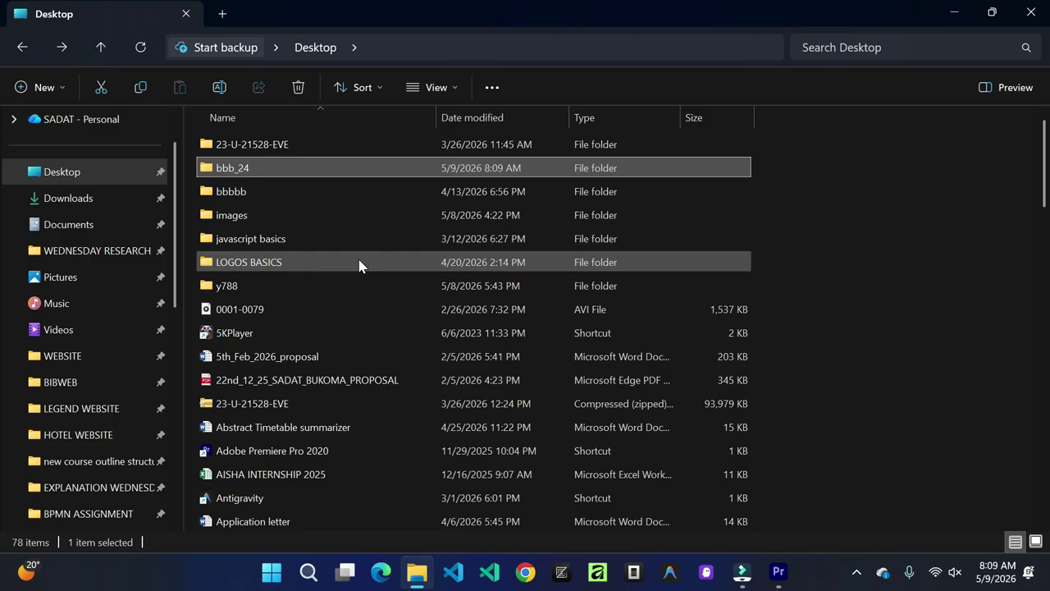
Step: Open the empty Motion Graphics Template Media folder inside bbb_24 on the Desktop
left_click(778, 572)
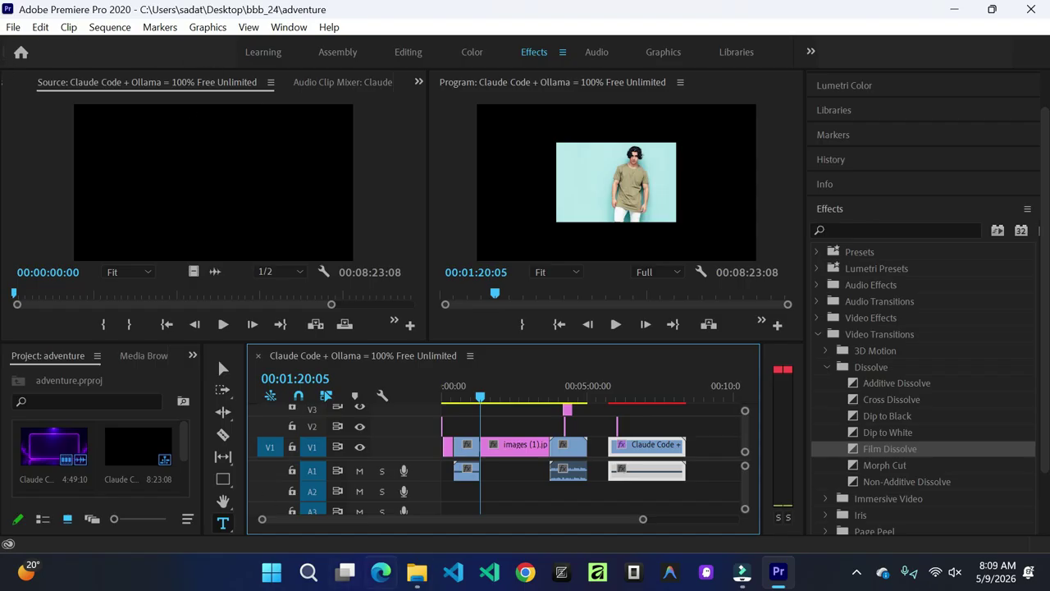
left_click(417, 572)
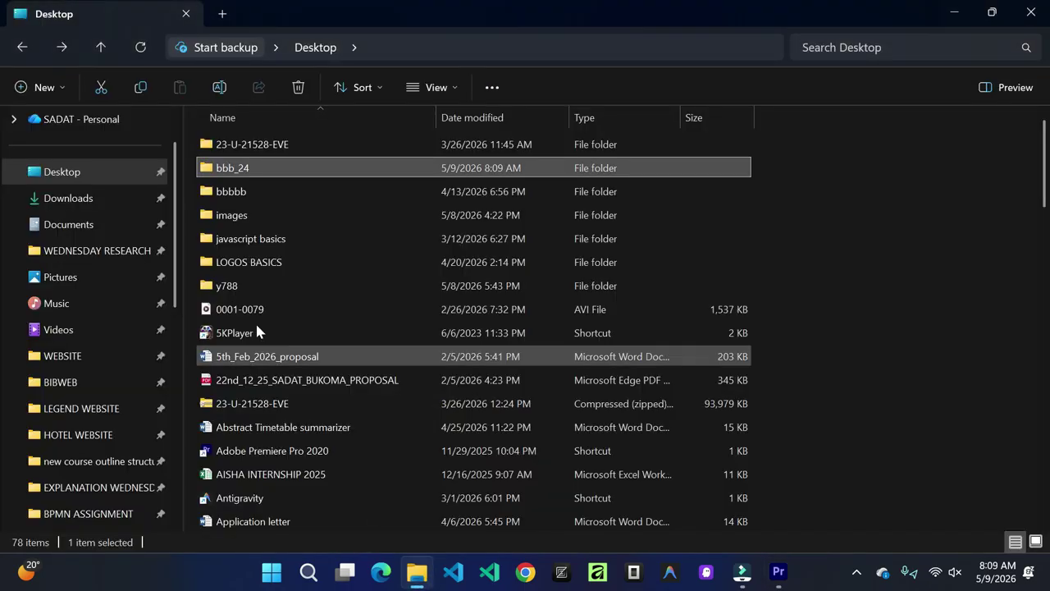
double_click(330, 174)
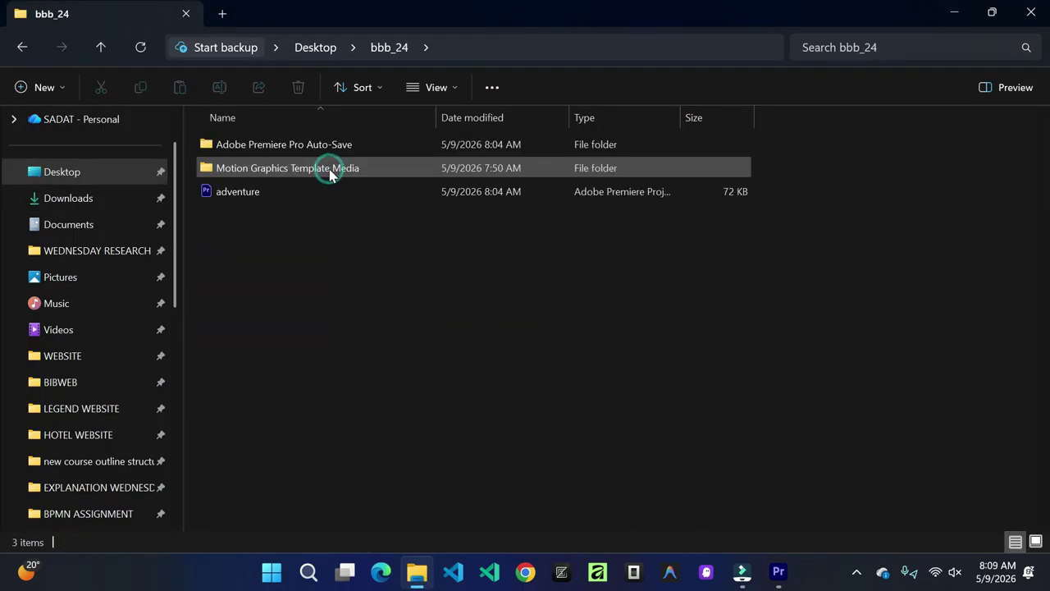
double_click(389, 168)
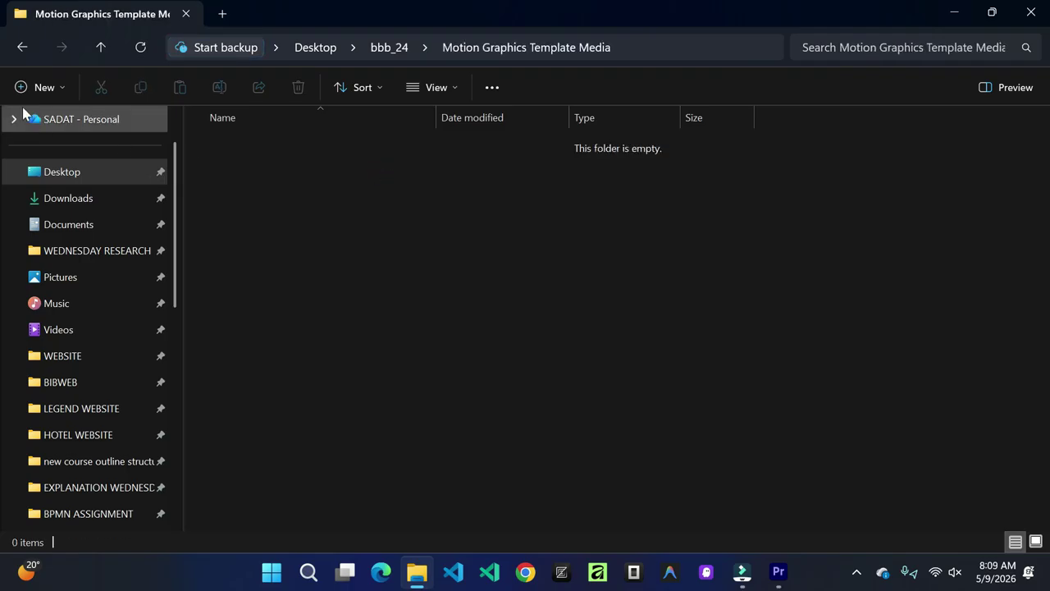